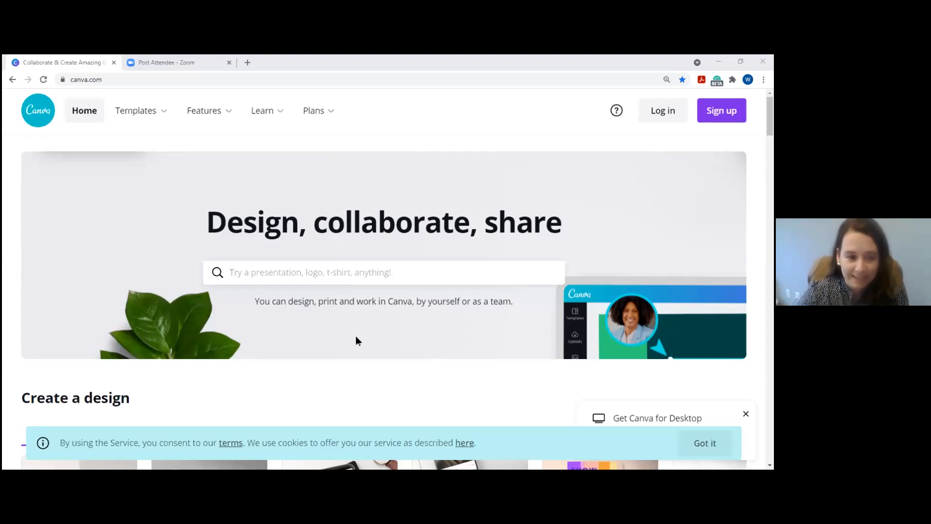
Browse the logged-out home page, then show the Plans menu listing Free, Pro, Enterprise, Education and Nonprofits.
{"action": "scroll", "coordinate": [358, 337], "scroll_direction": "down", "scroll_amount": 5}
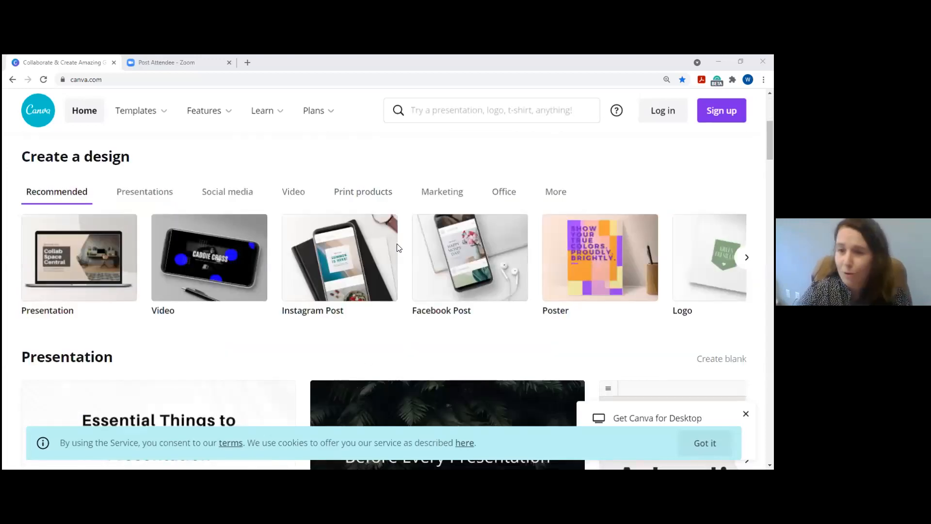
{"action": "scroll", "coordinate": [398, 245], "scroll_direction": "down", "scroll_amount": 2}
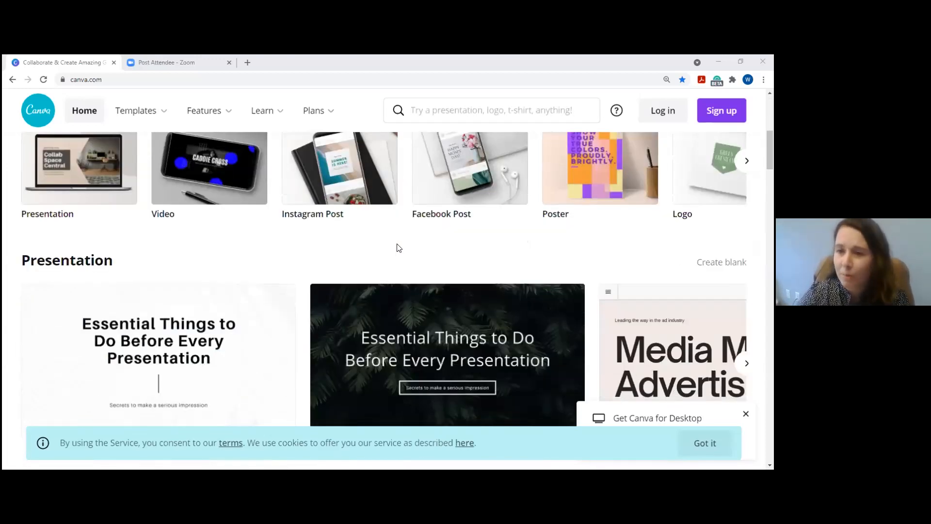
{"action": "scroll", "coordinate": [397, 247], "scroll_direction": "down", "scroll_amount": 3}
{"action": "scroll", "coordinate": [398, 248], "scroll_direction": "up", "scroll_amount": 3}
{"action": "scroll", "coordinate": [398, 247], "scroll_direction": "down", "scroll_amount": 3}
{"action": "scroll", "coordinate": [396, 247], "scroll_direction": "down", "scroll_amount": 8}
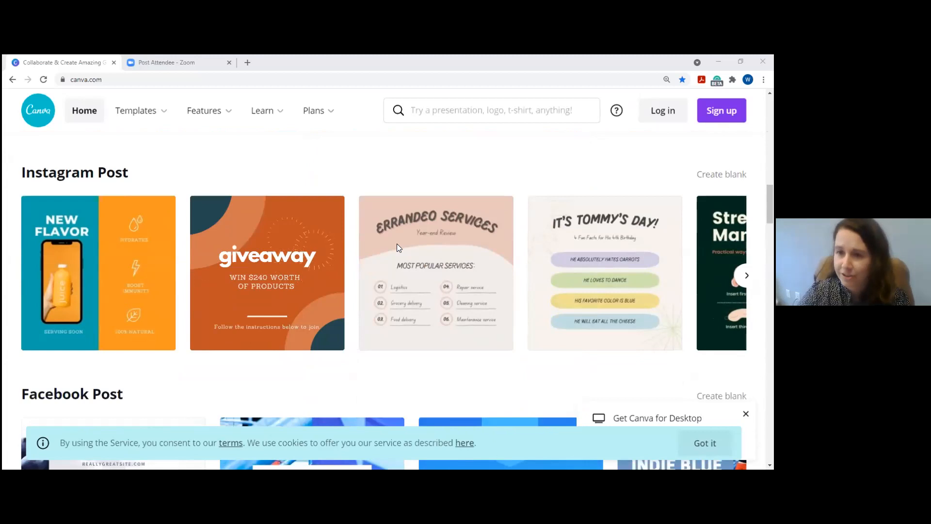
{"action": "scroll", "coordinate": [396, 247], "scroll_direction": "up", "scroll_amount": 9}
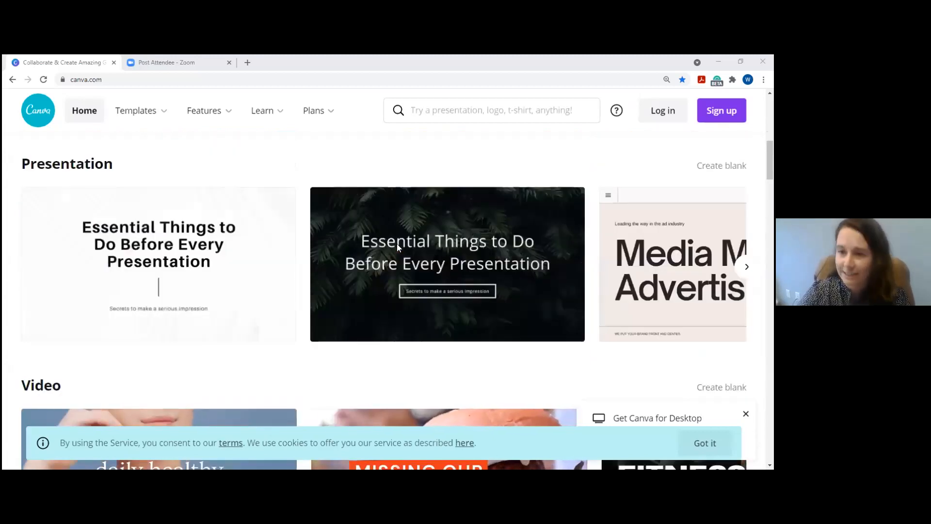
{"action": "scroll", "coordinate": [396, 248], "scroll_direction": "up", "scroll_amount": 10}
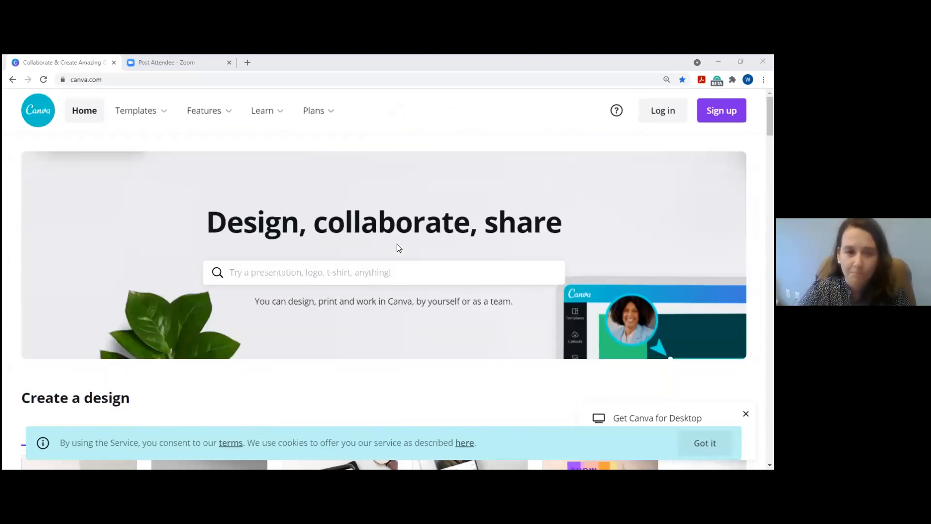
{"action": "mouse_move", "coordinate": [320, 114]}
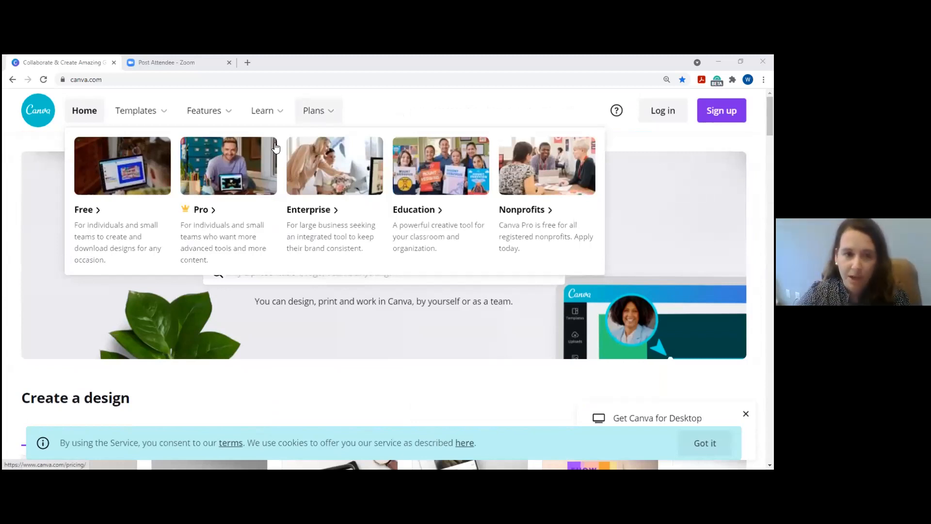
Open the Canva Pro page and highlight the Free plan's free templates count.
{"action": "left_click", "coordinate": [242, 175]}
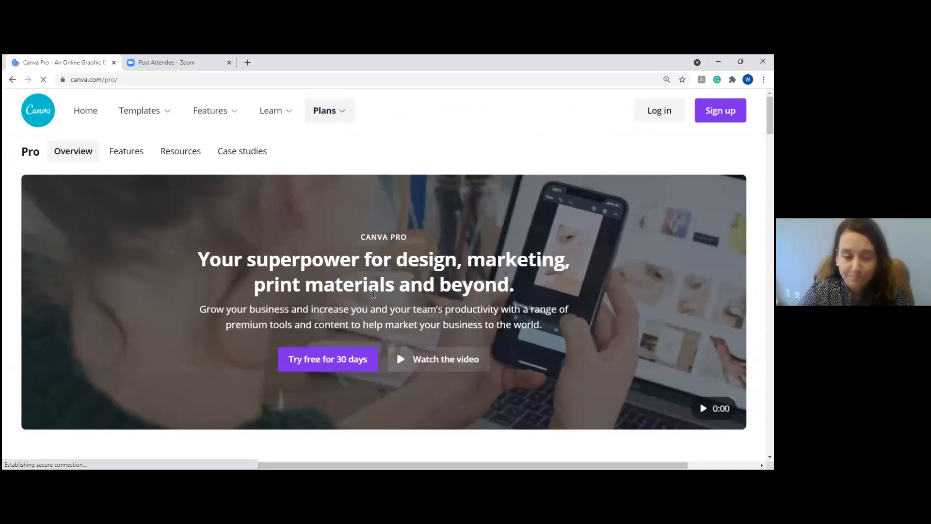
{"action": "scroll", "coordinate": [383, 294], "scroll_direction": "down", "scroll_amount": 5}
{"action": "scroll", "coordinate": [387, 295], "scroll_direction": "down", "scroll_amount": 4}
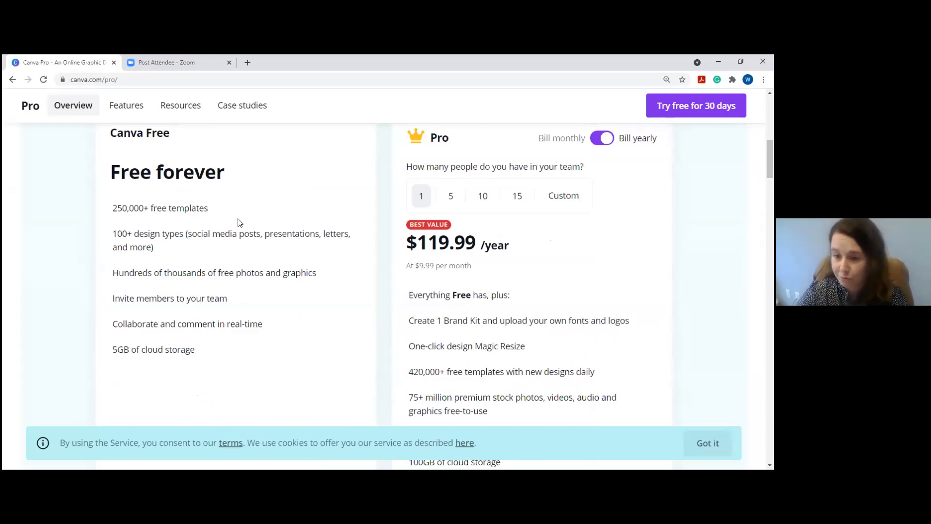
{"action": "left_click_drag", "start_coordinate": [208, 209], "coordinate": [118, 209]}
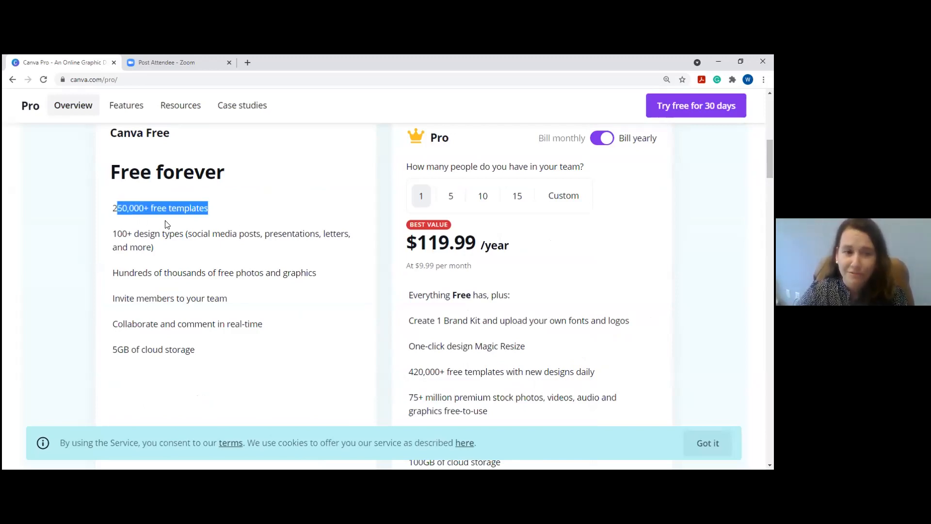
{"action": "left_click", "coordinate": [204, 259]}
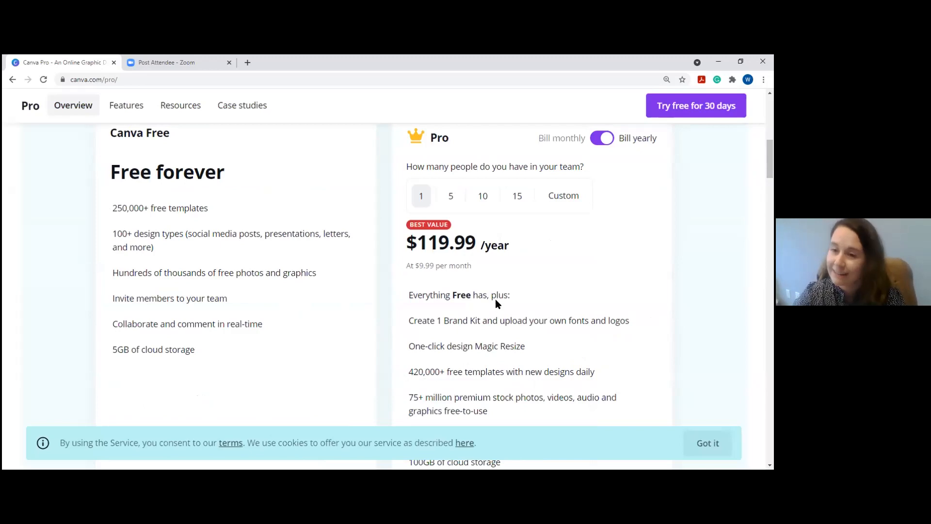
Check the Pro price with monthly billing, then return to yearly billing at $119.99.
{"action": "scroll", "coordinate": [550, 273], "scroll_direction": "up", "scroll_amount": 1}
{"action": "scroll", "coordinate": [550, 273], "scroll_direction": "up", "scroll_amount": 1}
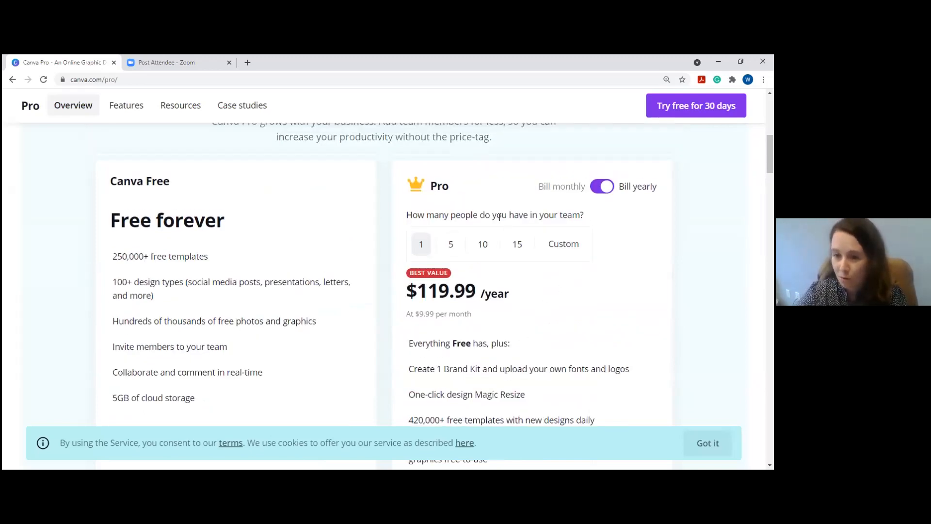
{"action": "left_click", "coordinate": [602, 189]}
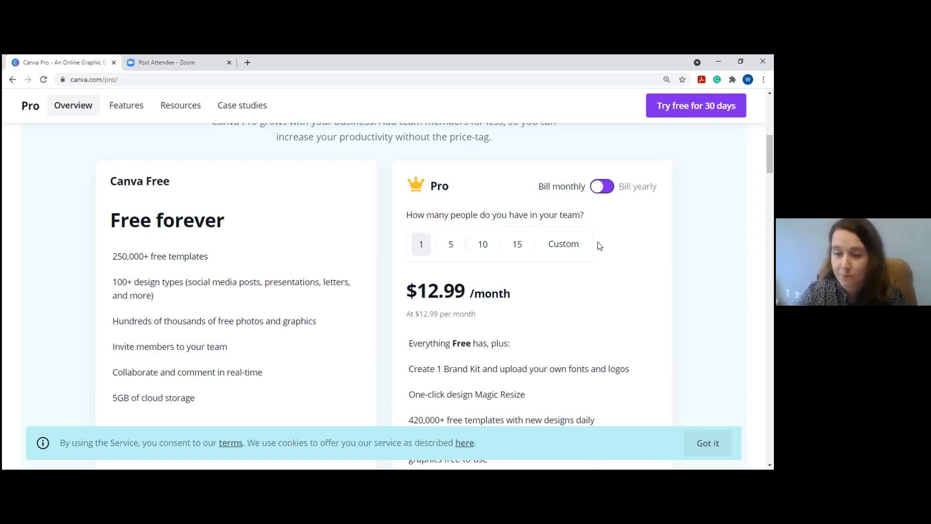
{"action": "left_click", "coordinate": [601, 188]}
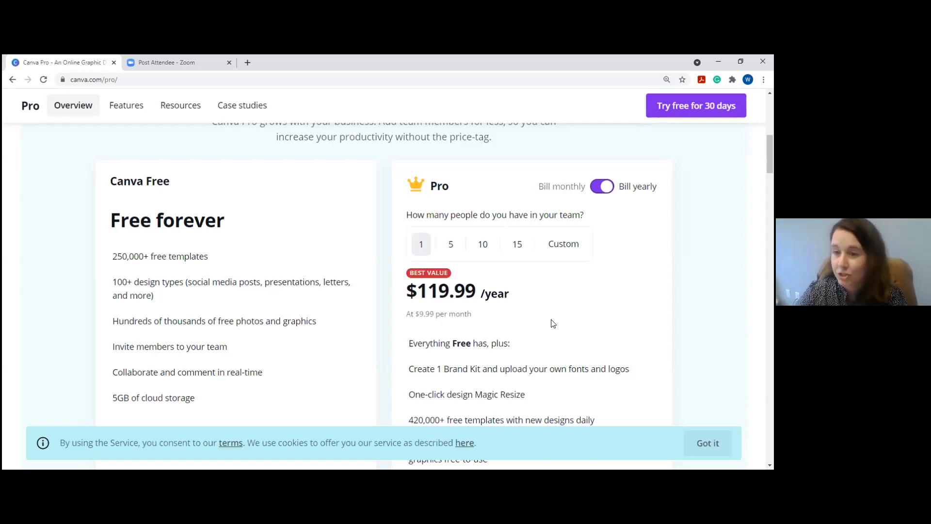
Highlight the Pro features One-click design Magic Resize and social media scheduling.
{"action": "scroll", "coordinate": [552, 323], "scroll_direction": "down", "scroll_amount": 2}
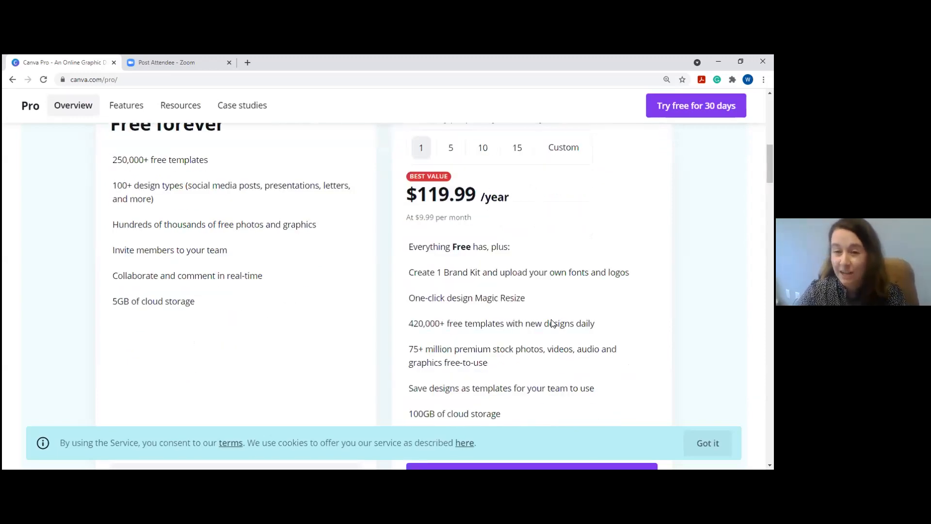
{"action": "scroll", "coordinate": [552, 324], "scroll_direction": "up", "scroll_amount": 1}
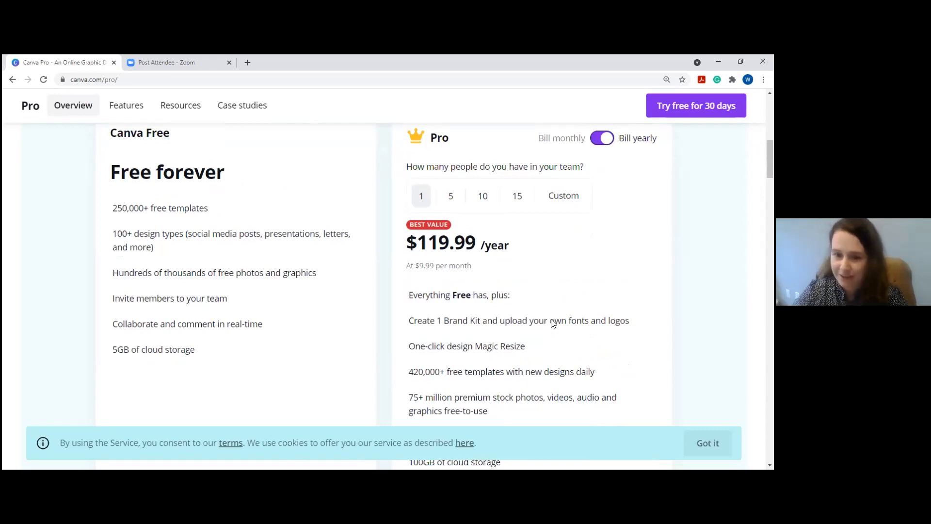
{"action": "scroll", "coordinate": [553, 324], "scroll_direction": "down", "scroll_amount": 1}
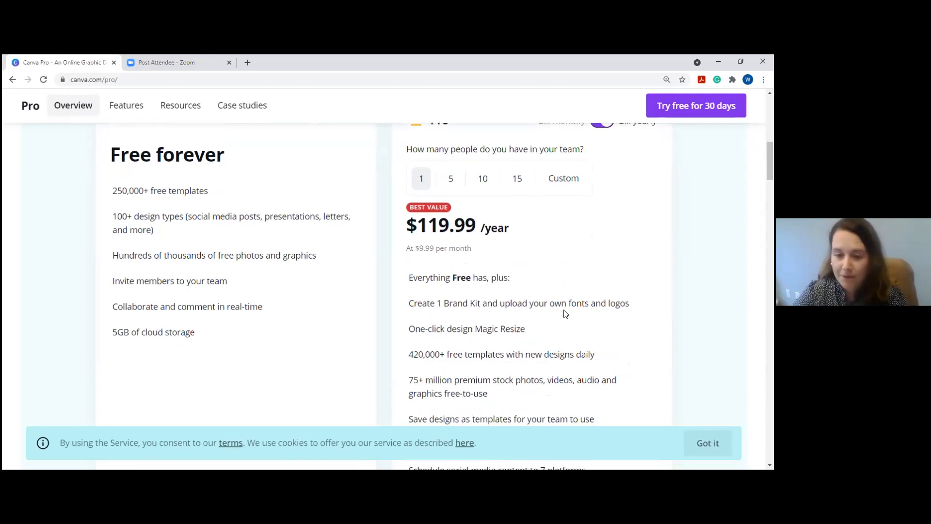
{"action": "left_click_drag", "start_coordinate": [525, 298], "coordinate": [410, 299]}
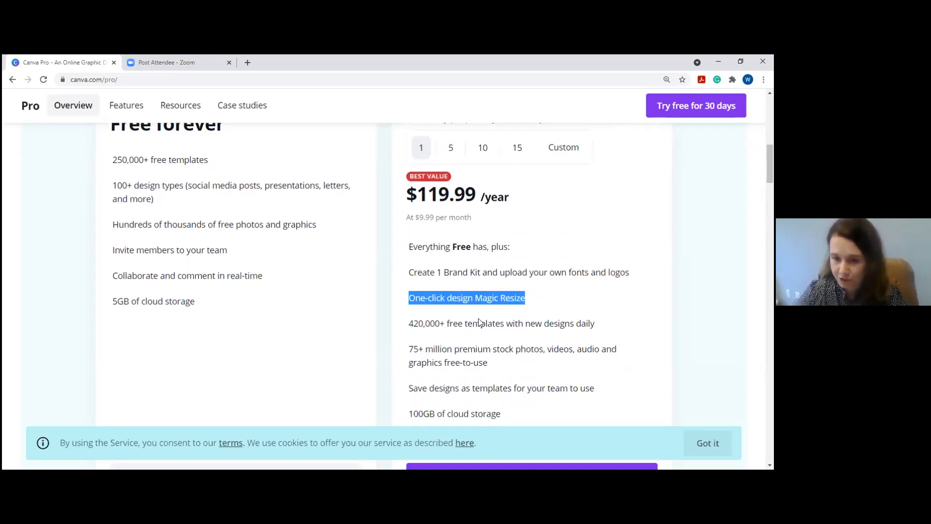
{"action": "scroll", "coordinate": [484, 330], "scroll_direction": "down", "scroll_amount": 1}
{"action": "left_click_drag", "start_coordinate": [502, 369], "coordinate": [406, 373]}
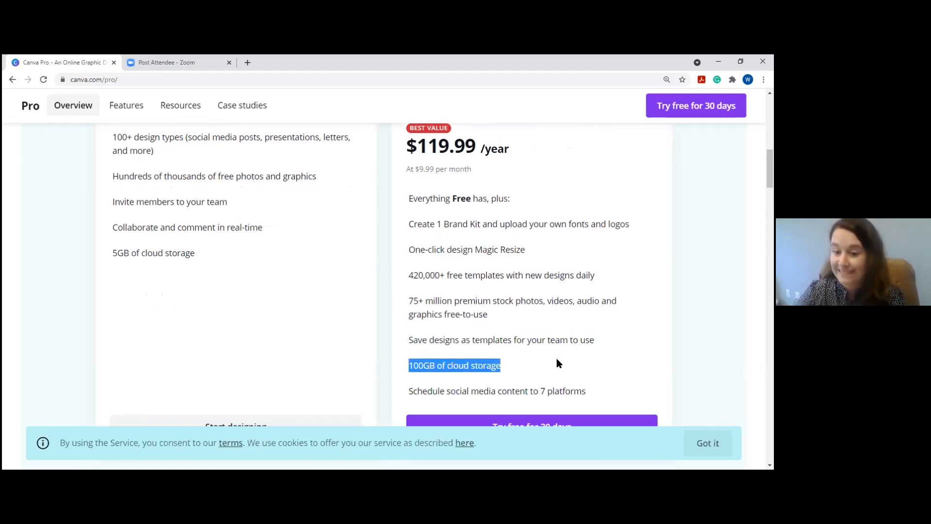
{"action": "left_click_drag", "start_coordinate": [417, 390], "coordinate": [505, 391]}
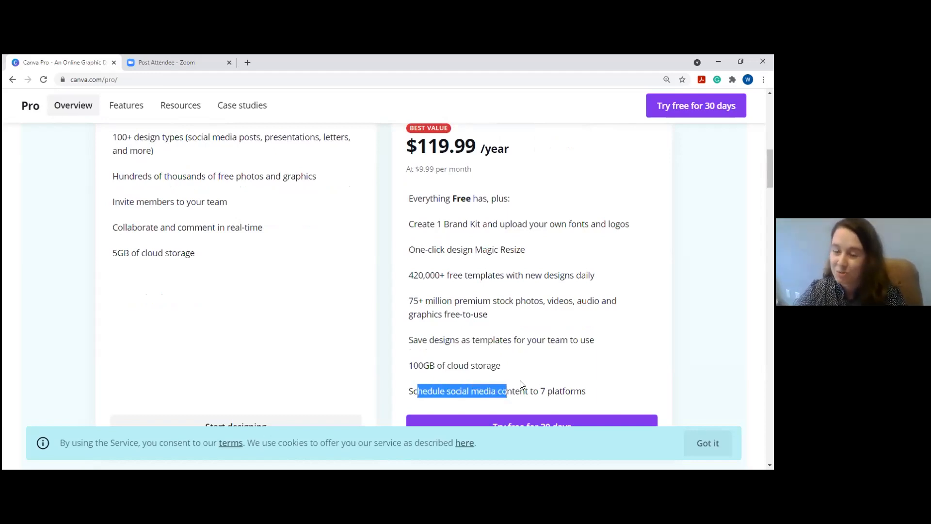
{"action": "left_click", "coordinate": [549, 250]}
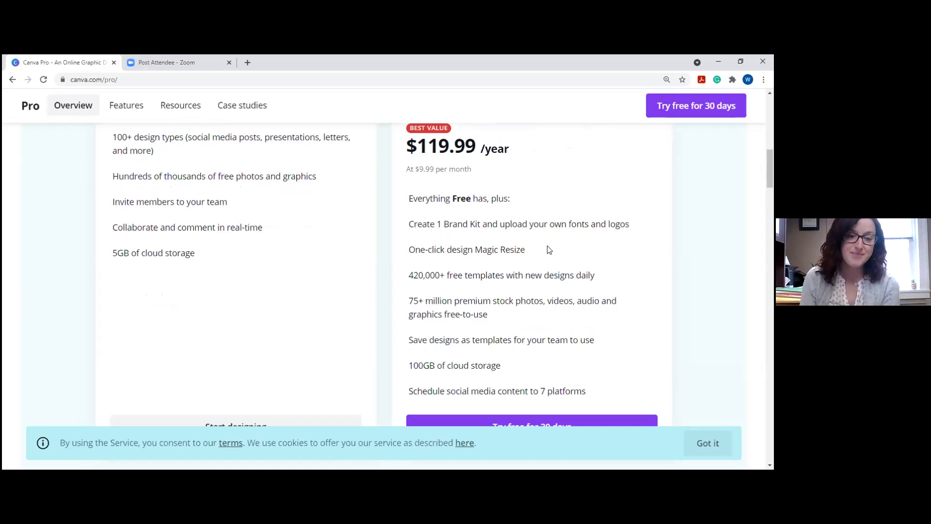
Go back to the top of the Pro page and start signing up for Canva.
{"action": "scroll", "coordinate": [548, 250], "scroll_direction": "up", "scroll_amount": 5}
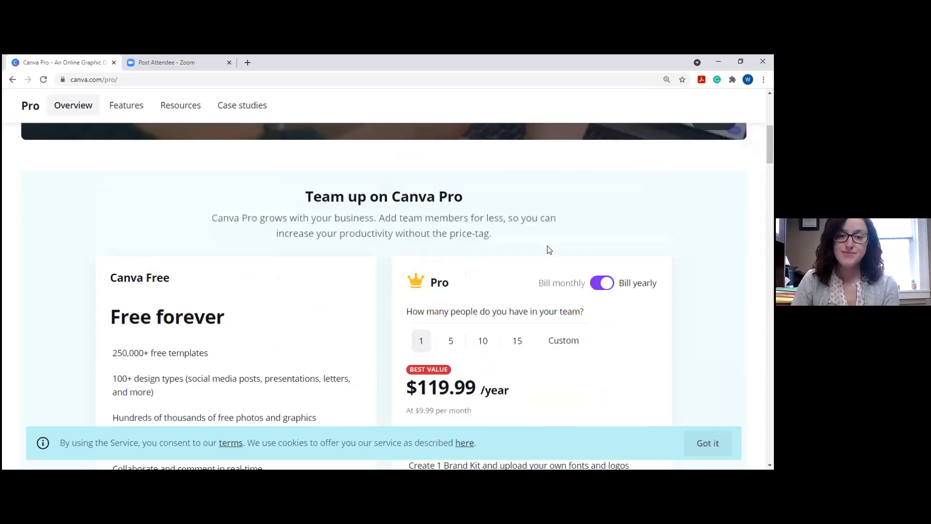
{"action": "scroll", "coordinate": [611, 189], "scroll_direction": "up", "scroll_amount": 6}
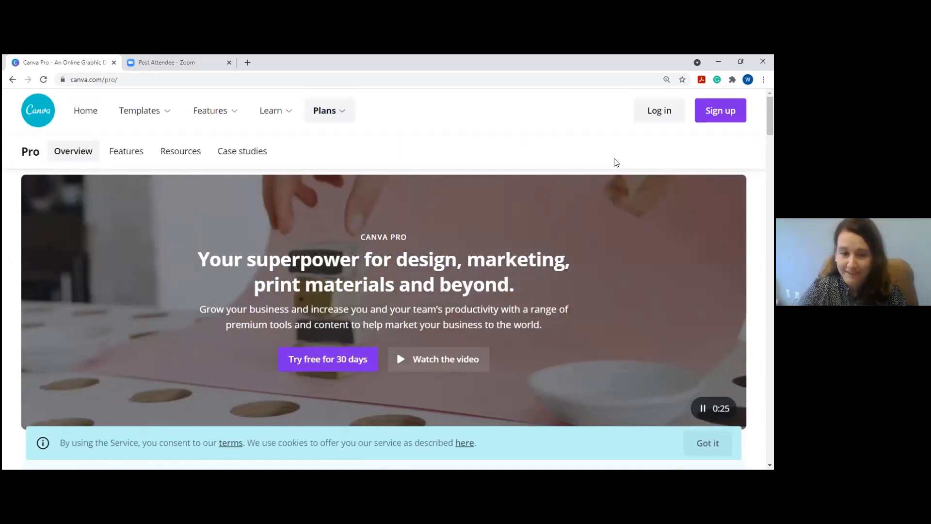
{"action": "left_click", "coordinate": [328, 359]}
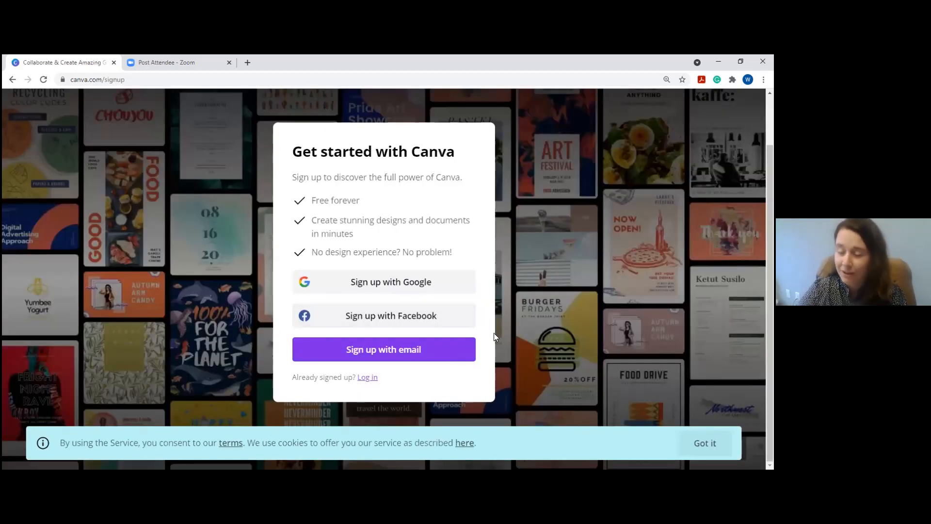
Try the e-mail sign-up option, then back out and switch to logging in instead.
{"action": "left_click", "coordinate": [443, 352]}
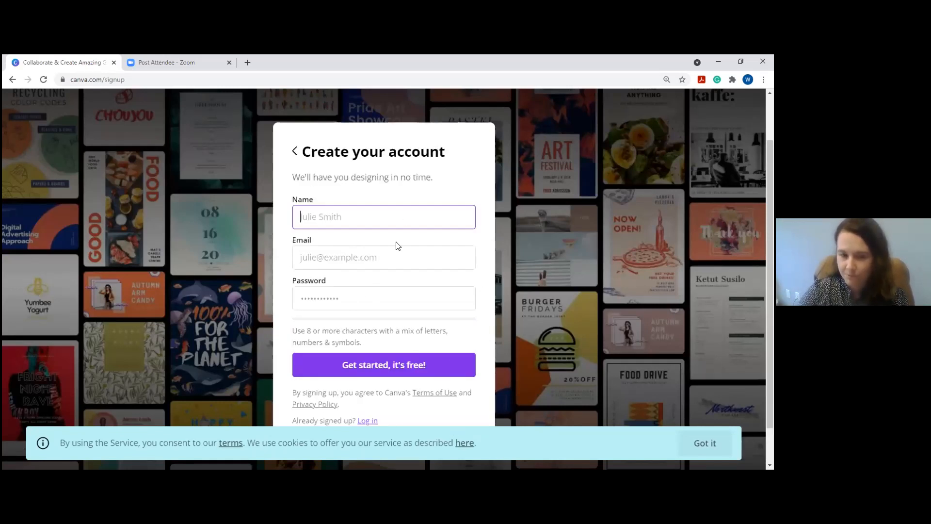
{"action": "left_click", "coordinate": [294, 148]}
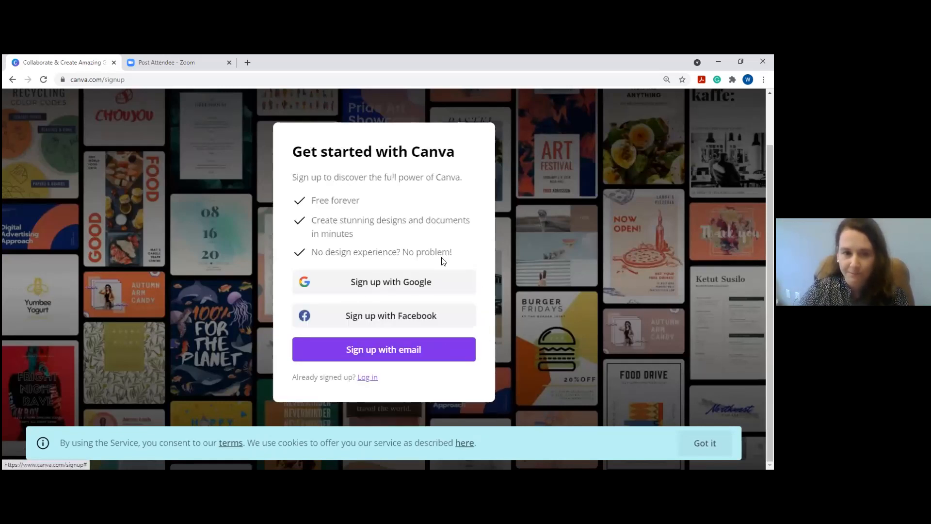
{"action": "left_click", "coordinate": [367, 377]}
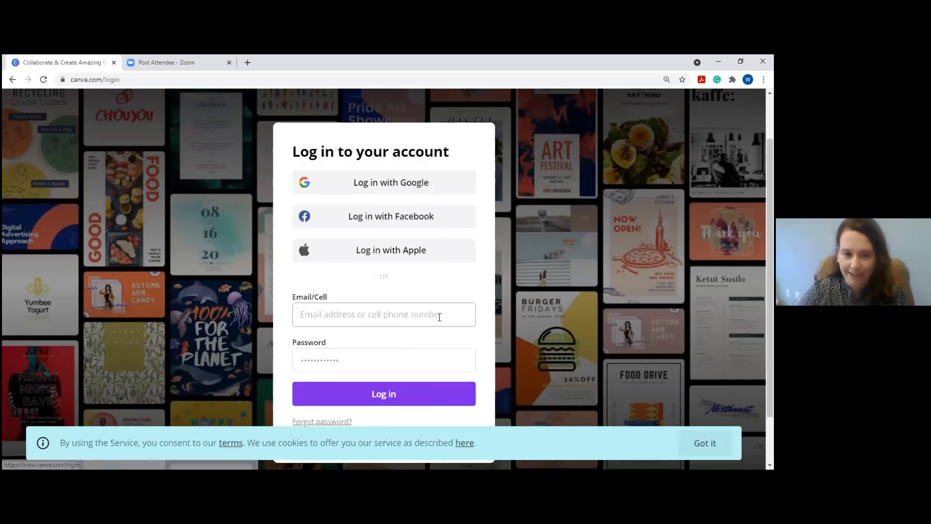
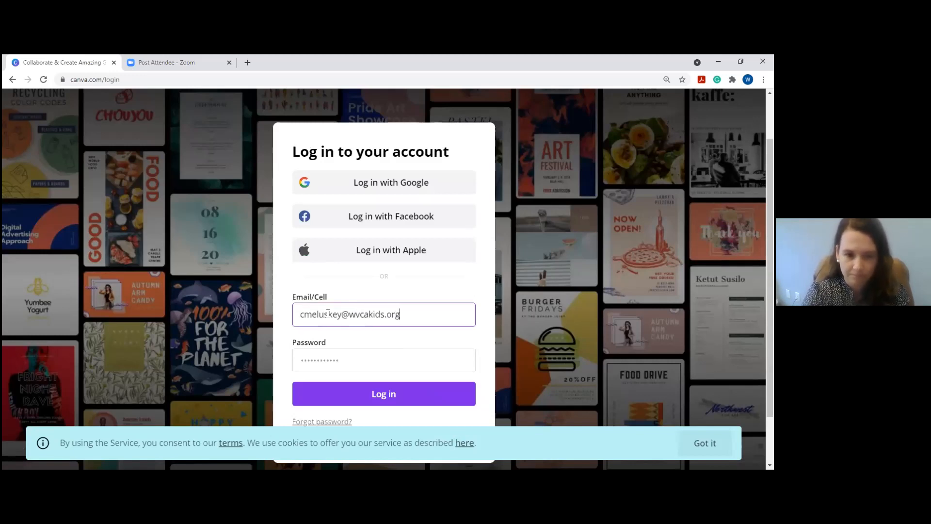
Log in with the account's e-mail address and password.
{"action": "key", "text": "Tab"}
{"action": "type", "text": "•••••••••"}
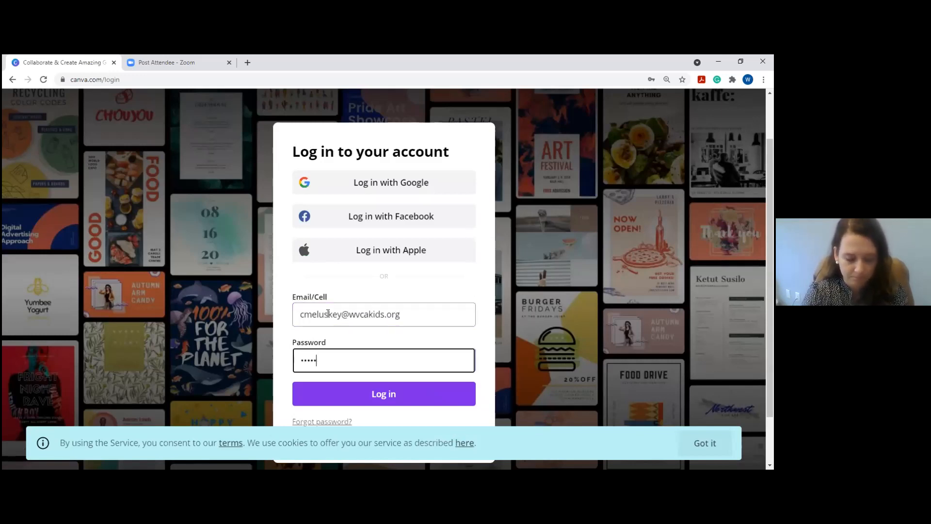
{"action": "left_click", "coordinate": [339, 391]}
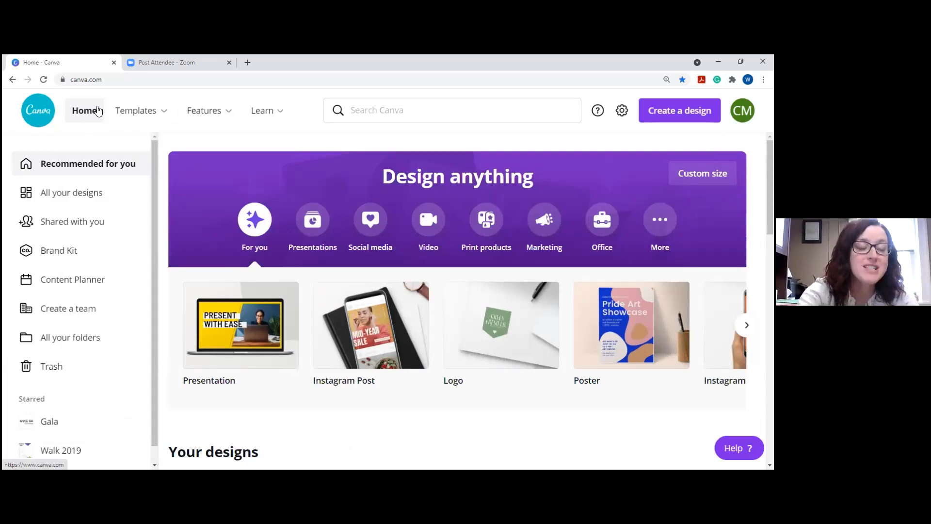
Preview the Templates categories, then open the search box showing recent searches like 'summer' and 'gala'.
{"action": "mouse_move", "coordinate": [140, 117]}
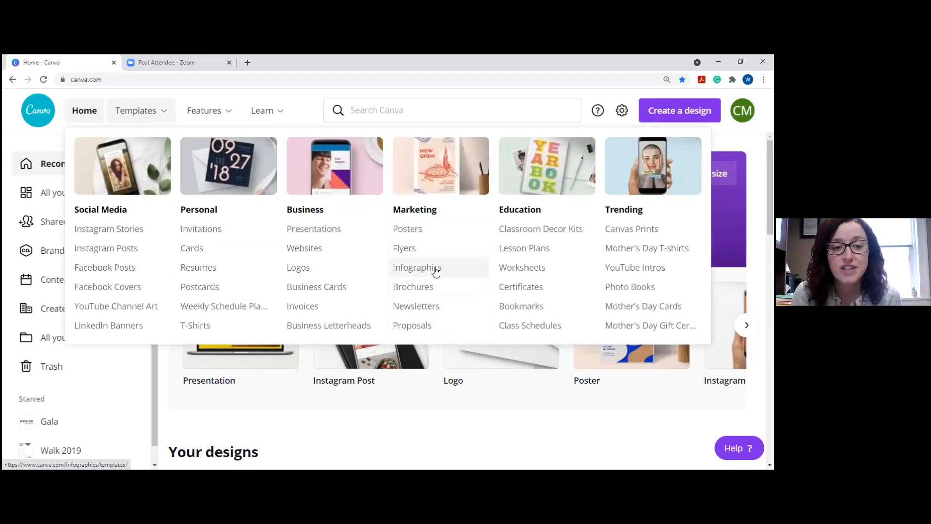
{"action": "left_click", "coordinate": [373, 111]}
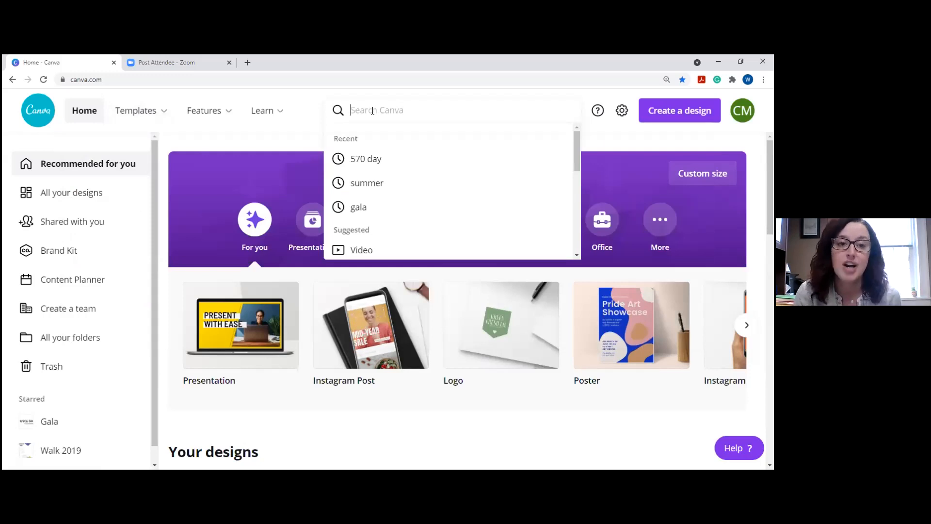
Search 'Library' templates and open the 'No Food or Drinks Allowed!' poster as a new design.
{"action": "type", "text": "Library"}
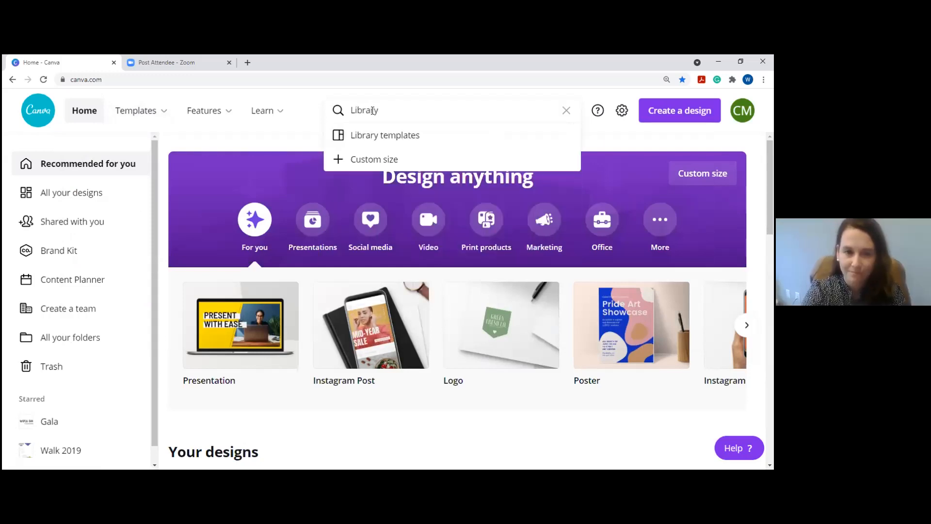
{"action": "left_click", "coordinate": [371, 136]}
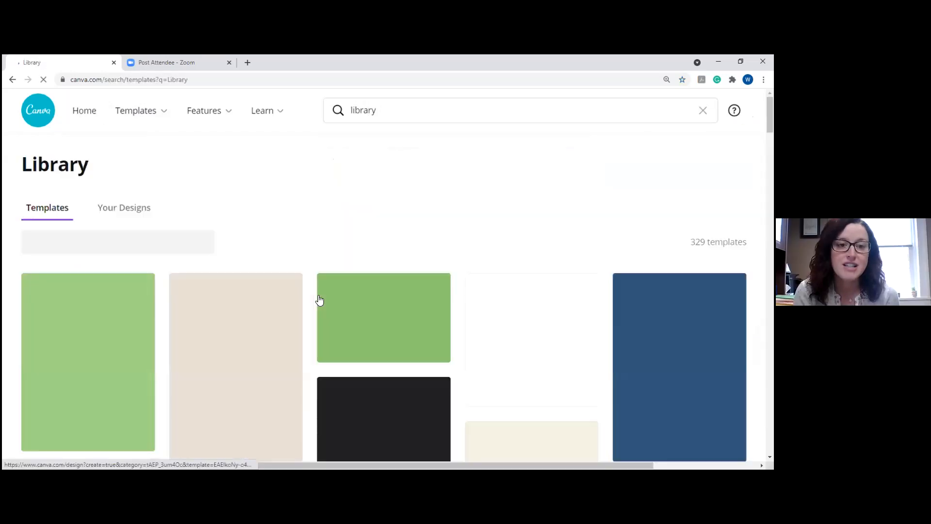
{"action": "scroll", "coordinate": [151, 215], "scroll_direction": "down", "scroll_amount": 3}
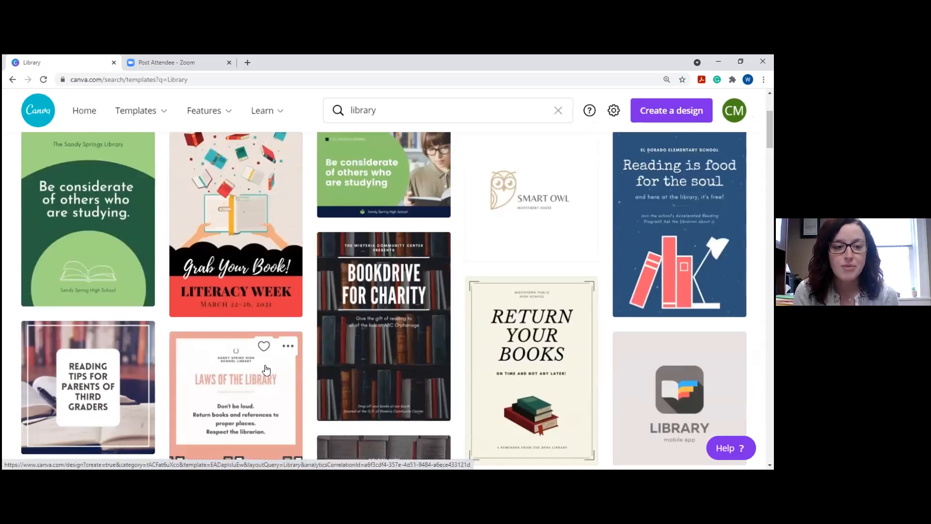
{"action": "scroll", "coordinate": [486, 348], "scroll_direction": "up", "scroll_amount": 2}
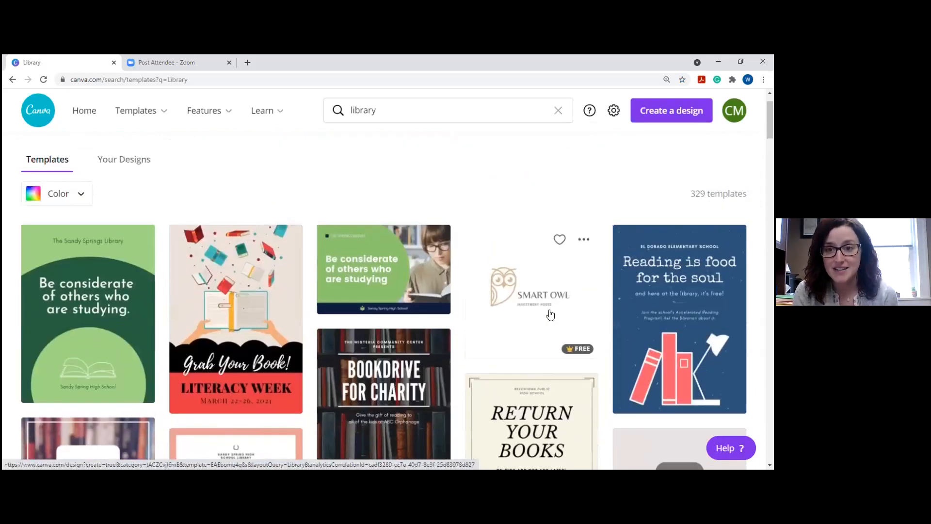
{"action": "scroll", "coordinate": [551, 315], "scroll_direction": "down", "scroll_amount": 8}
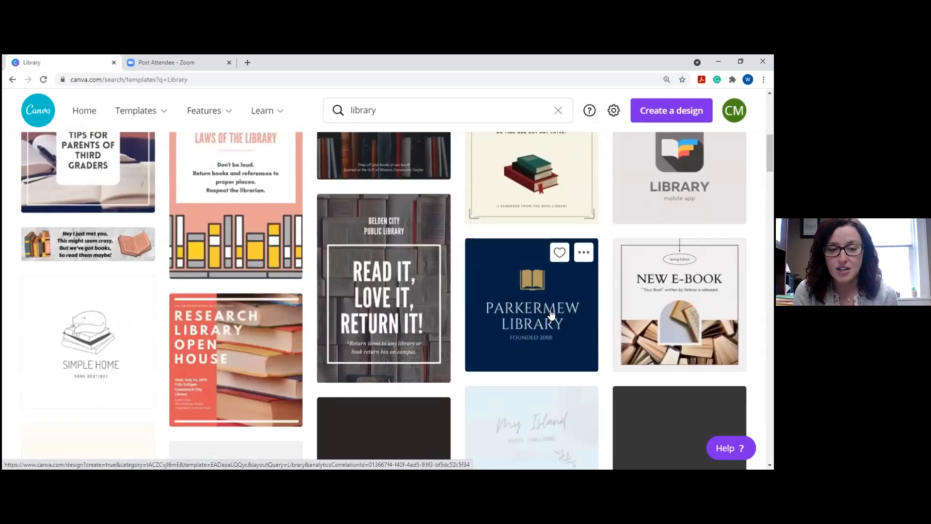
{"action": "scroll", "coordinate": [551, 315], "scroll_direction": "down", "scroll_amount": 4}
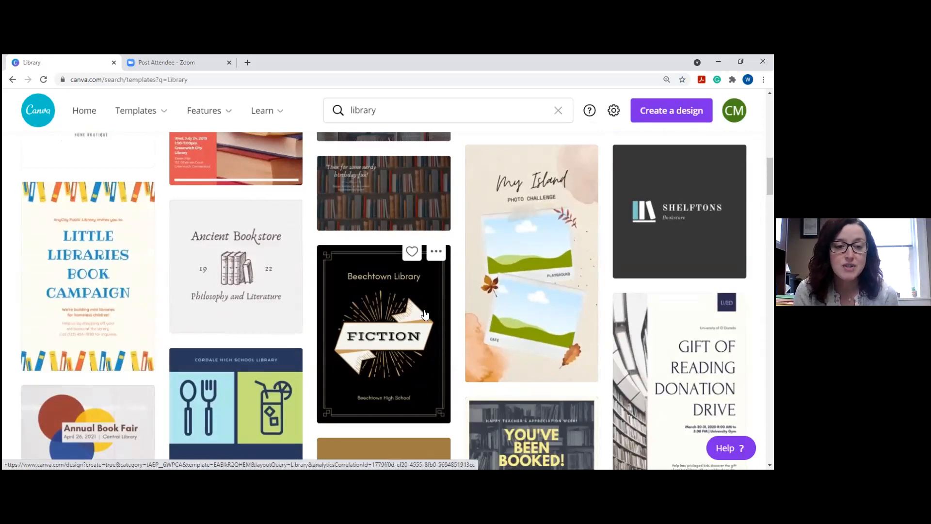
{"action": "scroll", "coordinate": [204, 299], "scroll_direction": "down", "scroll_amount": 3}
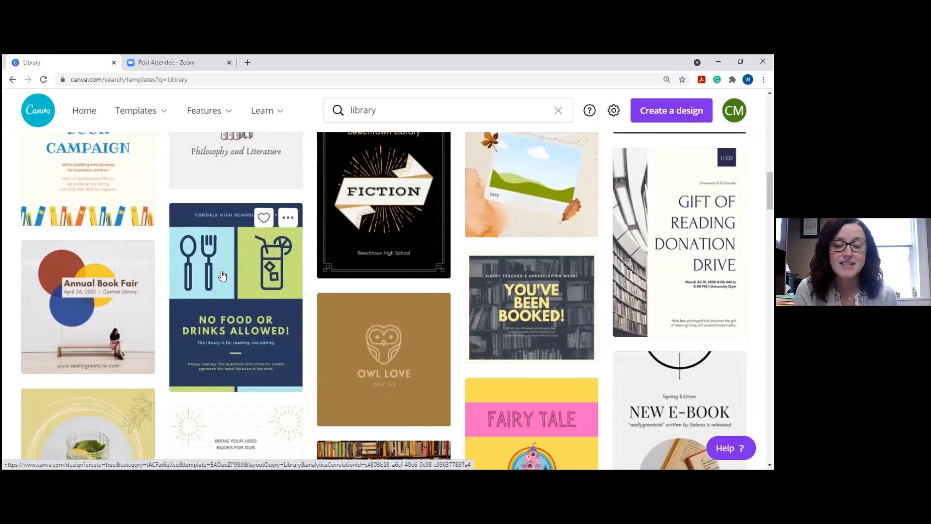
{"action": "left_click", "coordinate": [222, 276]}
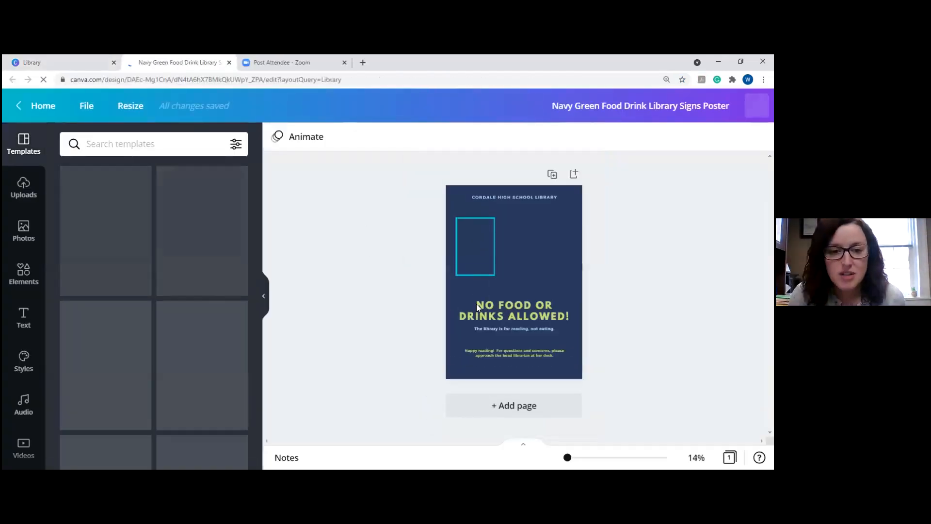
Make the light-blue fork panel green and delete the drink graphic.
{"action": "left_click", "coordinate": [505, 217]}
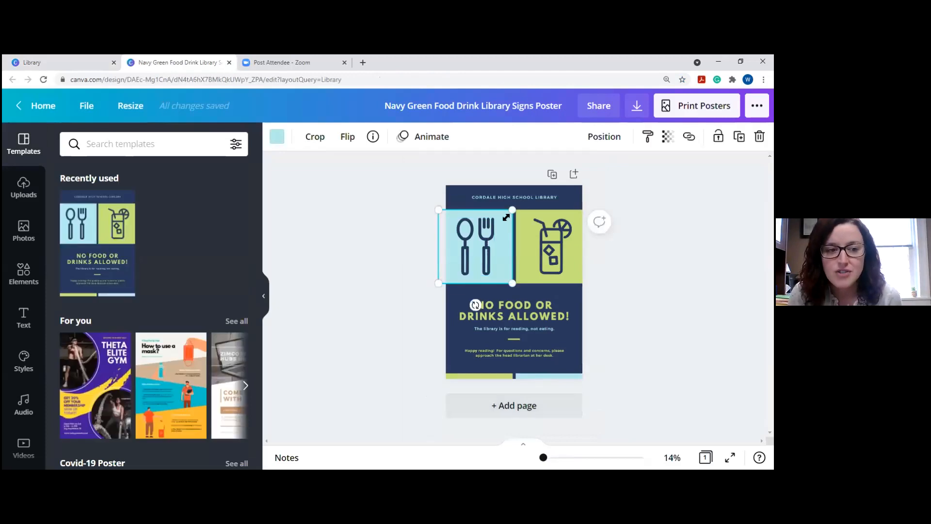
{"action": "left_click", "coordinate": [277, 136]}
{"action": "left_click", "coordinate": [170, 200]}
{"action": "left_click", "coordinate": [546, 257]}
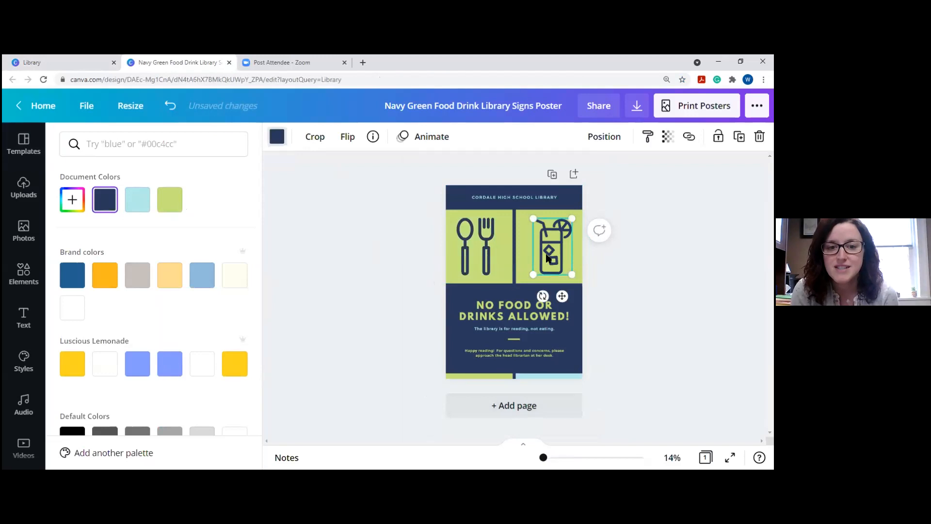
{"action": "key", "text": "Delete"}
Turn the poster headline light orange, then return to the Canva home page.
{"action": "left_click", "coordinate": [544, 315]}
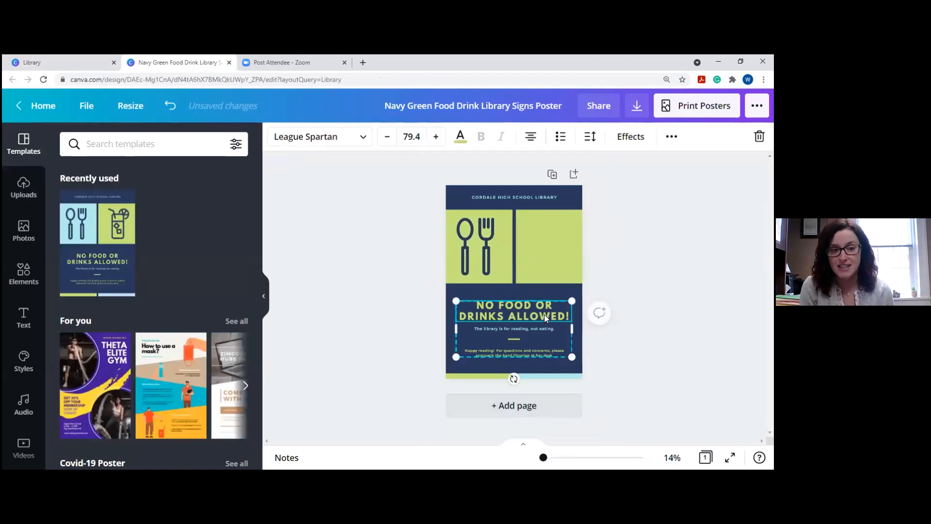
{"action": "left_click", "coordinate": [460, 137]}
{"action": "left_click", "coordinate": [175, 275]}
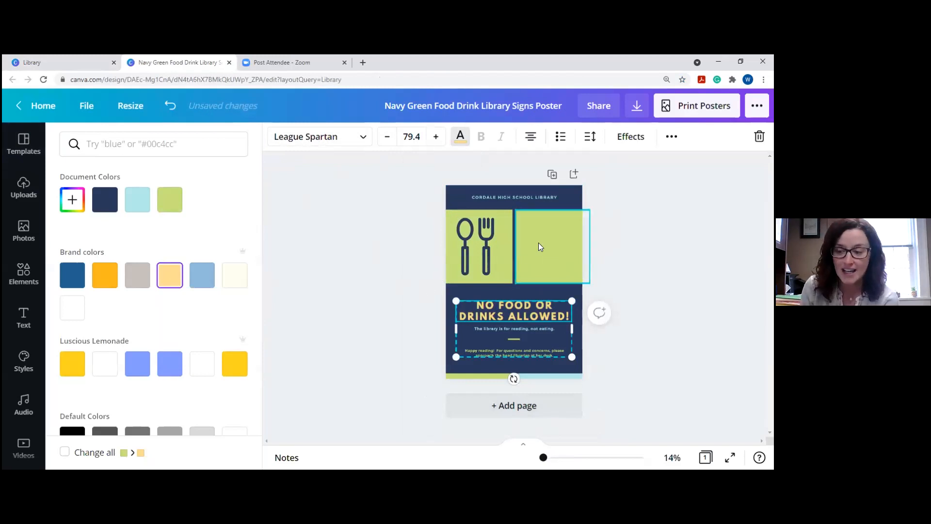
{"action": "left_click", "coordinate": [538, 242]}
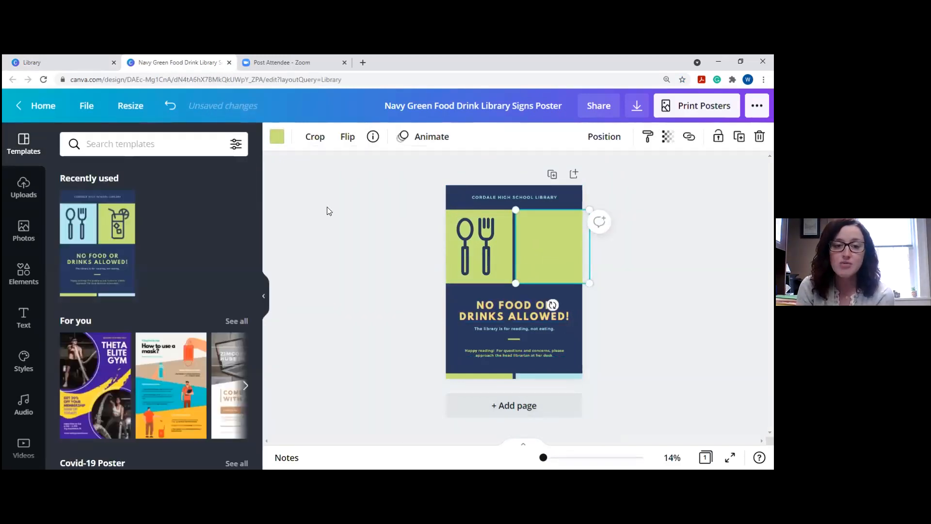
{"action": "left_click", "coordinate": [38, 112]}
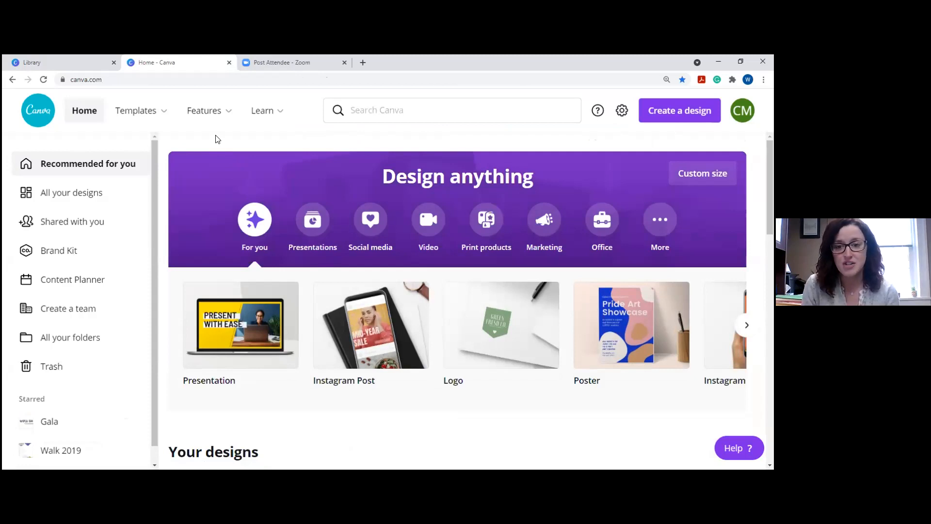
Show the Features menu with Photos, Icons, Print Products, Apps, Explore and Download categories.
{"action": "mouse_move", "coordinate": [220, 118]}
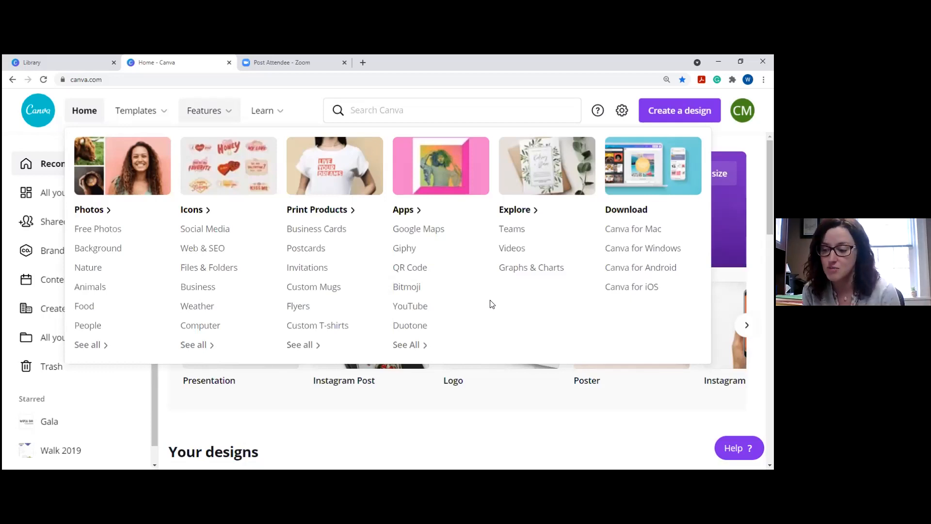
Switch to the Learn menu to see tutorials and design courses.
{"action": "mouse_move", "coordinate": [281, 113]}
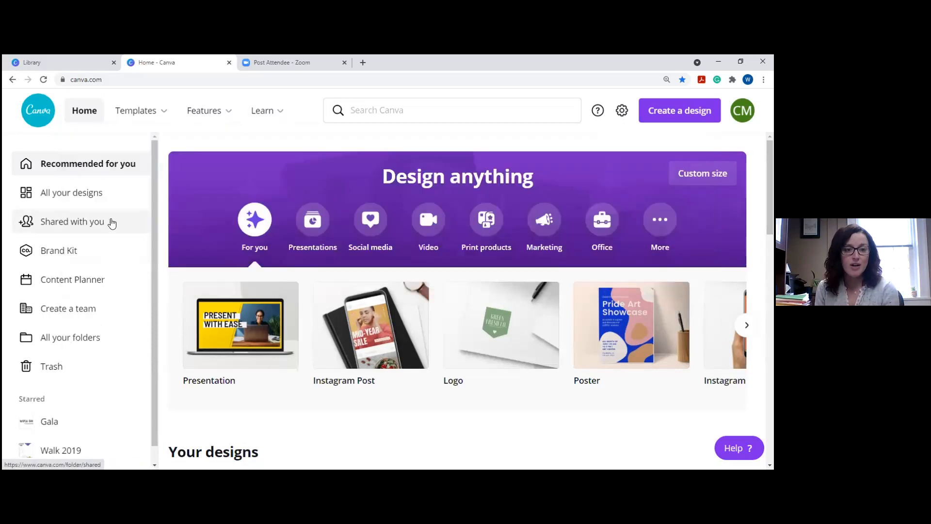
{"action": "left_click", "coordinate": [130, 227]}
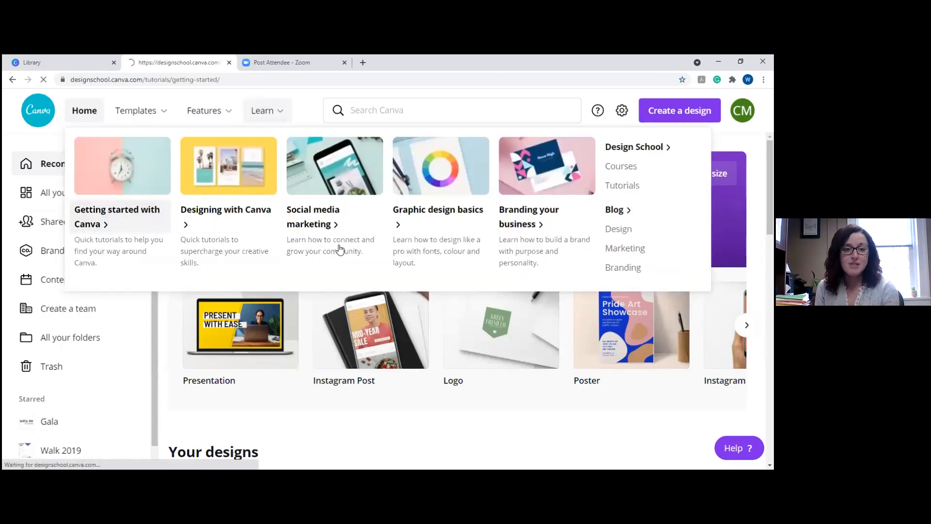
{"action": "scroll", "coordinate": [327, 218], "scroll_direction": "down", "scroll_amount": 2}
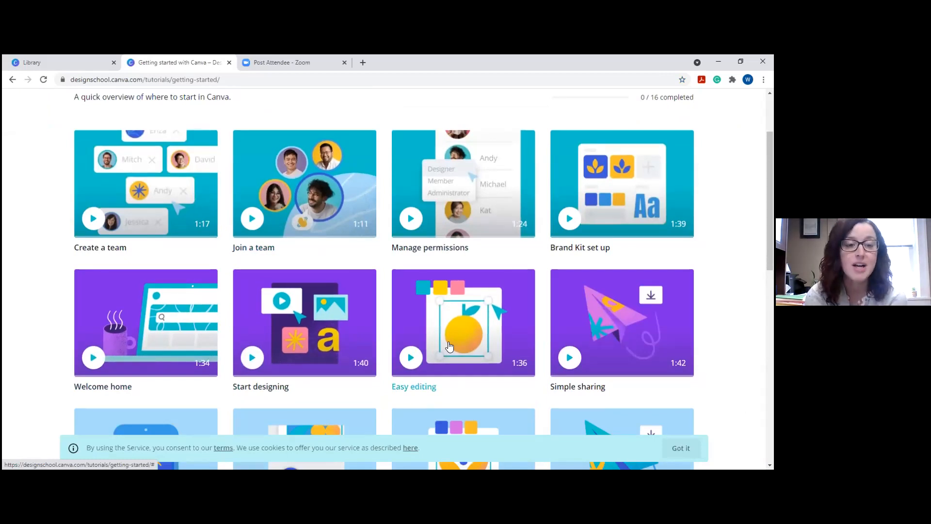
{"action": "scroll", "coordinate": [449, 346], "scroll_direction": "down", "scroll_amount": 3}
{"action": "scroll", "coordinate": [455, 345], "scroll_direction": "down", "scroll_amount": 3}
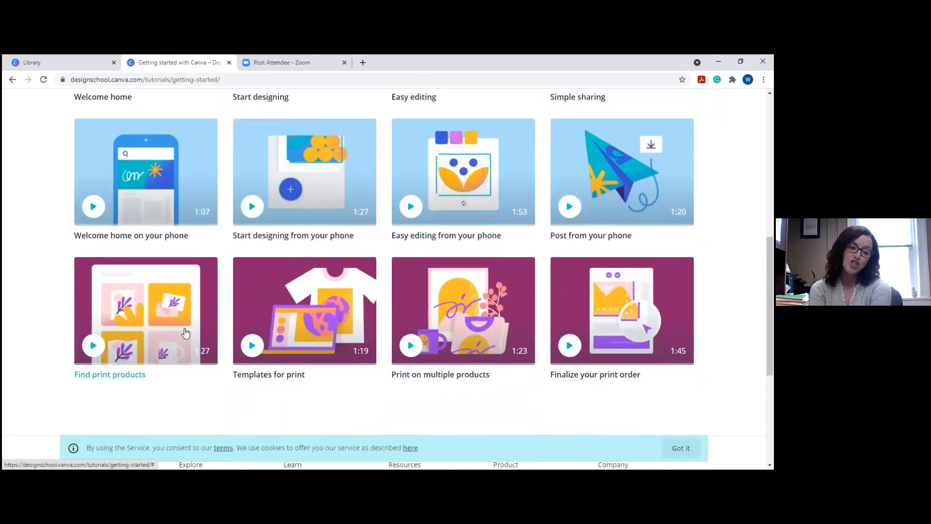
{"action": "scroll", "coordinate": [186, 333], "scroll_direction": "up", "scroll_amount": 6}
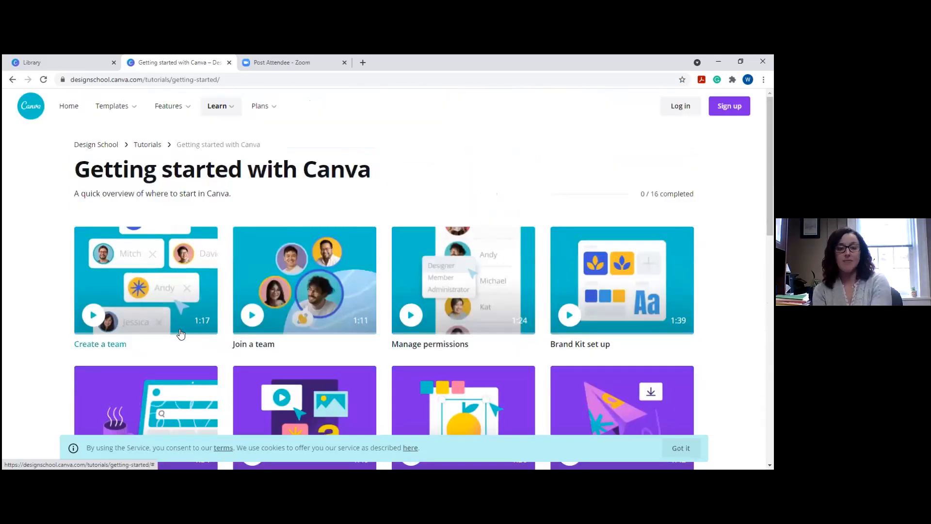
{"action": "left_click", "coordinate": [70, 105]}
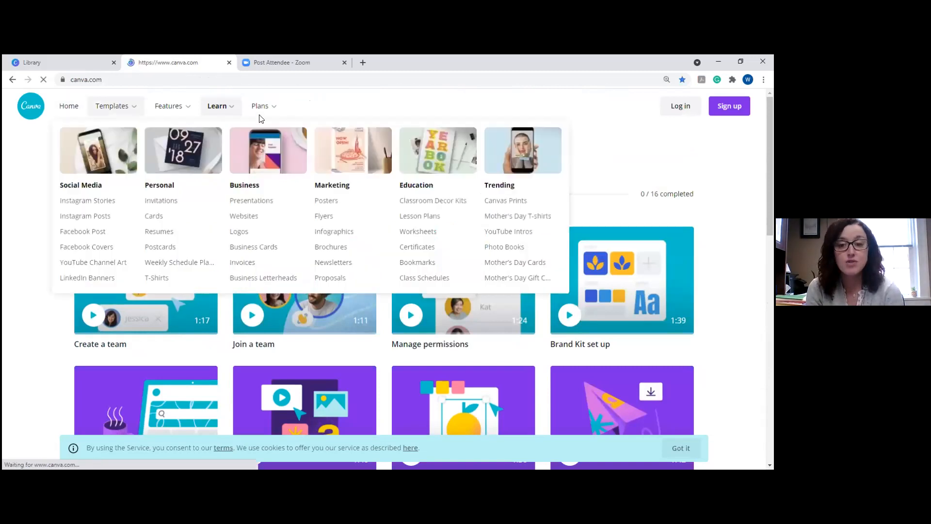
{"action": "mouse_move", "coordinate": [232, 106]}
{"action": "mouse_move", "coordinate": [269, 114]}
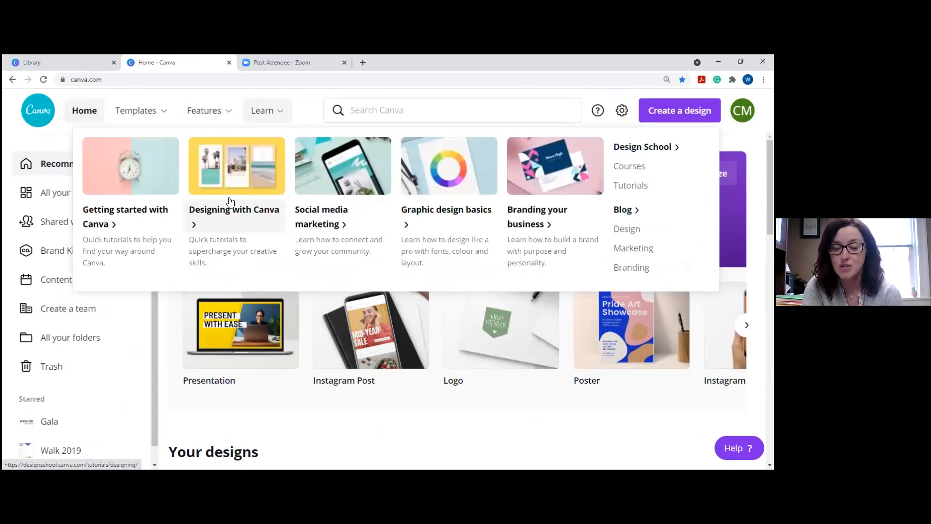
Close the Learn menu and look through recent designs and Instagram Post templates.
{"action": "left_click", "coordinate": [345, 230]}
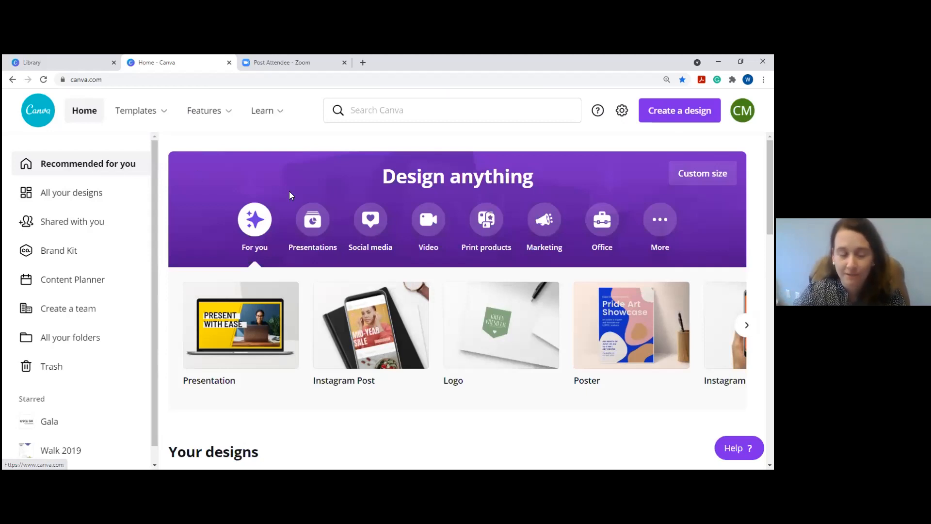
{"action": "scroll", "coordinate": [290, 192], "scroll_direction": "down", "scroll_amount": 9}
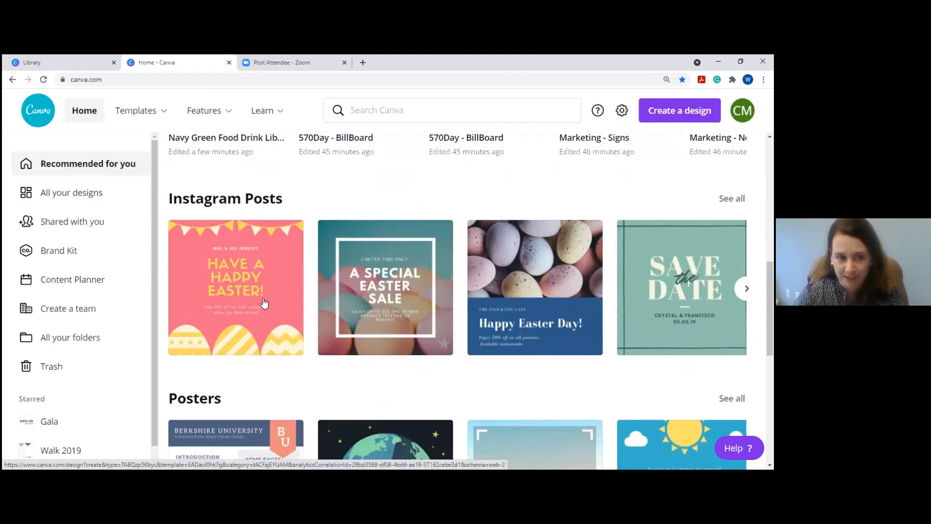
{"action": "scroll", "coordinate": [264, 303], "scroll_direction": "up", "scroll_amount": 4}
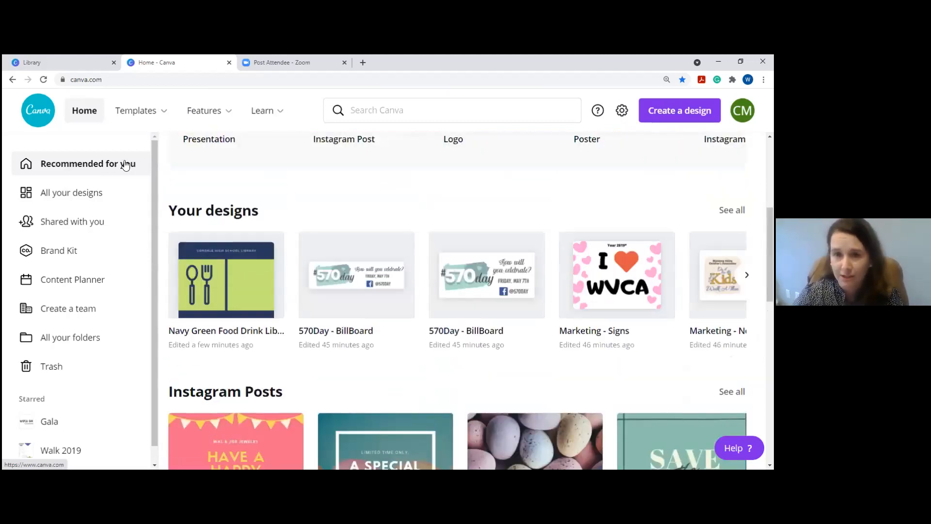
Browse All your designs, check the 570Day - BillBoard options, then view the empty Shared with you page.
{"action": "left_click", "coordinate": [87, 200]}
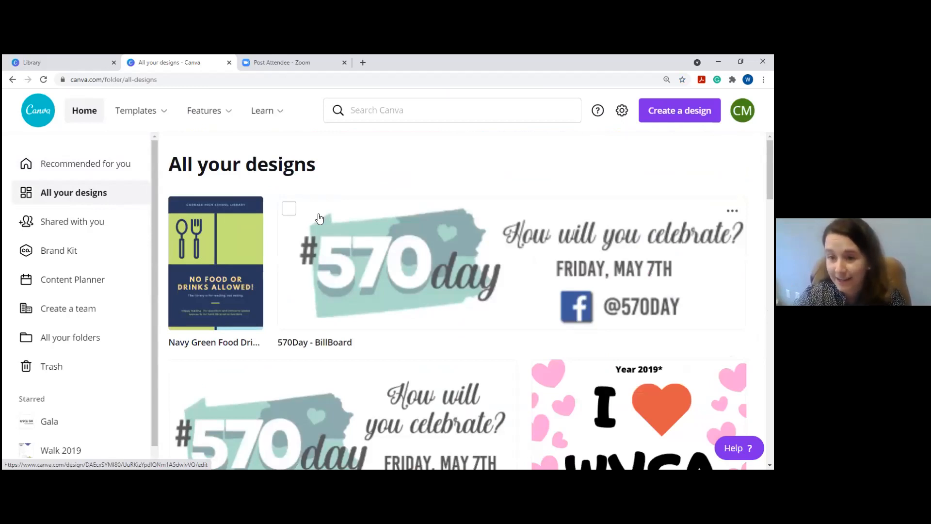
{"action": "scroll", "coordinate": [504, 177], "scroll_direction": "down", "scroll_amount": 3}
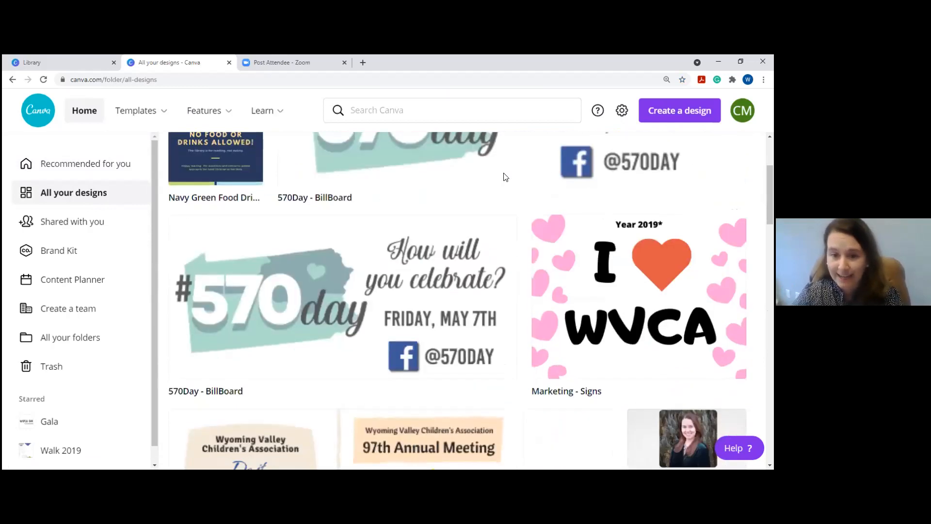
{"action": "left_click", "coordinate": [503, 229]}
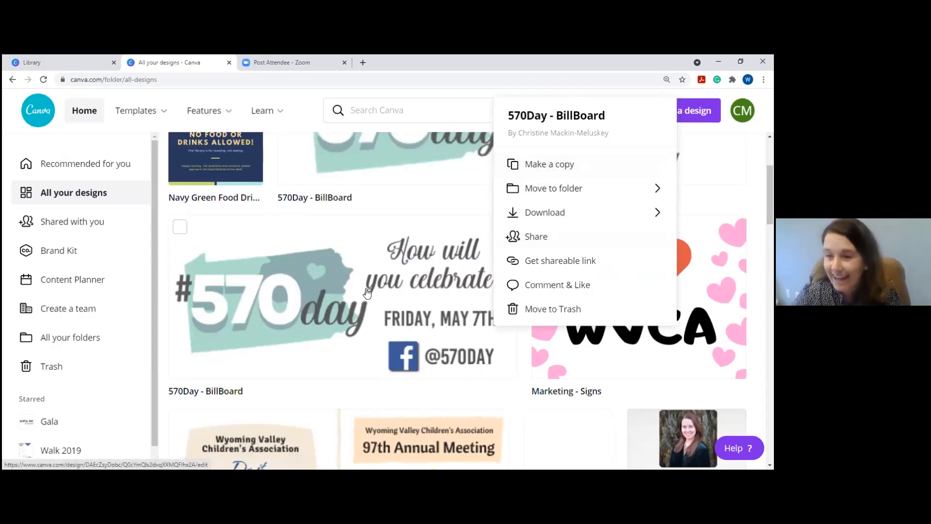
{"action": "left_click", "coordinate": [169, 210]}
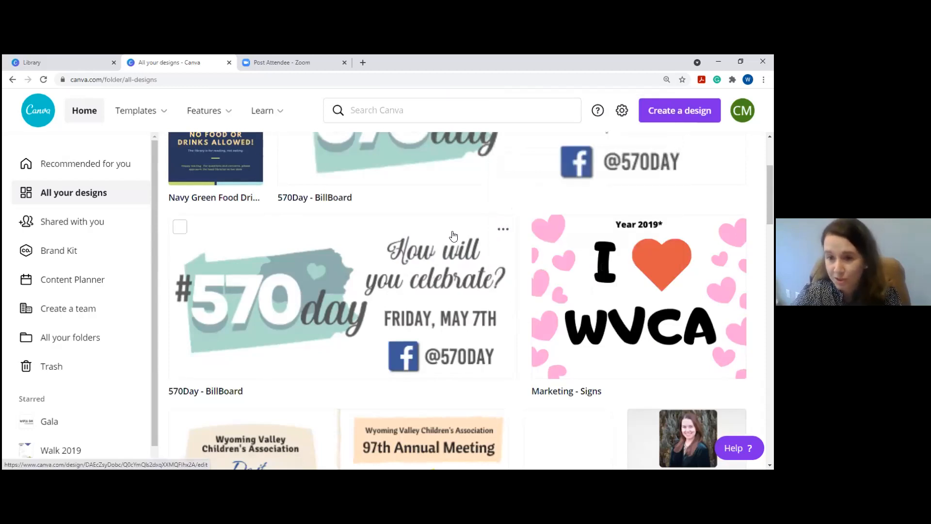
{"action": "scroll", "coordinate": [512, 259], "scroll_direction": "up", "scroll_amount": 2}
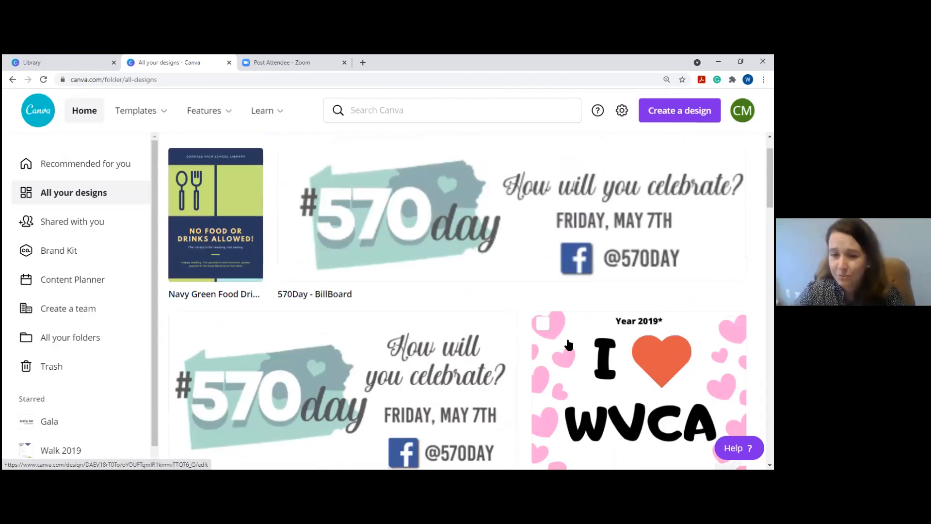
{"action": "scroll", "coordinate": [566, 256], "scroll_direction": "down", "scroll_amount": 2}
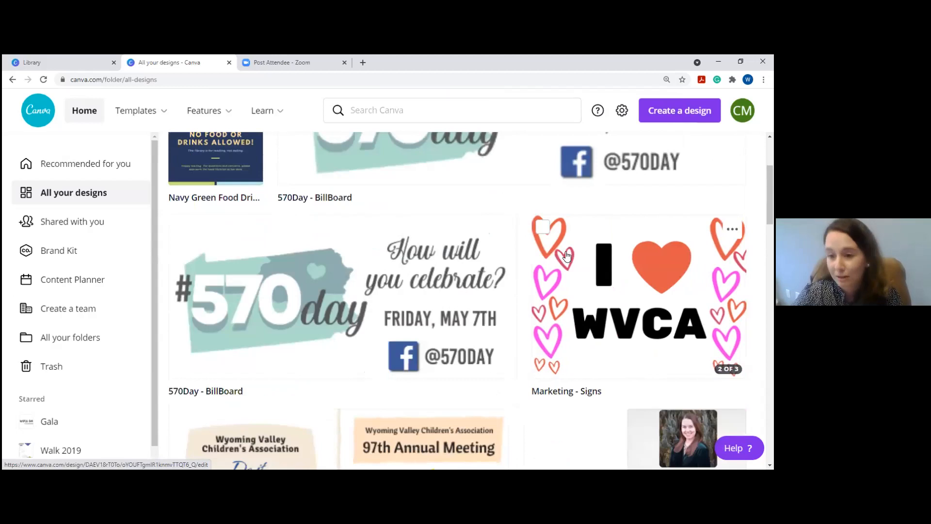
{"action": "scroll", "coordinate": [529, 199], "scroll_direction": "up", "scroll_amount": 3}
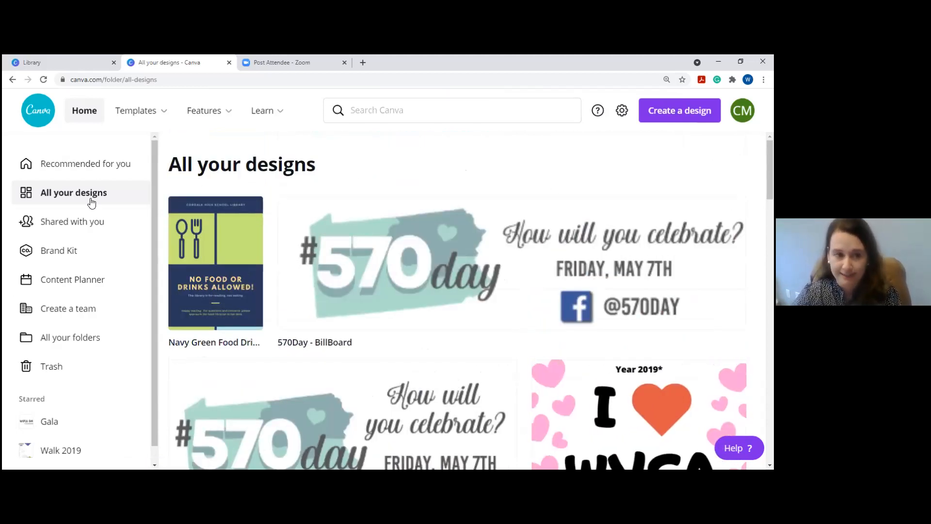
{"action": "left_click", "coordinate": [79, 227]}
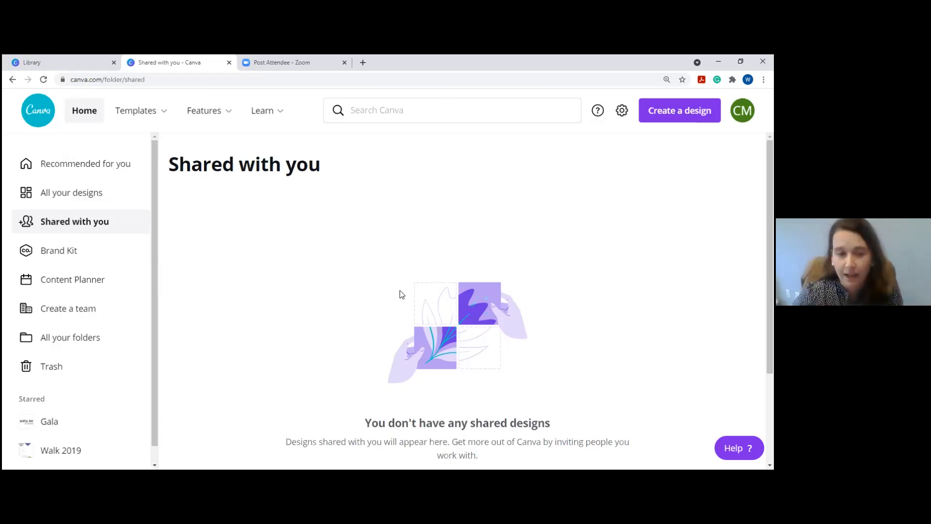
Scroll the Shared with you page, then open the Brand Kit with the WVCA logo and brand colours.
{"action": "scroll", "coordinate": [399, 292], "scroll_direction": "down", "scroll_amount": 3}
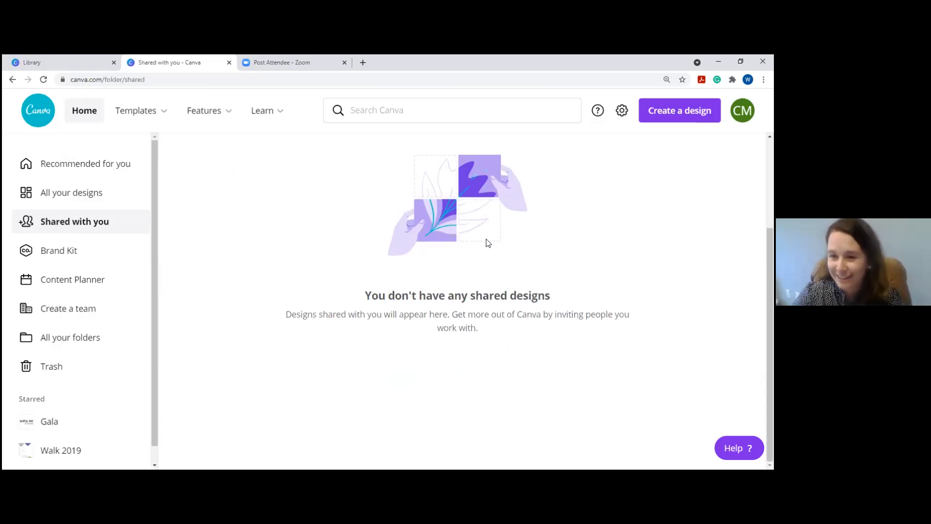
{"action": "scroll", "coordinate": [491, 234], "scroll_direction": "up", "scroll_amount": 2}
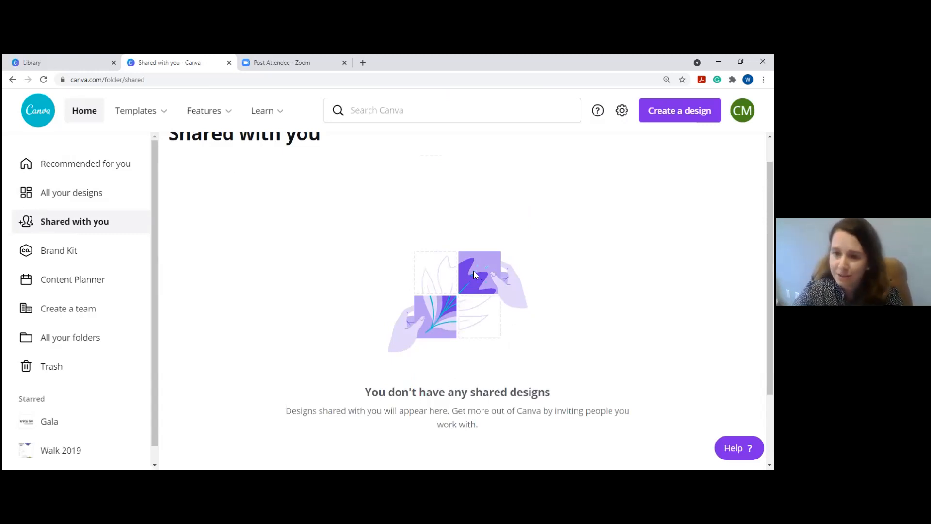
{"action": "scroll", "coordinate": [474, 275], "scroll_direction": "up", "scroll_amount": 1}
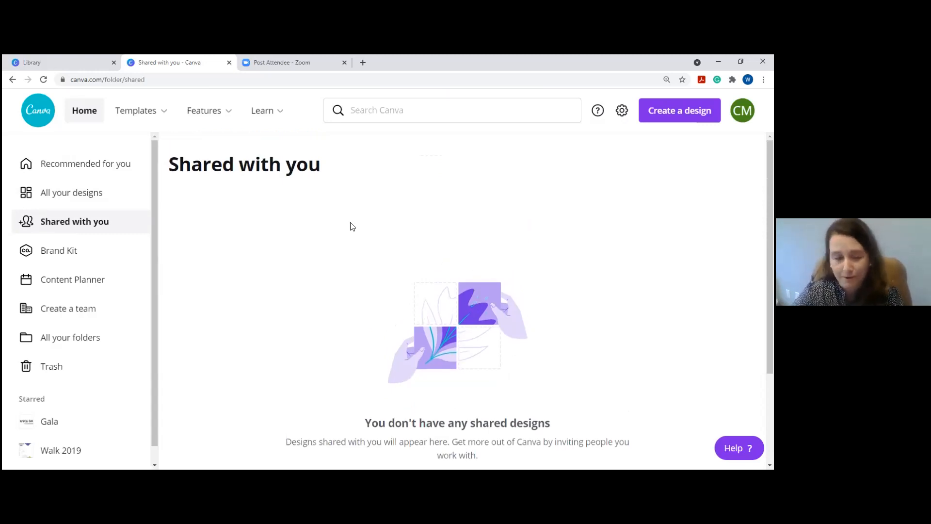
{"action": "left_click", "coordinate": [98, 257]}
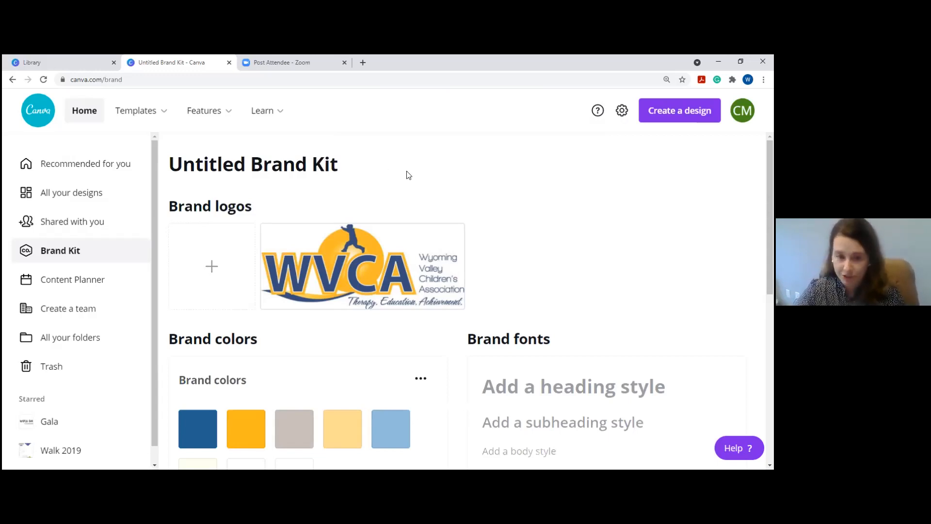
Scroll through the Brand Kit's colour palettes and uploaded brand fonts.
{"action": "scroll", "coordinate": [407, 174], "scroll_direction": "down", "scroll_amount": 1}
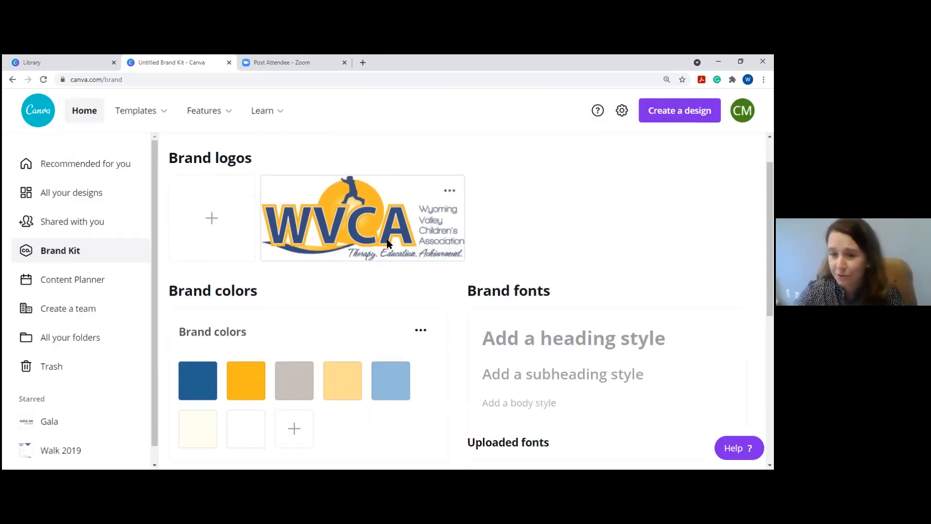
{"action": "scroll", "coordinate": [404, 237], "scroll_direction": "down", "scroll_amount": 1}
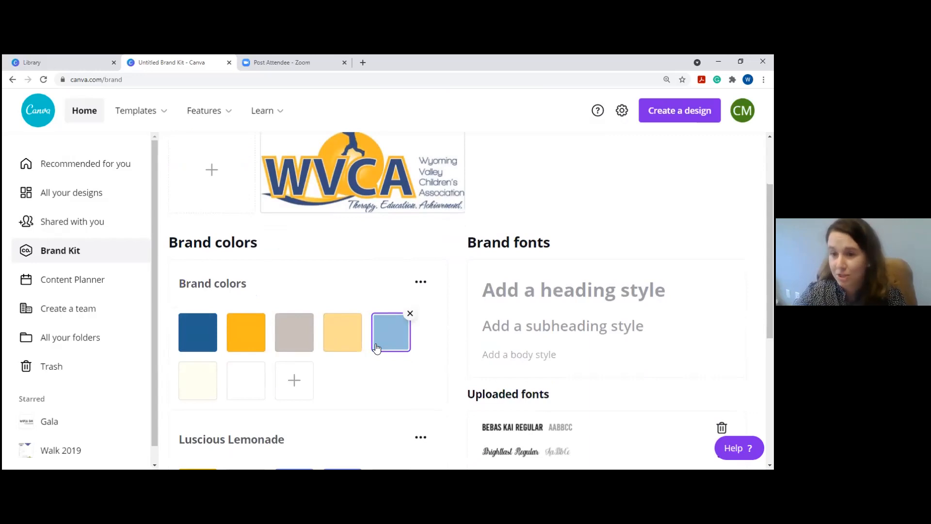
{"action": "scroll", "coordinate": [398, 296], "scroll_direction": "up", "scroll_amount": 2}
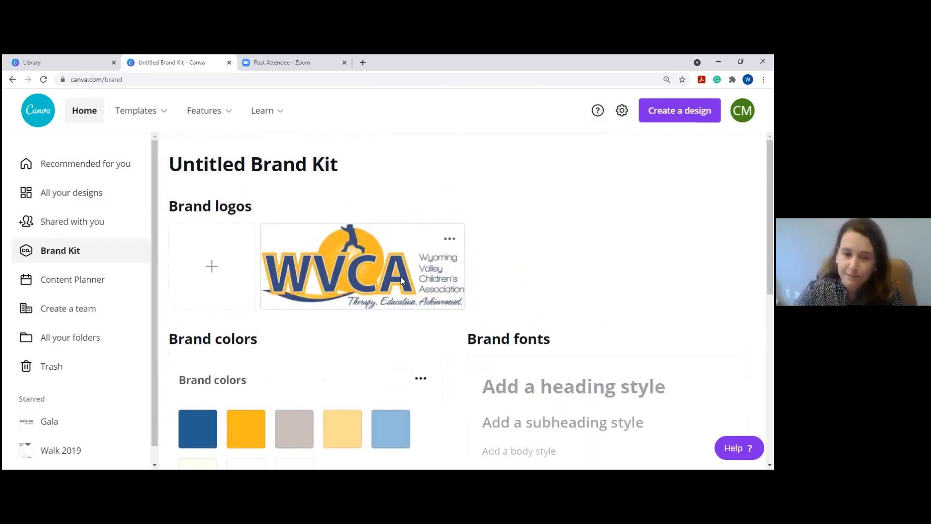
{"action": "scroll", "coordinate": [400, 277], "scroll_direction": "down", "scroll_amount": 1}
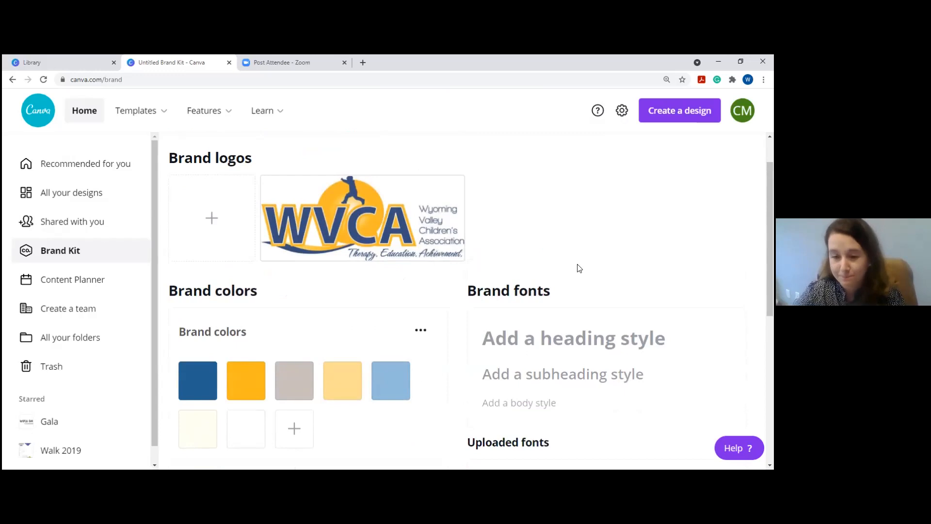
{"action": "scroll", "coordinate": [579, 269], "scroll_direction": "down", "scroll_amount": 2}
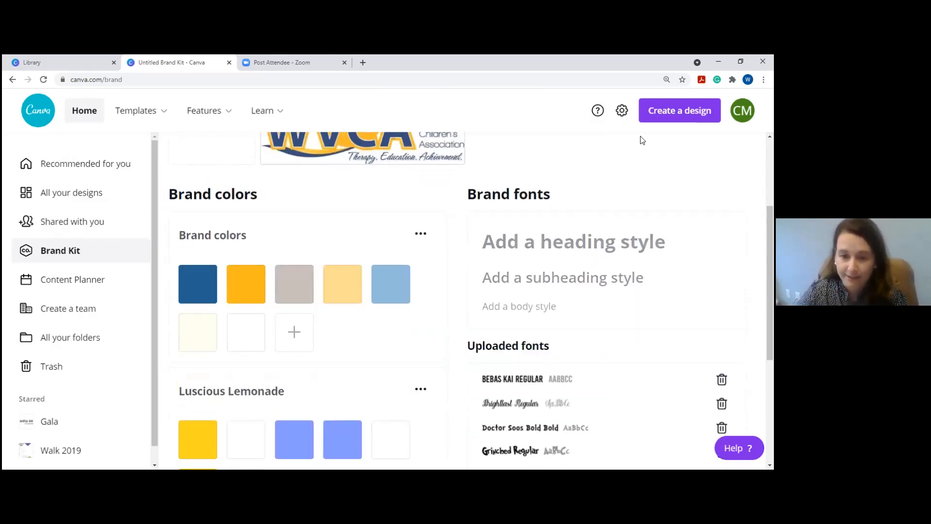
{"action": "scroll", "coordinate": [530, 238], "scroll_direction": "down", "scroll_amount": 3}
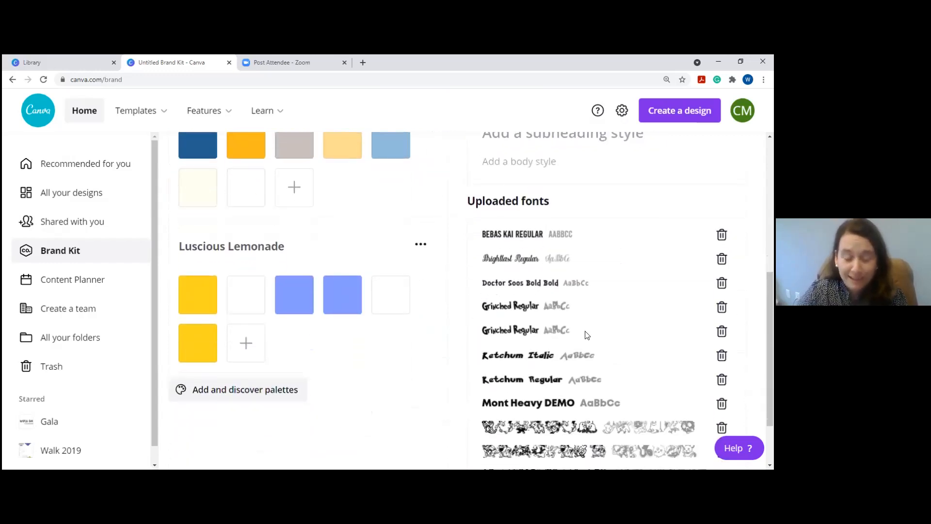
{"action": "scroll", "coordinate": [586, 335], "scroll_direction": "down", "scroll_amount": 2}
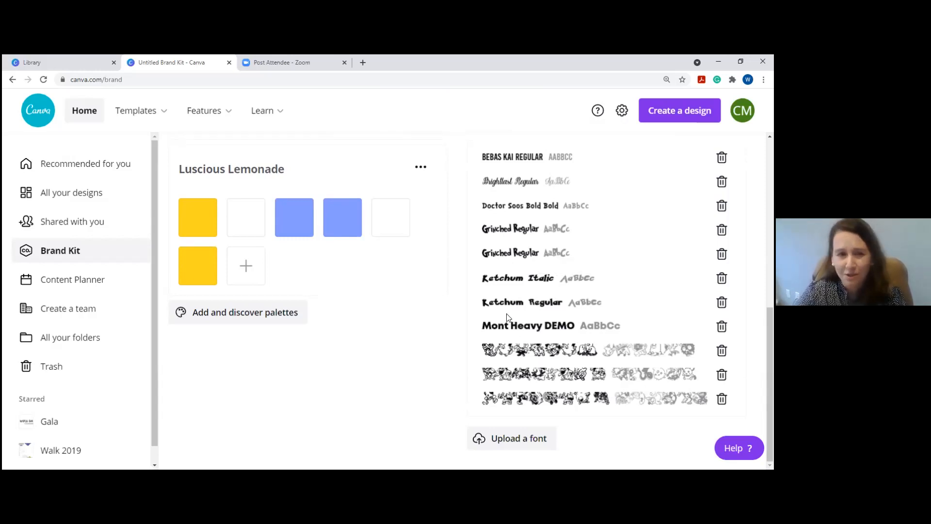
{"action": "scroll", "coordinate": [406, 269], "scroll_direction": "up", "scroll_amount": 2}
Add the Luscious Lemonade palette to the brand kit, then open the Content Planner calendar.
{"action": "left_click", "coordinate": [413, 269]}
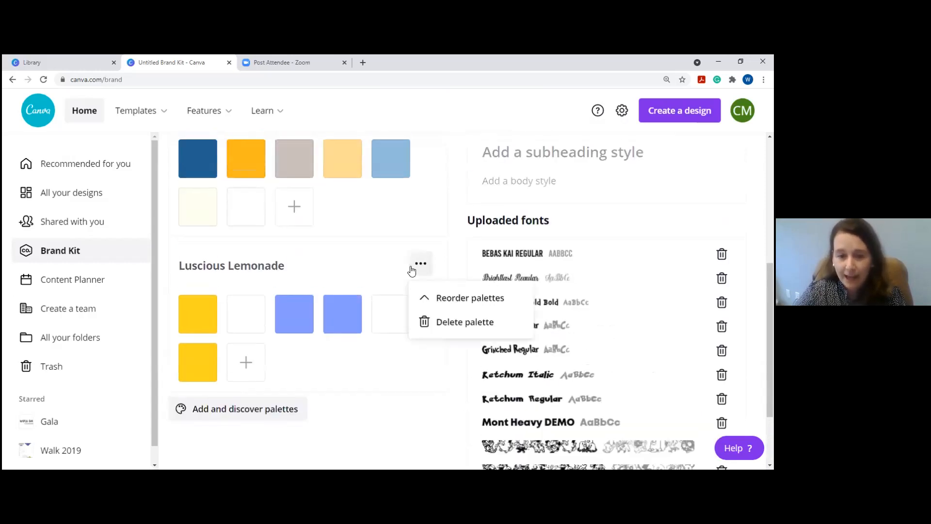
{"action": "left_click", "coordinate": [270, 410]}
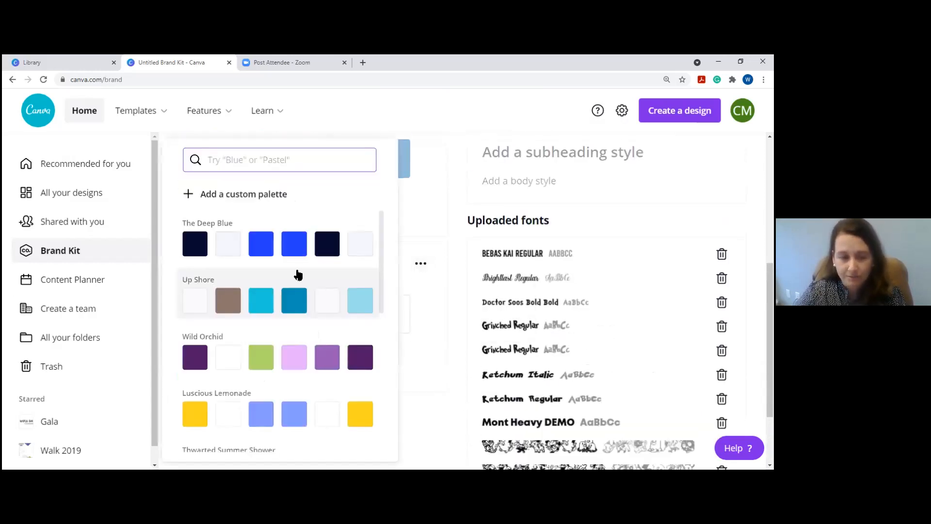
{"action": "scroll", "coordinate": [295, 273], "scroll_direction": "down", "scroll_amount": 3}
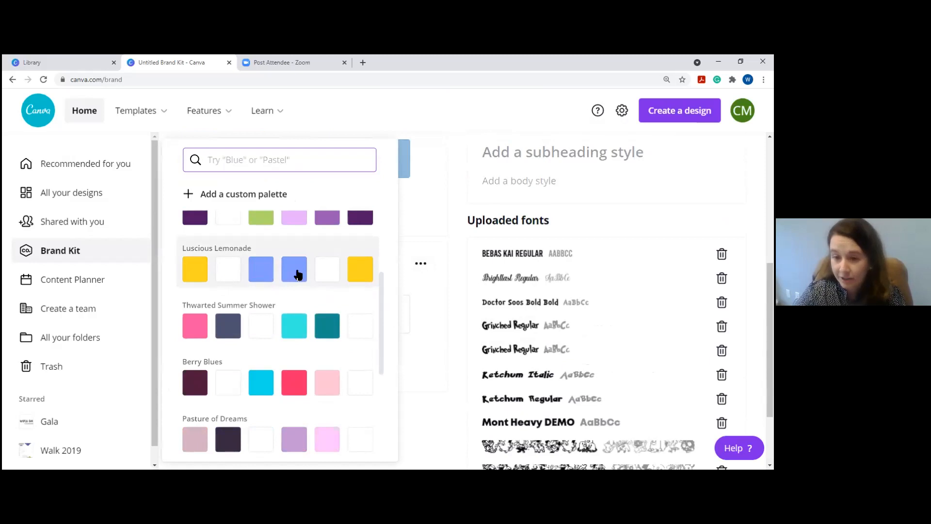
{"action": "left_click", "coordinate": [297, 274]}
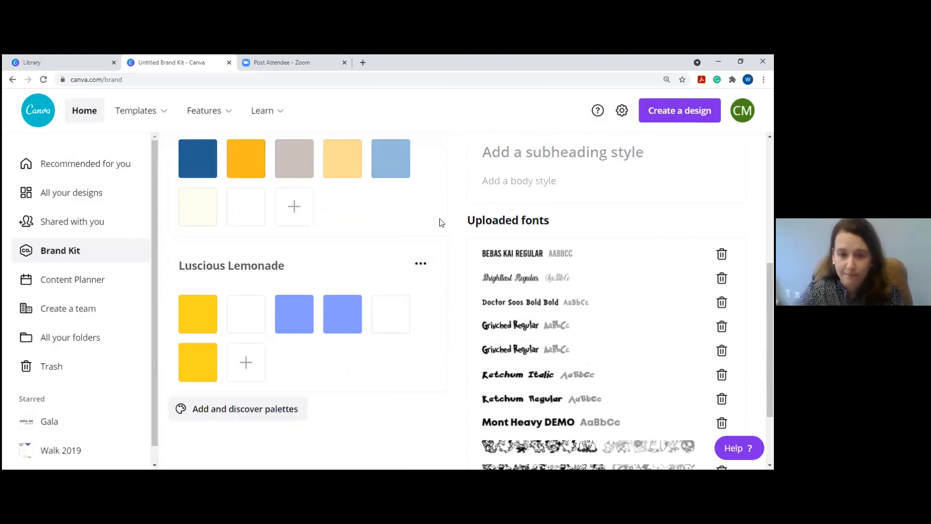
{"action": "scroll", "coordinate": [341, 230], "scroll_direction": "up", "scroll_amount": 3}
{"action": "scroll", "coordinate": [270, 407], "scroll_direction": "down", "scroll_amount": 2}
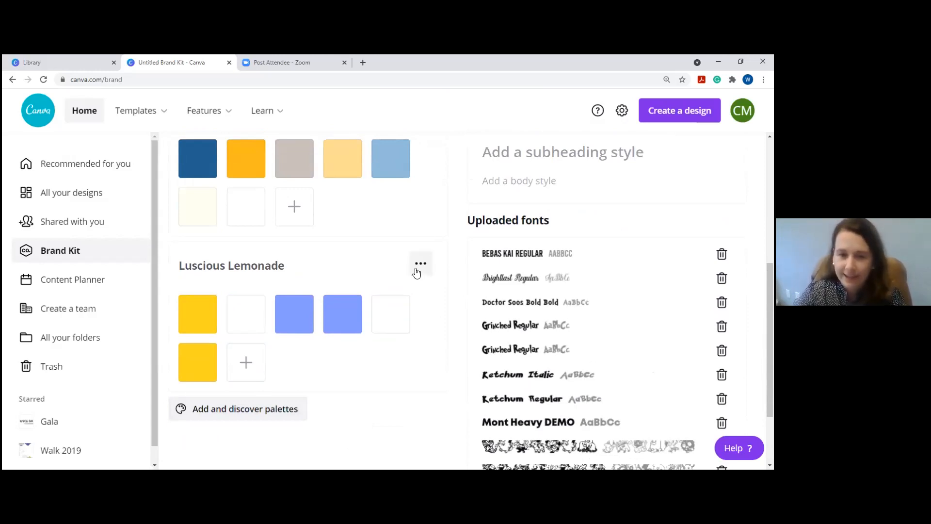
{"action": "left_click", "coordinate": [249, 408]}
{"action": "scroll", "coordinate": [272, 320], "scroll_direction": "down", "scroll_amount": 6}
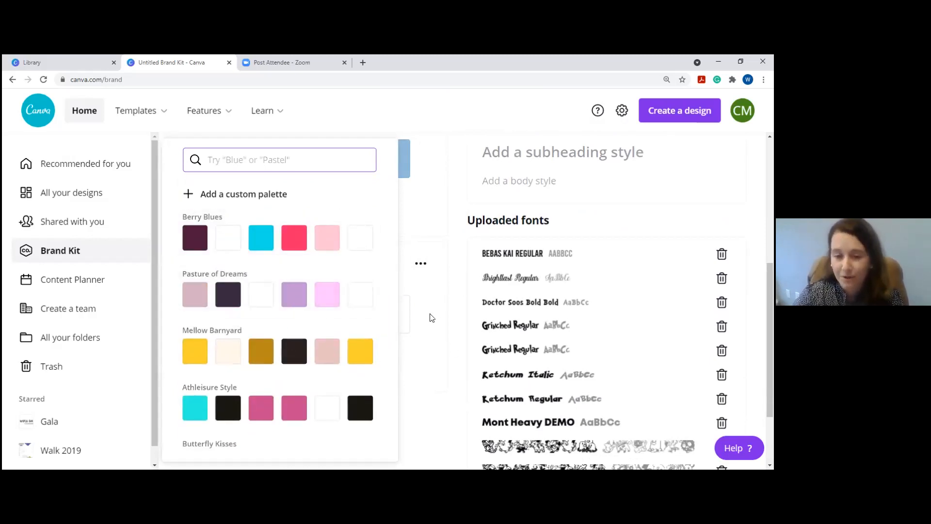
{"action": "left_click", "coordinate": [451, 316]}
{"action": "scroll", "coordinate": [451, 316], "scroll_direction": "up", "scroll_amount": 5}
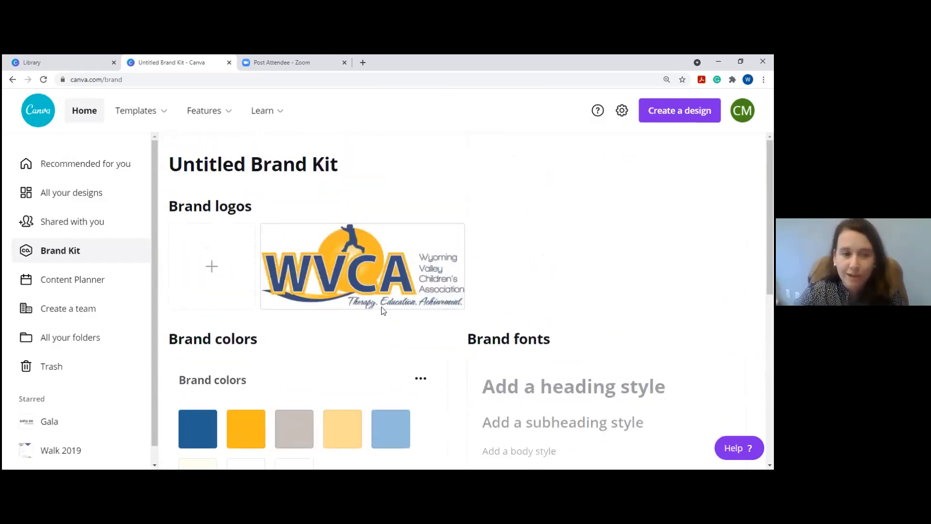
{"action": "left_click", "coordinate": [85, 292]}
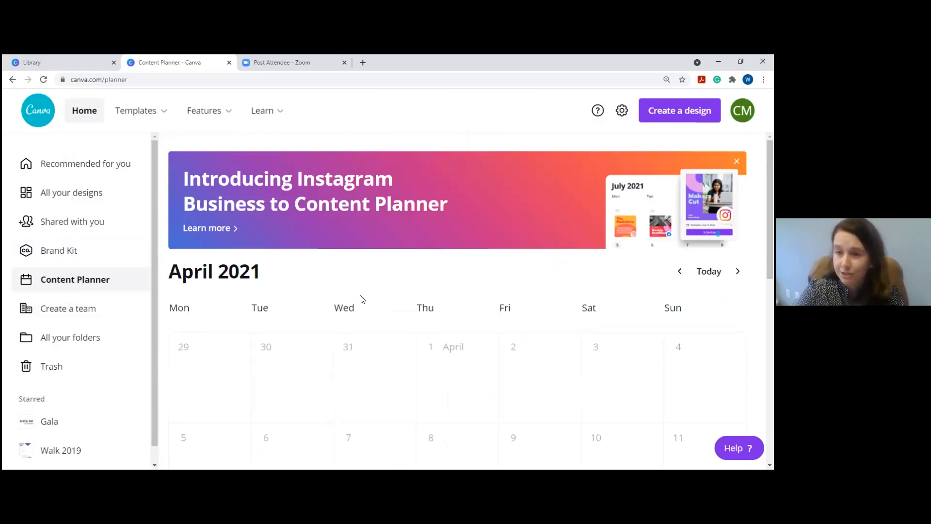
{"action": "scroll", "coordinate": [387, 261], "scroll_direction": "down", "scroll_amount": 3}
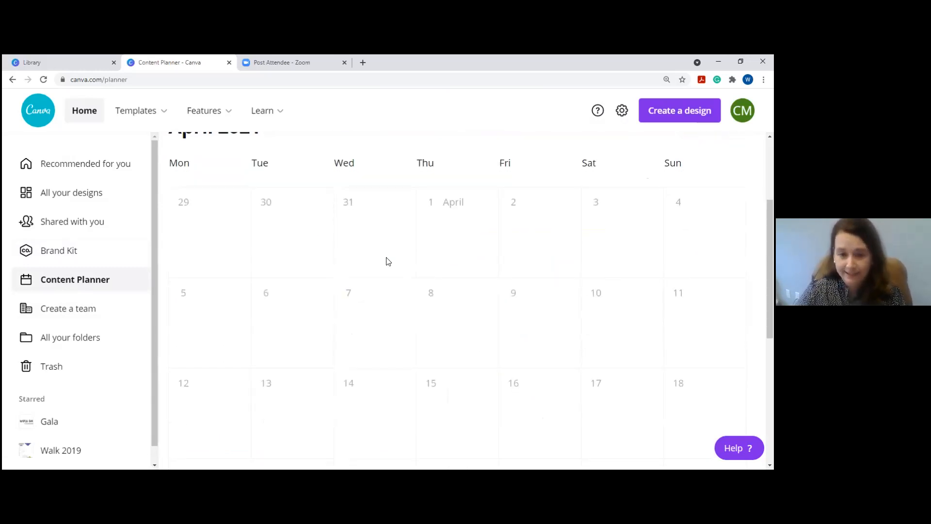
{"action": "scroll", "coordinate": [388, 261], "scroll_direction": "down", "scroll_amount": 2}
{"action": "scroll", "coordinate": [388, 261], "scroll_direction": "down", "scroll_amount": 2}
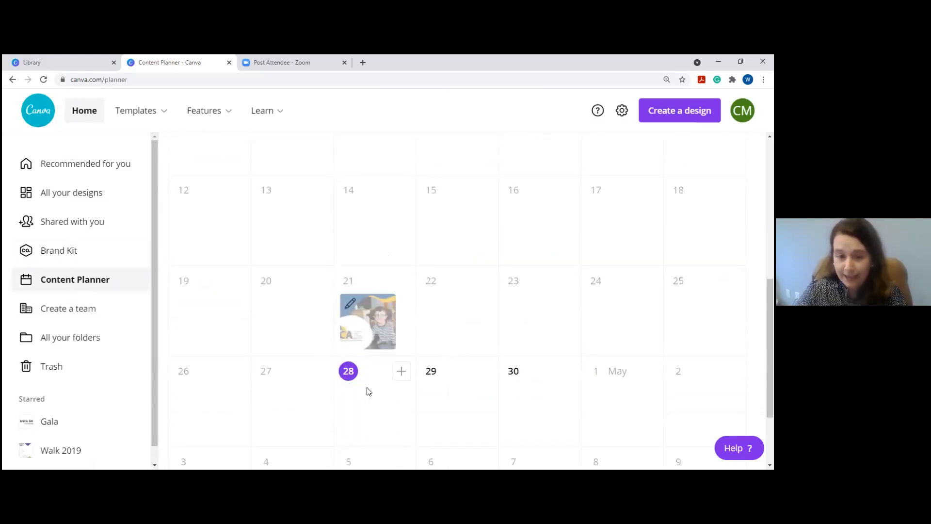
{"action": "left_click", "coordinate": [401, 372]}
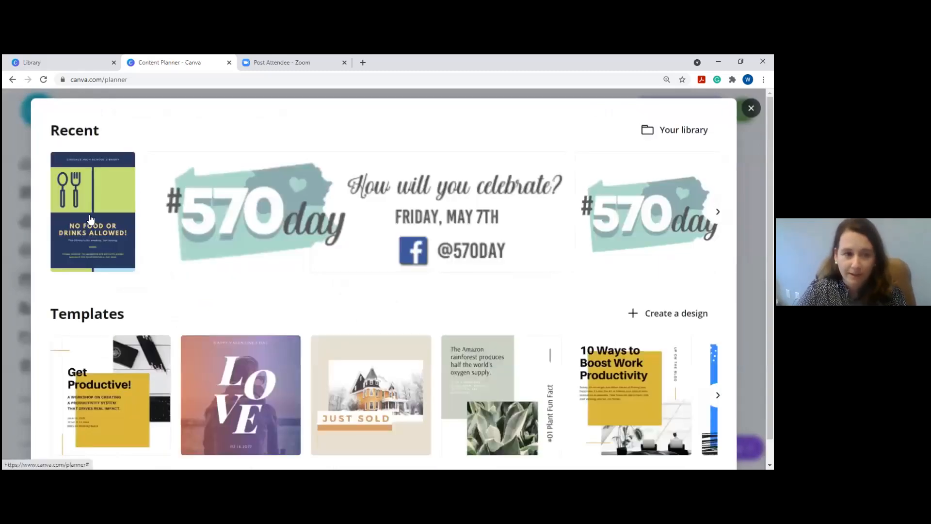
{"action": "left_click", "coordinate": [88, 206]}
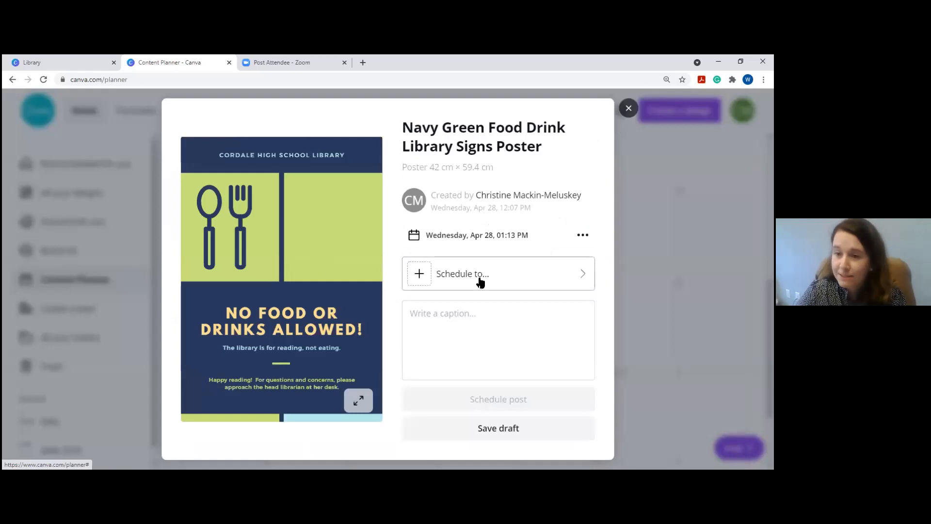
{"action": "left_click", "coordinate": [480, 282]}
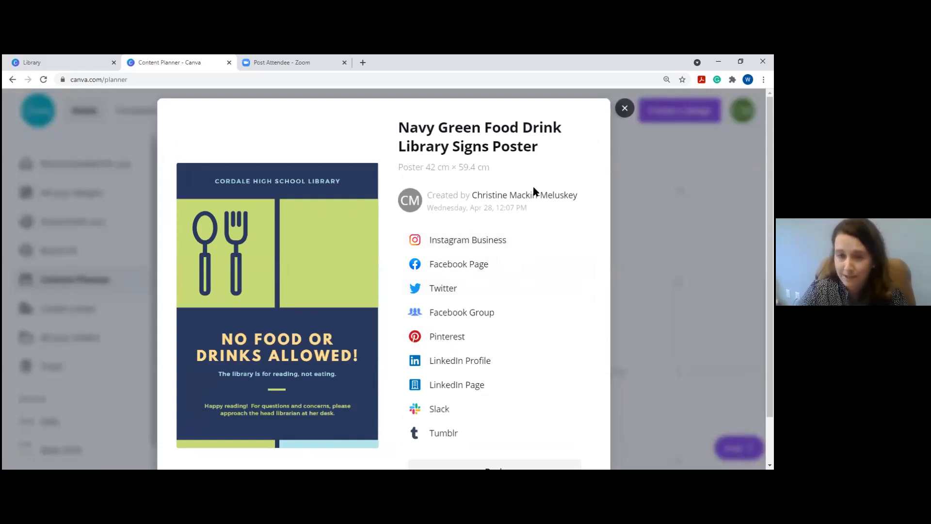
{"action": "scroll", "coordinate": [505, 360], "scroll_direction": "down", "scroll_amount": 2}
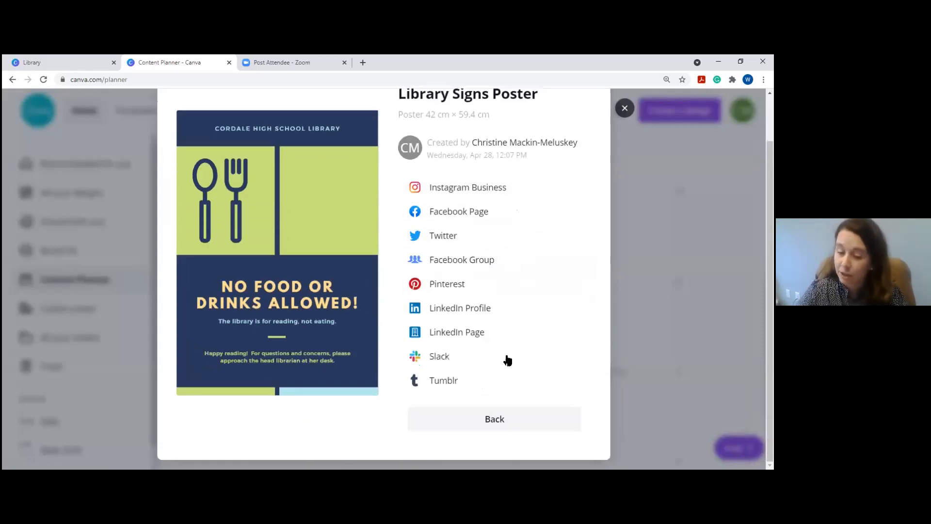
{"action": "left_click", "coordinate": [478, 426]}
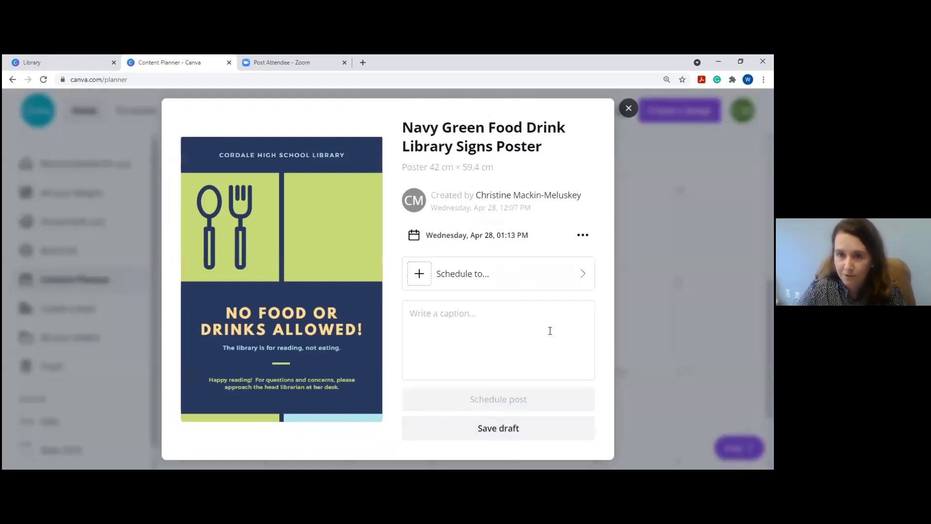
{"action": "left_click", "coordinate": [628, 108]}
{"action": "scroll", "coordinate": [471, 340], "scroll_direction": "down", "scroll_amount": 3}
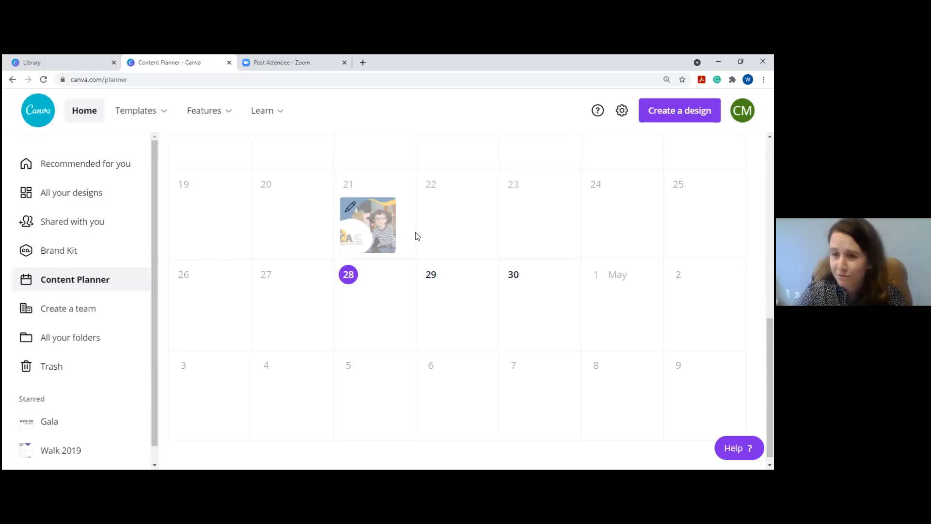
{"action": "scroll", "coordinate": [496, 305], "scroll_direction": "up", "scroll_amount": 2}
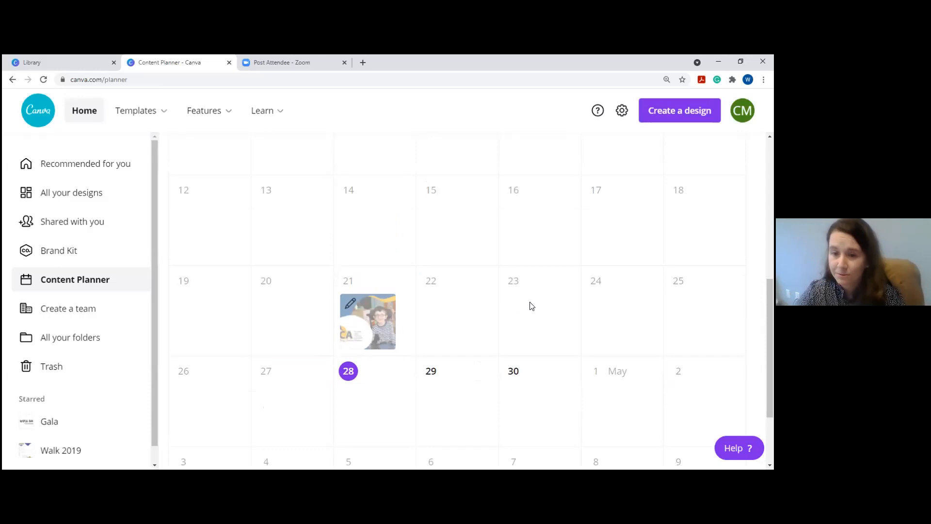
{"action": "scroll", "coordinate": [500, 297], "scroll_direction": "up", "scroll_amount": 2}
{"action": "scroll", "coordinate": [528, 295], "scroll_direction": "up", "scroll_amount": 5}
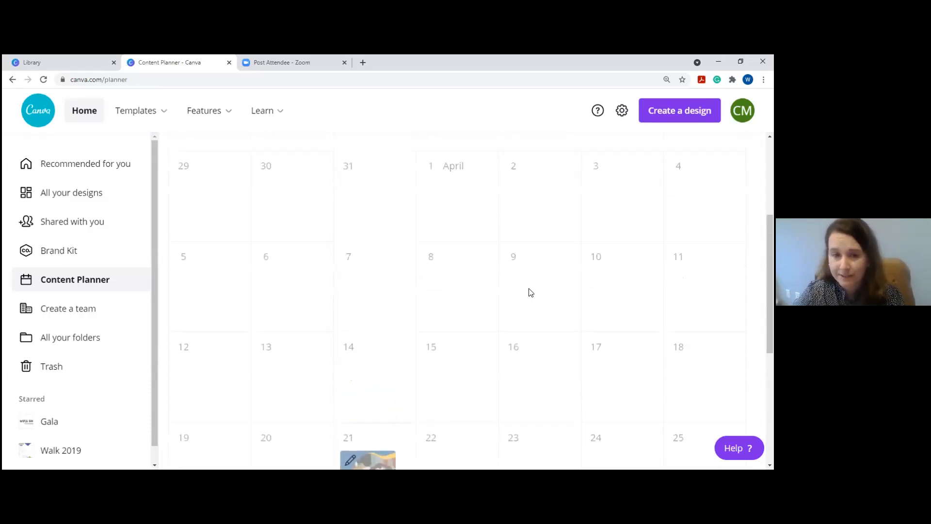
On the Create a team page, check an invitee's role options and leave it as Member.
{"action": "left_click", "coordinate": [77, 308]}
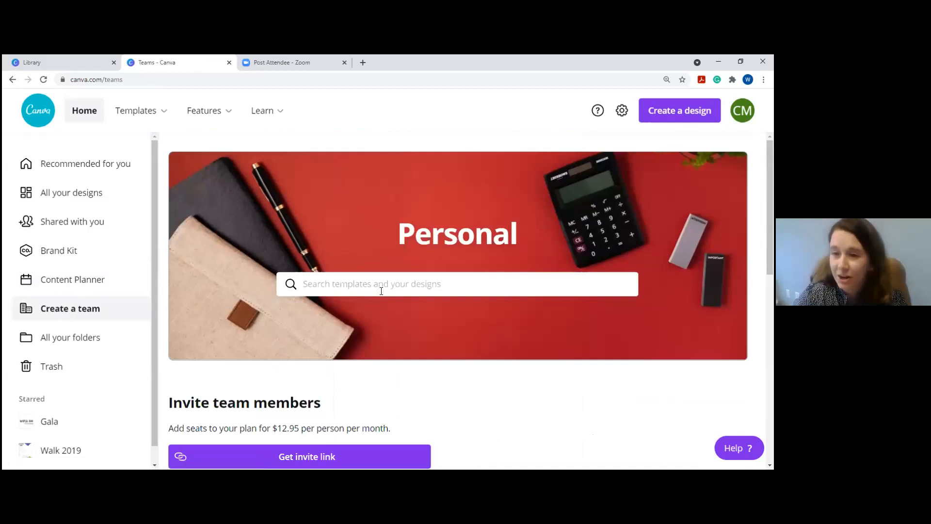
{"action": "scroll", "coordinate": [388, 289], "scroll_direction": "down", "scroll_amount": 3}
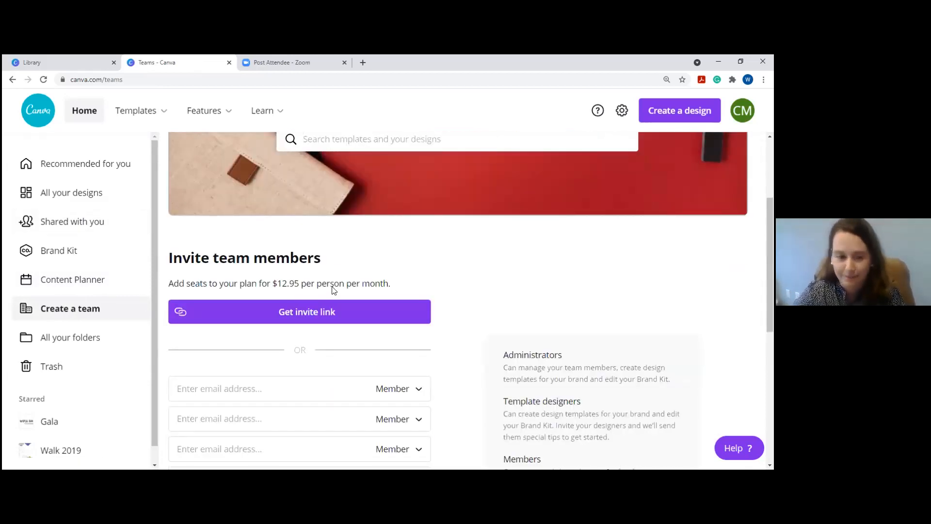
{"action": "scroll", "coordinate": [334, 290], "scroll_direction": "down", "scroll_amount": 2}
{"action": "left_click", "coordinate": [418, 293]}
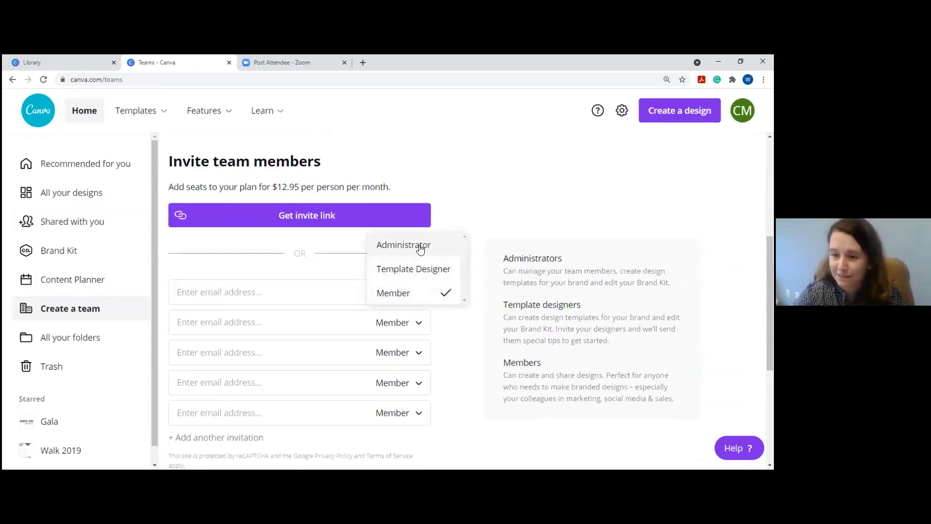
{"action": "left_click", "coordinate": [493, 216]}
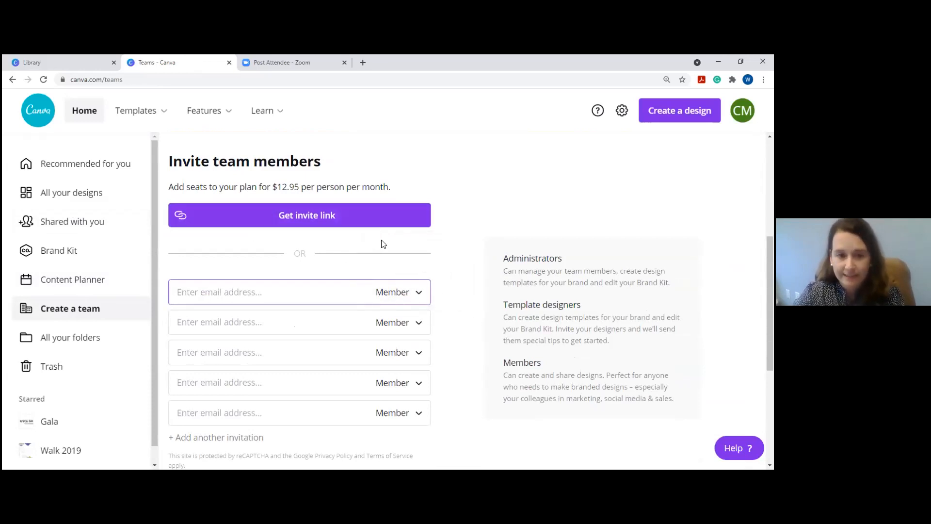
{"action": "scroll", "coordinate": [382, 243], "scroll_direction": "down", "scroll_amount": 1}
{"action": "scroll", "coordinate": [382, 244], "scroll_direction": "down", "scroll_amount": 2}
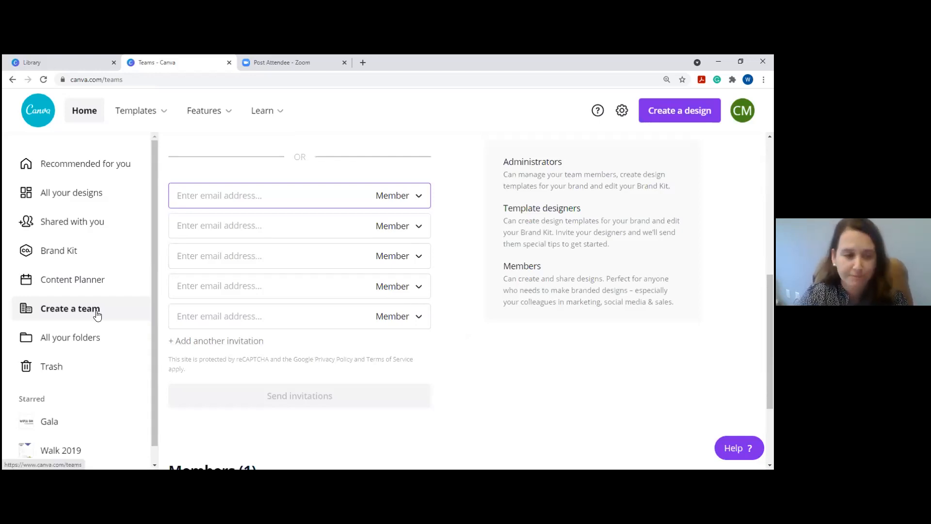
Open the 1_Gala folder from All your folders.
{"action": "left_click", "coordinate": [81, 348]}
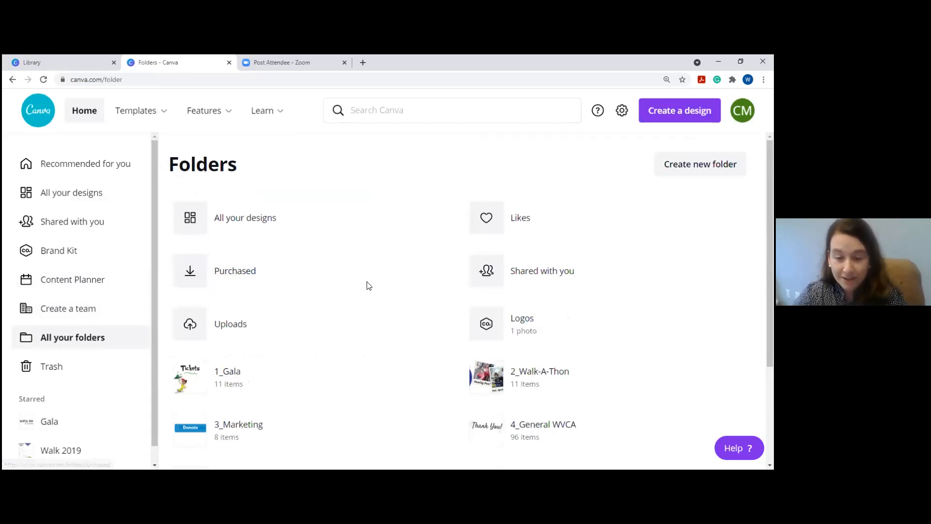
{"action": "scroll", "coordinate": [367, 285], "scroll_direction": "down", "scroll_amount": 1}
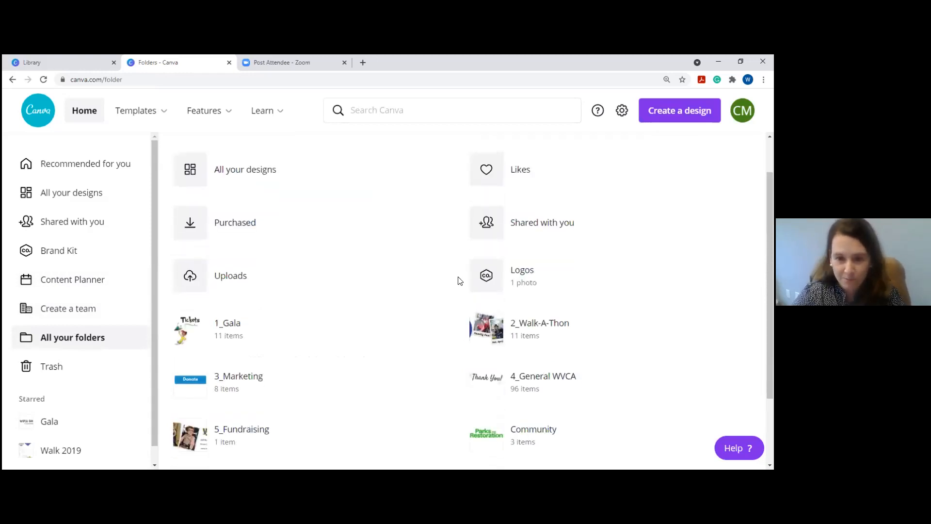
{"action": "left_click", "coordinate": [260, 334]}
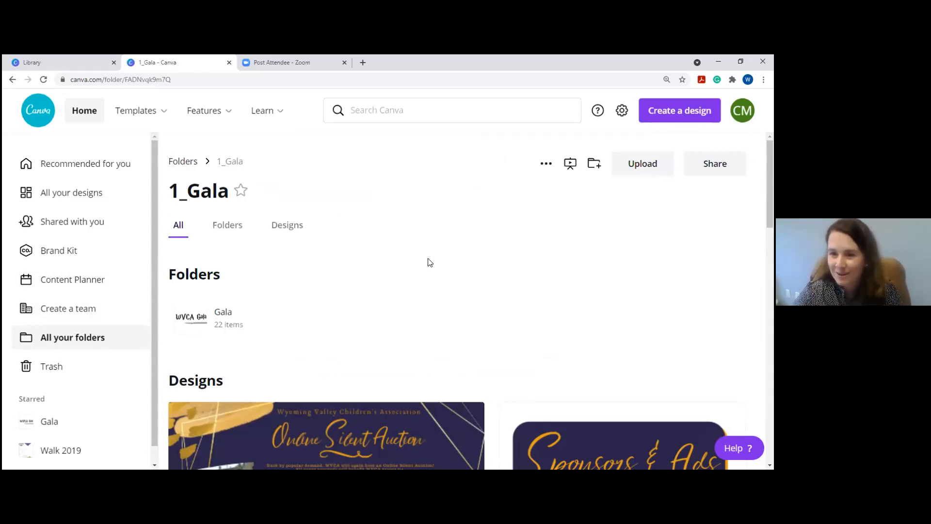
Check the Invite Copy and Insta Stories design menus, then start a new Instagram Post.
{"action": "scroll", "coordinate": [438, 262], "scroll_direction": "down", "scroll_amount": 3}
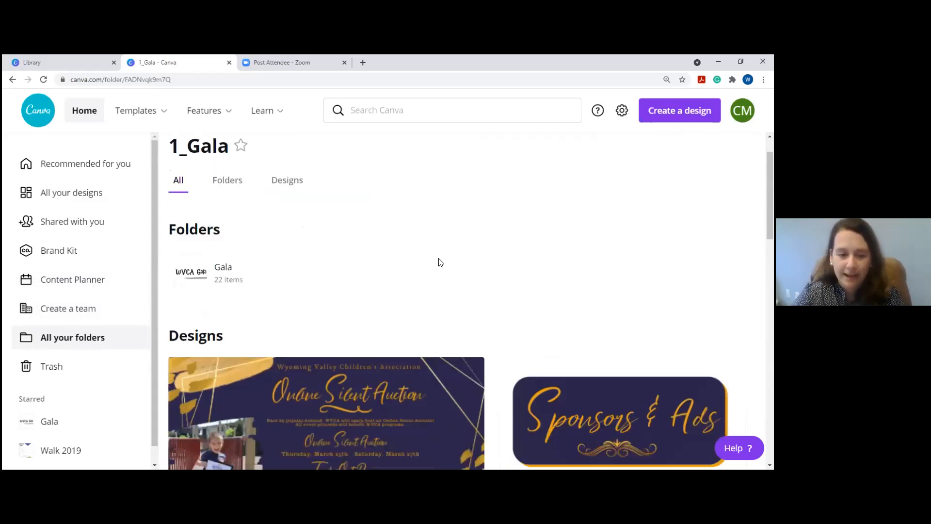
{"action": "left_click", "coordinate": [469, 271]}
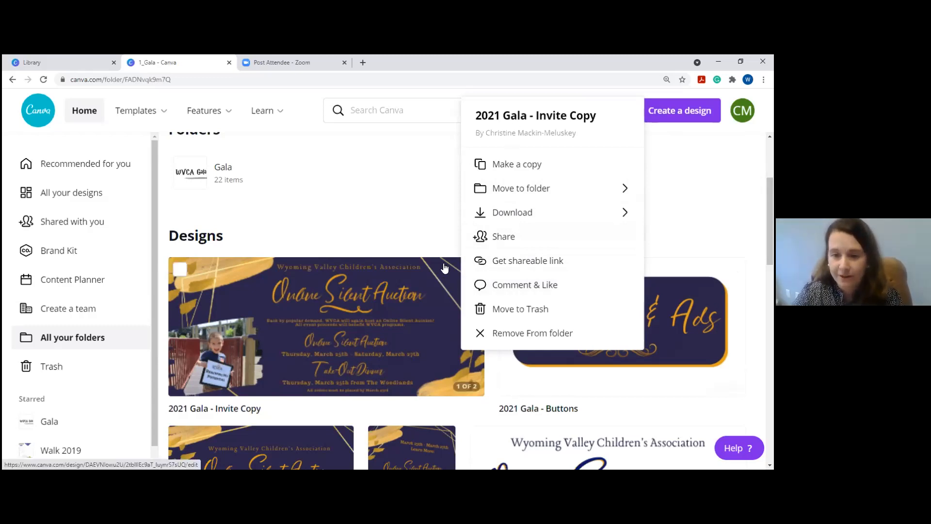
{"action": "left_click", "coordinate": [442, 245]}
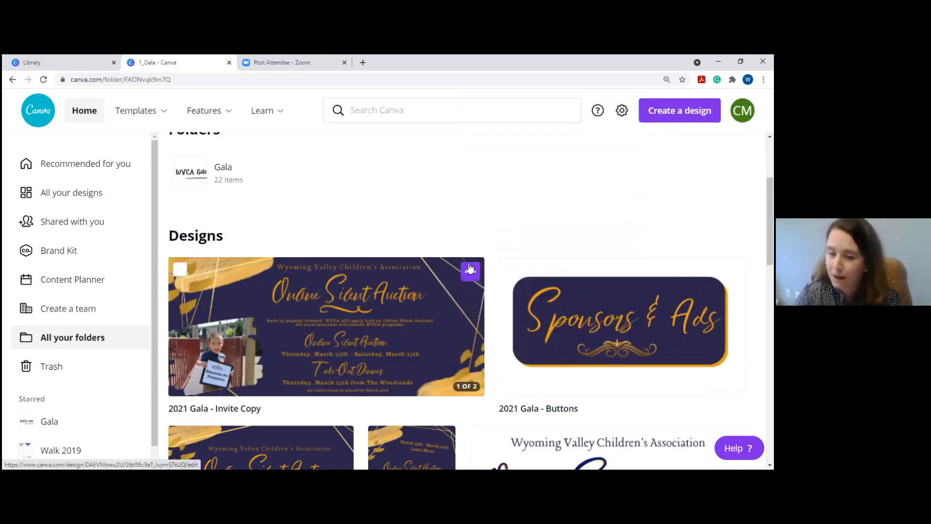
{"action": "scroll", "coordinate": [320, 388], "scroll_direction": "down", "scroll_amount": 1}
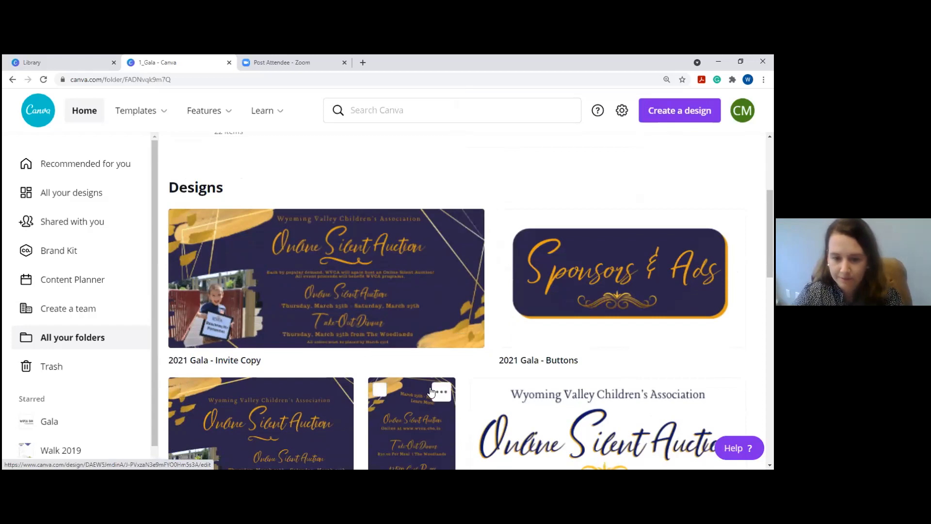
{"action": "left_click", "coordinate": [441, 392]}
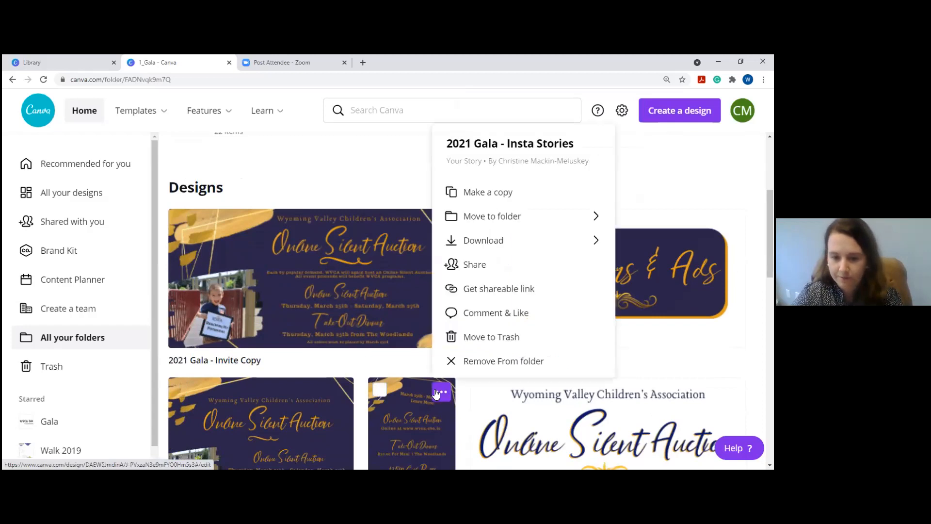
{"action": "left_click", "coordinate": [356, 165]}
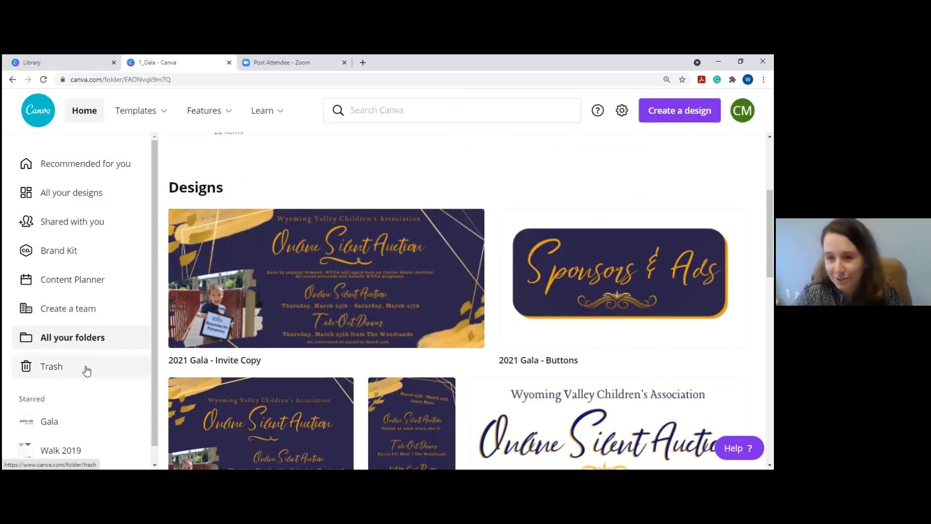
{"action": "scroll", "coordinate": [335, 228], "scroll_direction": "up", "scroll_amount": 4}
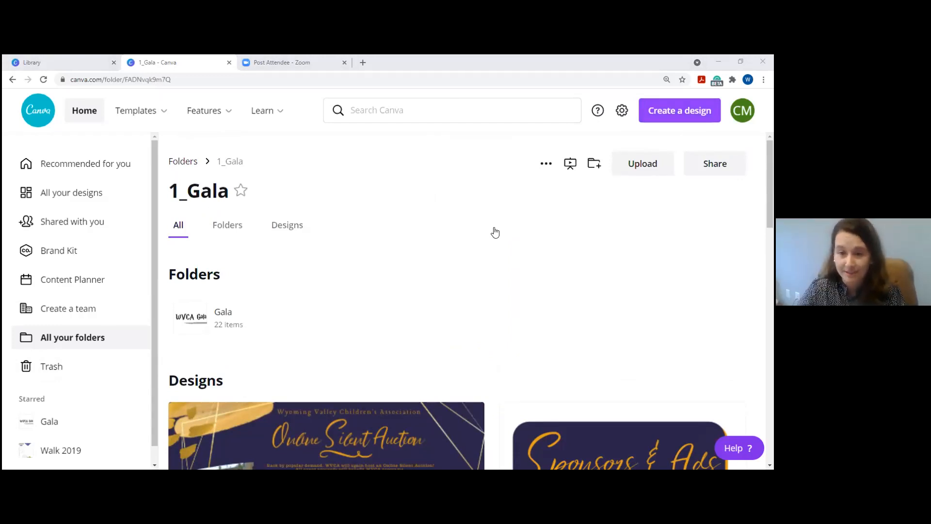
{"action": "left_click", "coordinate": [617, 205]}
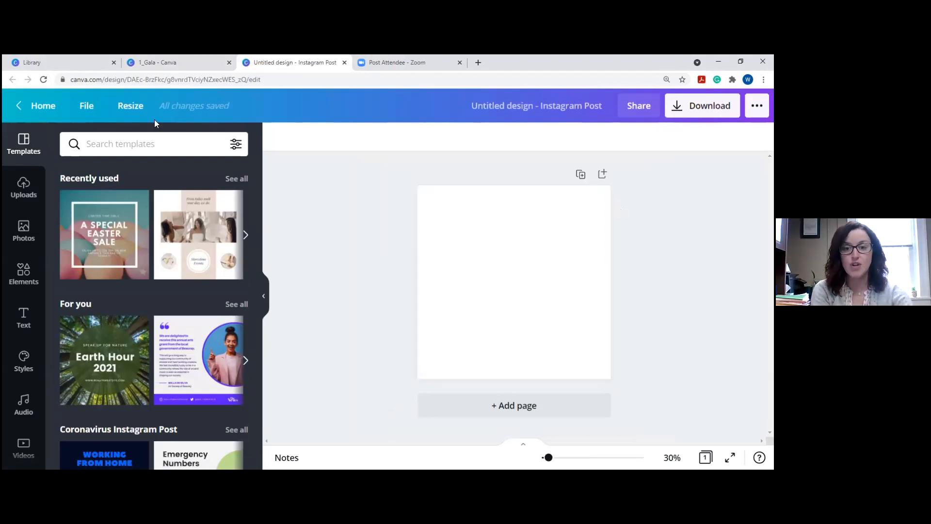
Search Resize sizes for 'faceboo', 'int' and 'pint' without resizing, then return Home.
{"action": "left_click", "coordinate": [128, 109]}
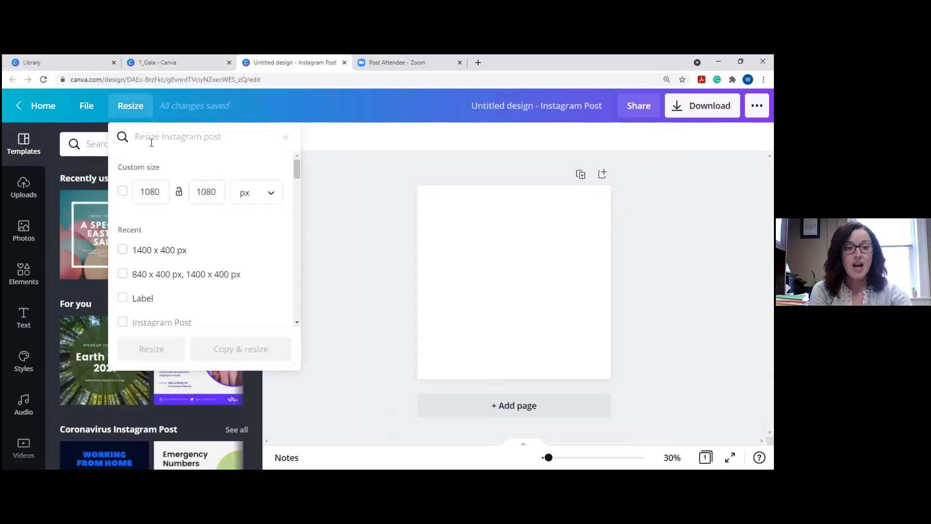
{"action": "type", "text": "facebook"}
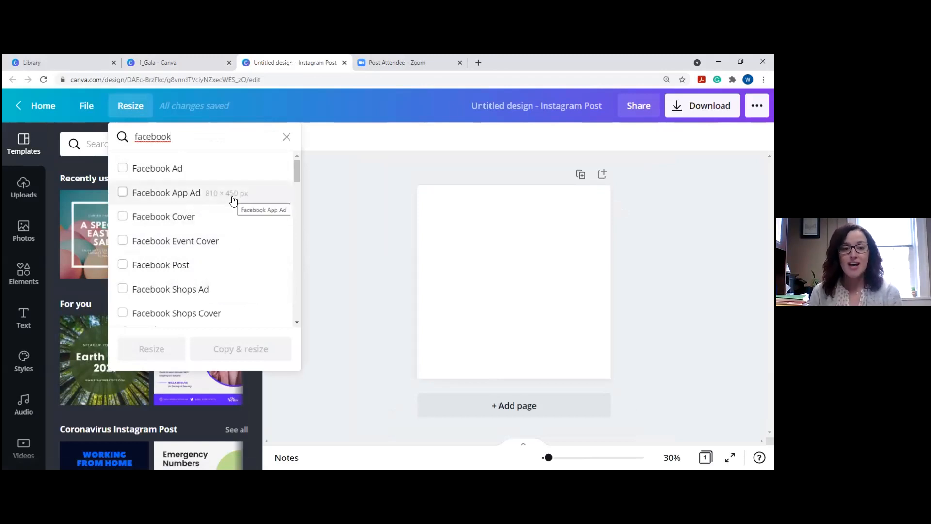
{"action": "left_click", "coordinate": [169, 136]}
{"action": "key", "text": "BackSpace"}
{"action": "key", "text": "BackSpace"}
{"action": "key", "text": "BackSpace"}
{"action": "key", "text": "BackSpace"}
{"action": "key", "text": "BackSpace"}
{"action": "key", "text": "BackSpace"}
{"action": "key", "text": "BackSpace"}
{"action": "key", "text": "BackSpace"}
{"action": "type", "text": "int"}
{"action": "key", "text": "BackSpace"}
{"action": "key", "text": "BackSpace"}
{"action": "key", "text": "BackSpace"}
{"action": "type", "text": "pint"}
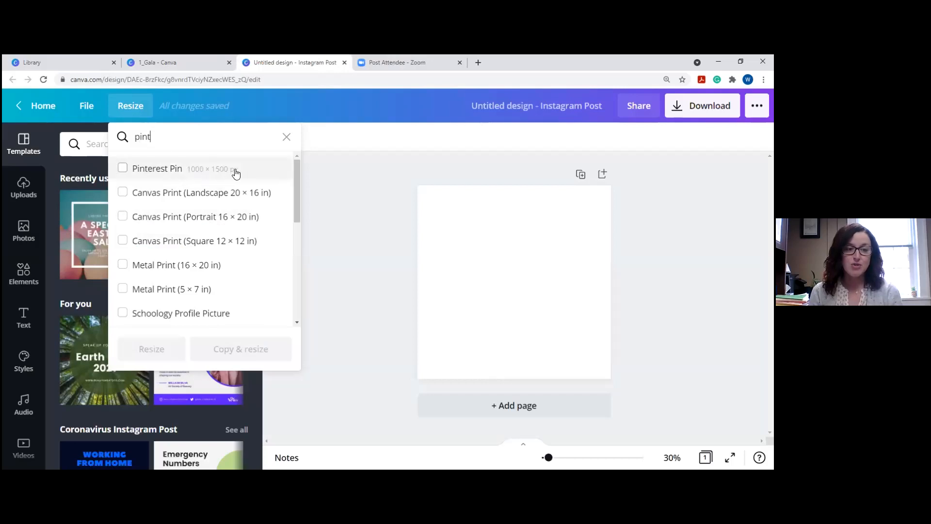
{"action": "left_click_drag", "start_coordinate": [179, 132], "coordinate": [122, 137]}
{"action": "key", "text": "BackSpace"}
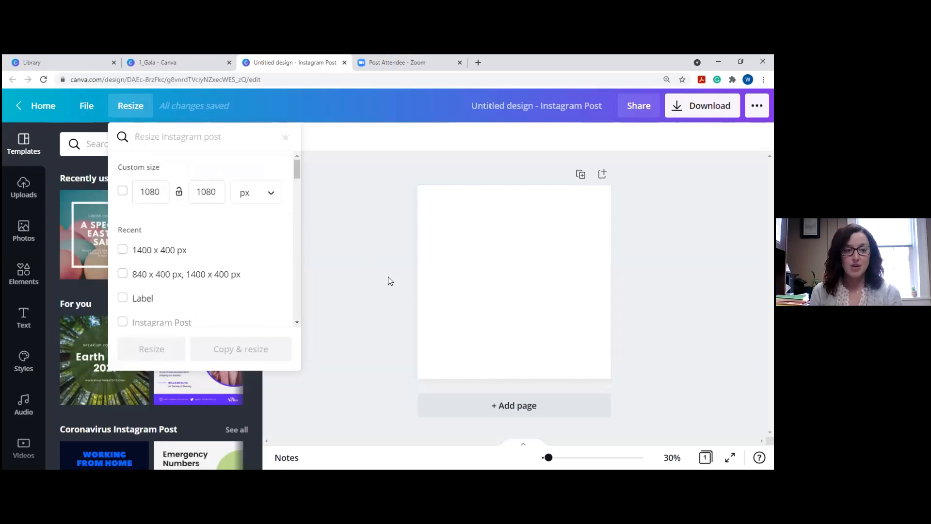
{"action": "left_click", "coordinate": [365, 256]}
{"action": "left_click", "coordinate": [43, 105]}
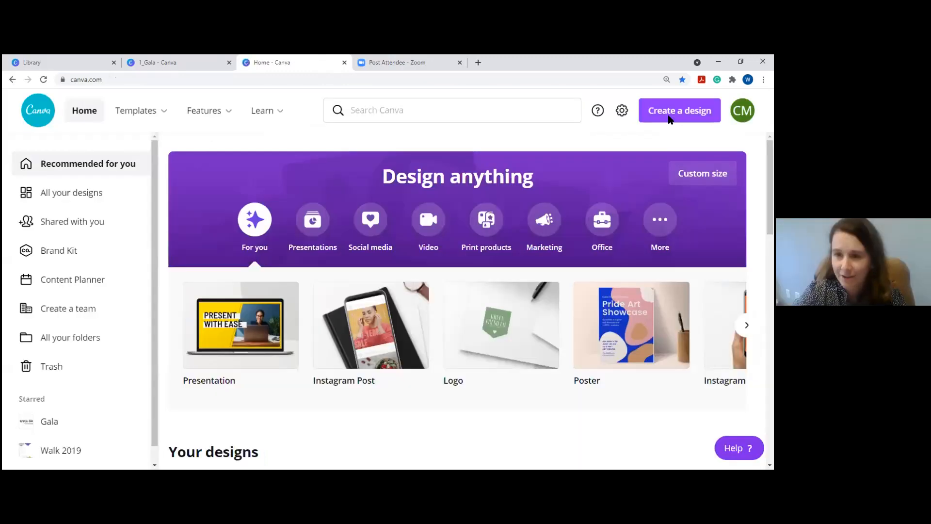
{"action": "left_click", "coordinate": [669, 117]}
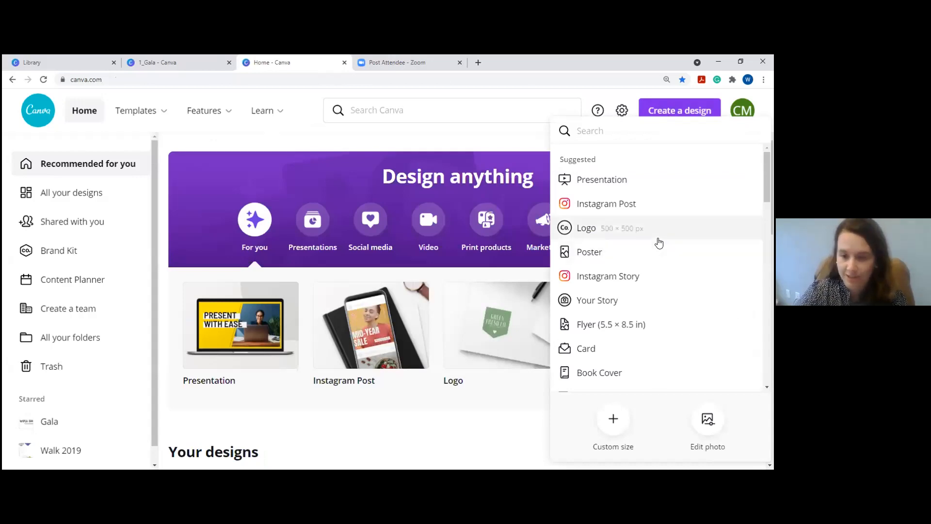
{"action": "scroll", "coordinate": [658, 243], "scroll_direction": "down", "scroll_amount": 5}
{"action": "scroll", "coordinate": [659, 243], "scroll_direction": "down", "scroll_amount": 5}
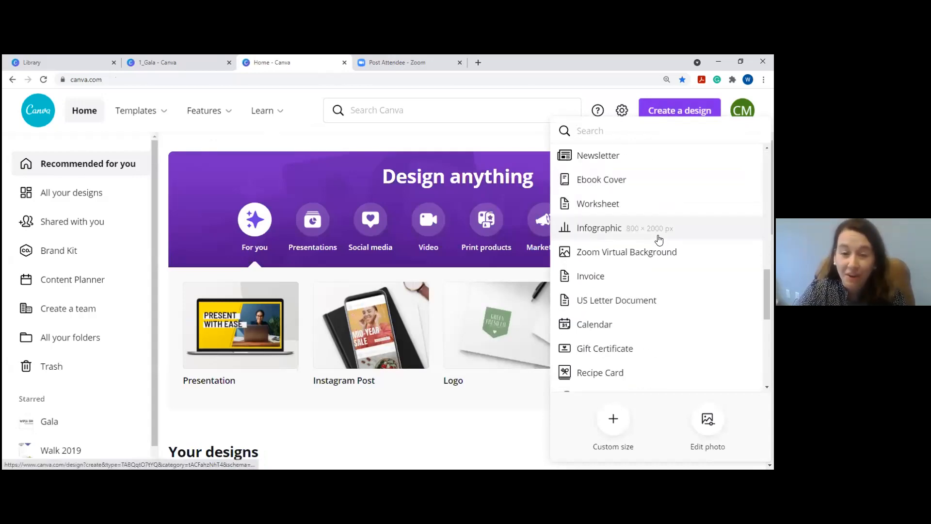
{"action": "scroll", "coordinate": [658, 240], "scroll_direction": "down", "scroll_amount": 5}
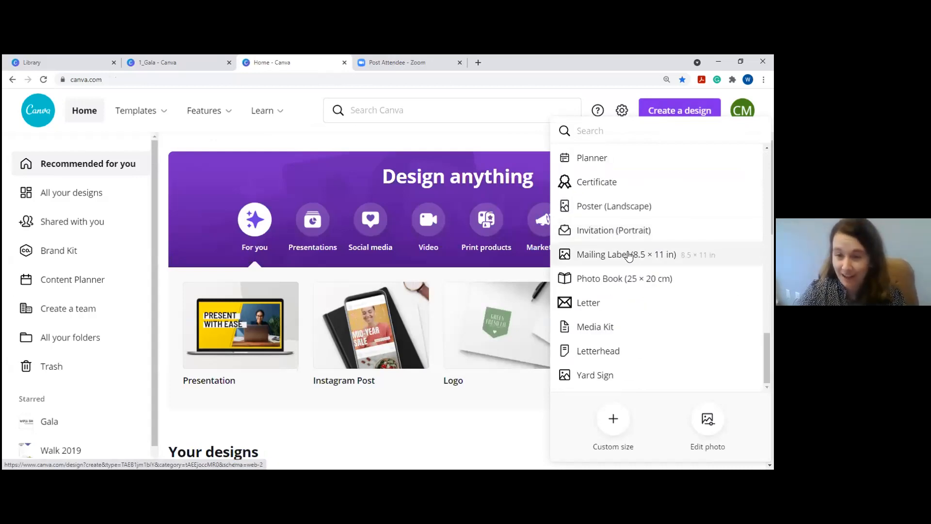
{"action": "scroll", "coordinate": [629, 255], "scroll_direction": "up", "scroll_amount": 3}
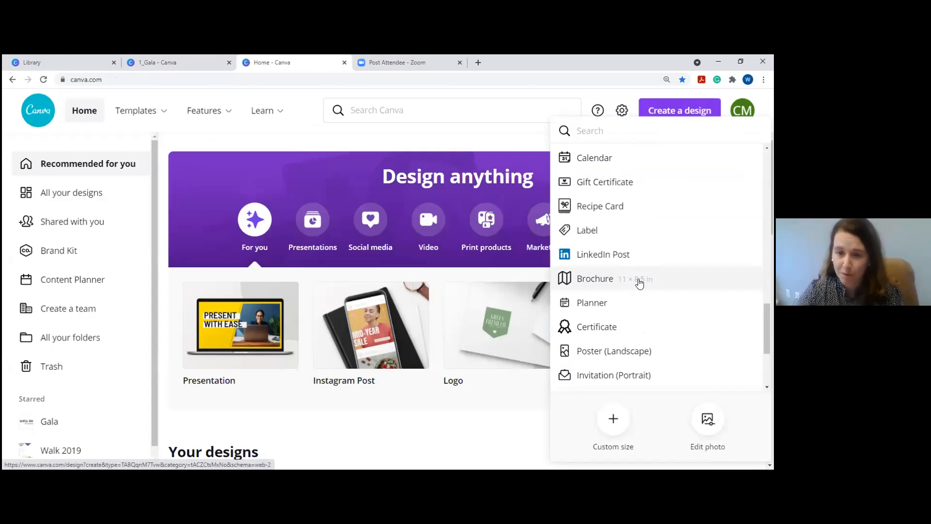
{"action": "scroll", "coordinate": [642, 287], "scroll_direction": "up", "scroll_amount": 3}
{"action": "scroll", "coordinate": [639, 283], "scroll_direction": "up", "scroll_amount": 3}
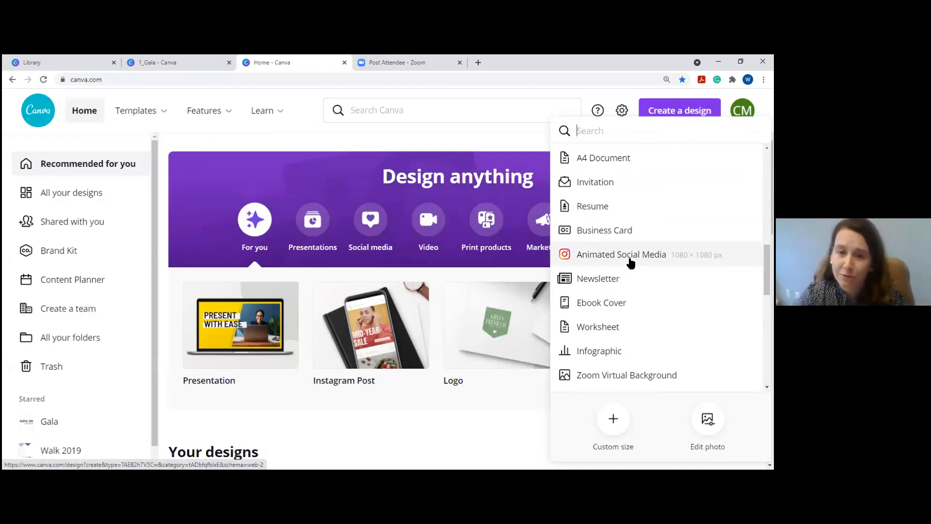
{"action": "scroll", "coordinate": [695, 297], "scroll_direction": "down", "scroll_amount": 3}
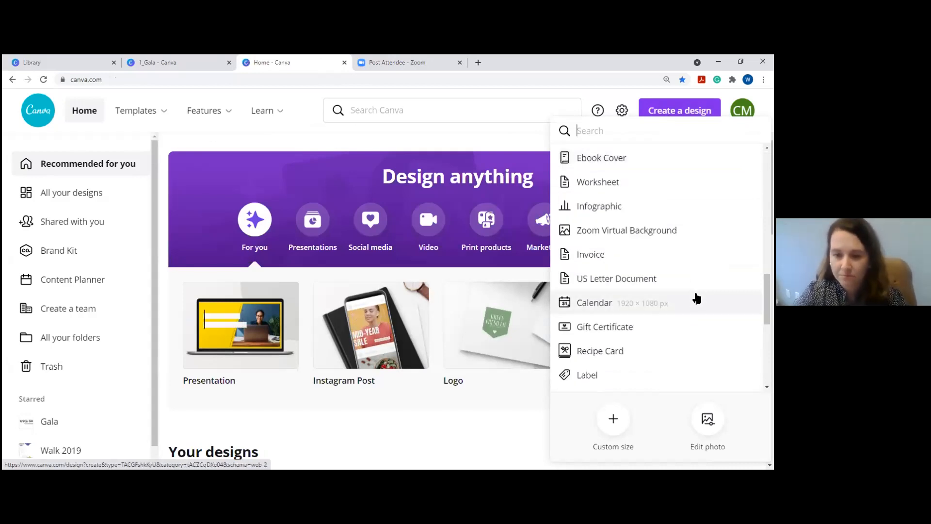
{"action": "scroll", "coordinate": [694, 291], "scroll_direction": "up", "scroll_amount": 7}
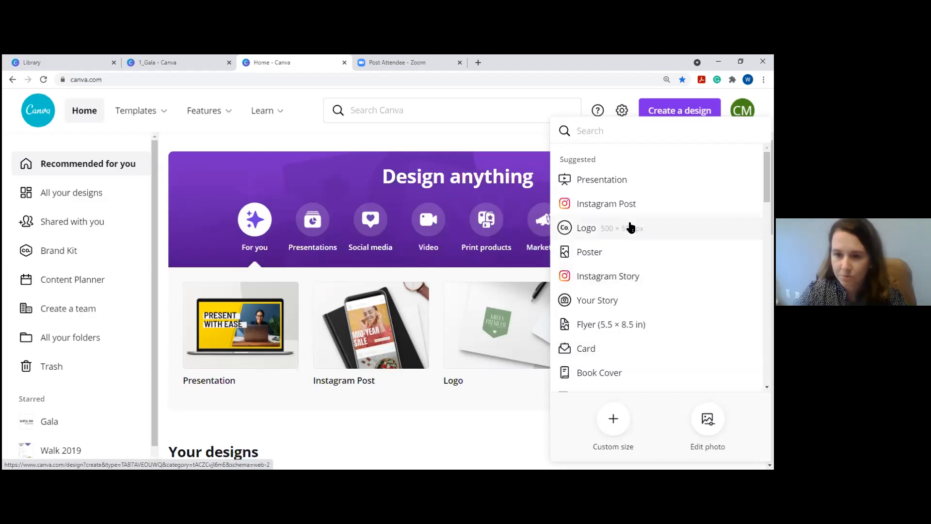
{"action": "left_click", "coordinate": [632, 214]}
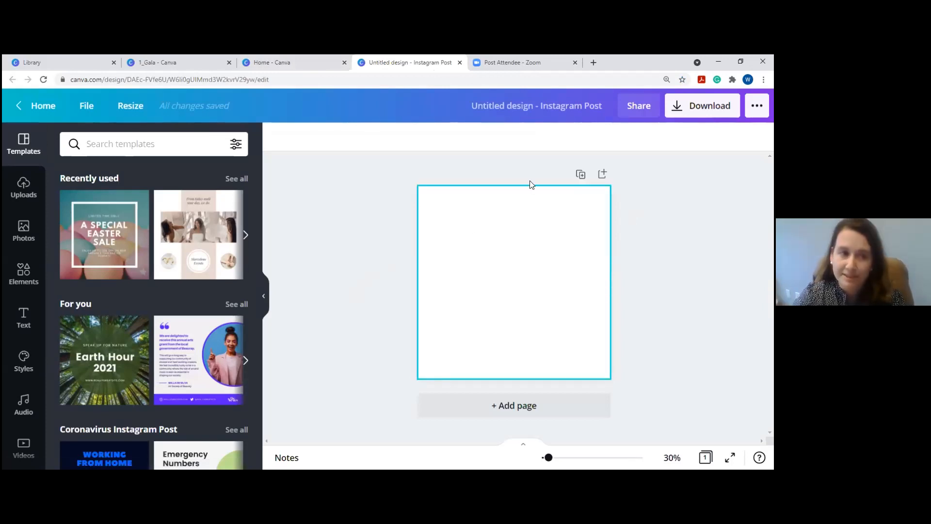
Rename the design to 'GWVC - Canva' and turn on rulers.
{"action": "left_click", "coordinate": [92, 110]}
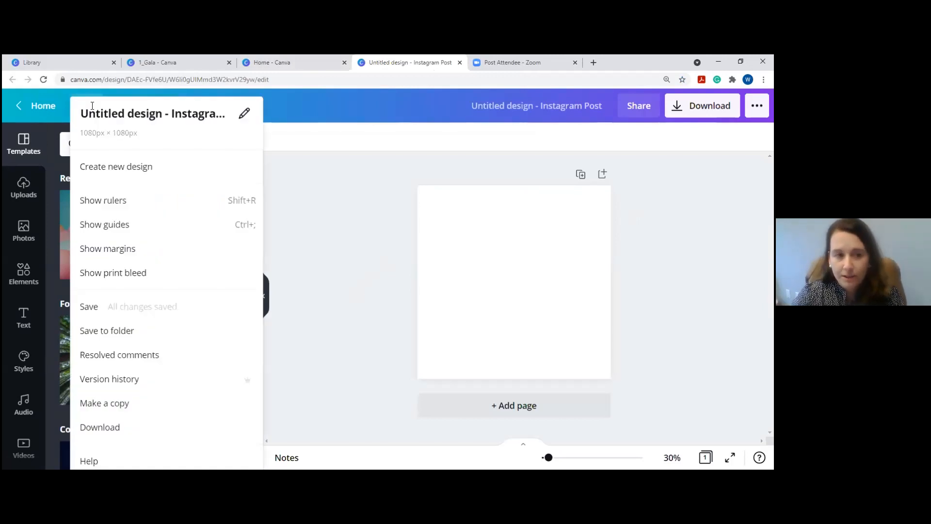
{"action": "left_click", "coordinate": [138, 115]}
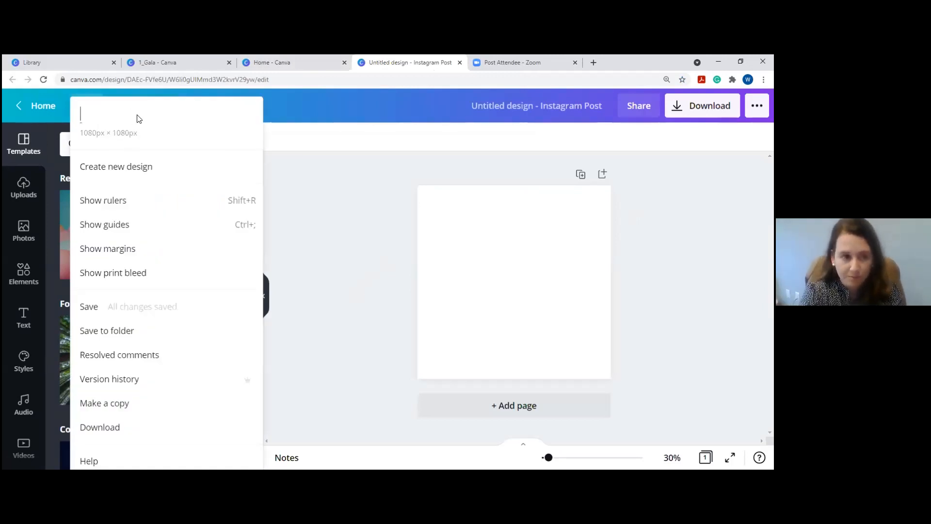
{"action": "type", "text": "GWVG"}
{"action": "key", "text": "BackSpace"}
{"action": "type", "text": "C - Canva"}
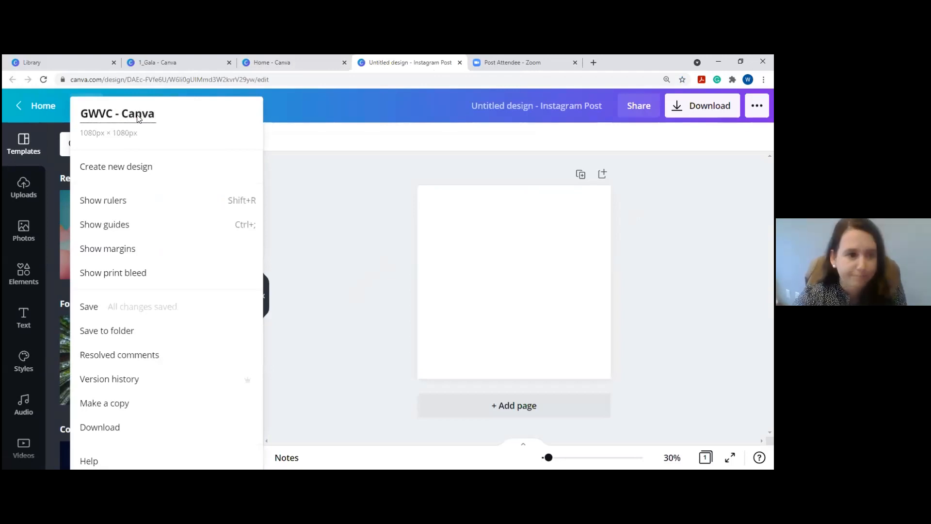
{"action": "left_click", "coordinate": [133, 203]}
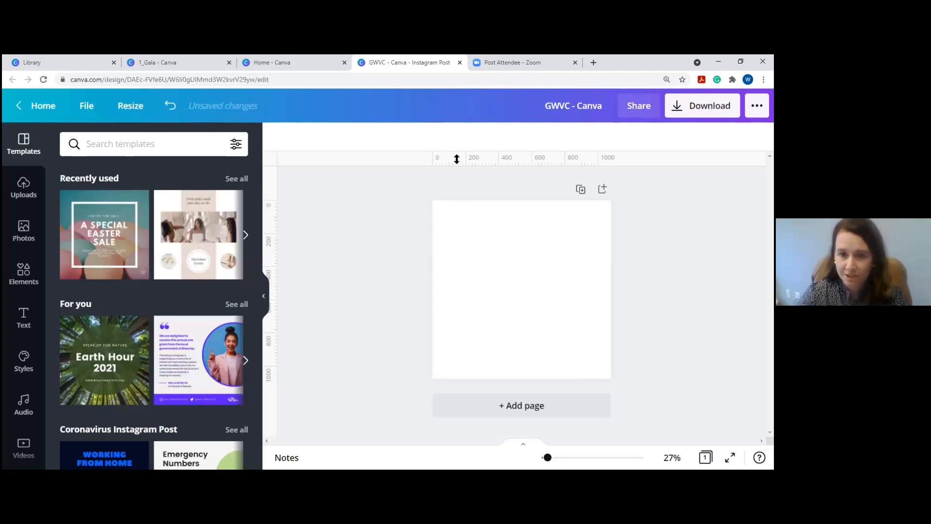
Turn on Show print bleed from the File menu and recheck the file options.
{"action": "left_click", "coordinate": [86, 106]}
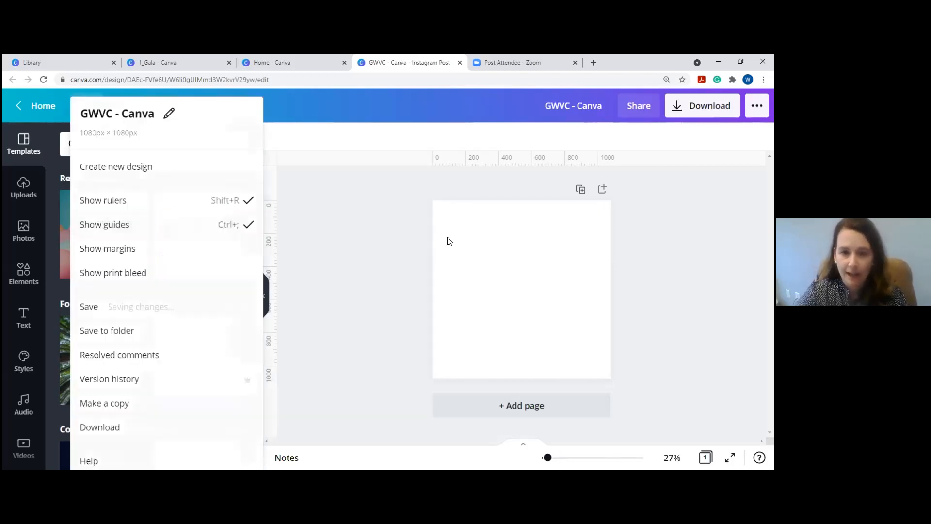
{"action": "left_click", "coordinate": [448, 241]}
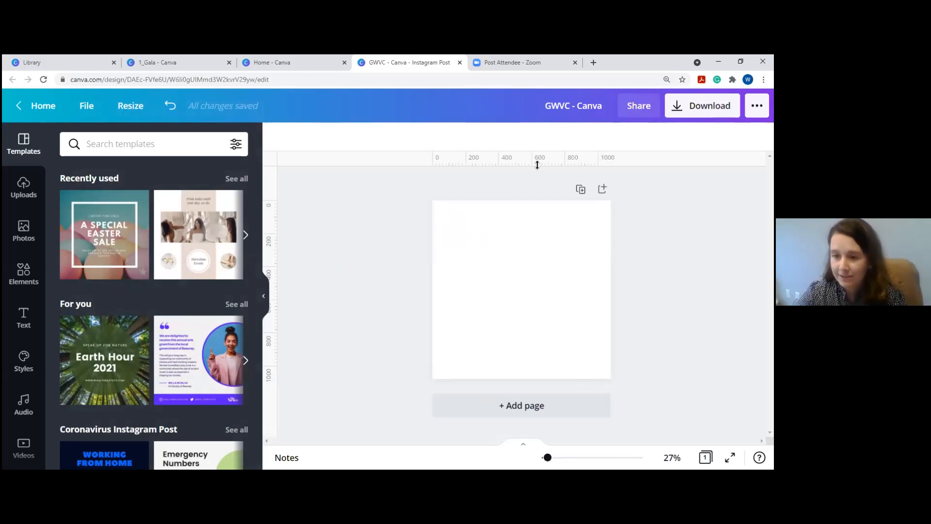
{"action": "left_click", "coordinate": [88, 109]}
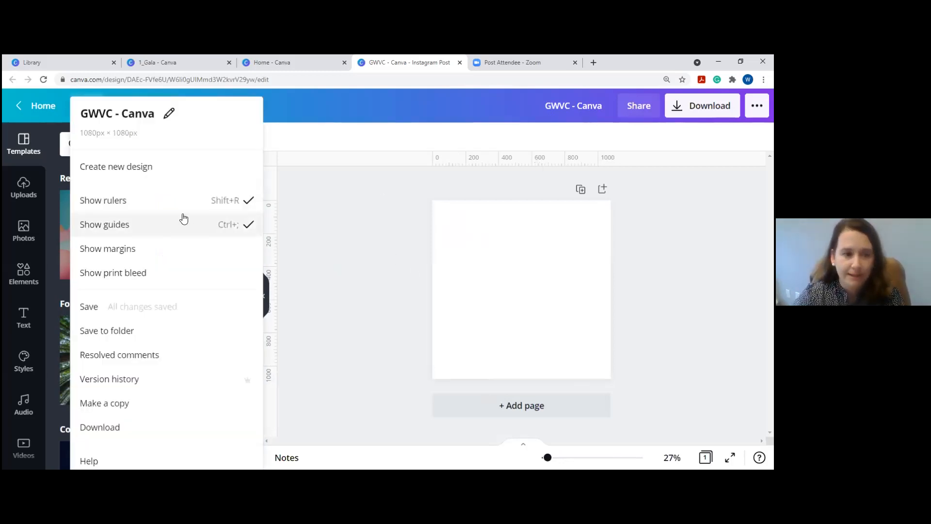
{"action": "left_click", "coordinate": [167, 274]}
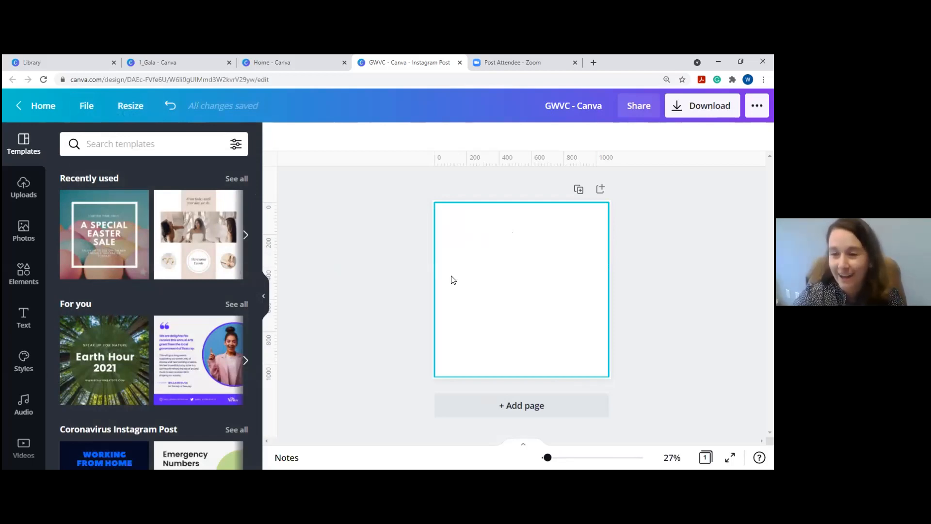
{"action": "left_click", "coordinate": [84, 105]}
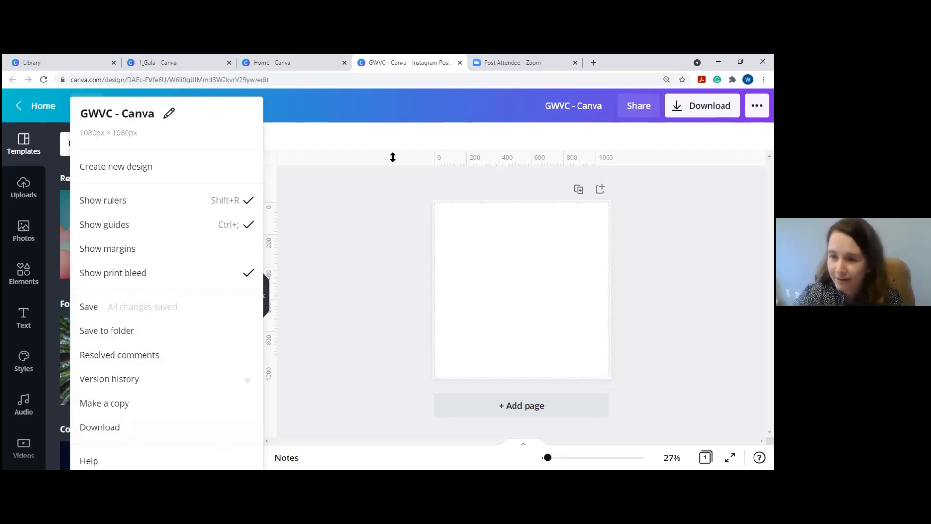
{"action": "left_click", "coordinate": [371, 187]}
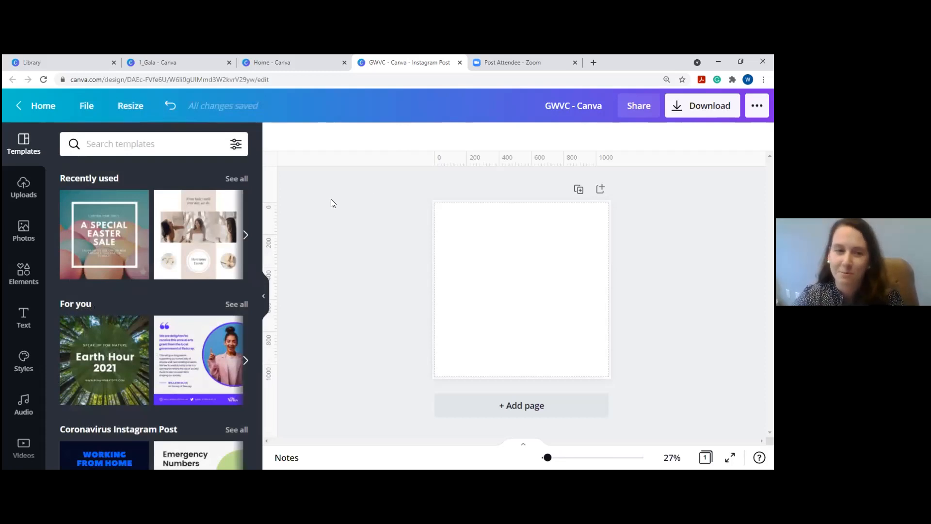
{"action": "left_click", "coordinate": [142, 109]}
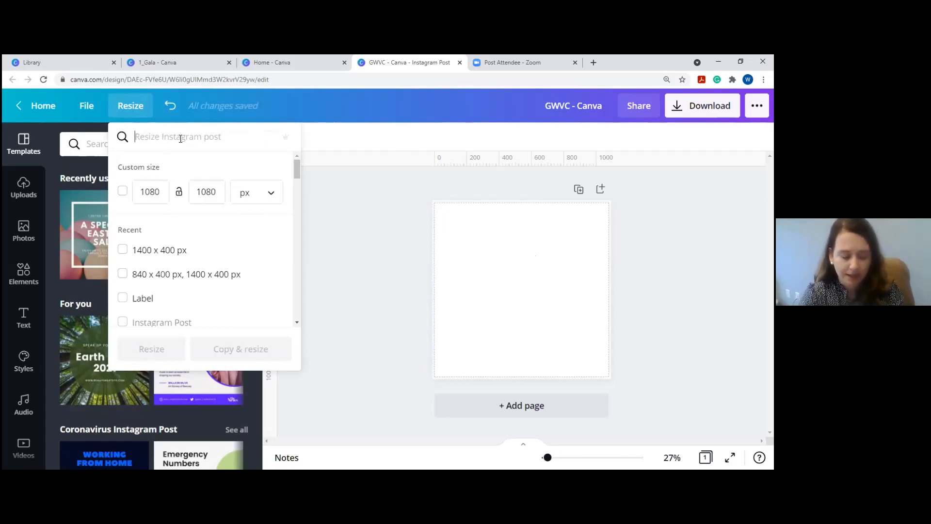
Copy and resize the design to Facebook Cover and Facebook Post, then switch to the Zoom tab.
{"action": "type", "text": "Face"}
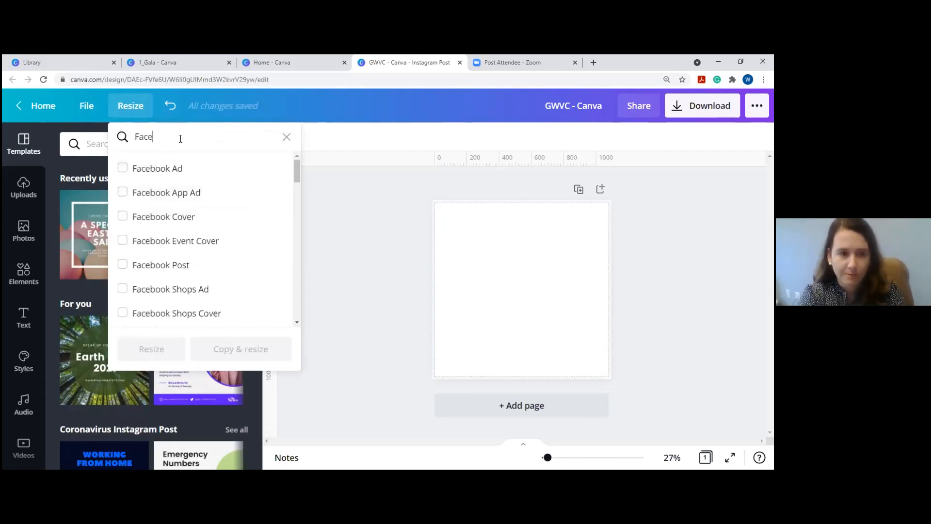
{"action": "left_click", "coordinate": [123, 217]}
{"action": "left_click", "coordinate": [119, 268]}
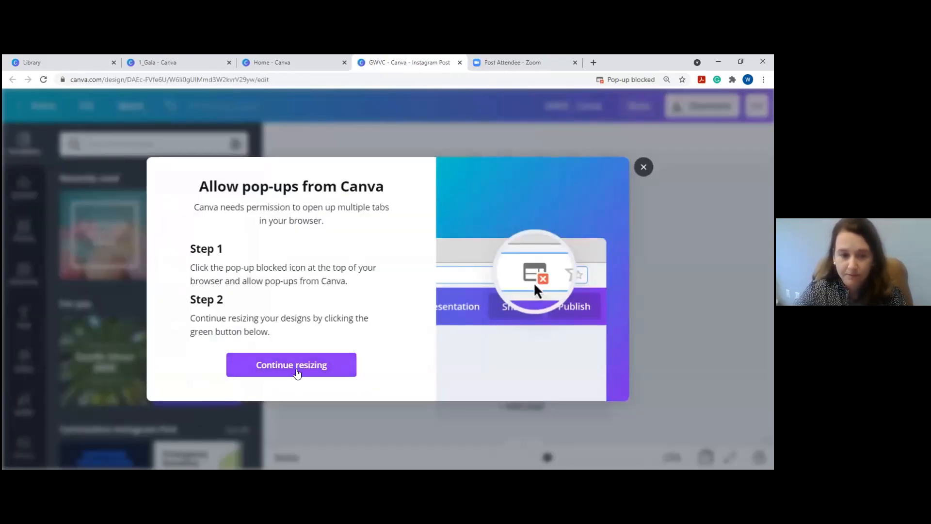
{"action": "left_click", "coordinate": [297, 373]}
{"action": "left_click", "coordinate": [521, 62]}
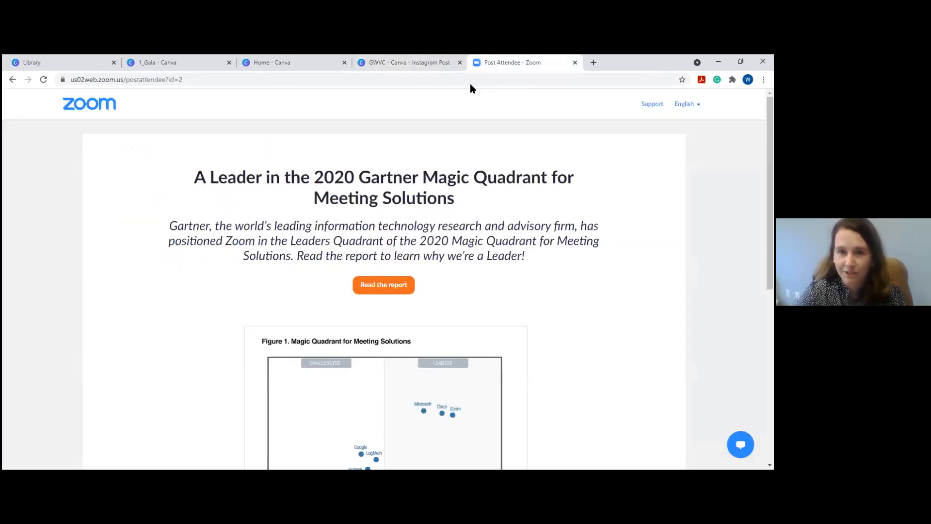
Switch back to the GWVC - Canva tab with Ctrl+Shift+Tab.
{"action": "key", "text": "ctrl+shift+Tab"}
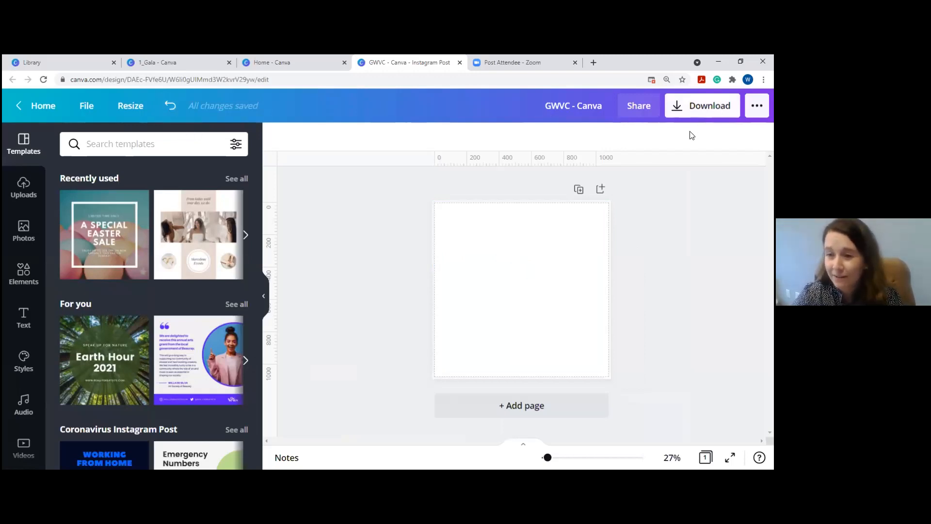
Try PDF Print with crop marks and bleed in Download, then revert to PNG and close.
{"action": "left_click", "coordinate": [698, 109]}
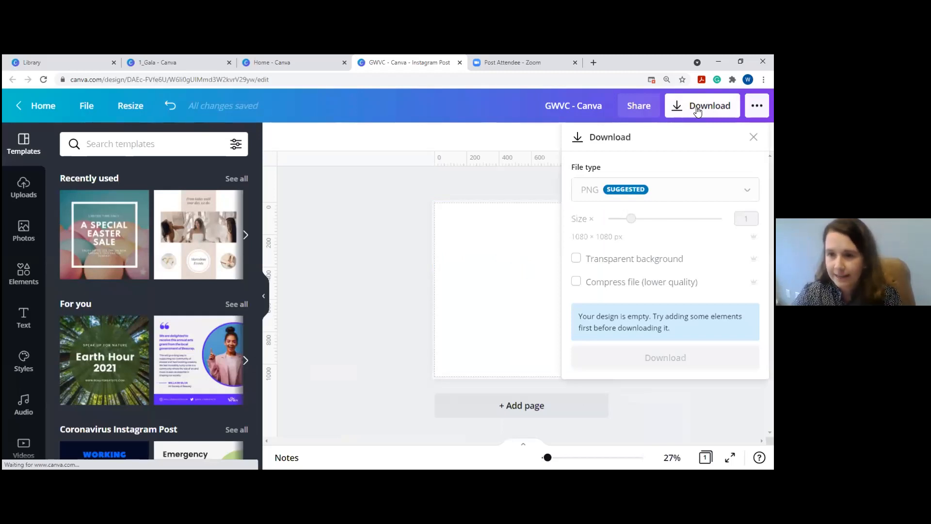
{"action": "left_click", "coordinate": [661, 191]}
{"action": "scroll", "coordinate": [642, 370], "scroll_direction": "down", "scroll_amount": 1}
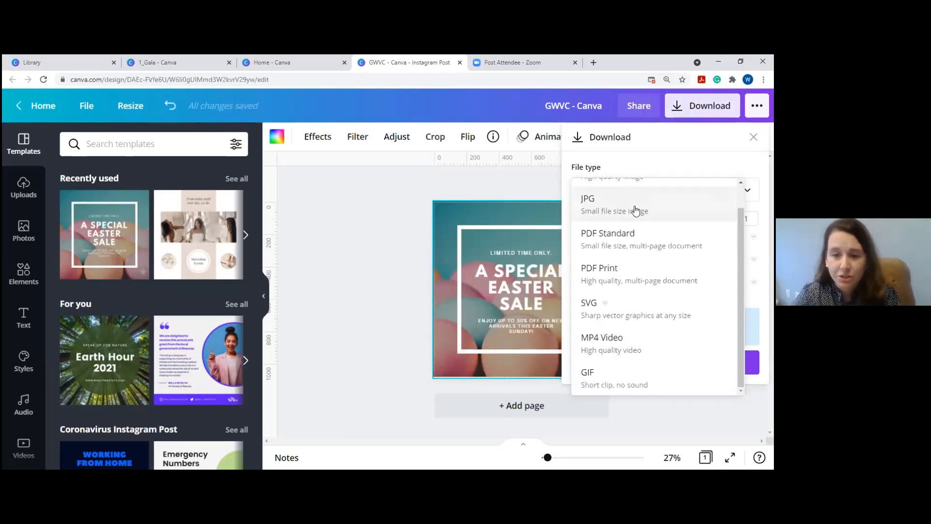
{"action": "scroll", "coordinate": [652, 318], "scroll_direction": "up", "scroll_amount": 1}
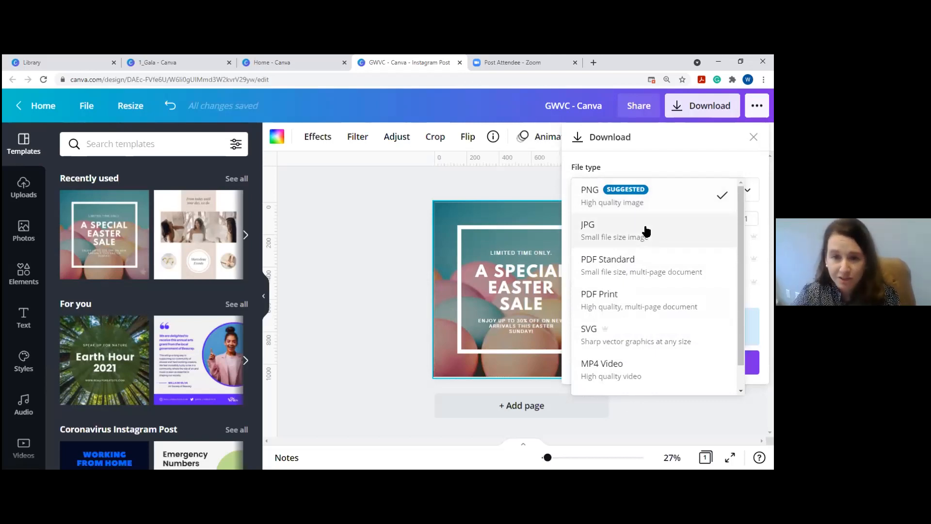
{"action": "left_click", "coordinate": [659, 297]}
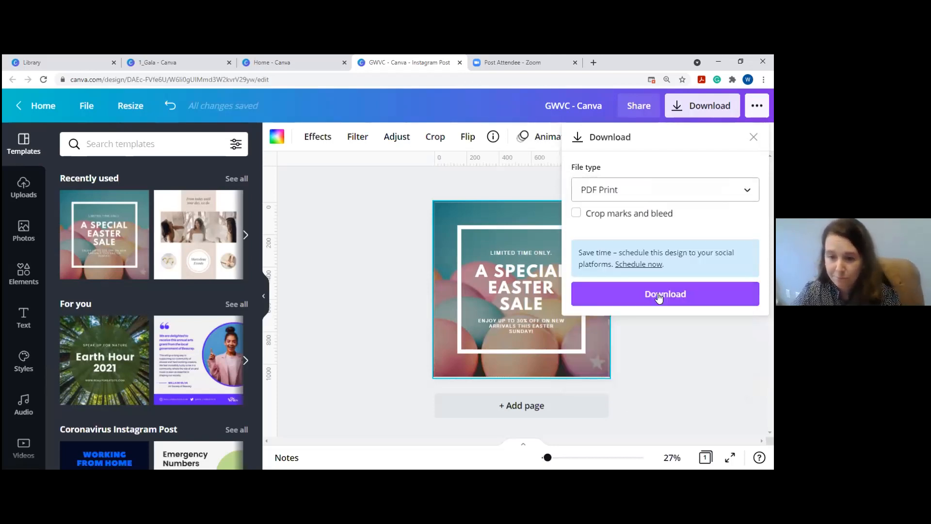
{"action": "left_click", "coordinate": [576, 213]}
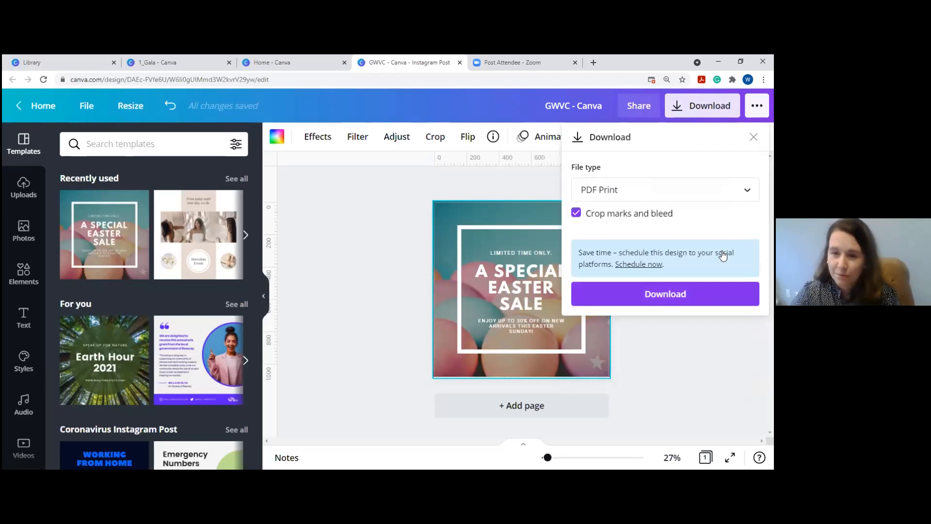
{"action": "left_click", "coordinate": [670, 194]}
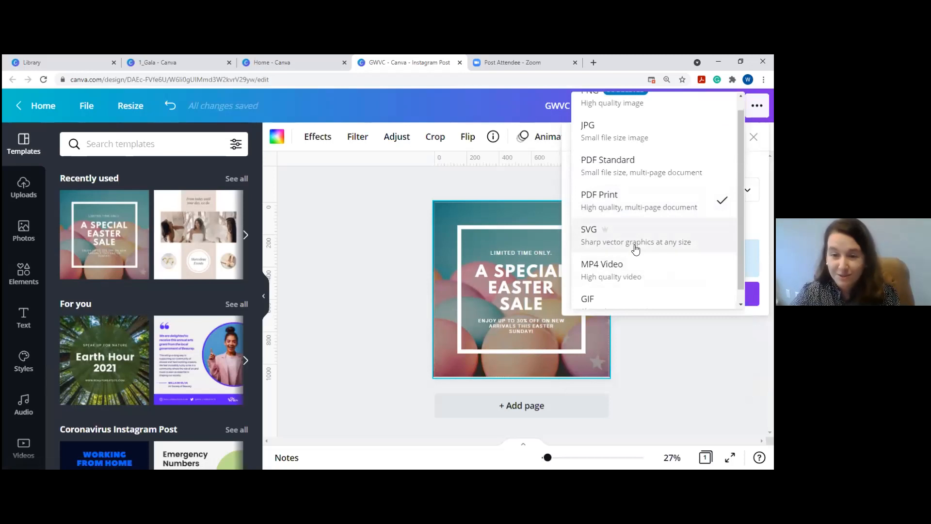
{"action": "scroll", "coordinate": [636, 248], "scroll_direction": "down", "scroll_amount": 1}
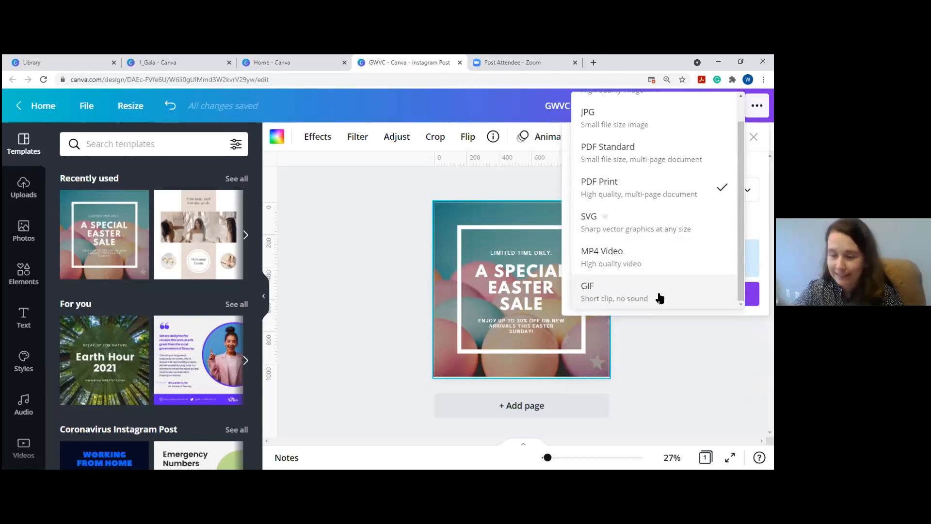
{"action": "scroll", "coordinate": [686, 117], "scroll_direction": "up", "scroll_amount": 2}
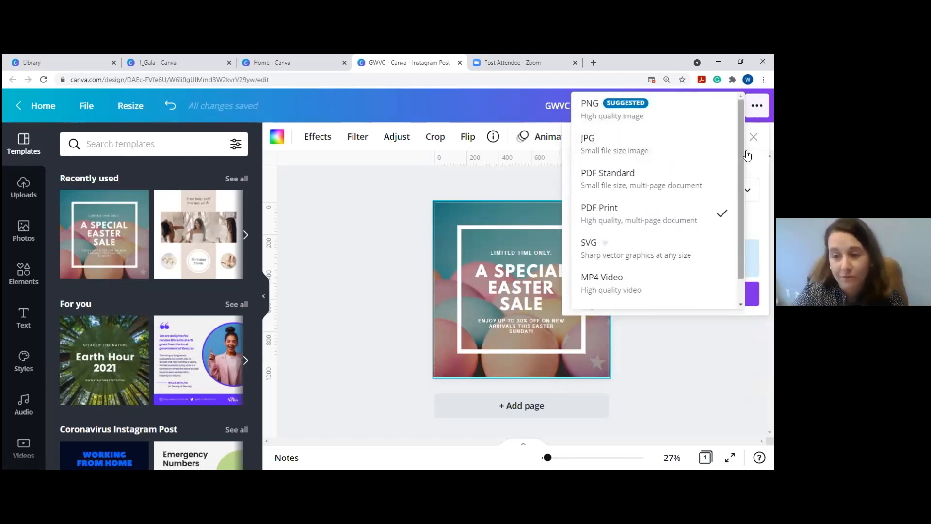
{"action": "left_click", "coordinate": [643, 109]}
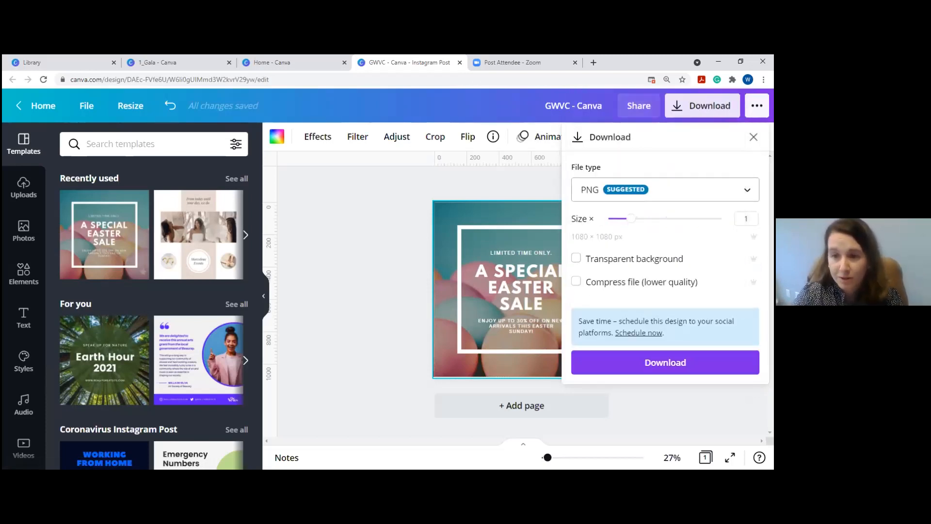
{"action": "left_click", "coordinate": [753, 137]}
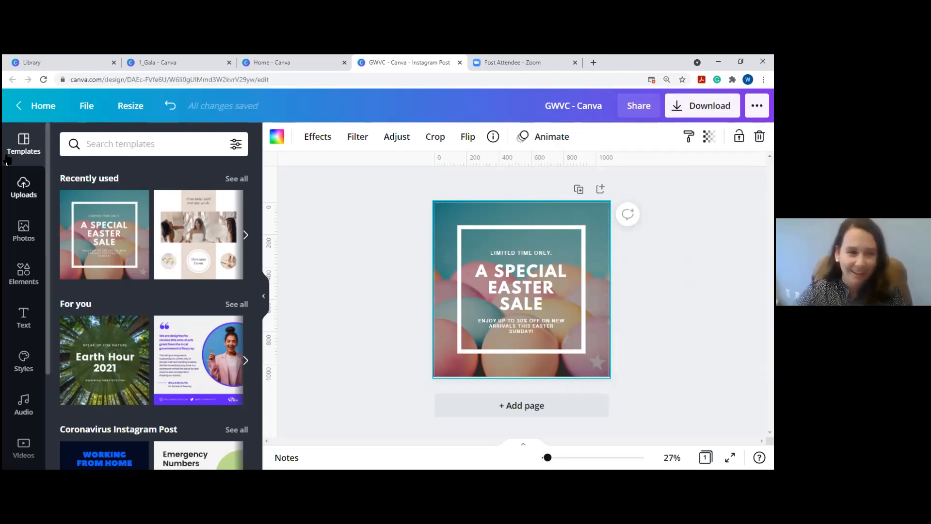
Delete the Easter Sale frame and text boxes, then the pastel eggs background photo.
{"action": "left_click_drag", "start_coordinate": [409, 195], "coordinate": [597, 371]}
{"action": "key", "text": "Delete"}
{"action": "left_click", "coordinate": [548, 273]}
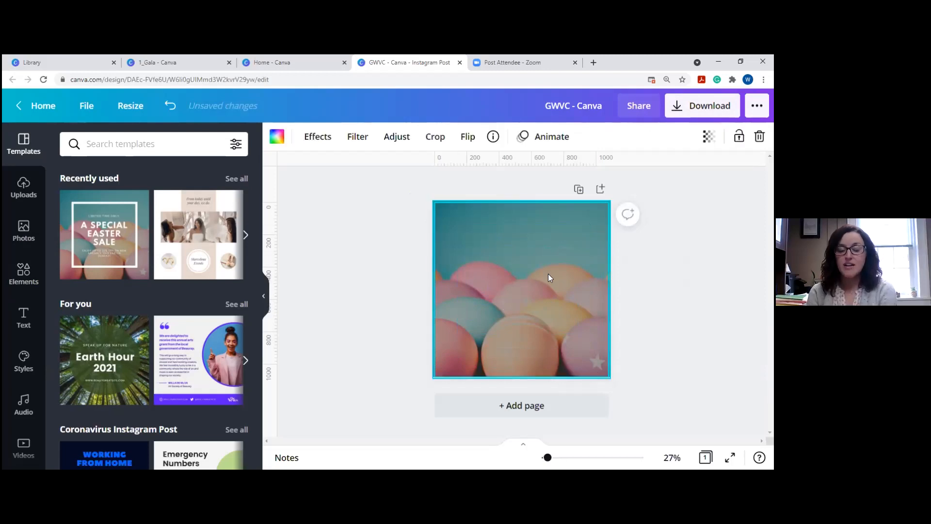
{"action": "key", "text": "Delete"}
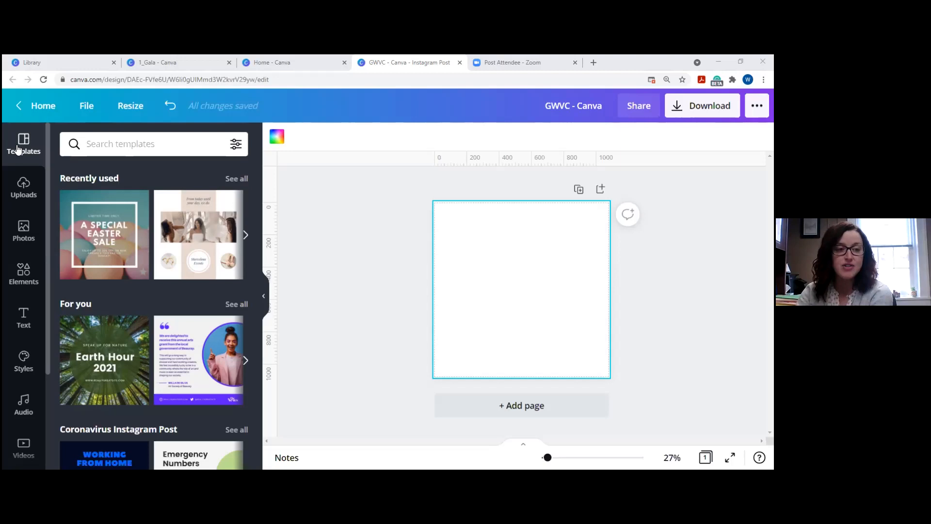
Rerun the recent preschool template search and scroll through its results.
{"action": "left_click", "coordinate": [139, 145]}
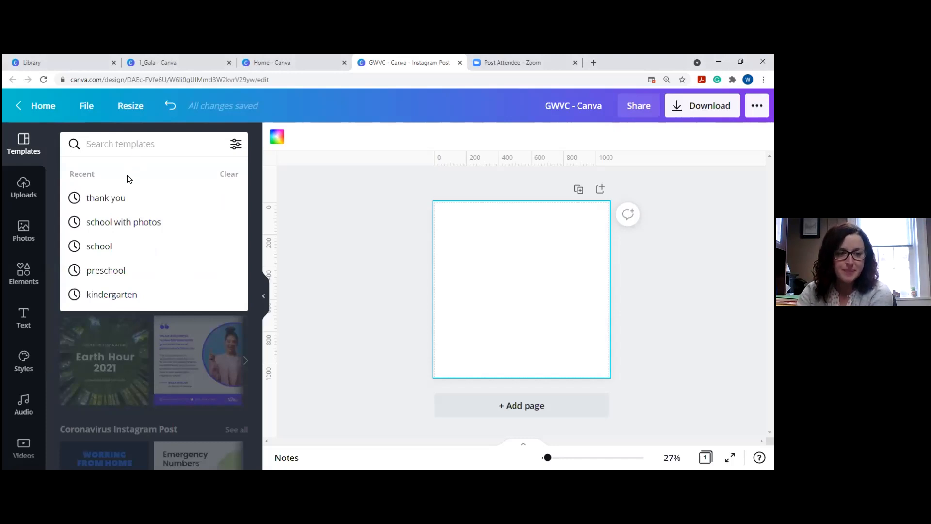
{"action": "left_click", "coordinate": [107, 271]}
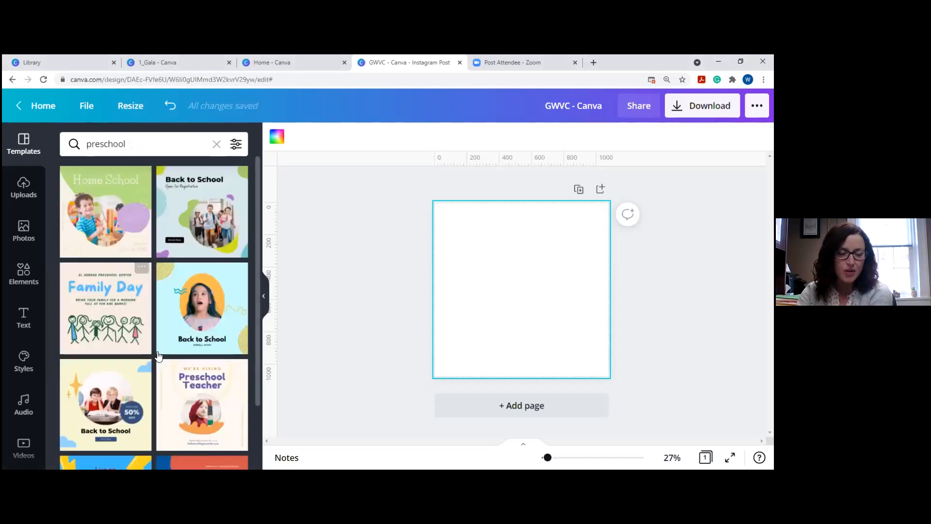
{"action": "scroll", "coordinate": [167, 319], "scroll_direction": "down", "scroll_amount": 2}
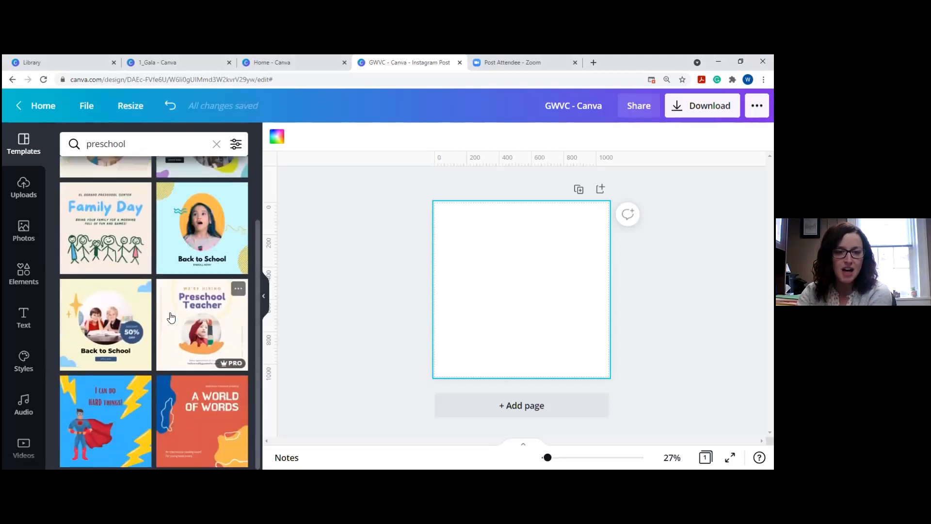
{"action": "scroll", "coordinate": [194, 297], "scroll_direction": "up", "scroll_amount": 2}
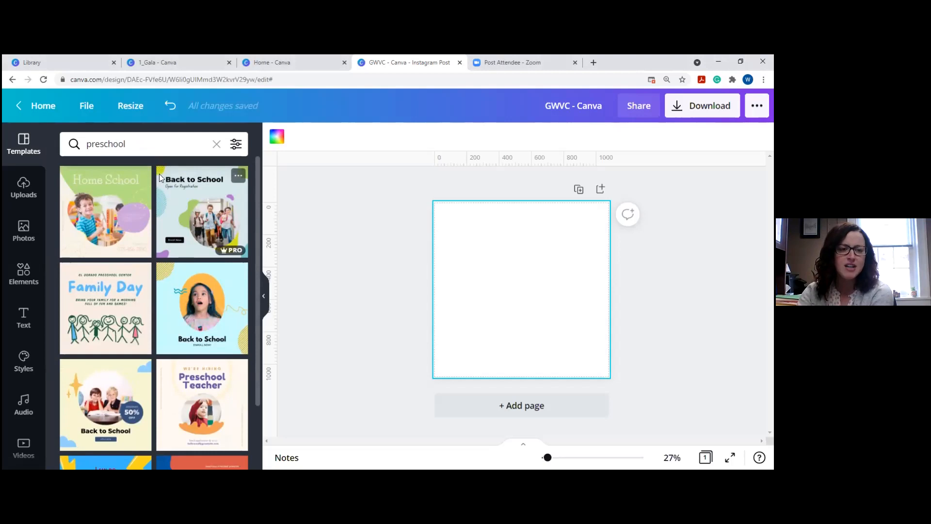
Search templates for Spring and browse the results.
{"action": "left_click", "coordinate": [154, 144]}
{"action": "left_click_drag", "start_coordinate": [154, 144], "coordinate": [80, 145]}
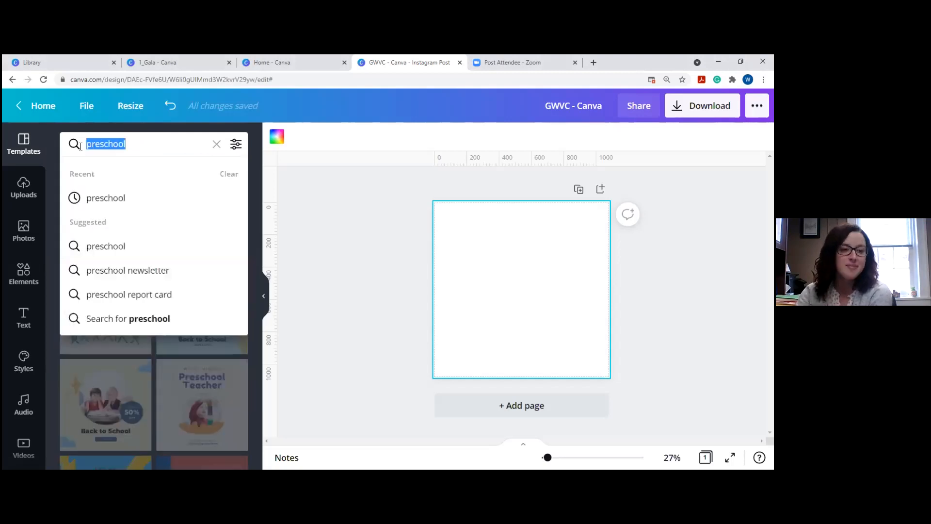
{"action": "type", "text": "Spring"}
{"action": "key", "text": "Return"}
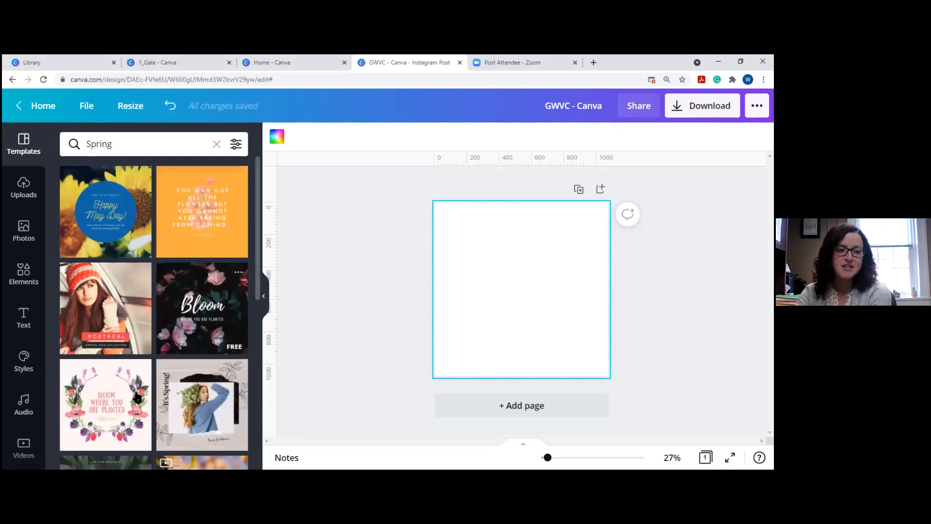
{"action": "scroll", "coordinate": [121, 402], "scroll_direction": "down", "scroll_amount": 3}
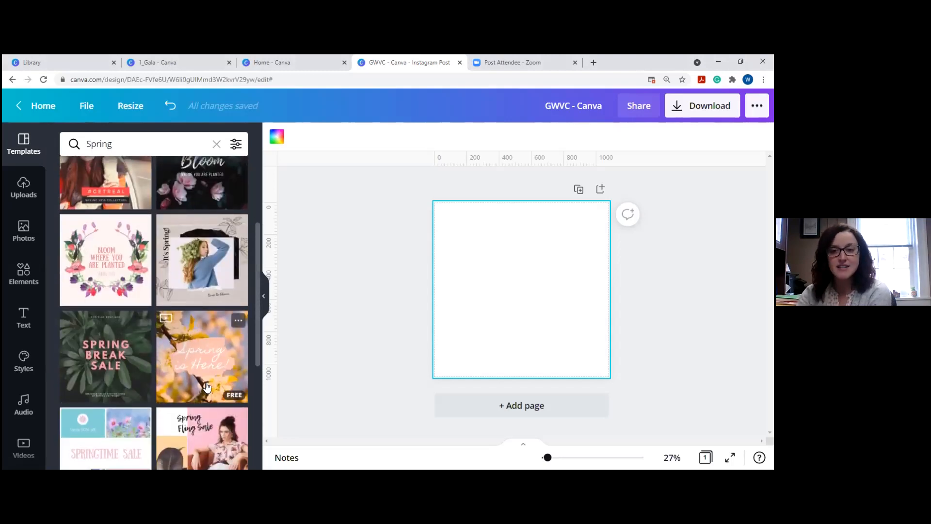
Search templates for Halloween and scroll through the results.
{"action": "left_click", "coordinate": [86, 137]}
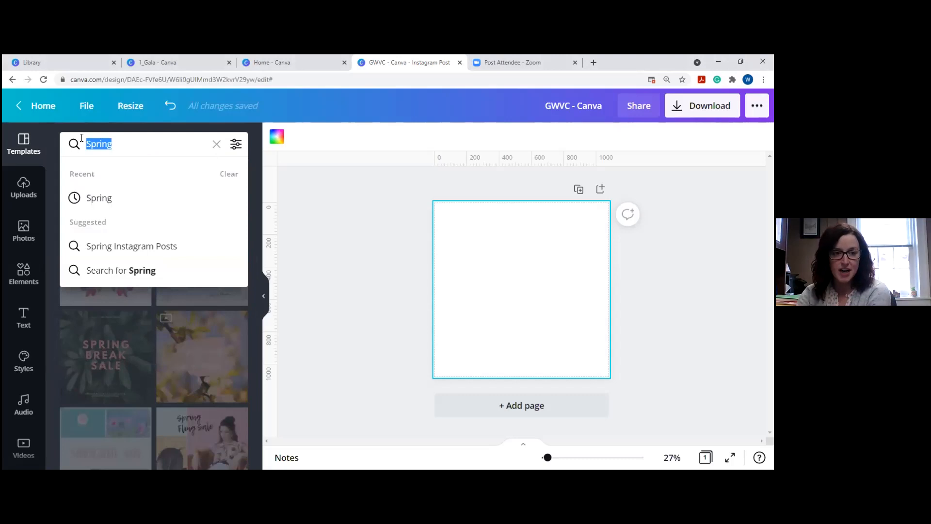
{"action": "type", "text": "Halloween"}
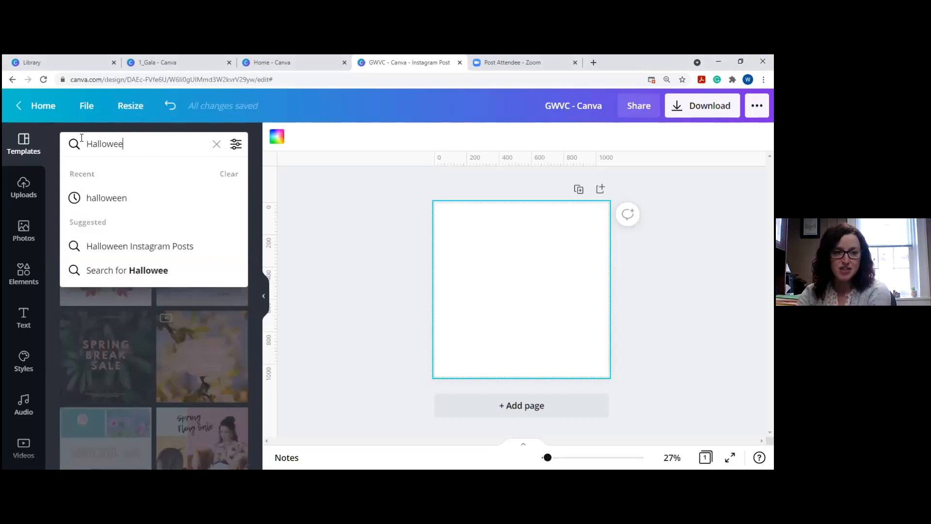
{"action": "key", "text": "Return"}
{"action": "scroll", "coordinate": [237, 266], "scroll_direction": "down", "scroll_amount": 6}
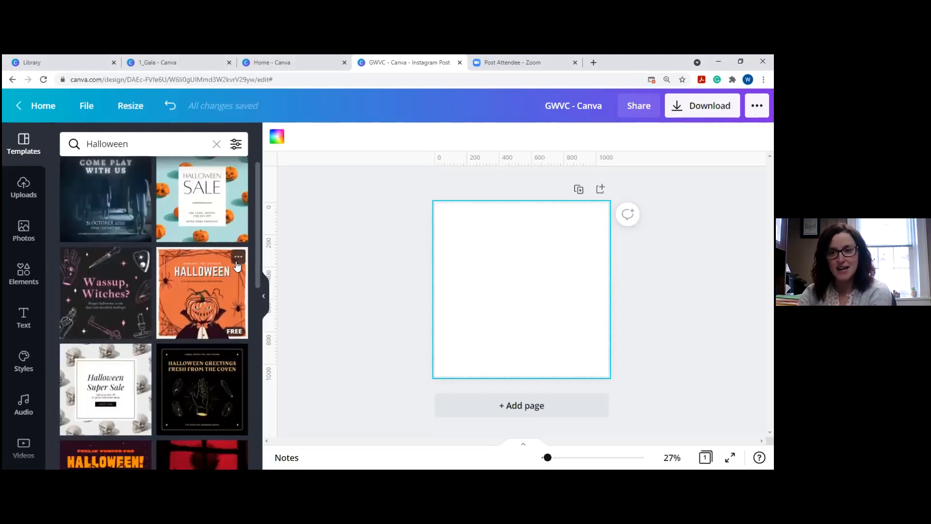
Search templates for Derby.
{"action": "left_click", "coordinate": [139, 144]}
{"action": "left_click_drag", "start_coordinate": [140, 144], "coordinate": [83, 145]}
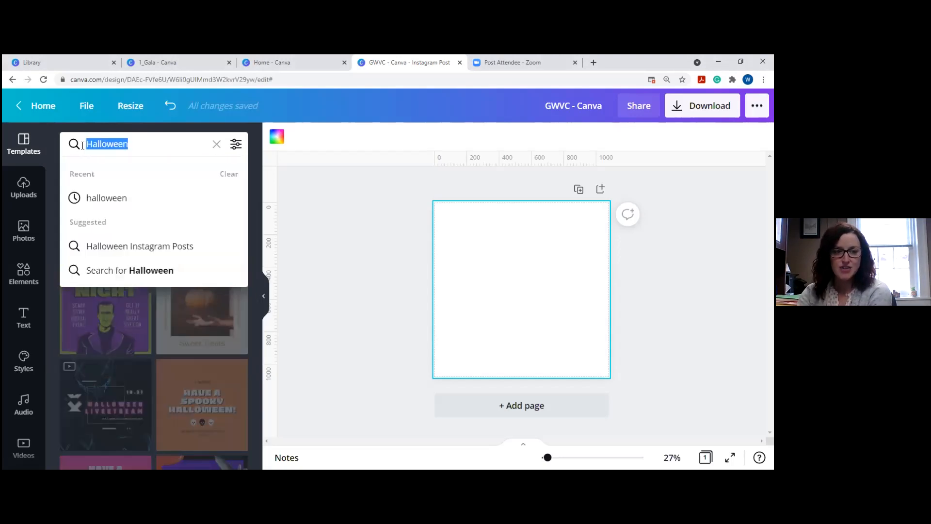
{"action": "type", "text": "Derby"}
{"action": "key", "text": "Return"}
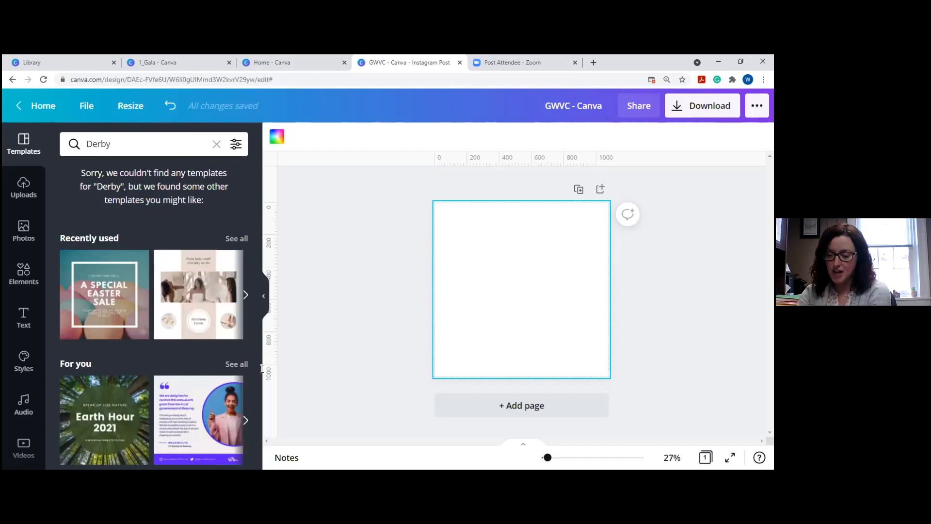
{"action": "left_click", "coordinate": [130, 143]}
Apply the sunflower 'Happy May Day!' template from the recent Spring search and show Uploads.
{"action": "key", "text": "BackSpace"}
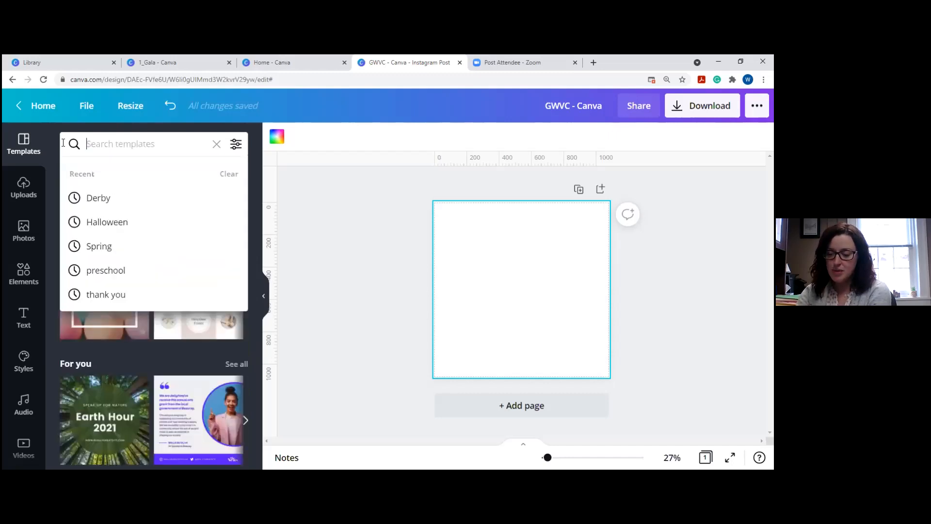
{"action": "left_click", "coordinate": [104, 246]}
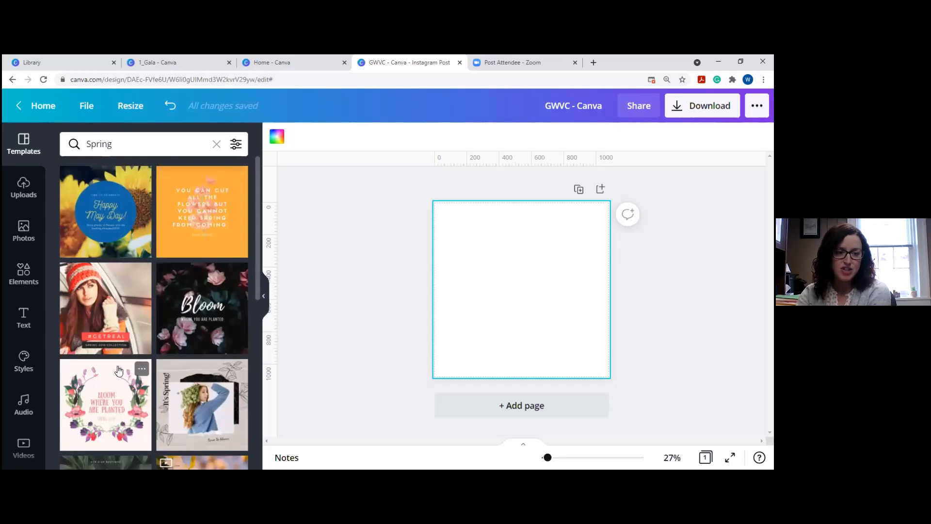
{"action": "left_click", "coordinate": [121, 203]}
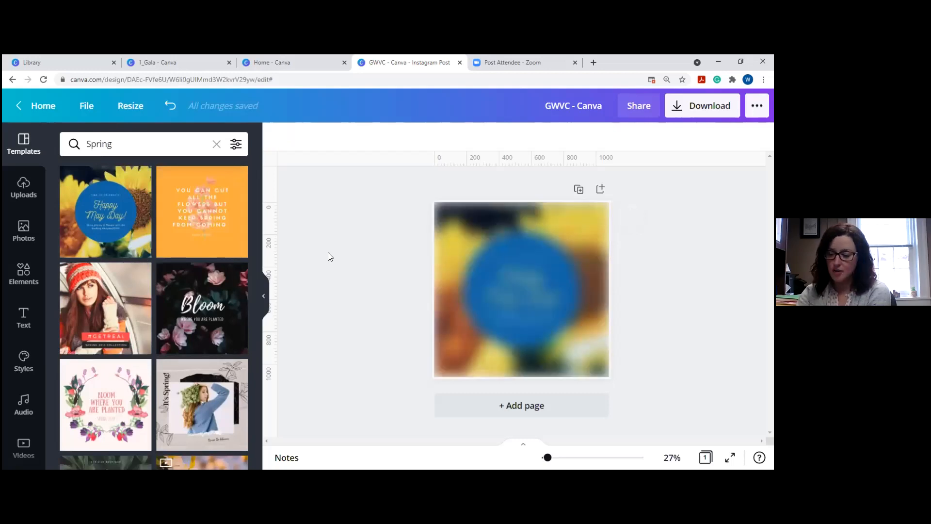
{"action": "left_click", "coordinate": [548, 262]}
{"action": "left_click", "coordinate": [345, 246]}
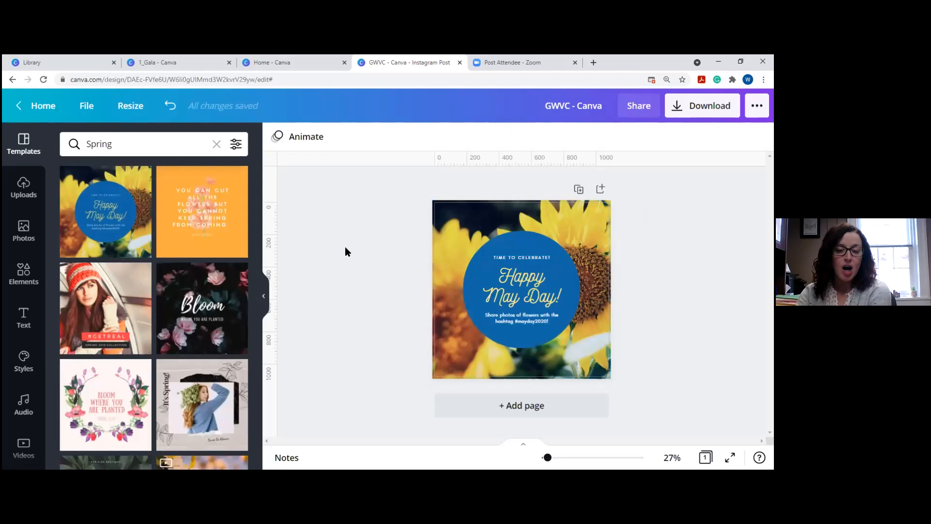
{"action": "left_click", "coordinate": [25, 190]}
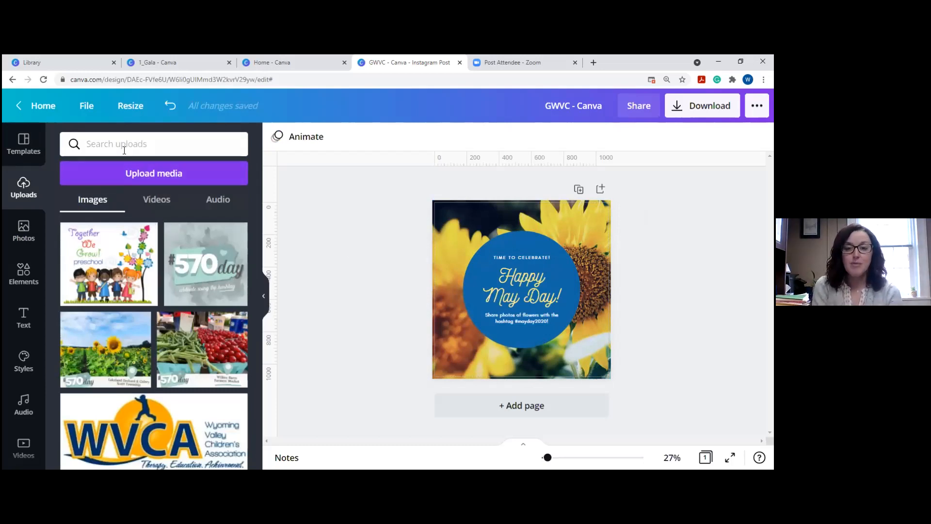
Try adding the 570day upload, undo it, and shrink the greeting text group into the circle.
{"action": "scroll", "coordinate": [186, 237], "scroll_direction": "down", "scroll_amount": 4}
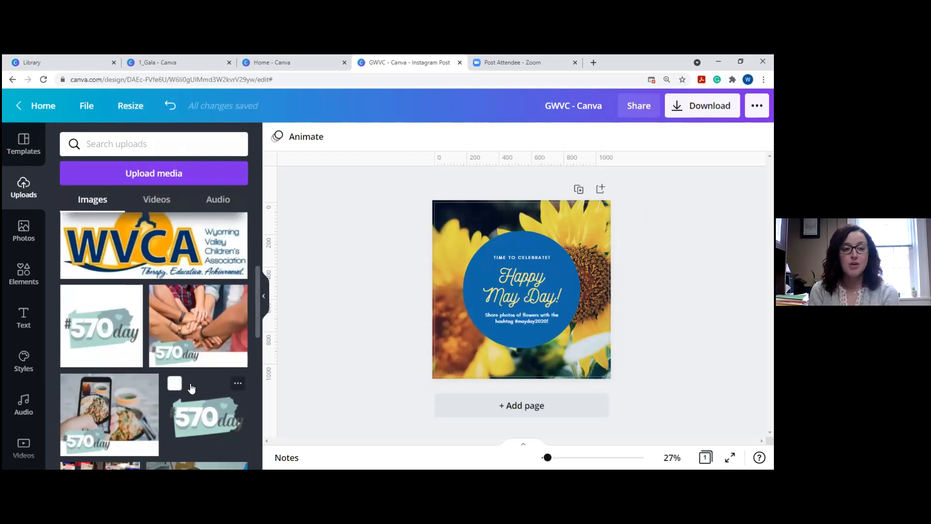
{"action": "left_click", "coordinate": [184, 409]}
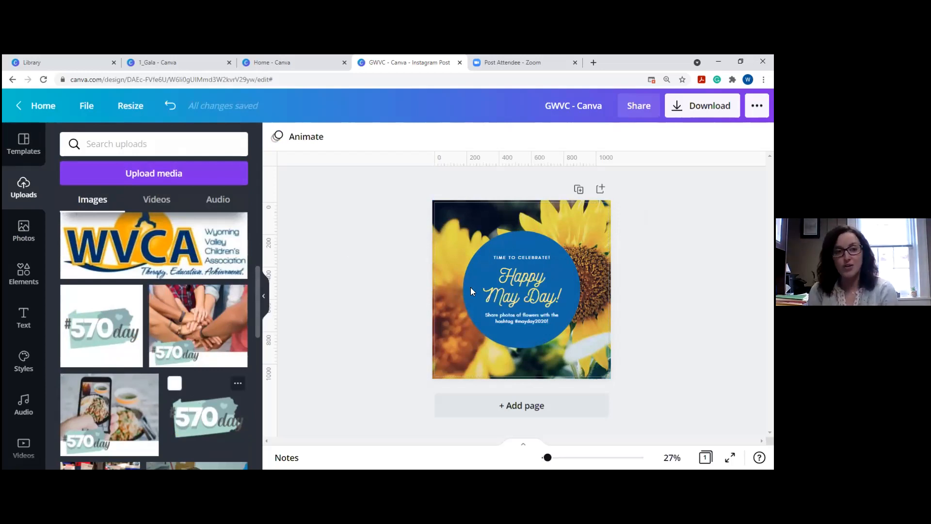
{"action": "left_click", "coordinate": [191, 116]}
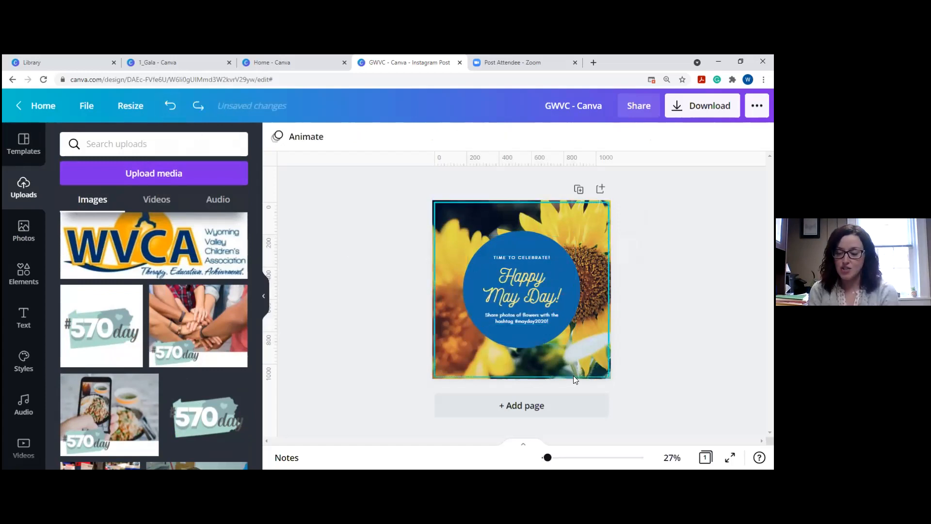
{"action": "left_click", "coordinate": [530, 300]}
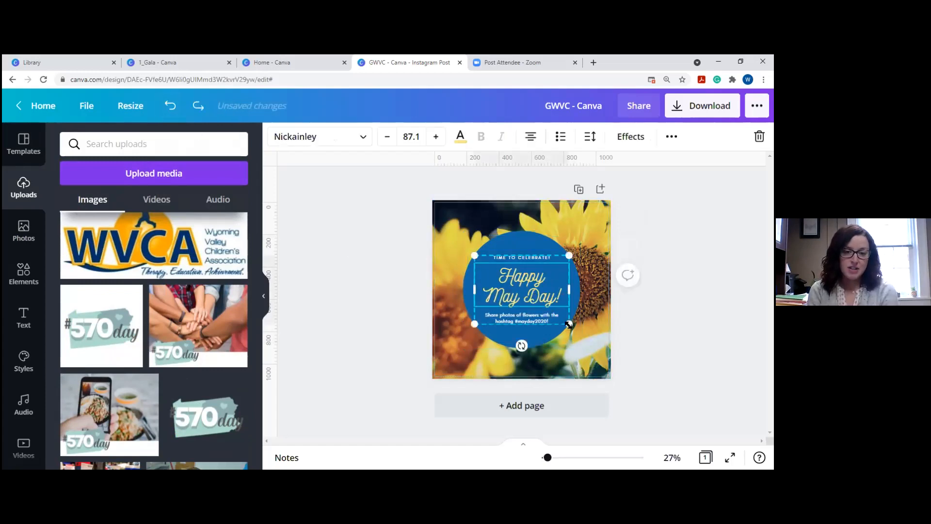
{"action": "left_click_drag", "start_coordinate": [570, 324], "coordinate": [530, 299]}
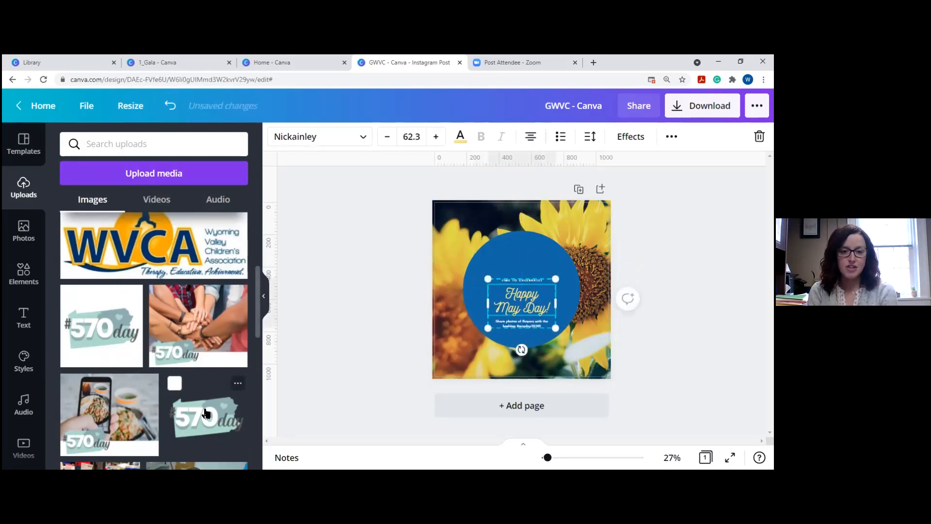
Replace the sunflower background with the uploaded hands photo, enlarged to cover the page.
{"action": "left_click", "coordinate": [454, 212]}
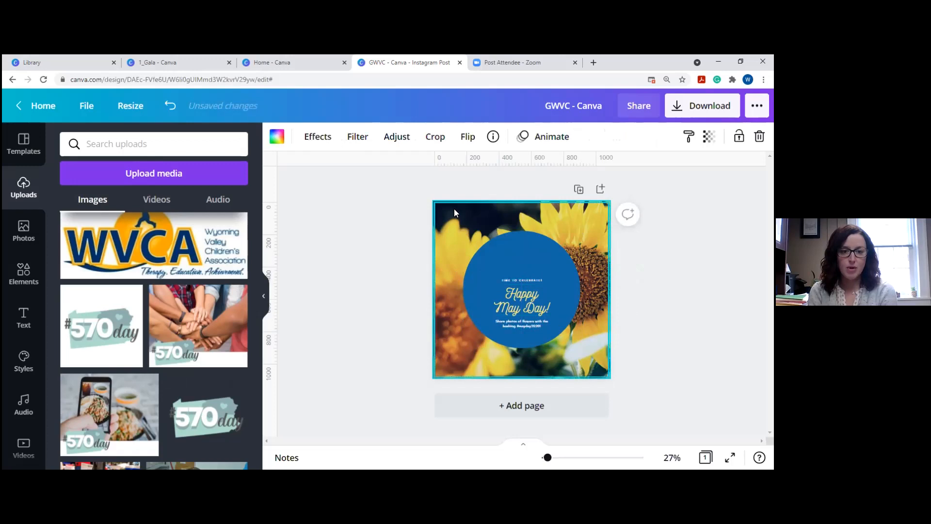
{"action": "key", "text": "Delete"}
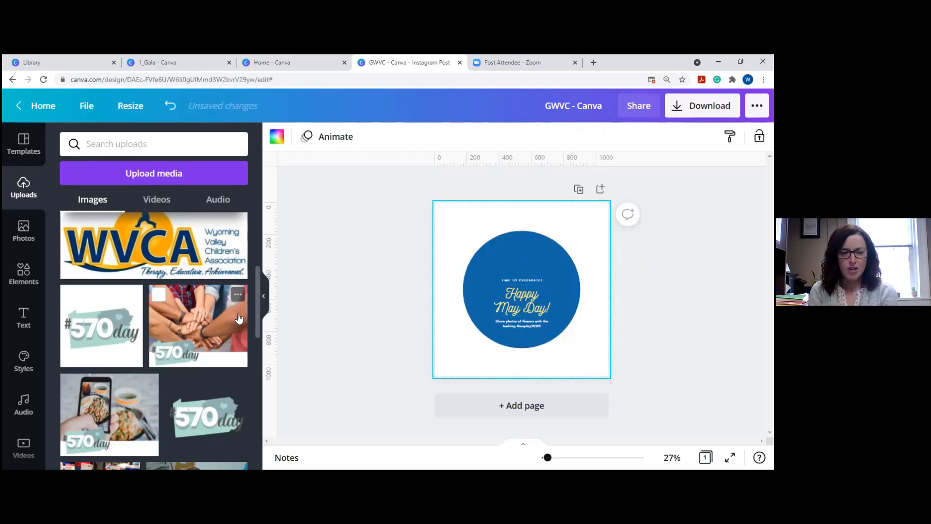
{"action": "left_click_drag", "start_coordinate": [238, 317], "coordinate": [492, 249]}
{"action": "left_click_drag", "start_coordinate": [544, 291], "coordinate": [619, 421]}
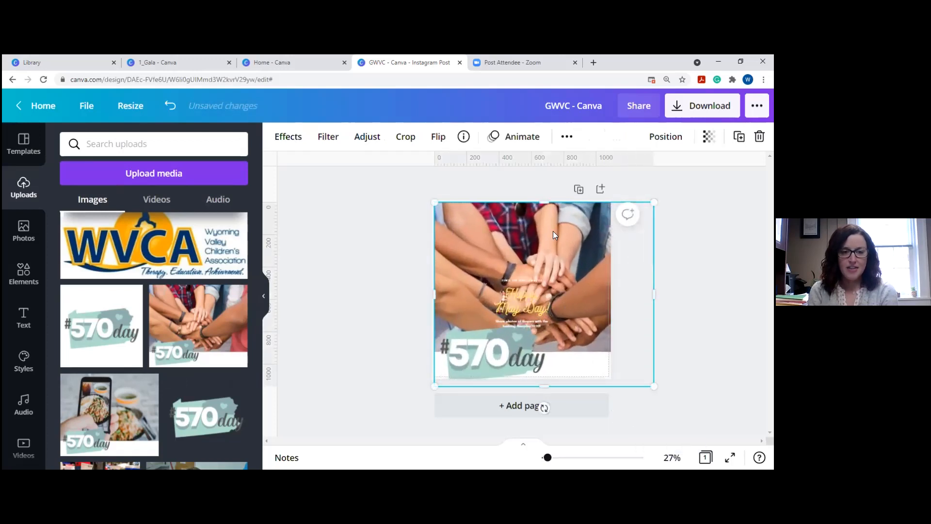
{"action": "mouse_move", "coordinate": [555, 235]}
{"action": "left_mouse_down"}
{"action": "mouse_move", "coordinate": [531, 235]}
{"action": "mouse_move", "coordinate": [542, 235]}
{"action": "left_mouse_up"}
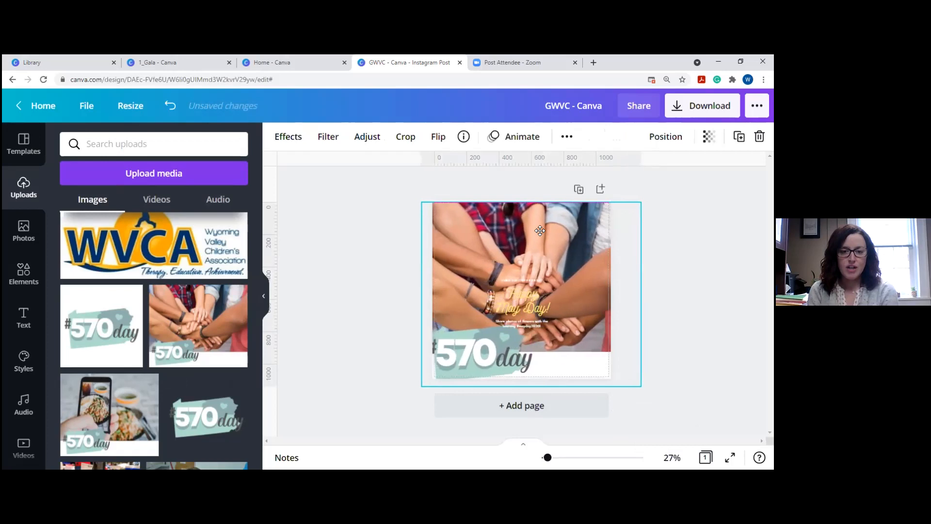
{"action": "left_click", "coordinate": [327, 252]}
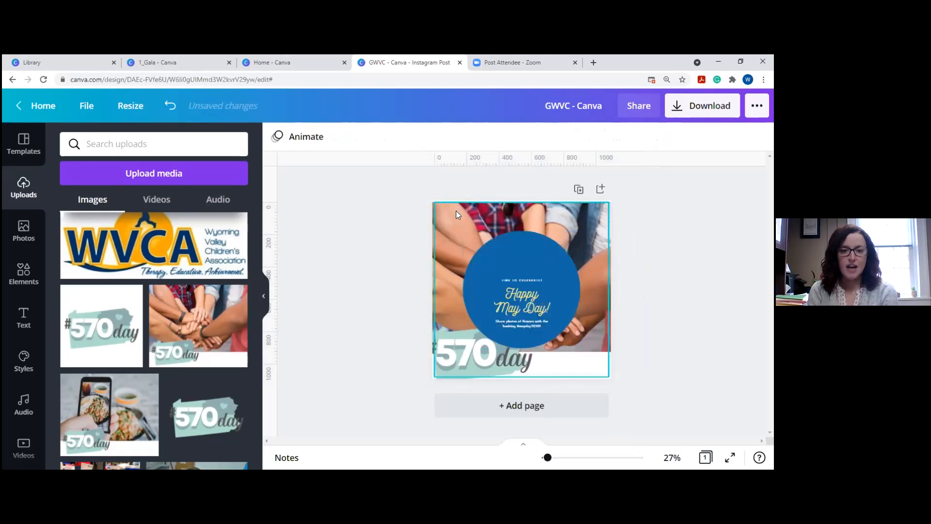
Enlarge the Happy May Day! text group to 95.4 and centre it on the blue circle.
{"action": "left_click", "coordinate": [456, 211]}
{"action": "left_click", "coordinate": [340, 271]}
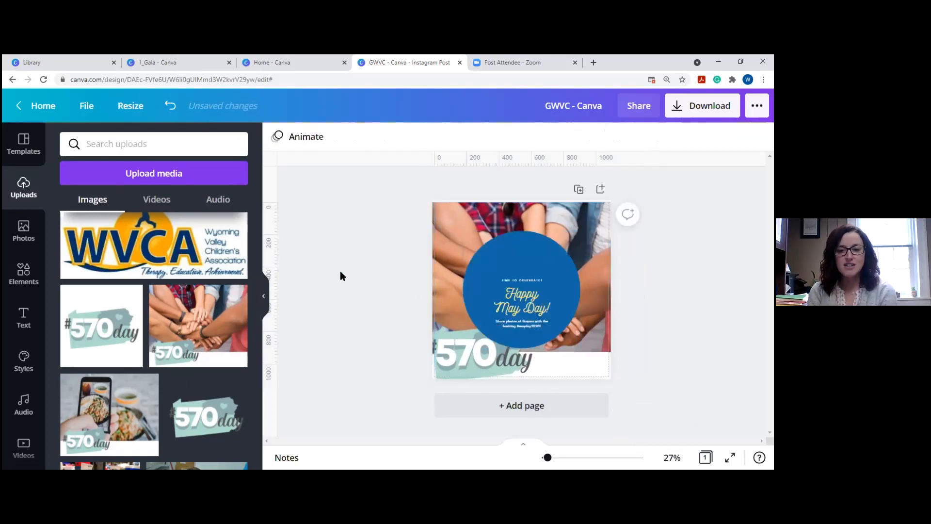
{"action": "left_click", "coordinate": [514, 311]}
{"action": "left_click_drag", "start_coordinate": [487, 278], "coordinate": [452, 253]}
{"action": "left_click_drag", "start_coordinate": [534, 285], "coordinate": [546, 289]}
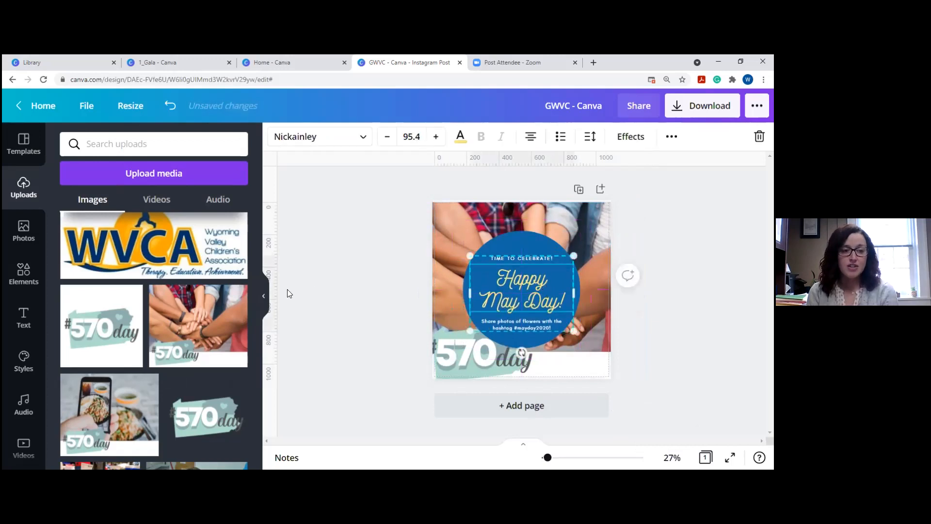
{"action": "left_click", "coordinate": [342, 296]}
{"action": "scroll", "coordinate": [167, 329], "scroll_direction": "up", "scroll_amount": 5}
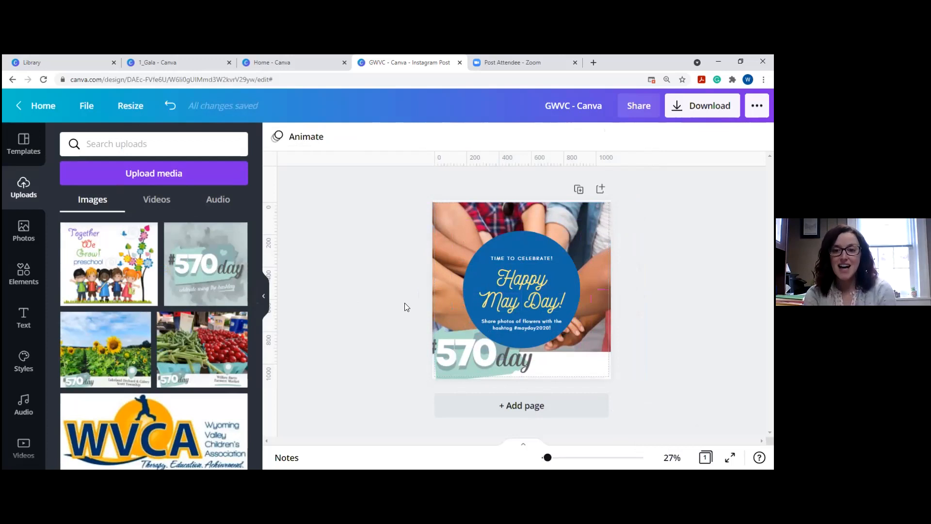
{"action": "left_click", "coordinate": [521, 299]}
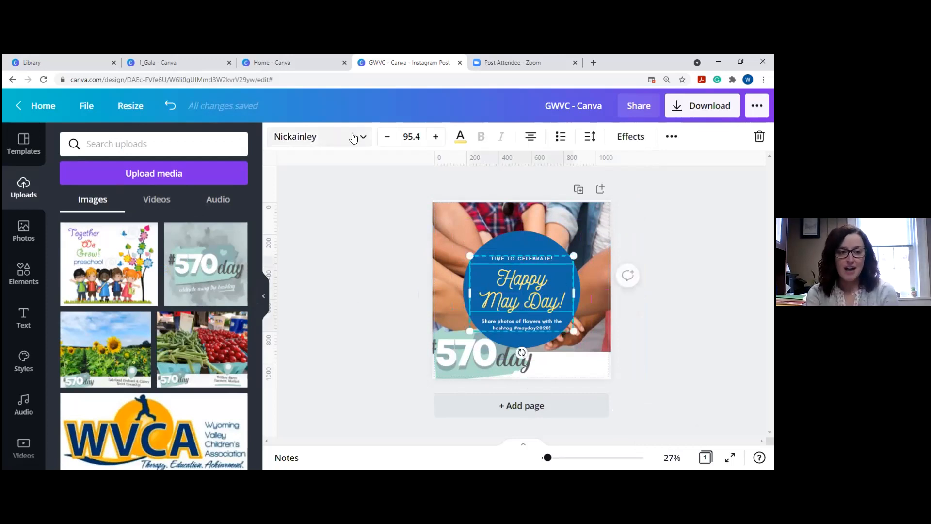
Try the Decalotype Light, Arimo and Doctor Soos Bold fonts on the greeting text.
{"action": "left_click", "coordinate": [353, 138]}
{"action": "left_click", "coordinate": [101, 277]}
{"action": "left_click", "coordinate": [97, 324]}
{"action": "scroll", "coordinate": [97, 329], "scroll_direction": "down", "scroll_amount": 4}
{"action": "left_click", "coordinate": [97, 342]}
{"action": "scroll", "coordinate": [204, 314], "scroll_direction": "down", "scroll_amount": 3}
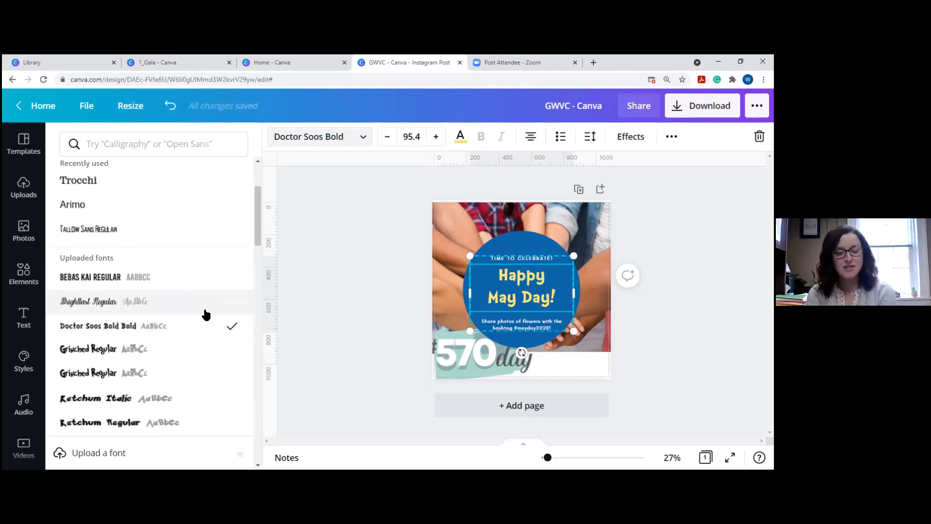
Try periwinkle and red on the greeting text, settling on grey.
{"action": "left_click", "coordinate": [461, 136]}
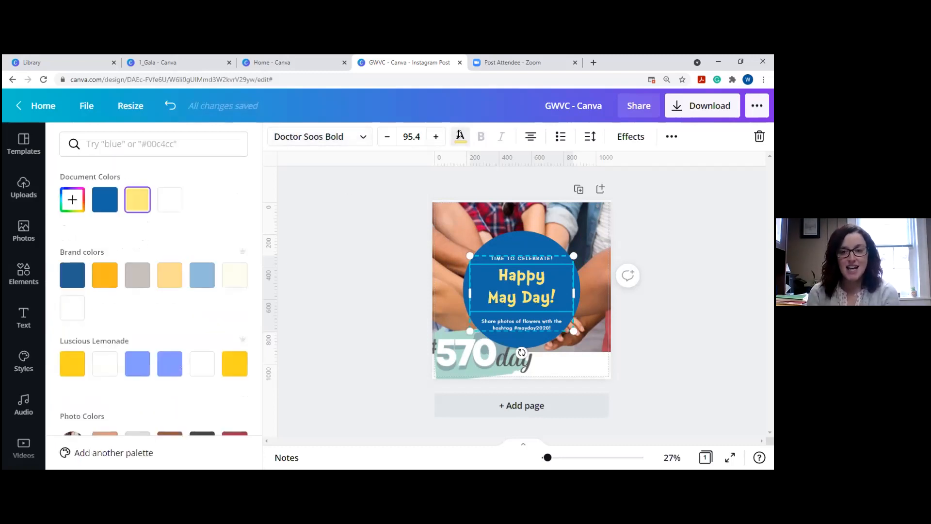
{"action": "left_click", "coordinate": [170, 364]}
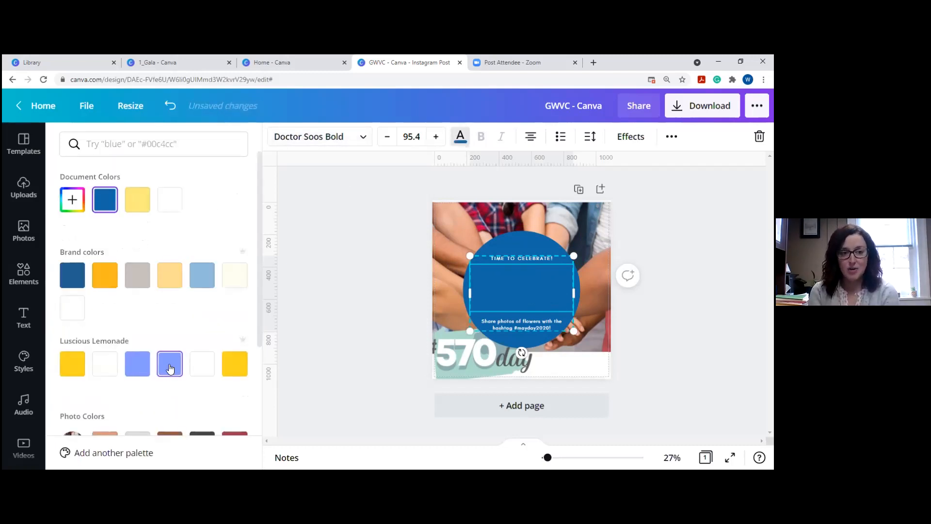
{"action": "scroll", "coordinate": [204, 324], "scroll_direction": "down", "scroll_amount": 3}
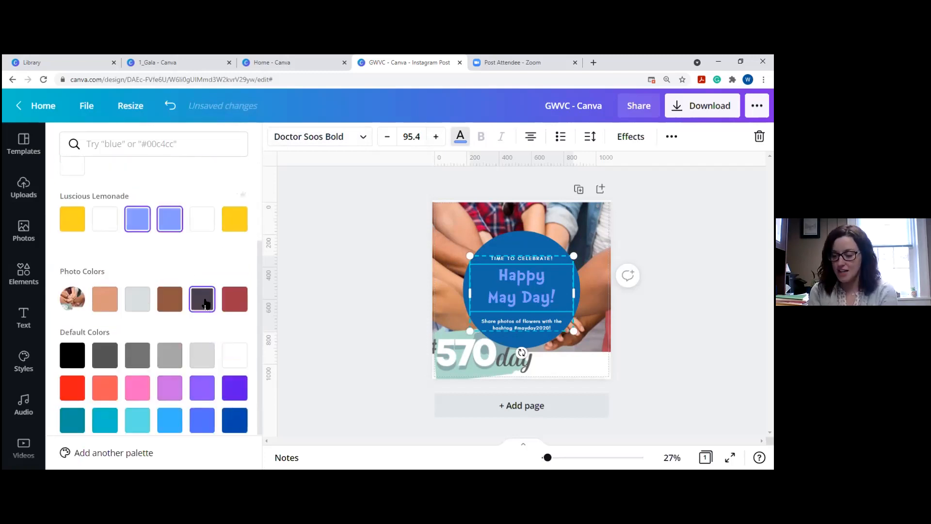
{"action": "left_click", "coordinate": [231, 299]}
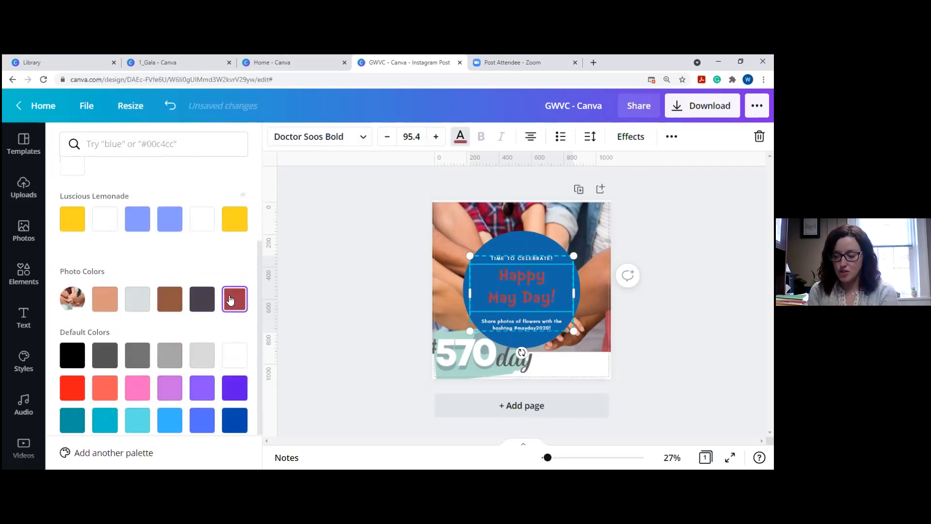
{"action": "left_click", "coordinate": [170, 355]}
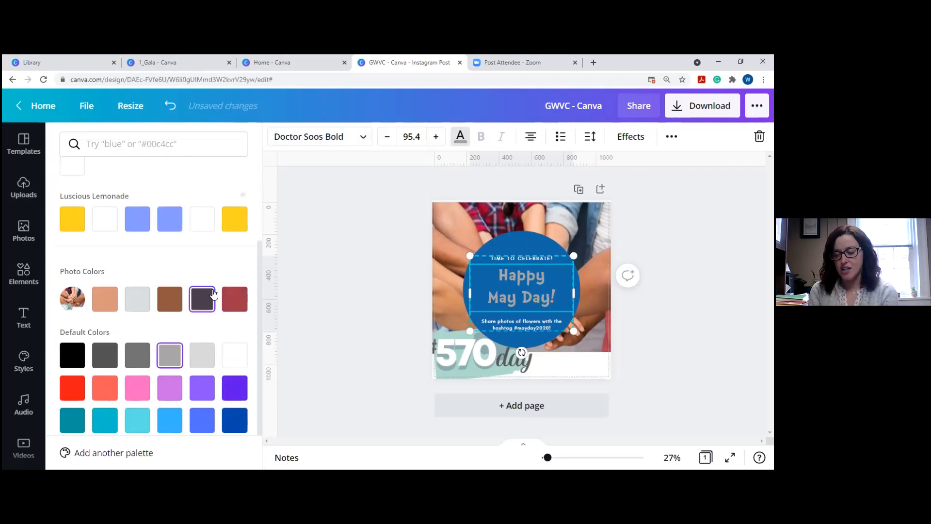
{"action": "left_click", "coordinate": [20, 234]}
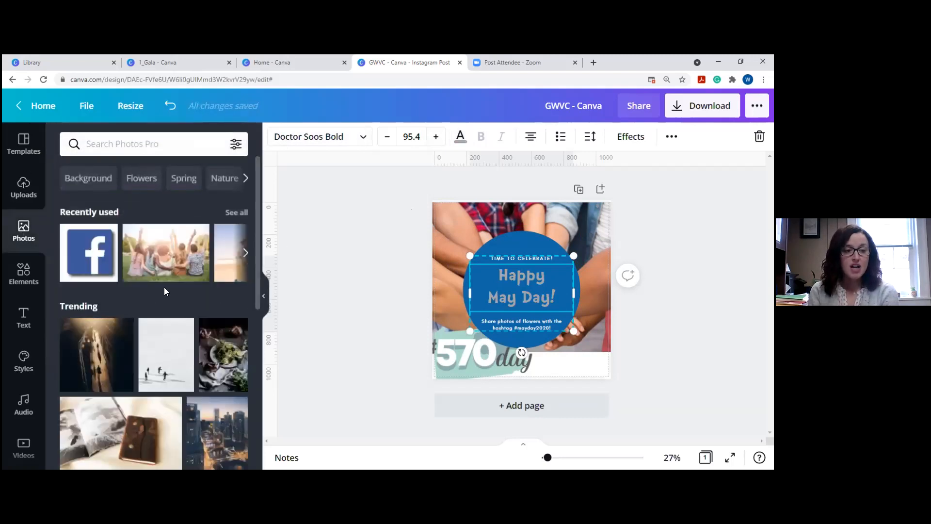
Replace the hands photo and 570day graphic with a running-horse photo from a Horse search, filling the page.
{"action": "left_click", "coordinate": [129, 144]}
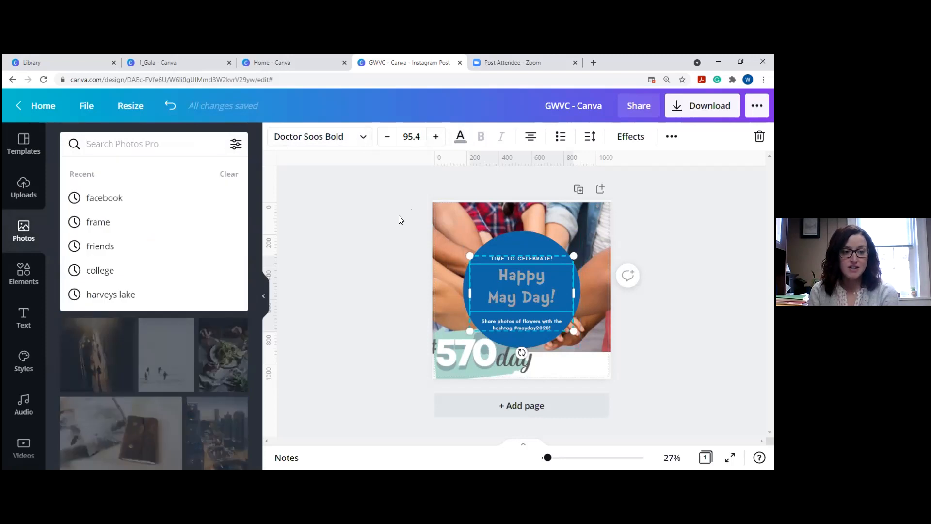
{"action": "key", "text": "Escape"}
{"action": "left_click", "coordinate": [136, 144]}
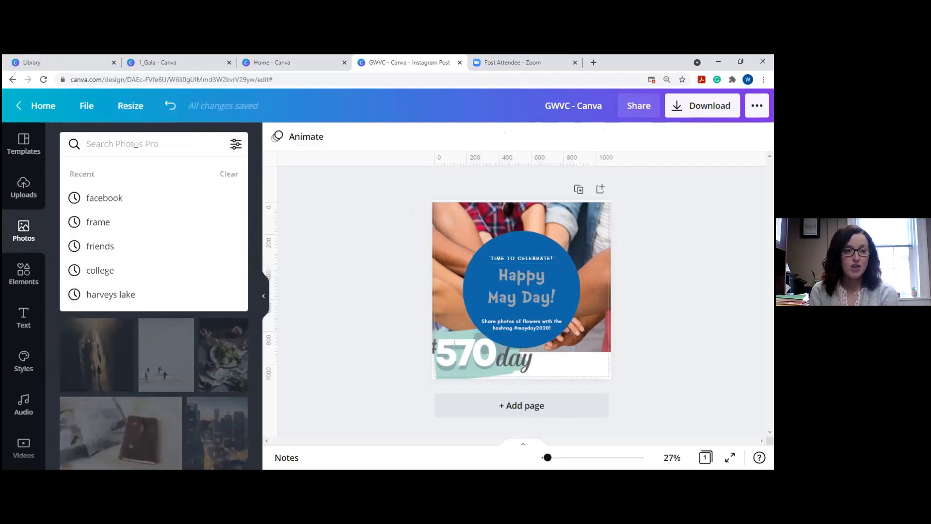
{"action": "type", "text": "Ho"}
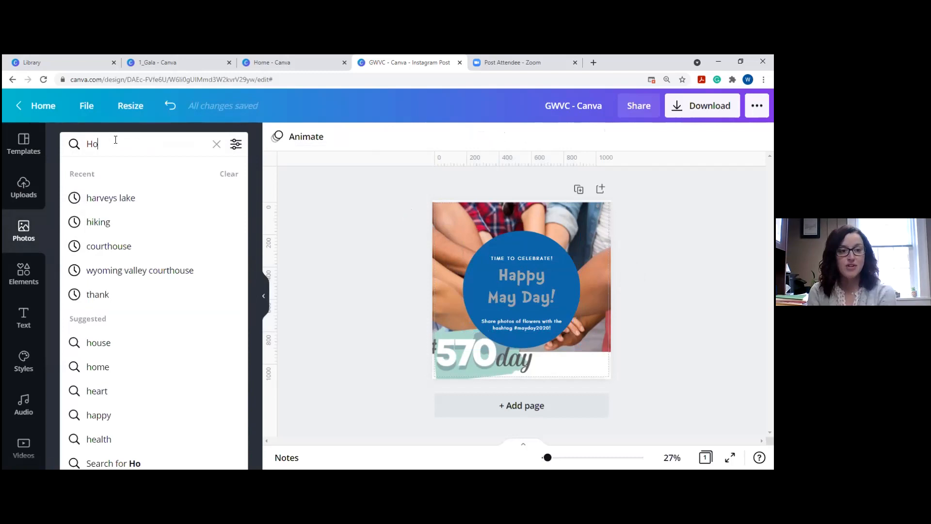
{"action": "type", "text": "rse"}
{"action": "key", "text": "Return"}
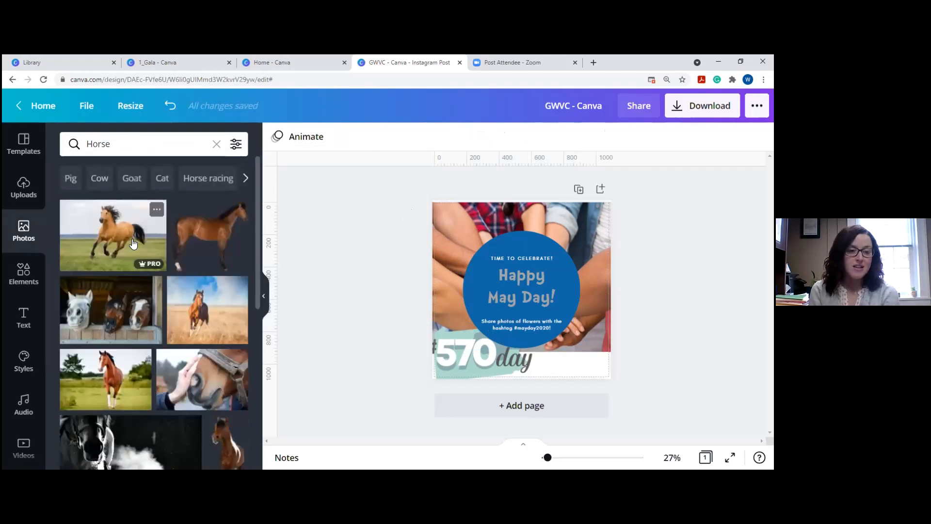
{"action": "left_click", "coordinate": [134, 242]}
{"action": "left_click", "coordinate": [445, 216]}
{"action": "key", "text": "Delete"}
{"action": "left_click_drag", "start_coordinate": [459, 264], "coordinate": [440, 219]}
{"action": "left_click_drag", "start_coordinate": [574, 293], "coordinate": [694, 439]}
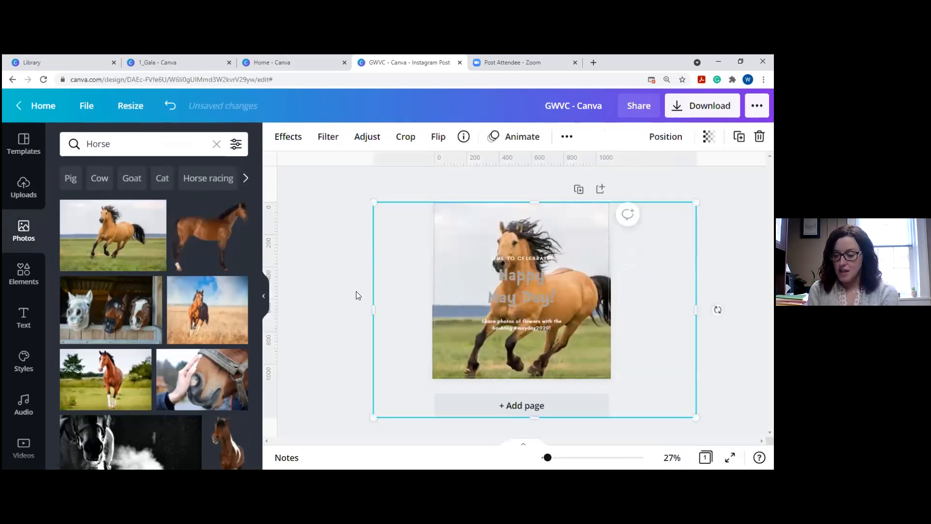
{"action": "left_click", "coordinate": [336, 273]}
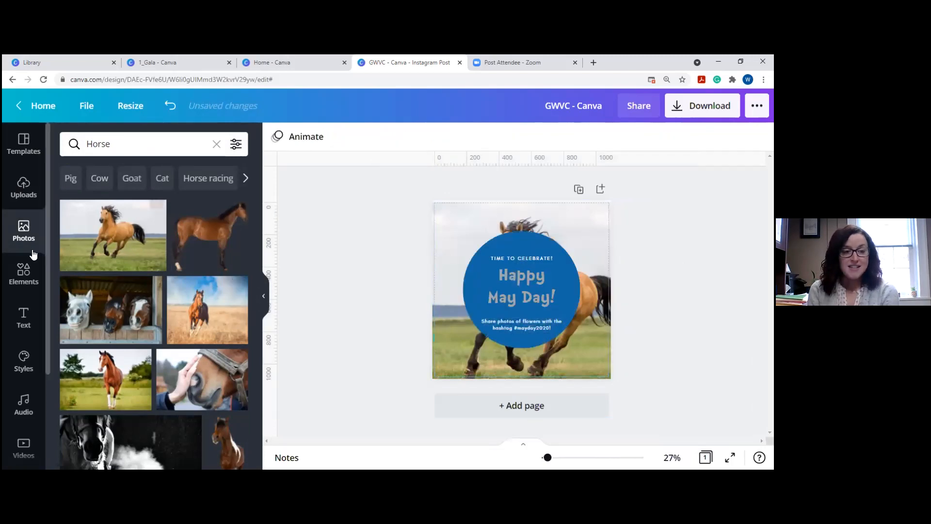
Remove the horse photo and place a blue flower bouquet from a 'flower' elements search.
{"action": "left_click", "coordinate": [23, 272]}
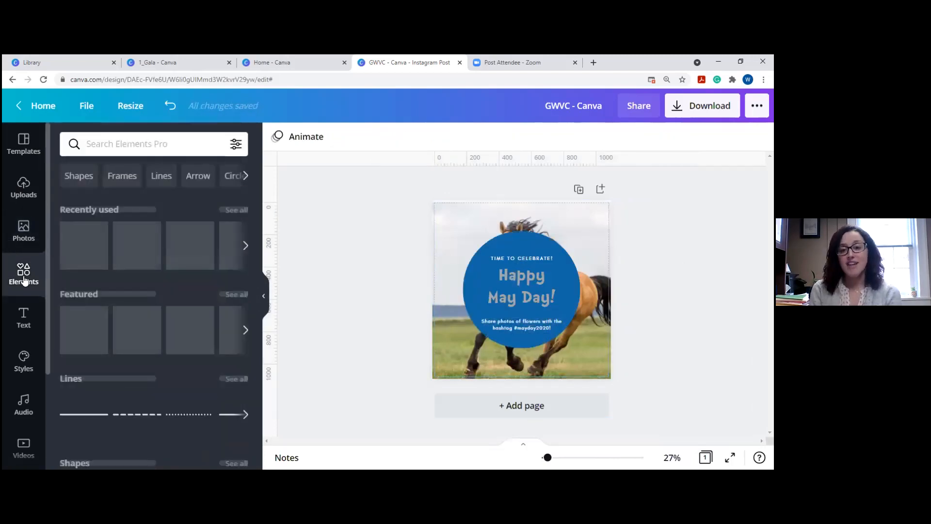
{"action": "left_click", "coordinate": [461, 208]}
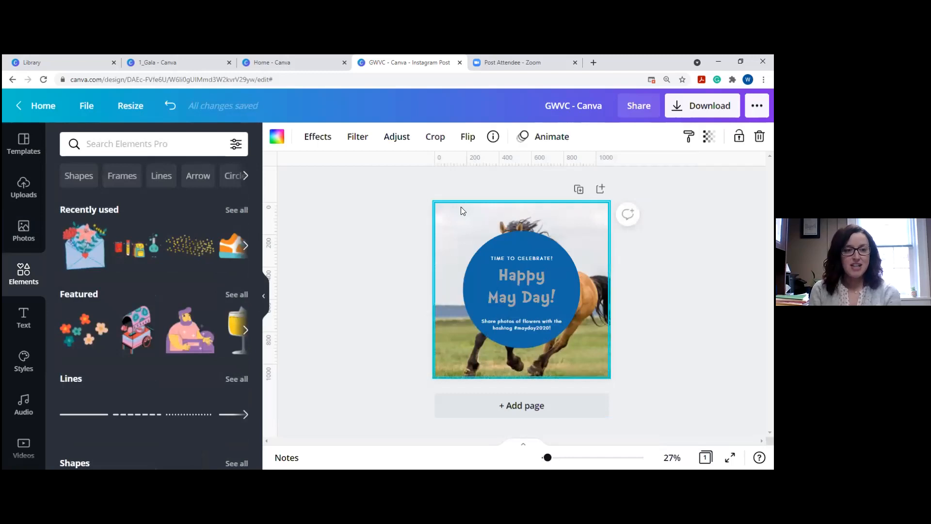
{"action": "key", "text": "Delete"}
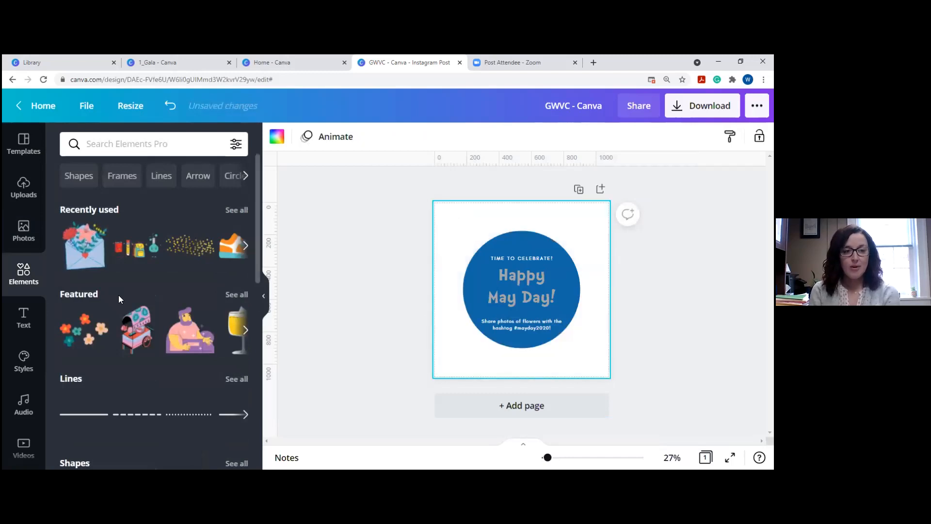
{"action": "left_click", "coordinate": [97, 144]}
{"action": "type", "text": "flower"}
{"action": "key", "text": "Return"}
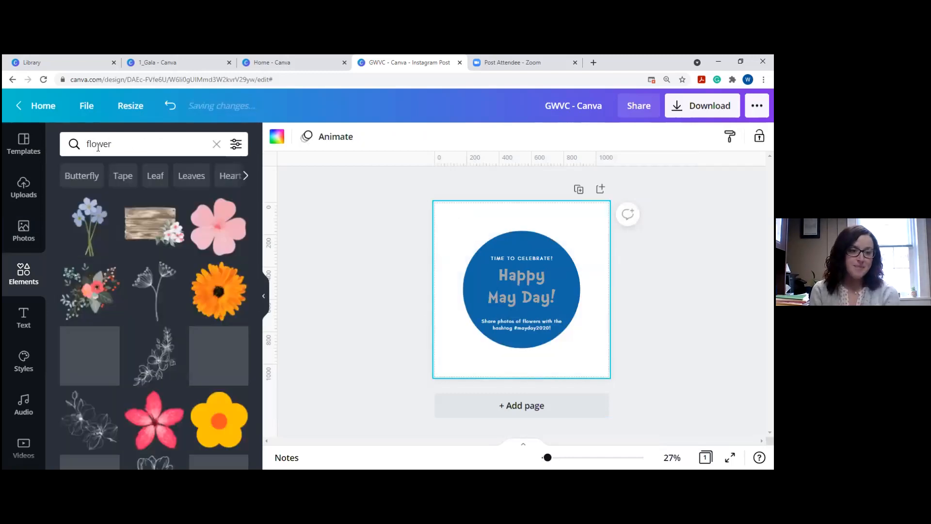
{"action": "left_click_drag", "start_coordinate": [499, 218], "coordinate": [457, 306]}
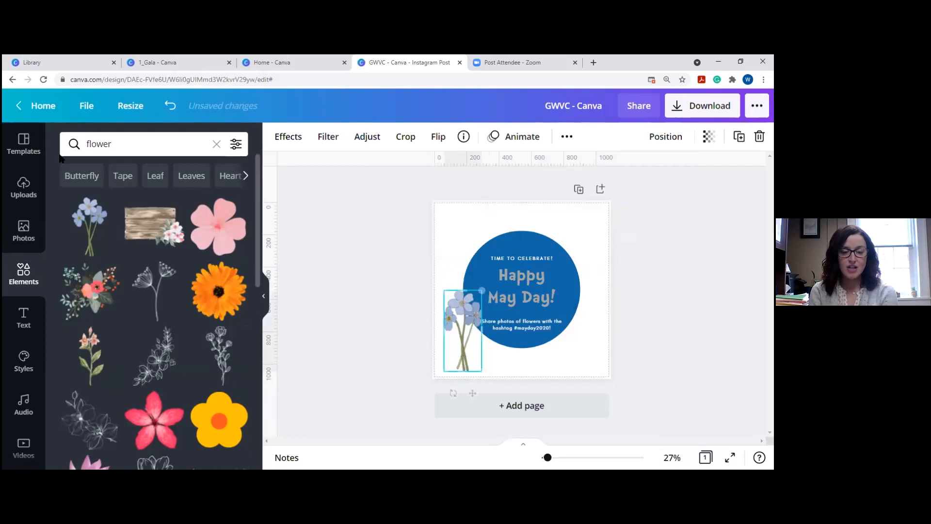
Add a scribbled circle from a 'cirlce' search, enlarged and positioned around the blue circle.
{"action": "left_click", "coordinate": [92, 144]}
{"action": "type", "text": "cirlce"}
{"action": "key", "text": "Return"}
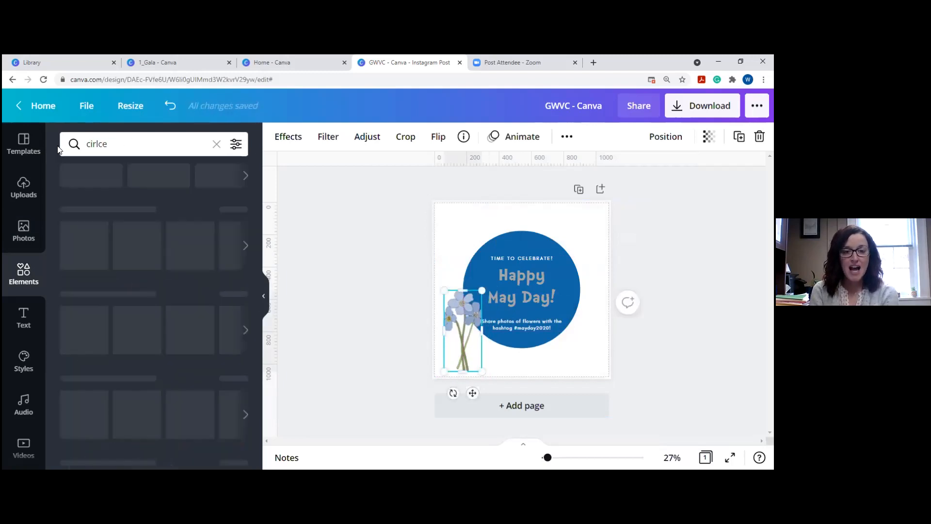
{"action": "left_click", "coordinate": [158, 227]}
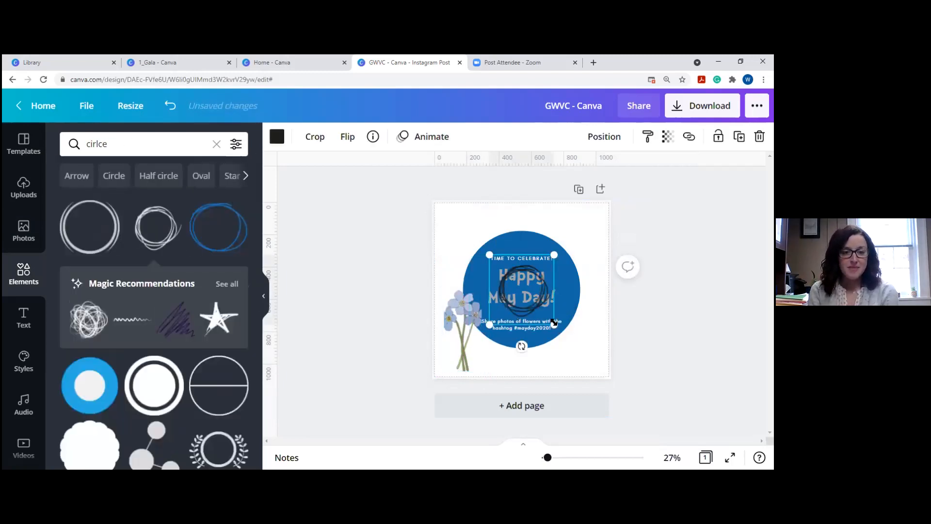
{"action": "left_click_drag", "start_coordinate": [600, 365], "coordinate": [657, 411]}
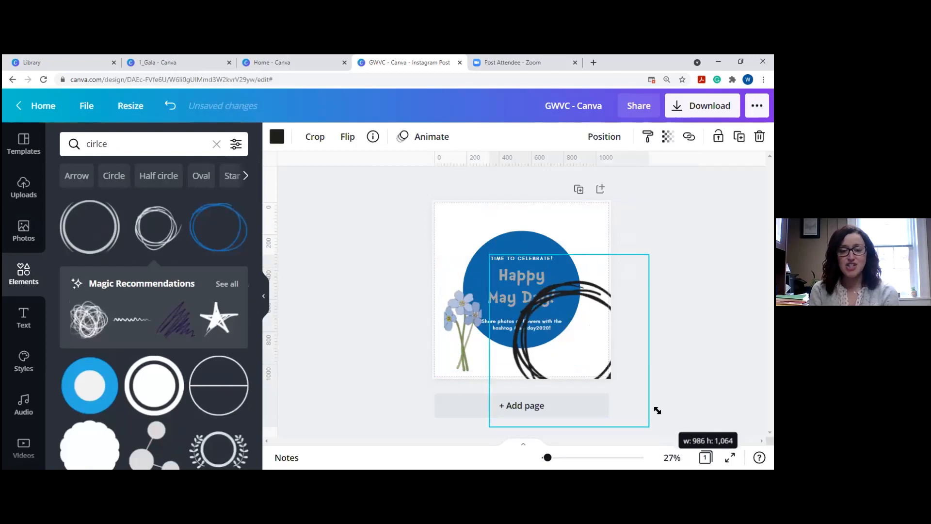
{"action": "left_click_drag", "start_coordinate": [610, 318], "coordinate": [554, 267]}
{"action": "left_click_drag", "start_coordinate": [591, 372], "coordinate": [617, 389]}
{"action": "left_click_drag", "start_coordinate": [538, 245], "coordinate": [522, 230]}
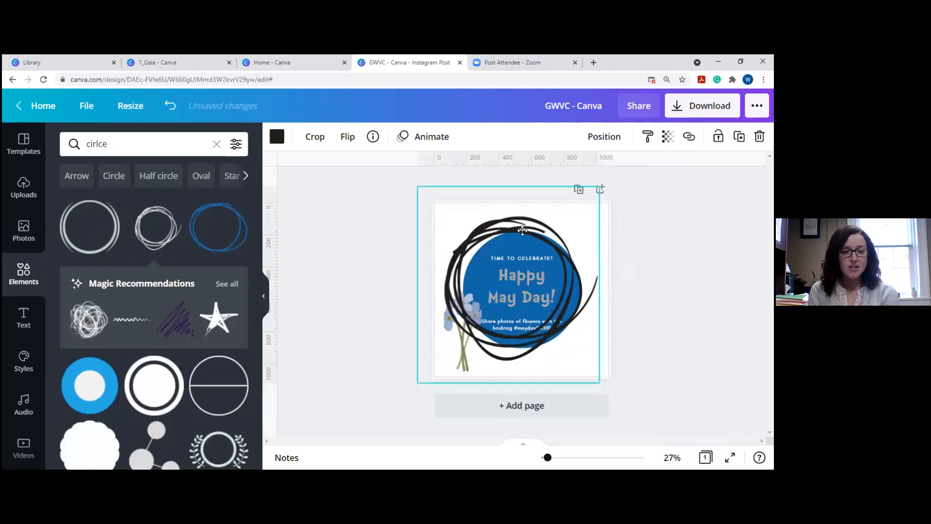
{"action": "left_click", "coordinate": [277, 138]}
Make the scribbled circle white and centre it around the blue circle.
{"action": "left_click", "coordinate": [202, 199]}
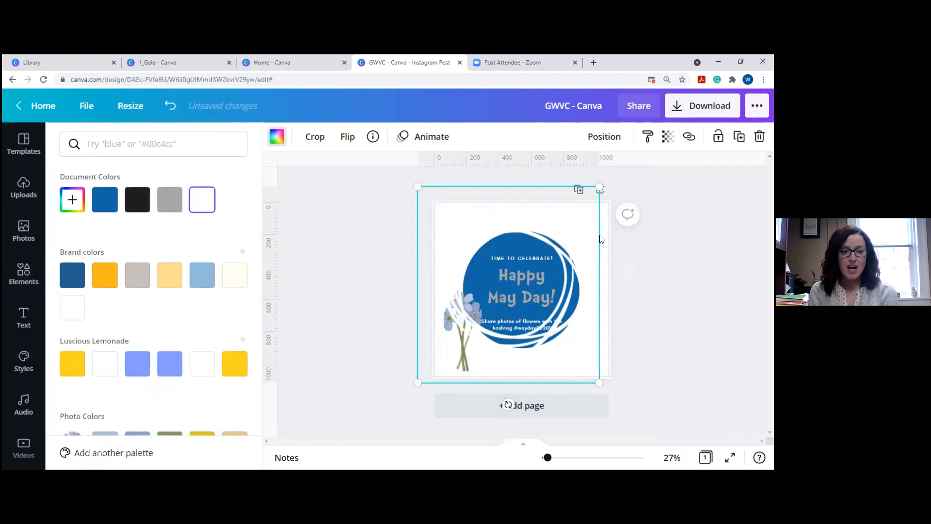
{"action": "left_click_drag", "start_coordinate": [547, 250], "coordinate": [560, 260]}
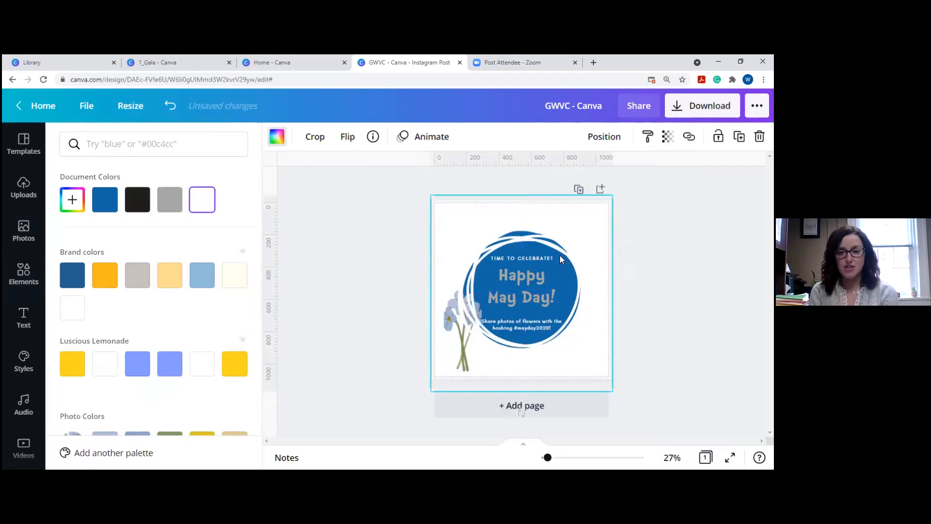
{"action": "left_click", "coordinate": [605, 136]}
Slightly resize the flower bouquet and adjust its layer order and alignment.
{"action": "left_click", "coordinate": [463, 339]}
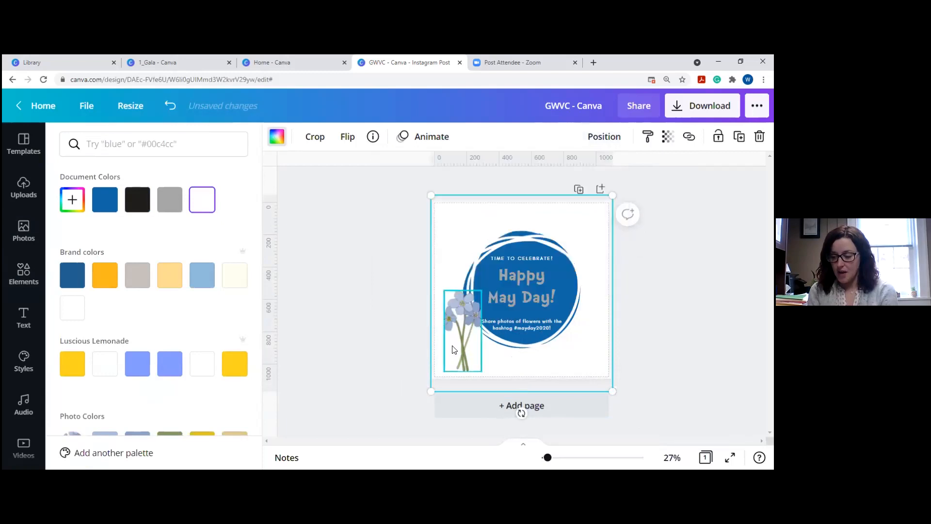
{"action": "left_click_drag", "start_coordinate": [477, 373], "coordinate": [474, 370]}
{"action": "left_click", "coordinate": [392, 337]}
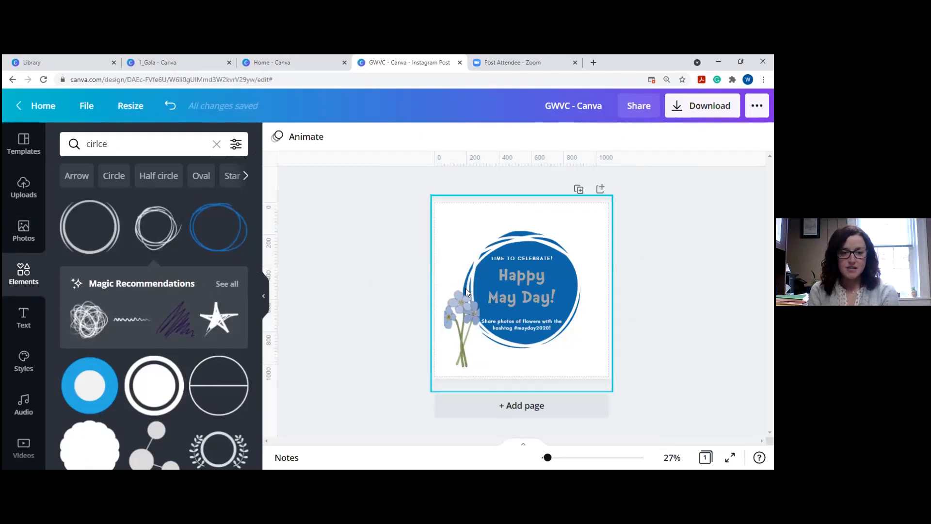
{"action": "left_click", "coordinate": [467, 310]}
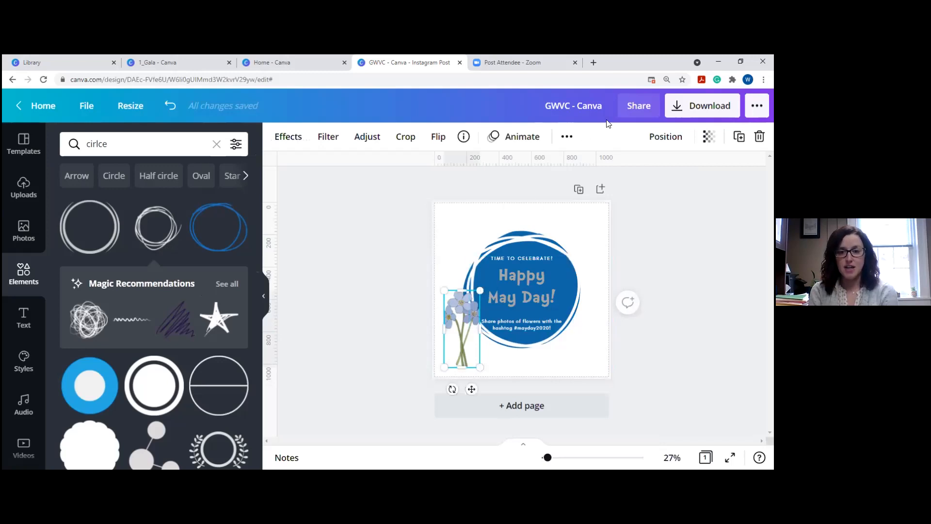
{"action": "left_click", "coordinate": [668, 137]}
{"action": "left_click", "coordinate": [515, 174]}
{"action": "left_click", "coordinate": [607, 174]}
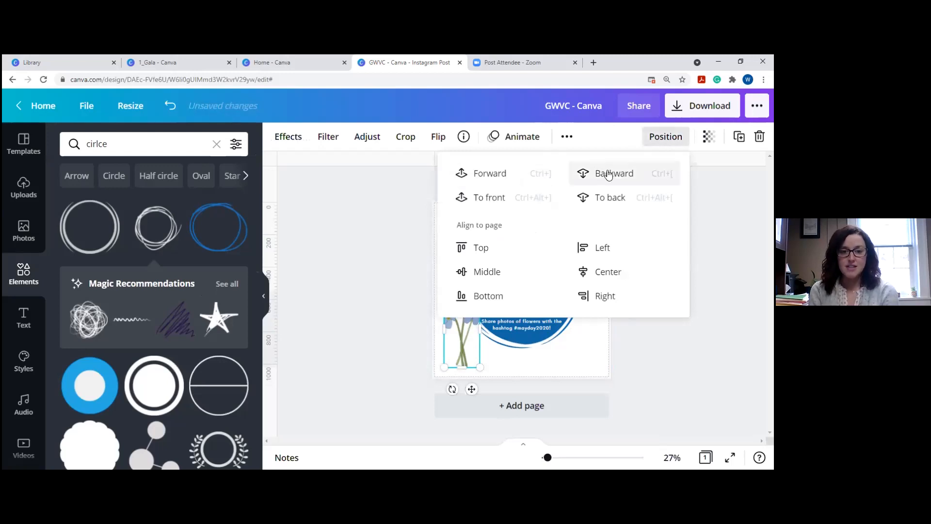
{"action": "left_click", "coordinate": [509, 200]}
{"action": "left_click", "coordinate": [485, 250]}
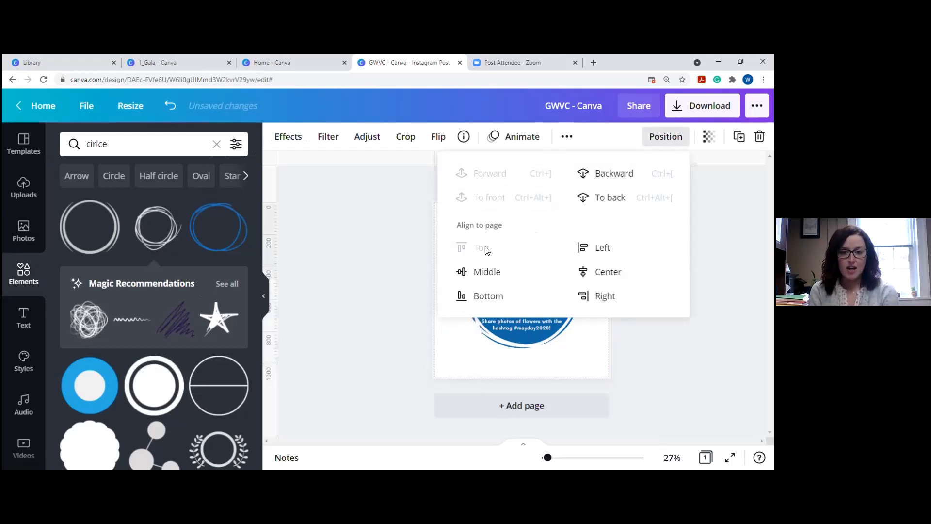
{"action": "left_click", "coordinate": [355, 256]}
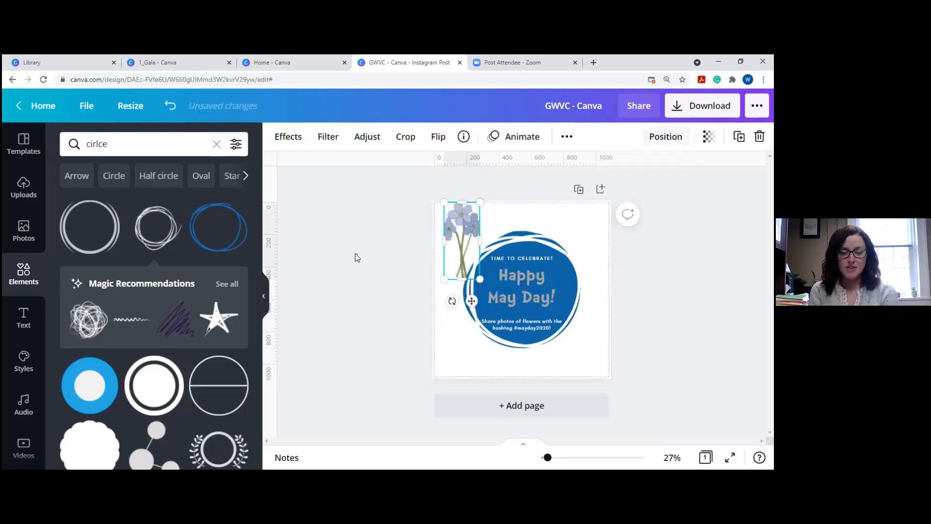
{"action": "left_click", "coordinate": [667, 137]}
{"action": "left_click", "coordinate": [586, 175]}
{"action": "left_click", "coordinate": [707, 334]}
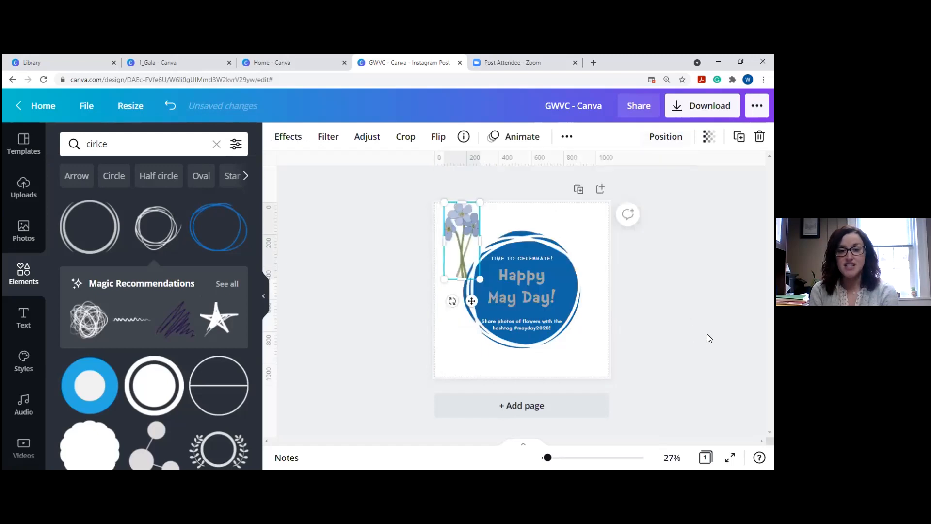
Set the bouquet's transparency to 86 and move it to the lower left over the circle.
{"action": "left_click", "coordinate": [709, 137]}
{"action": "mouse_move", "coordinate": [667, 177]}
{"action": "left_mouse_down"}
{"action": "mouse_move", "coordinate": [610, 189]}
{"action": "mouse_move", "coordinate": [670, 182]}
{"action": "mouse_move", "coordinate": [595, 180]}
{"action": "mouse_move", "coordinate": [681, 180]}
{"action": "left_mouse_up"}
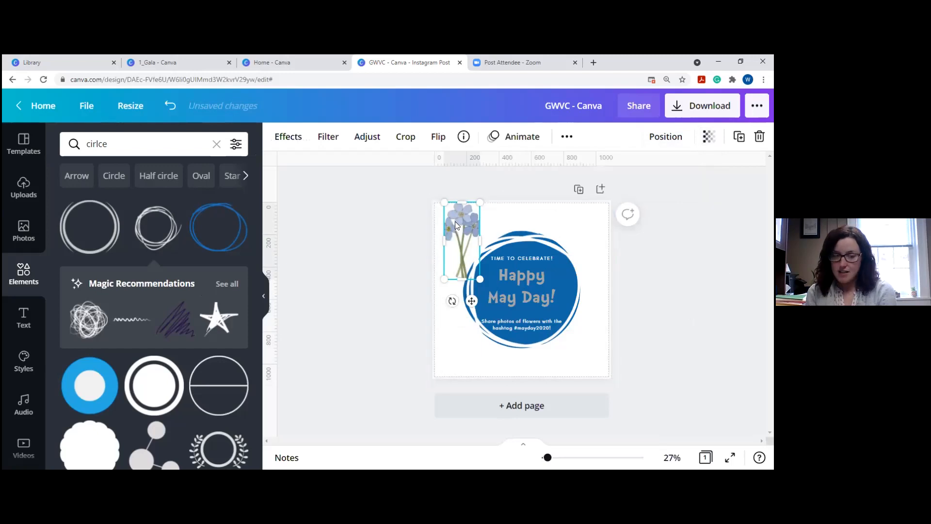
{"action": "left_click_drag", "start_coordinate": [457, 227], "coordinate": [464, 311]}
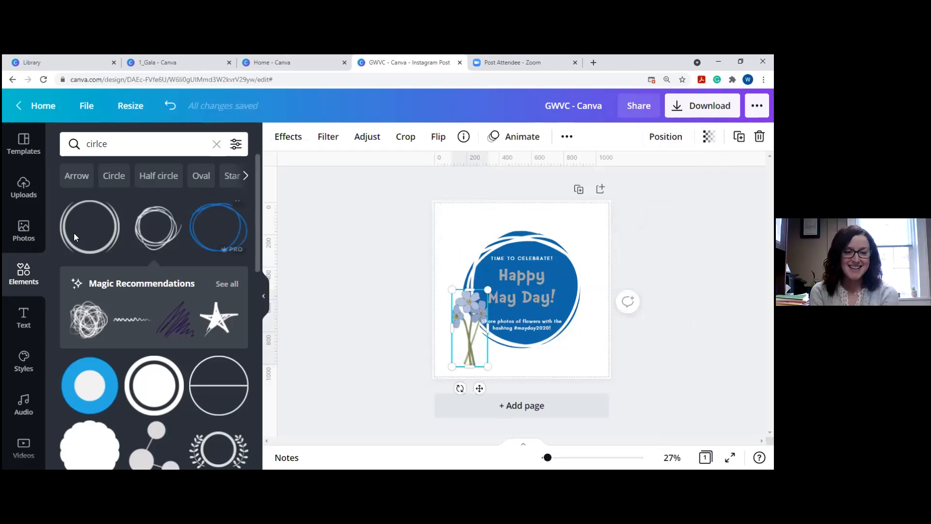
{"action": "left_click", "coordinate": [367, 238]}
{"action": "left_click", "coordinate": [463, 309]}
{"action": "left_click", "coordinate": [383, 302]}
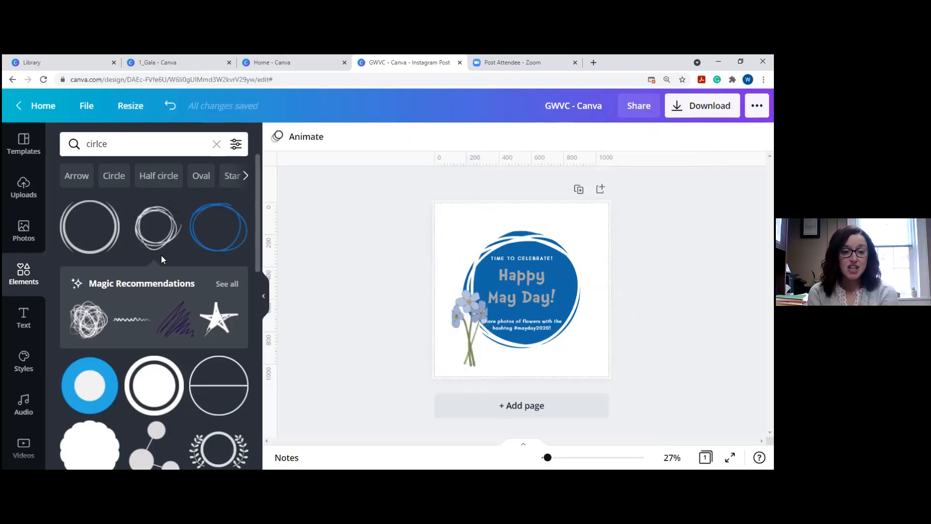
{"action": "left_click", "coordinate": [21, 318]}
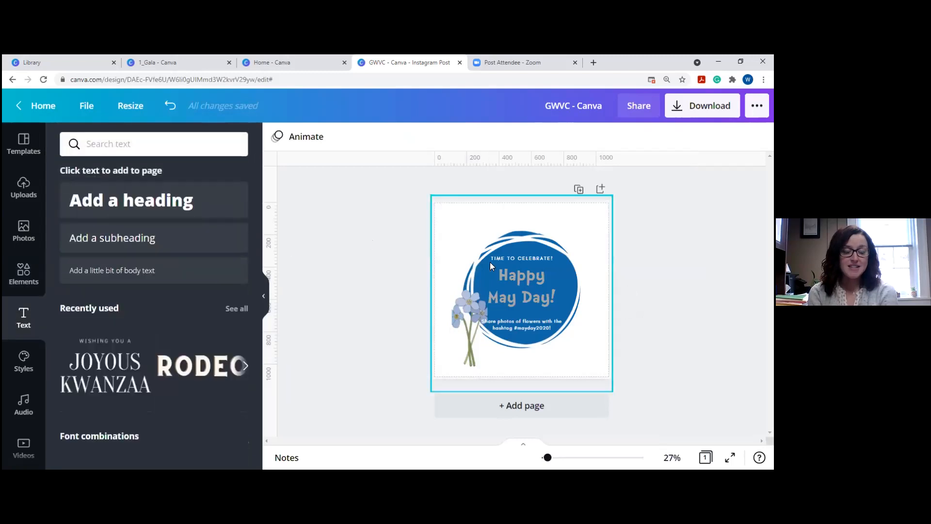
Try a plain heading and the Baked Fresh text style, then delete the Baked Fresh text.
{"action": "left_click", "coordinate": [112, 211]}
{"action": "left_click_drag", "start_coordinate": [534, 280], "coordinate": [533, 212]}
{"action": "scroll", "coordinate": [116, 216], "scroll_direction": "down", "scroll_amount": 10}
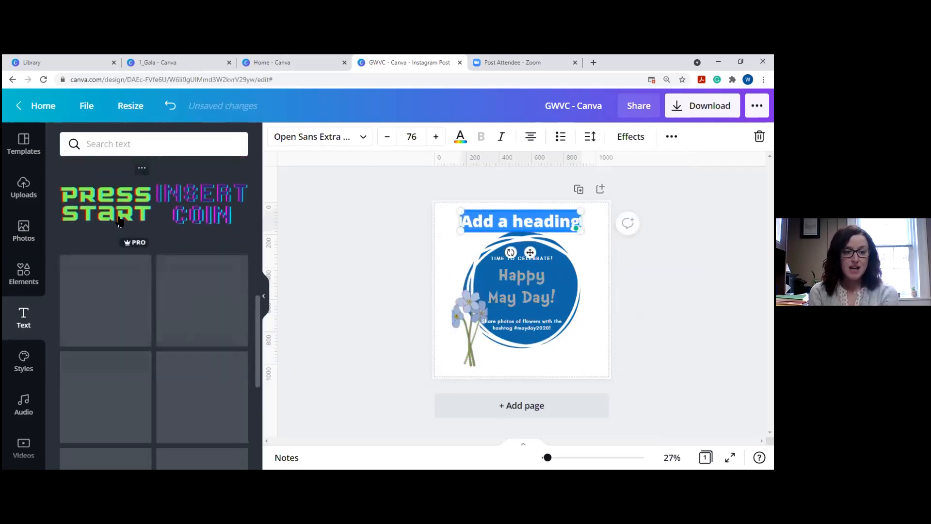
{"action": "scroll", "coordinate": [120, 222], "scroll_direction": "down", "scroll_amount": 3}
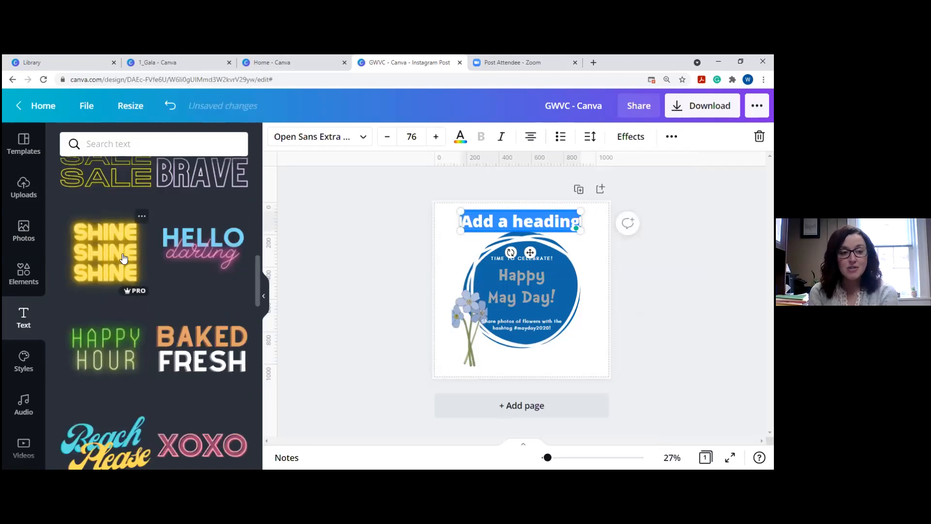
{"action": "left_click_drag", "start_coordinate": [203, 359], "coordinate": [520, 216]}
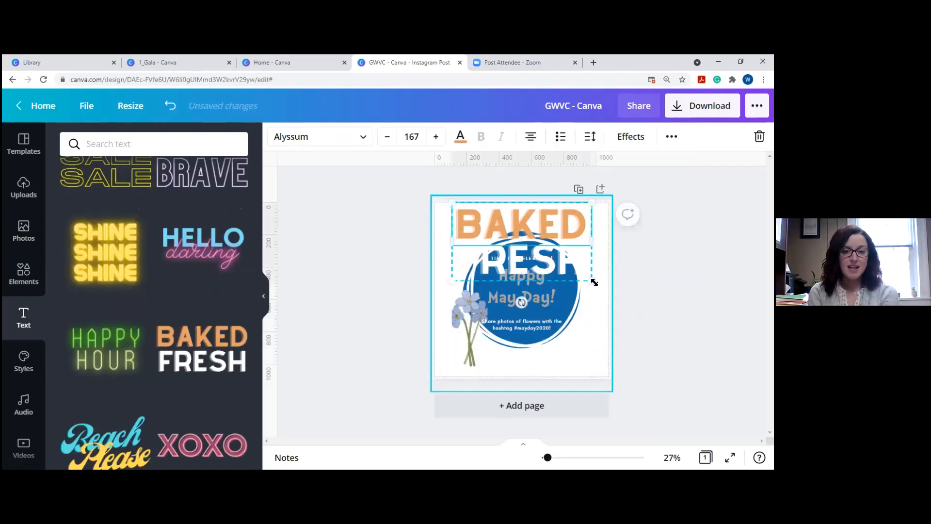
{"action": "left_click_drag", "start_coordinate": [591, 277], "coordinate": [522, 231]}
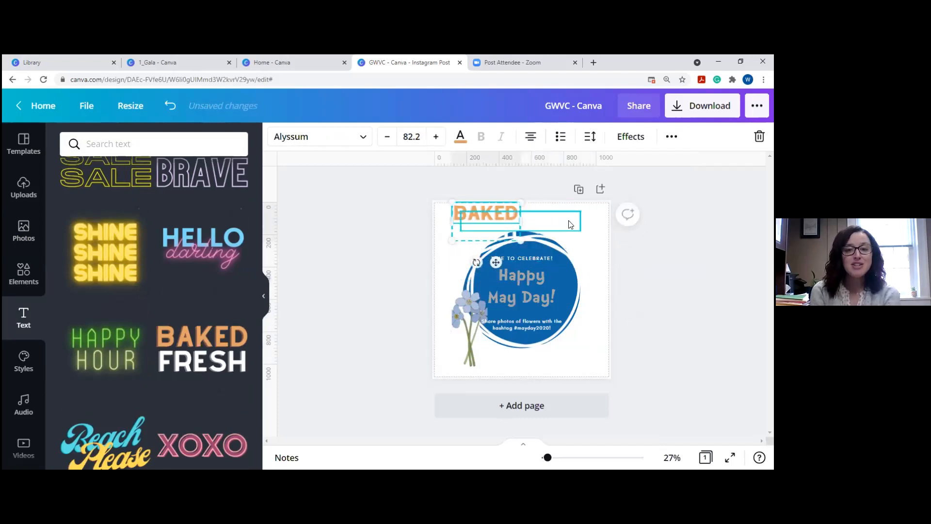
{"action": "left_click", "coordinate": [571, 223]}
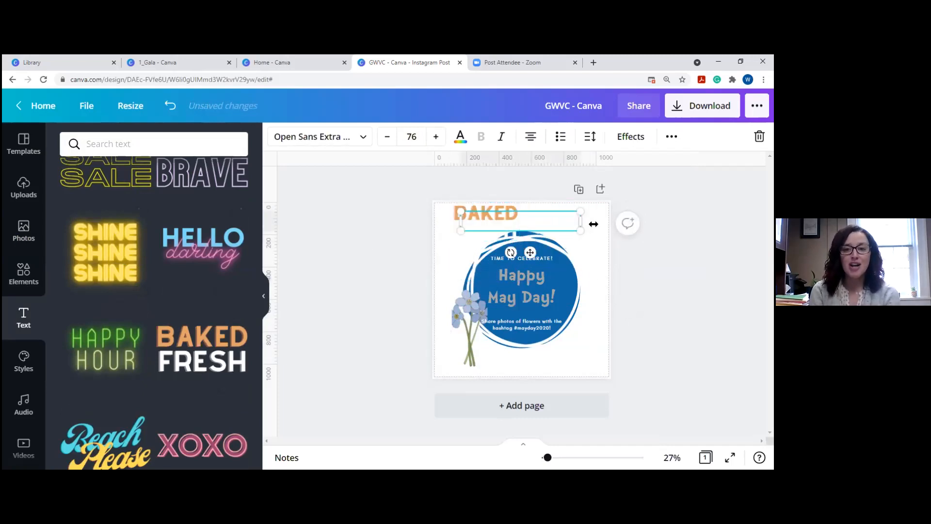
{"action": "left_click", "coordinate": [489, 216]}
{"action": "key", "text": "Delete"}
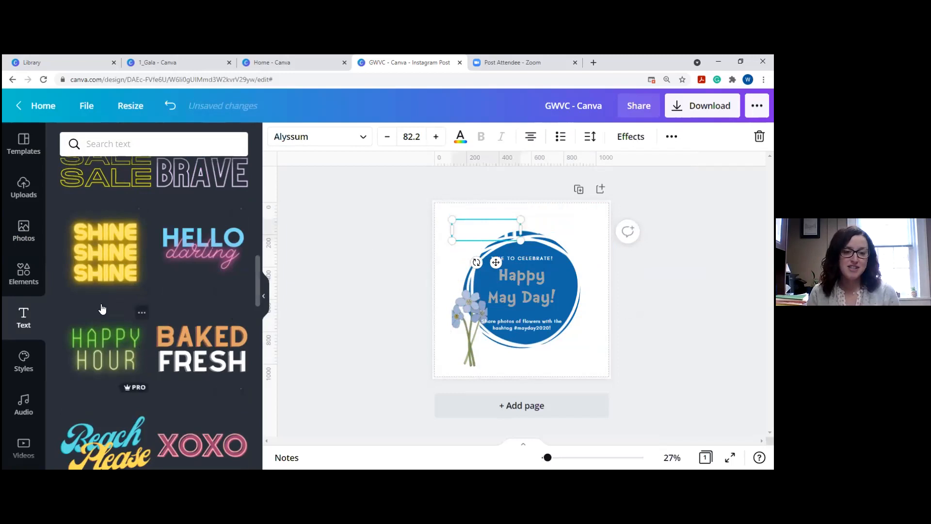
Add the Shine text style and delete its two extra SHINE lines.
{"action": "left_click", "coordinate": [502, 266]}
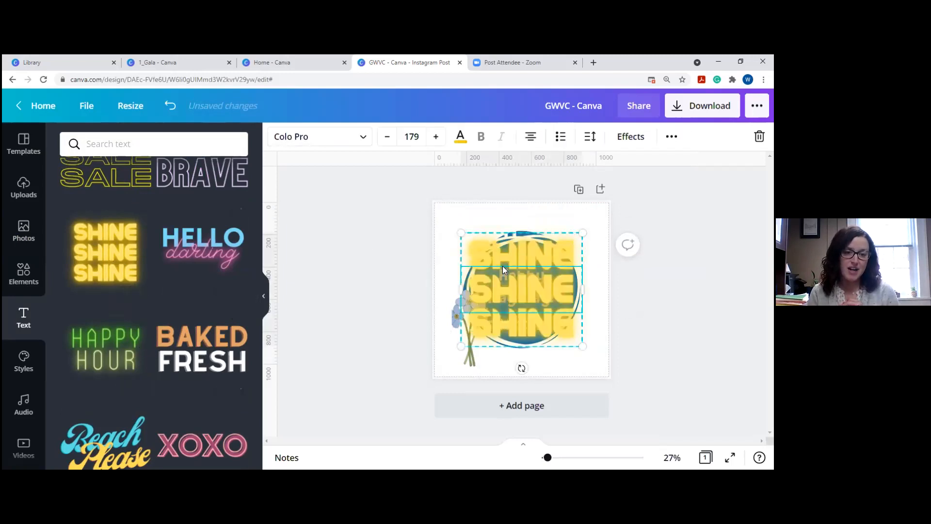
{"action": "key", "text": "Delete"}
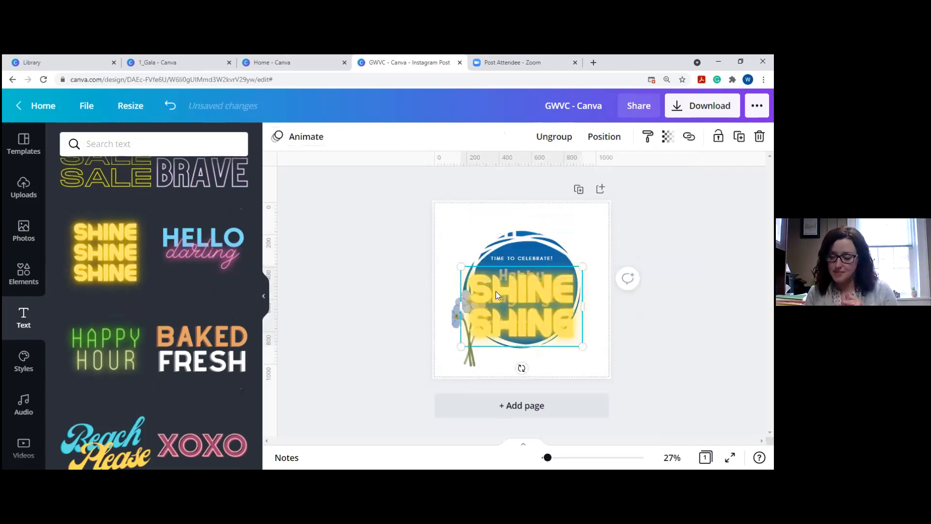
{"action": "left_click", "coordinate": [495, 291]}
{"action": "key", "text": "Delete"}
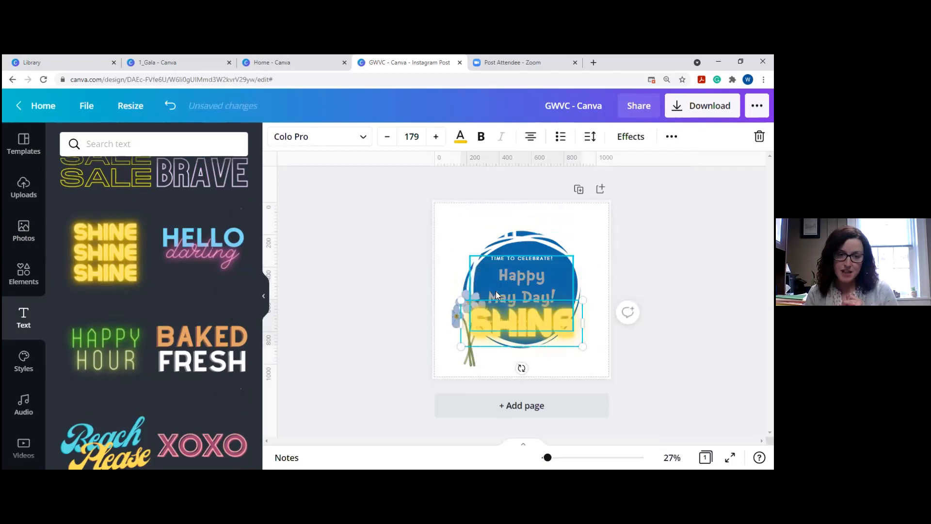
Recolour the Shine word light blue, retype it as HAPPY, and move it above the circle.
{"action": "left_click", "coordinate": [531, 325]}
{"action": "key", "text": "Delete"}
{"action": "left_click_drag", "start_coordinate": [529, 326], "coordinate": [482, 325]}
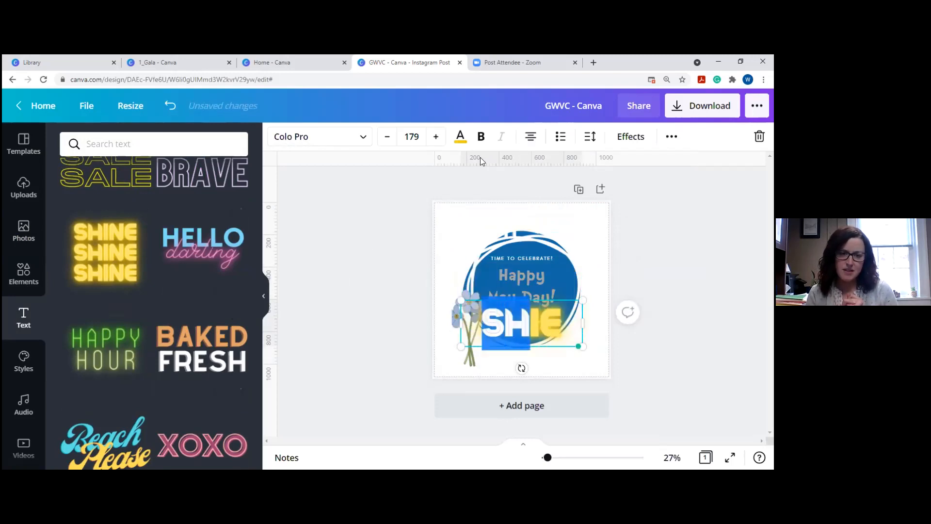
{"action": "left_click", "coordinate": [461, 136]}
{"action": "left_click", "coordinate": [210, 281]}
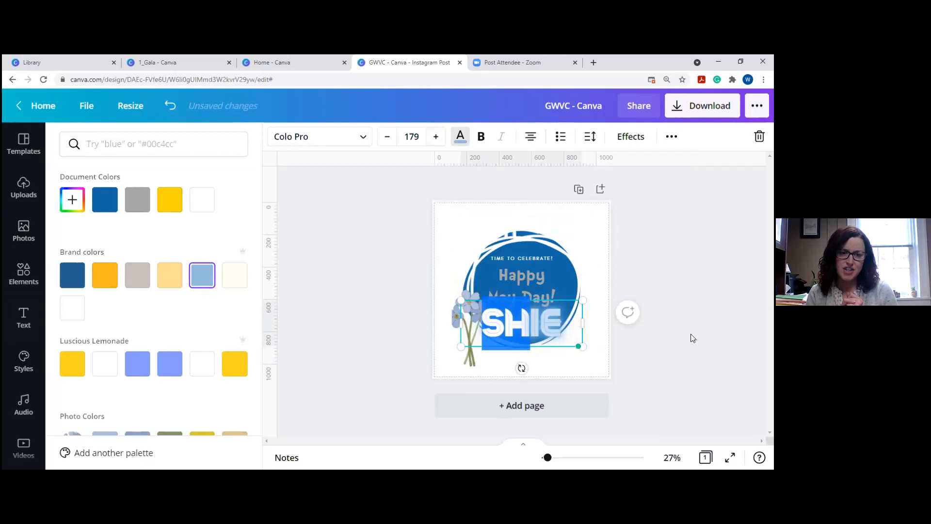
{"action": "left_click_drag", "start_coordinate": [565, 319], "coordinate": [485, 320]}
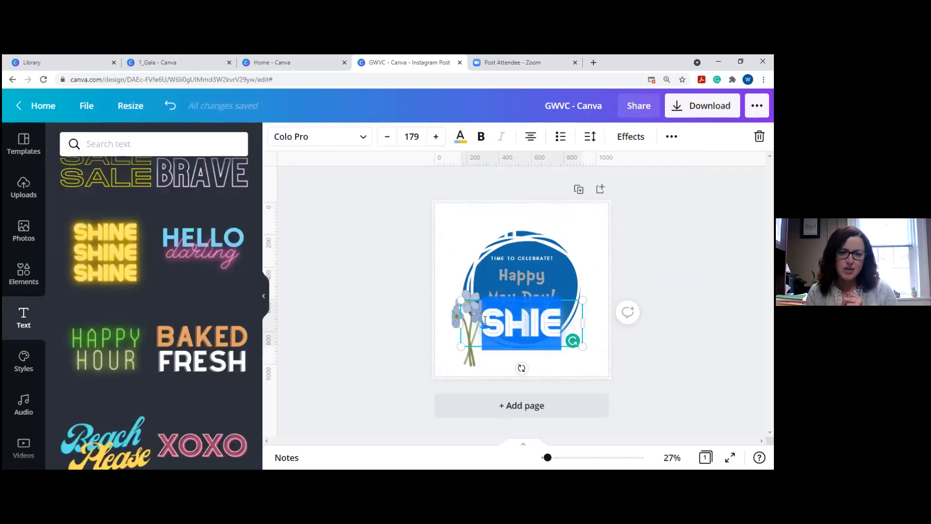
{"action": "type", "text": "HAPPY"}
{"action": "left_click_drag", "start_coordinate": [501, 299], "coordinate": [519, 200]}
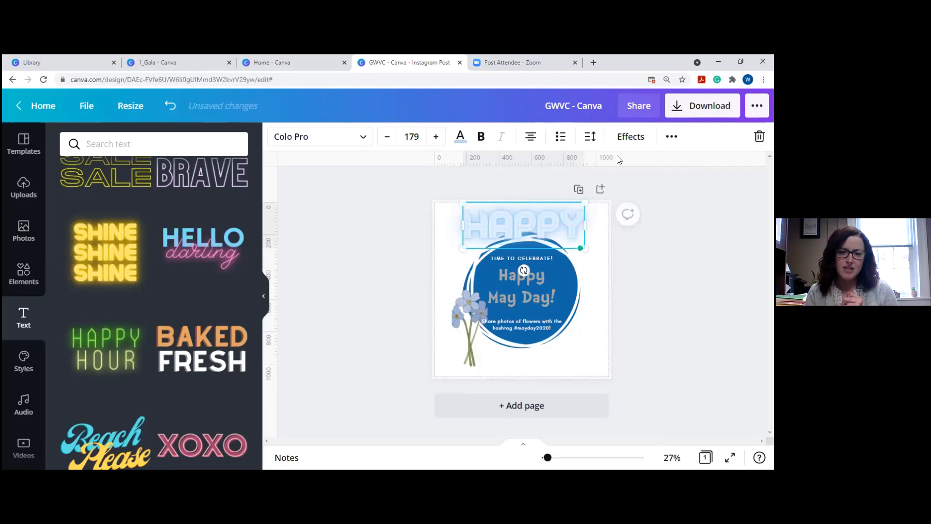
{"action": "left_click", "coordinate": [630, 137]}
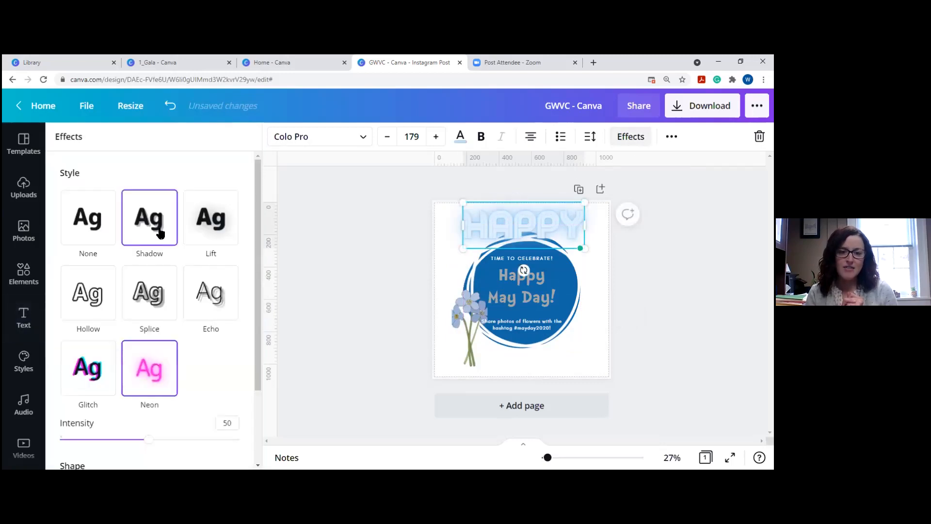
Try Splice and Echo (offset 27) effects on HAPPY, then settle on Neon.
{"action": "left_click", "coordinate": [154, 311]}
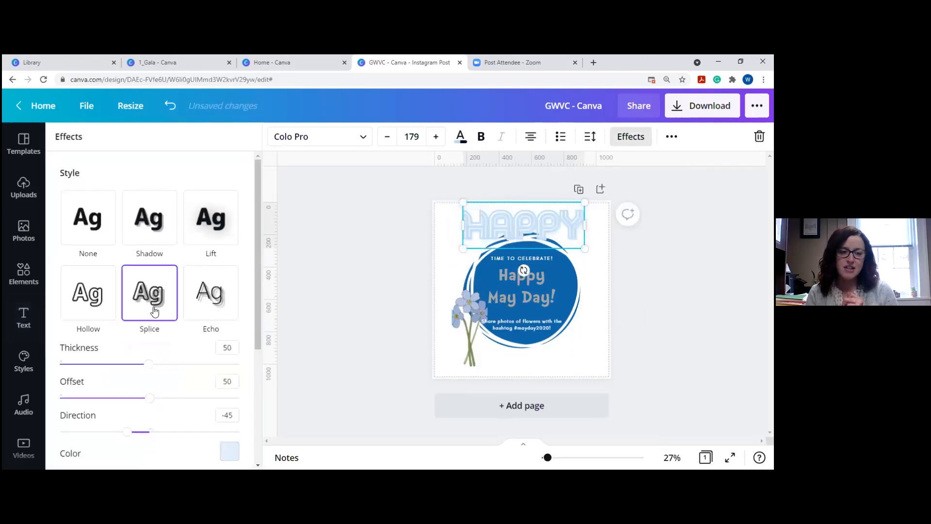
{"action": "left_click", "coordinate": [202, 296]}
{"action": "mouse_move", "coordinate": [149, 363]}
{"action": "left_mouse_down"}
{"action": "mouse_move", "coordinate": [107, 372]}
{"action": "mouse_move", "coordinate": [153, 365]}
{"action": "left_mouse_up"}
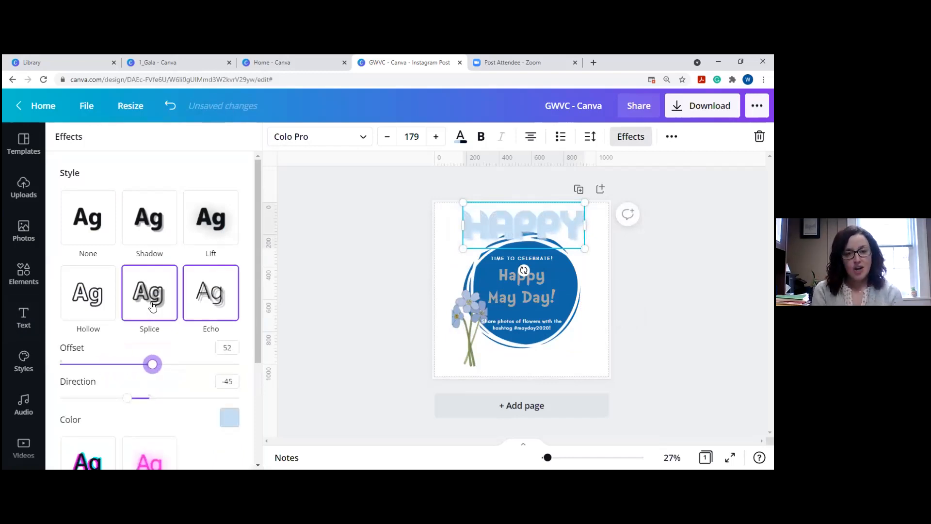
{"action": "scroll", "coordinate": [149, 316], "scroll_direction": "down", "scroll_amount": 3}
{"action": "left_click", "coordinate": [150, 331]}
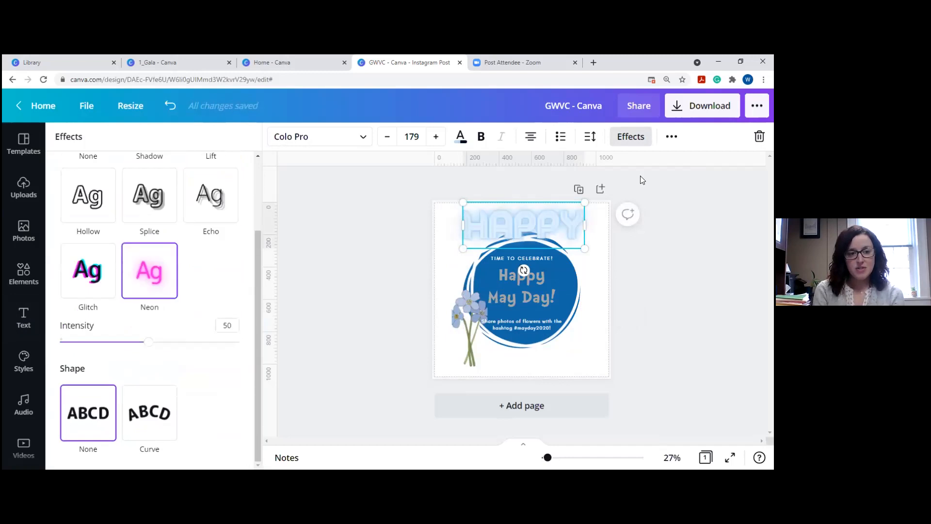
Spread HAPPY's letter spacing wide, then bring it back down.
{"action": "left_click", "coordinate": [593, 140]}
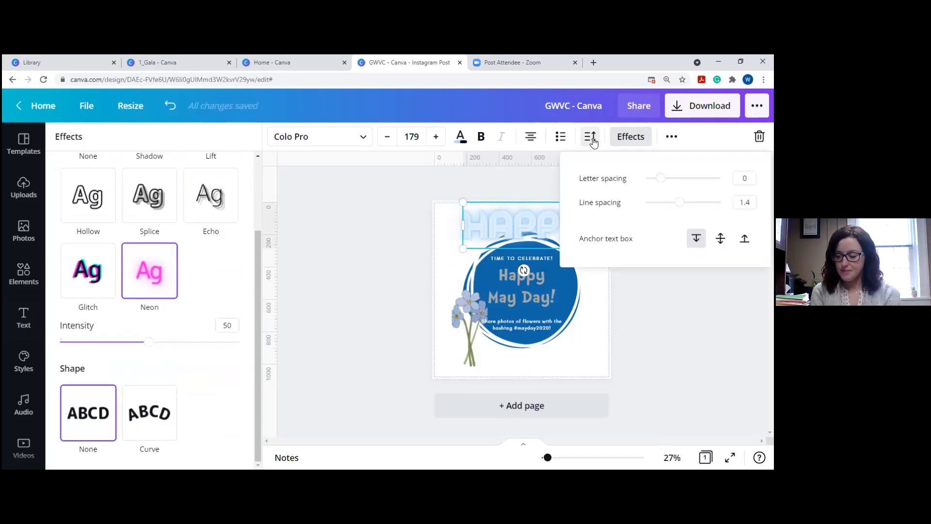
{"action": "left_click_drag", "start_coordinate": [660, 178], "coordinate": [669, 178]}
{"action": "left_click", "coordinate": [697, 345]}
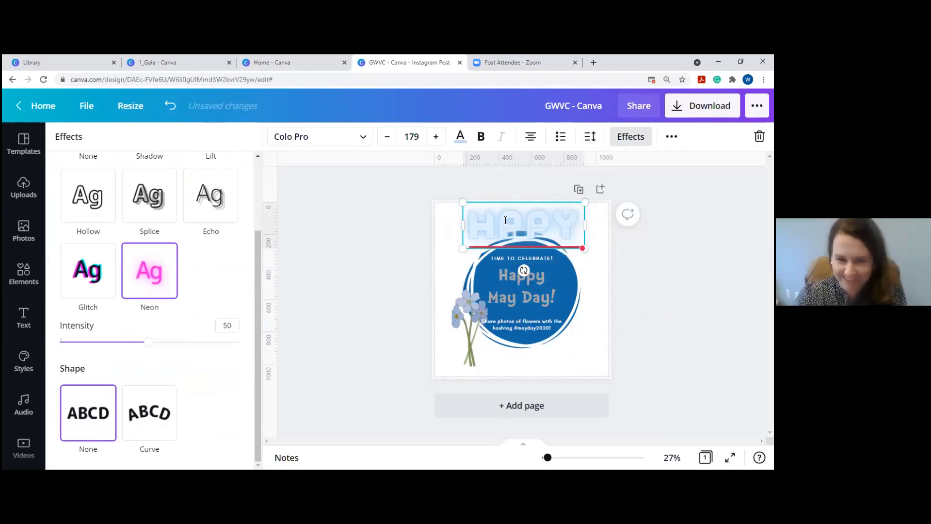
Change the HAPPY headline's font to Arimo.
{"action": "left_click", "coordinate": [502, 202]}
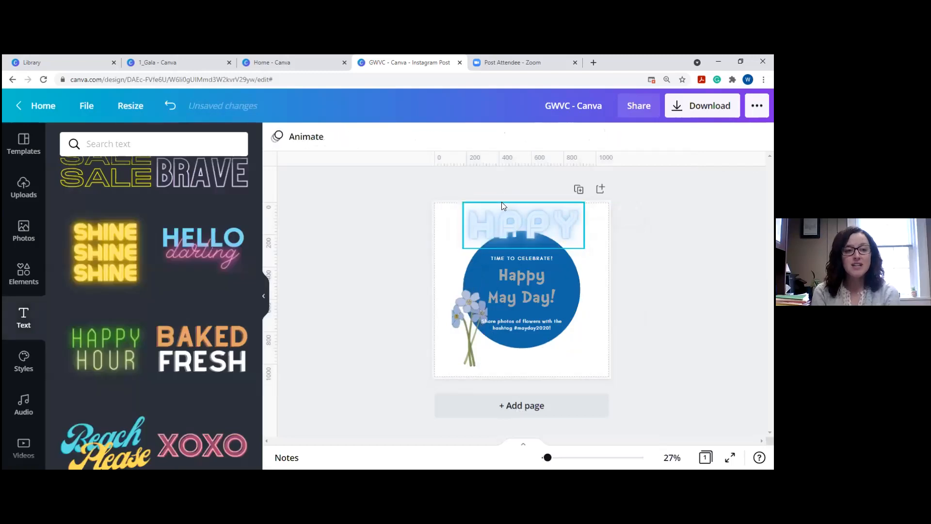
{"action": "left_click", "coordinate": [507, 228]}
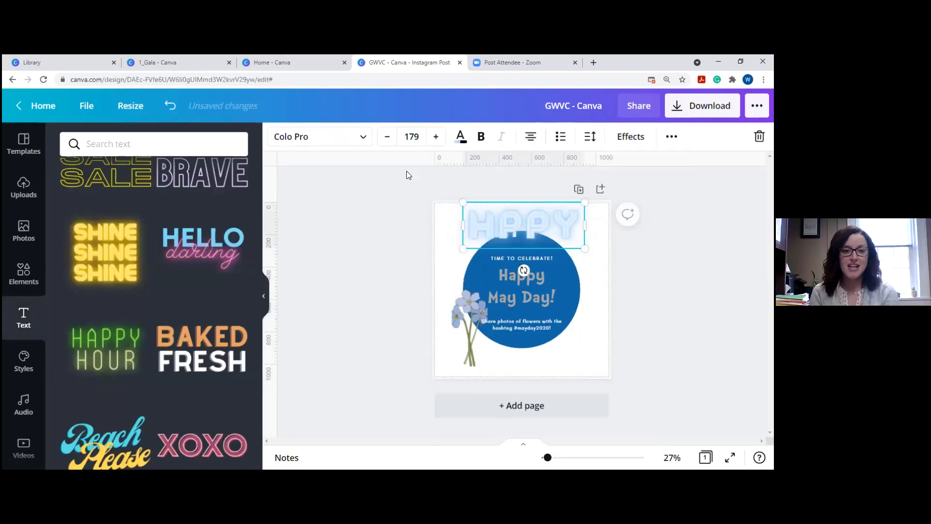
{"action": "left_click", "coordinate": [316, 136]}
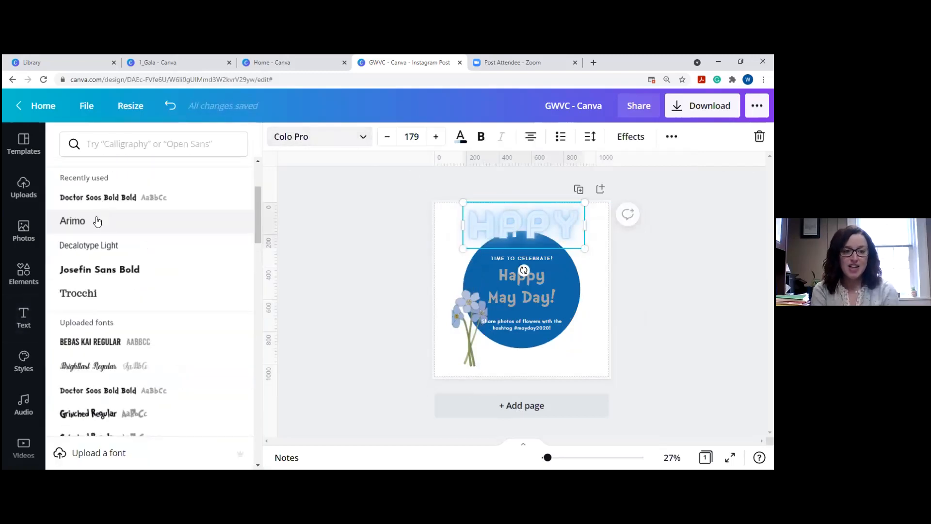
{"action": "left_click", "coordinate": [97, 221]}
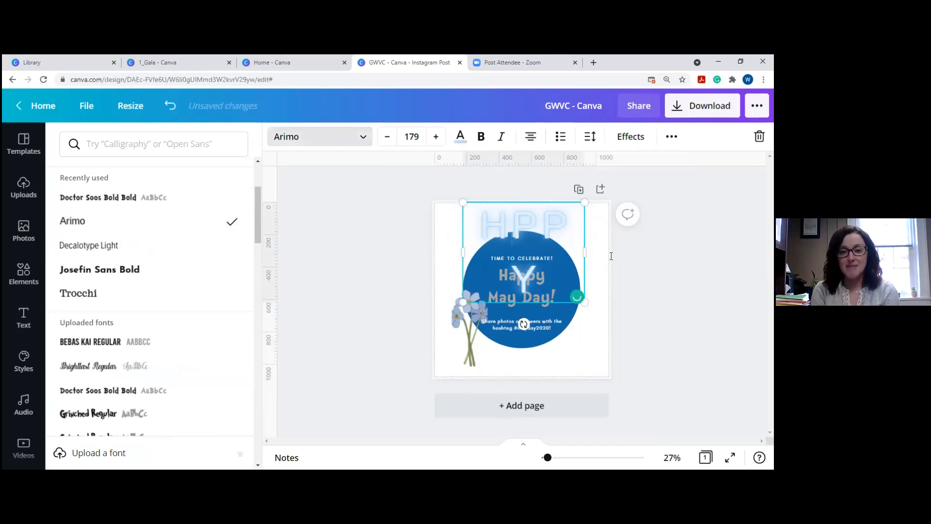
{"action": "left_click", "coordinate": [489, 221]}
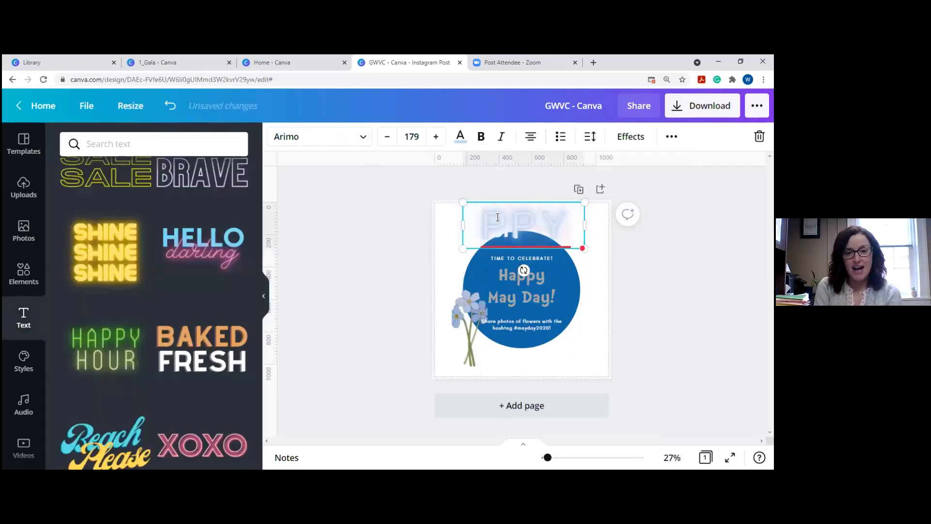
Delete the HAPPY text box from the design.
{"action": "left_click", "coordinate": [490, 221]}
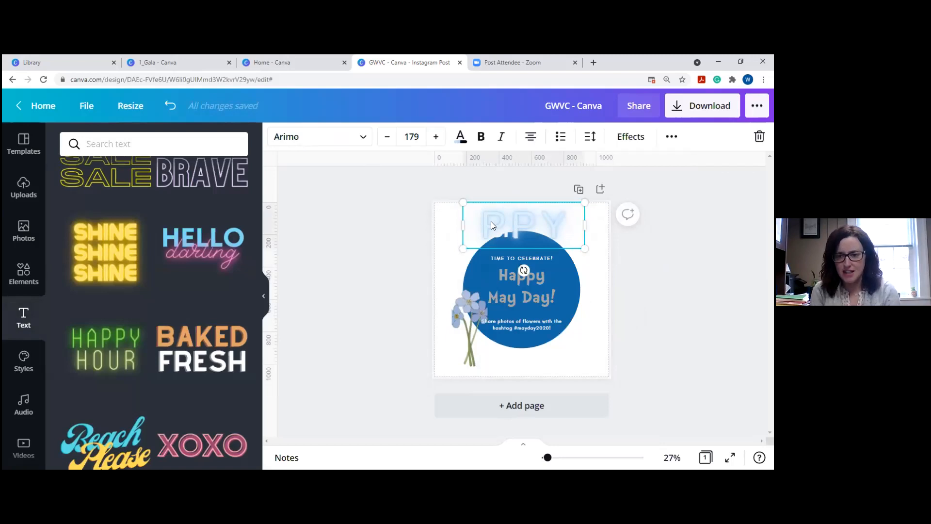
{"action": "left_click", "coordinate": [488, 224]}
{"action": "key", "text": "Delete"}
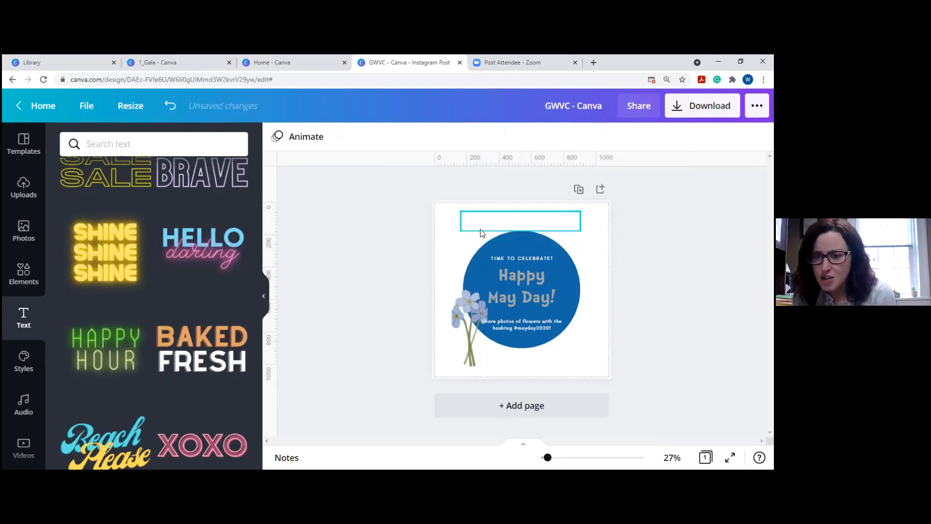
{"action": "scroll", "coordinate": [24, 322], "scroll_direction": "down", "scroll_amount": 3}
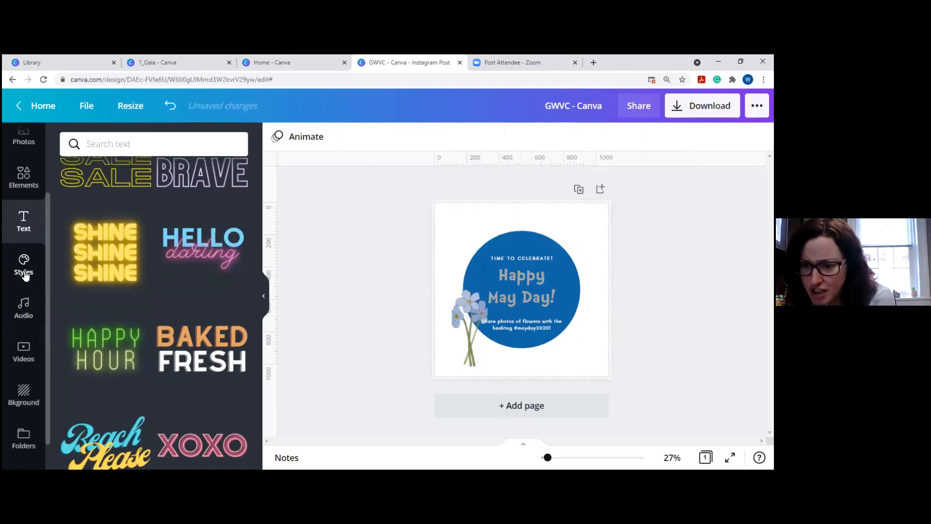
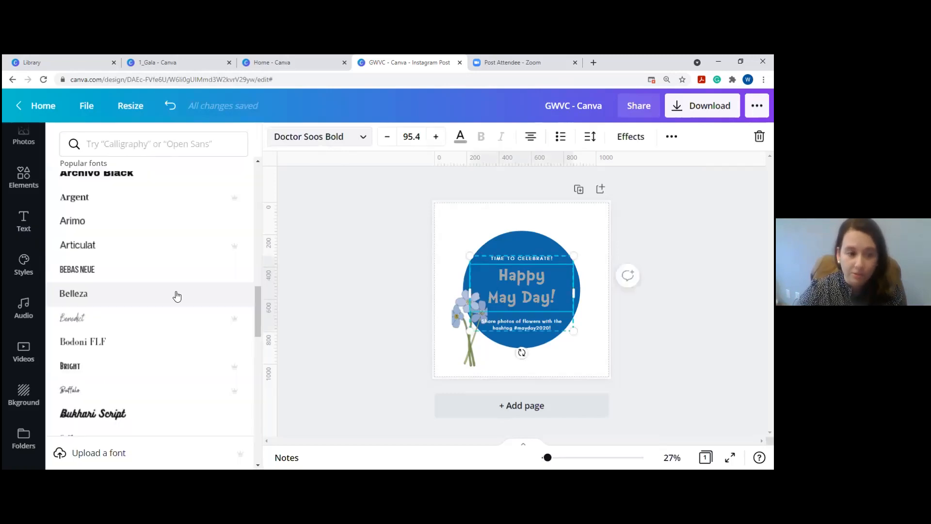
Search fonts for the Happy May Day! text under Handwriting, scroll results, then clear the search.
{"action": "scroll", "coordinate": [177, 294], "scroll_direction": "down", "scroll_amount": 10}
{"action": "left_click", "coordinate": [129, 143]}
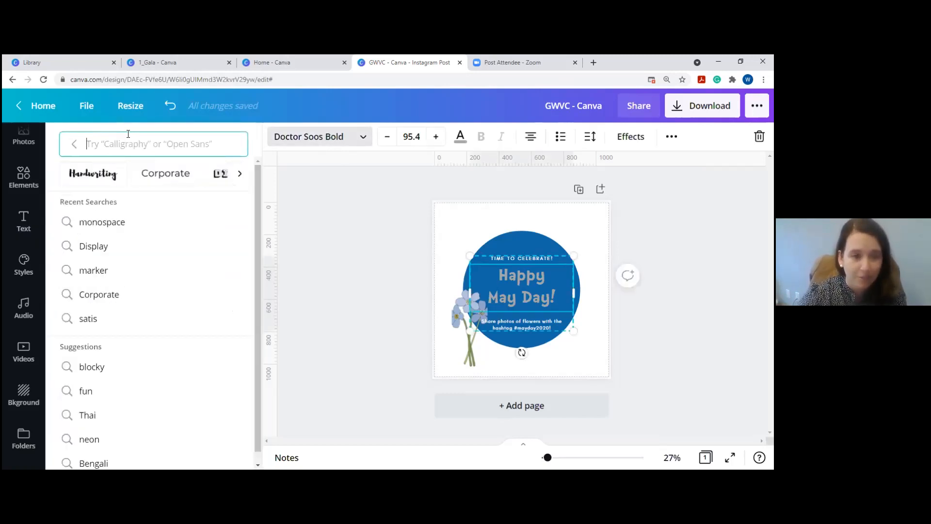
{"action": "left_click", "coordinate": [119, 174]}
{"action": "scroll", "coordinate": [128, 282], "scroll_direction": "down", "scroll_amount": 6}
{"action": "scroll", "coordinate": [129, 280], "scroll_direction": "down", "scroll_amount": 5}
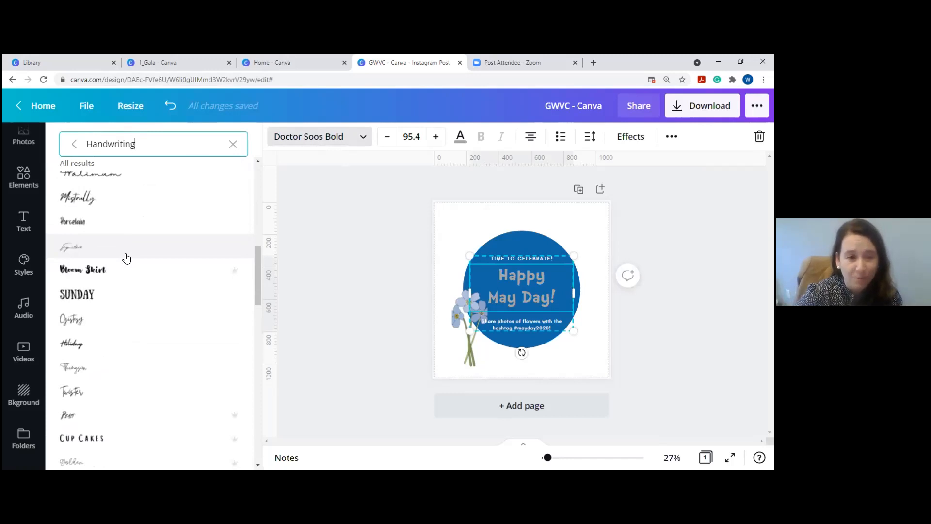
{"action": "left_click", "coordinate": [234, 148]}
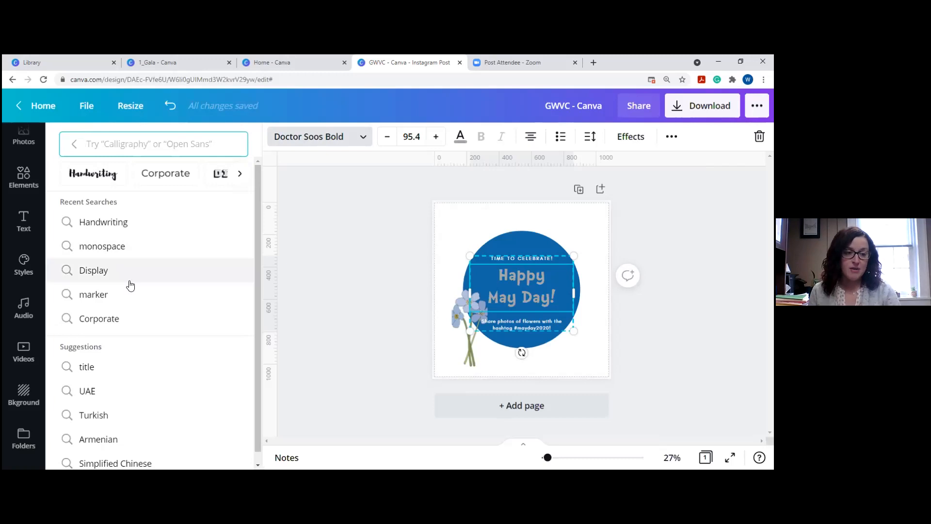
Scroll through the popular fonts list, keeping Doctor Soos Bold on the heading.
{"action": "scroll", "coordinate": [131, 284], "scroll_direction": "down", "scroll_amount": 1}
{"action": "left_click", "coordinate": [75, 144]}
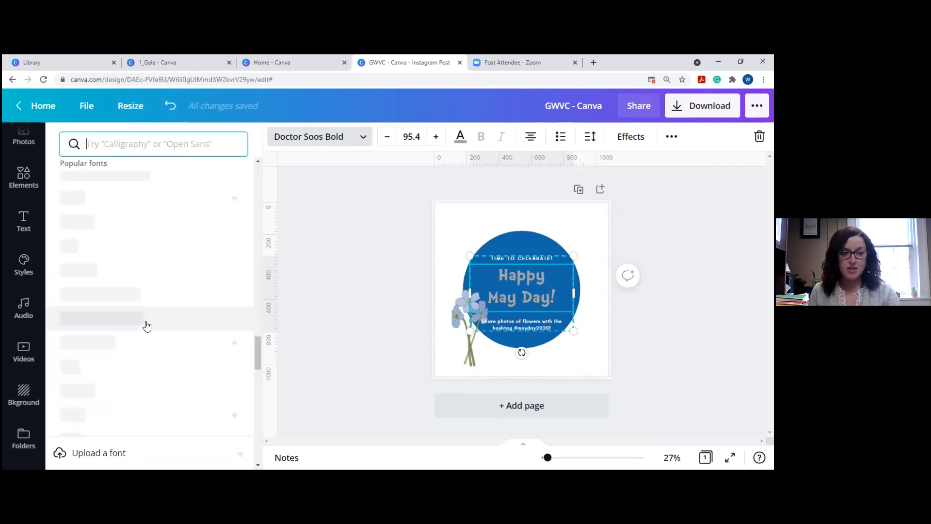
{"action": "scroll", "coordinate": [142, 306], "scroll_direction": "down", "scroll_amount": 5}
{"action": "scroll", "coordinate": [141, 306], "scroll_direction": "down", "scroll_amount": 5}
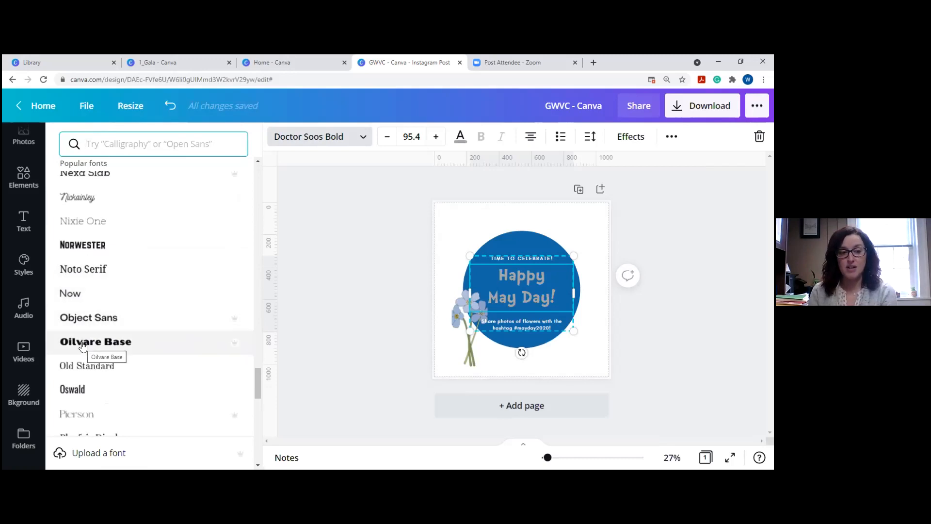
{"action": "scroll", "coordinate": [154, 275], "scroll_direction": "down", "scroll_amount": 3}
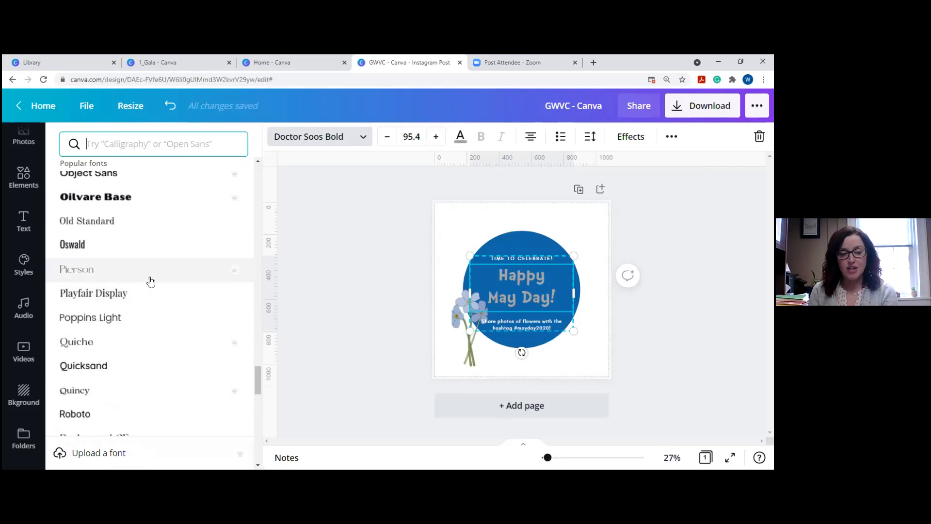
{"action": "left_click", "coordinate": [90, 144]}
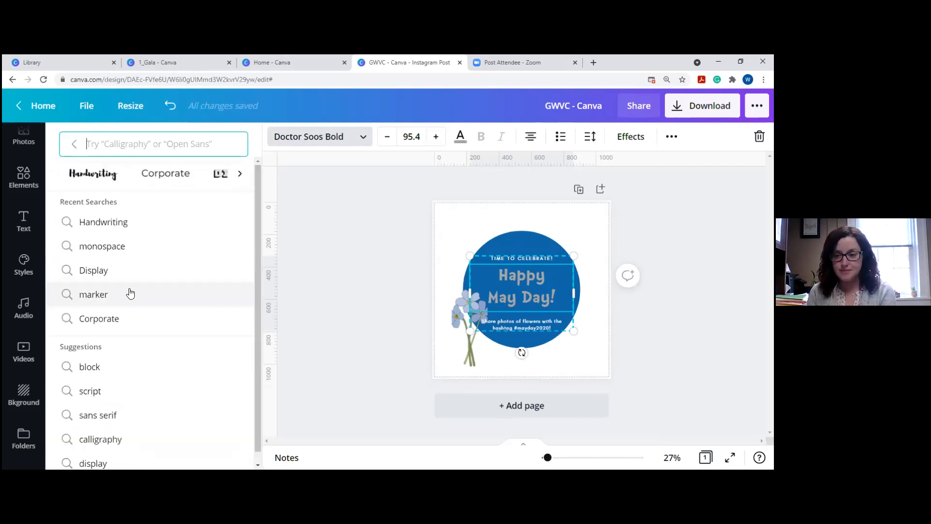
{"action": "left_click", "coordinate": [74, 144]}
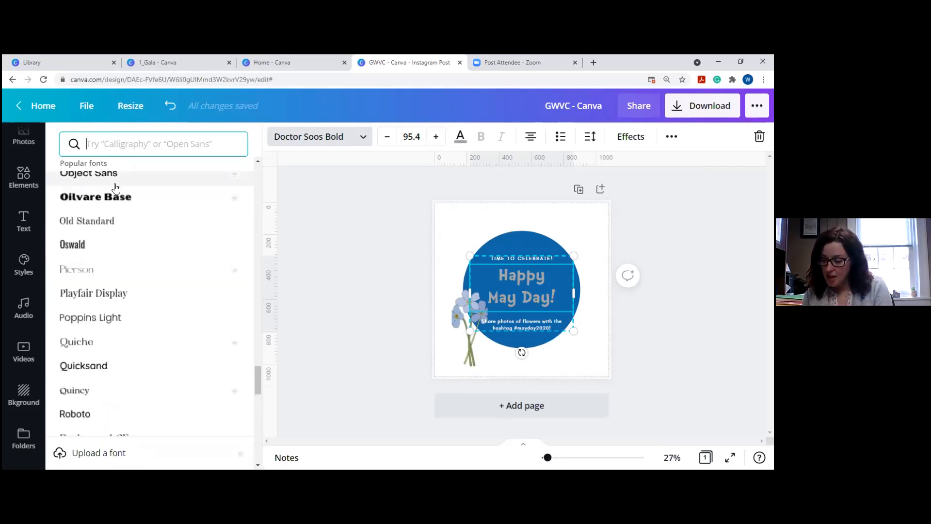
Try the Luscious Lemonade and brand colour palettes, settling back on Luscious Lemonade.
{"action": "left_click", "coordinate": [27, 265]}
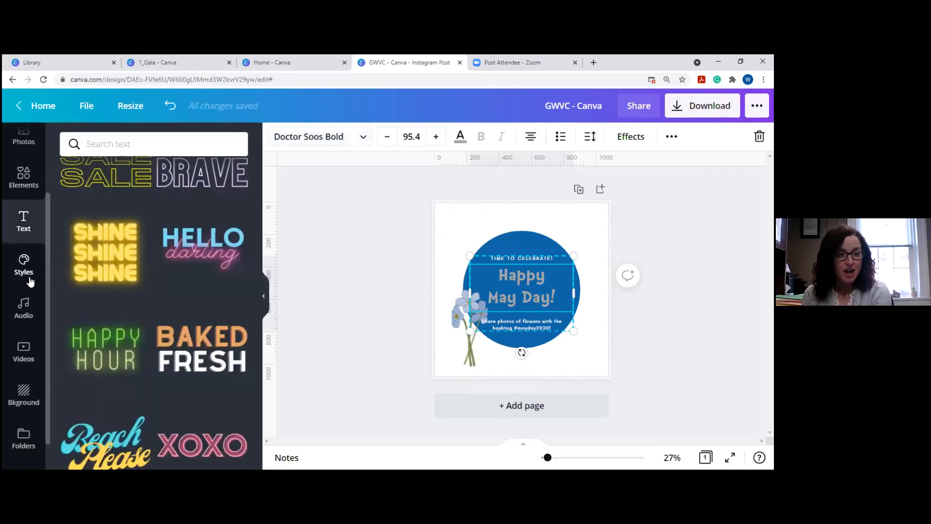
{"action": "left_click", "coordinate": [25, 277]}
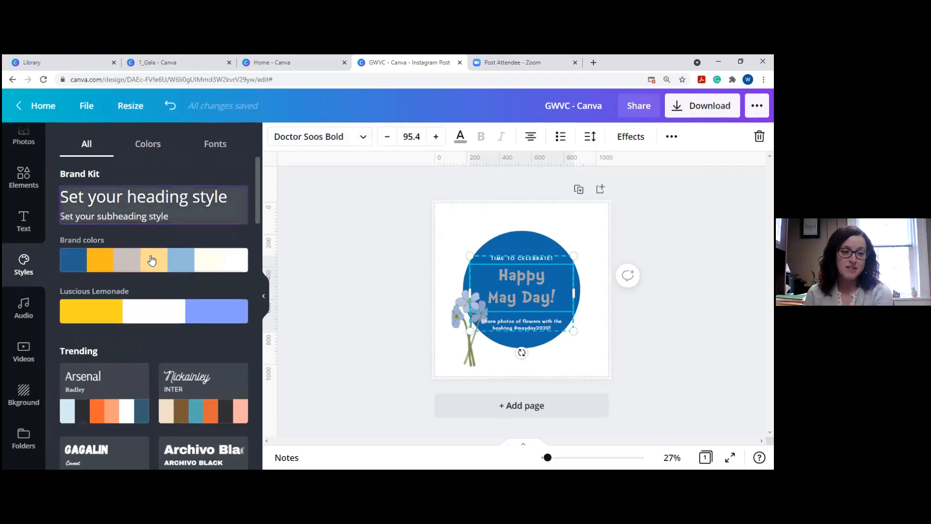
{"action": "scroll", "coordinate": [150, 311], "scroll_direction": "down", "scroll_amount": 1}
{"action": "scroll", "coordinate": [149, 311], "scroll_direction": "down", "scroll_amount": 3}
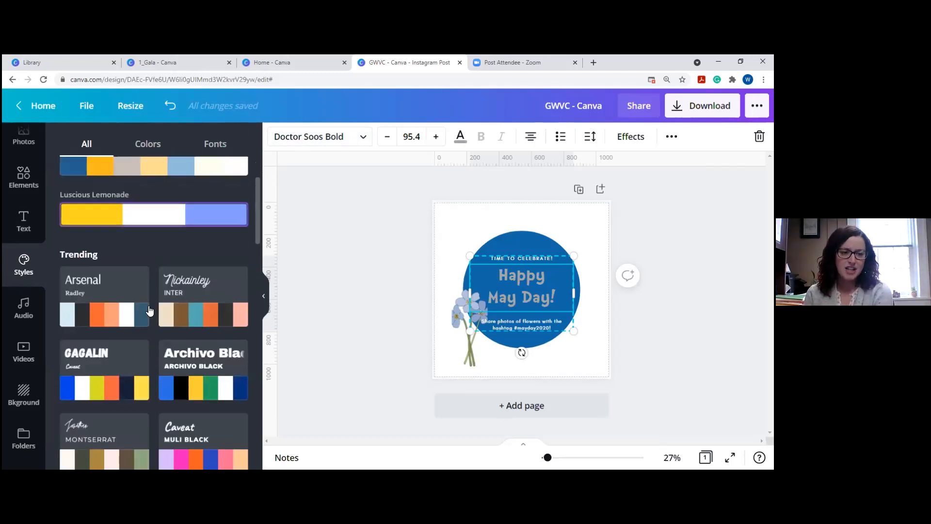
{"action": "scroll", "coordinate": [129, 309], "scroll_direction": "up", "scroll_amount": 4}
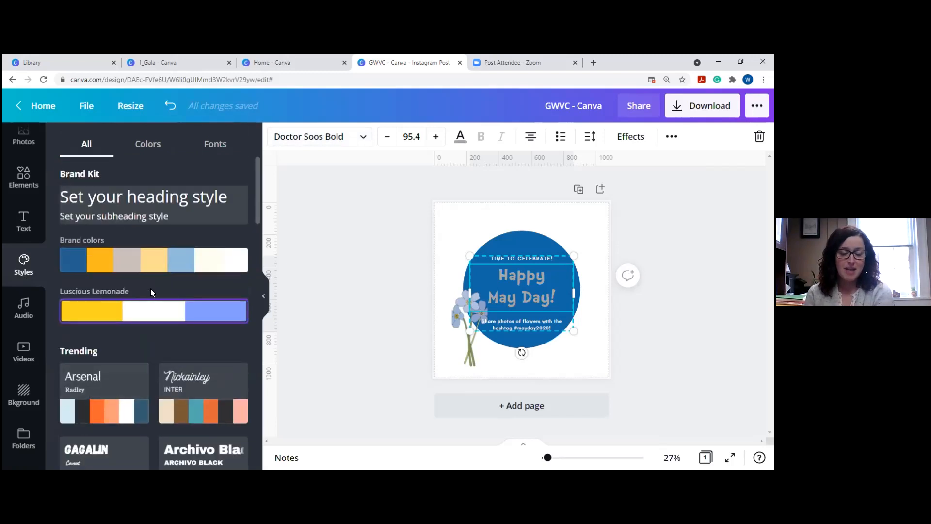
{"action": "left_click", "coordinate": [152, 291]}
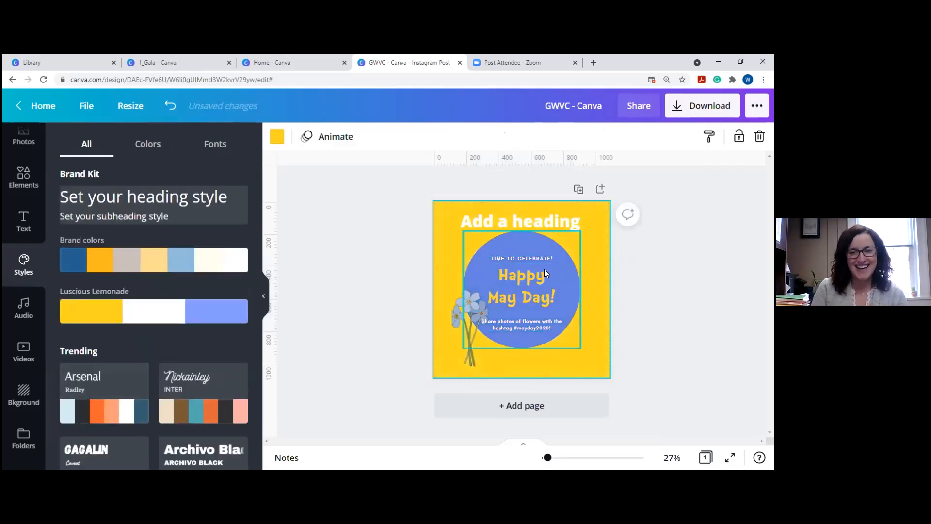
{"action": "left_click", "coordinate": [97, 257]}
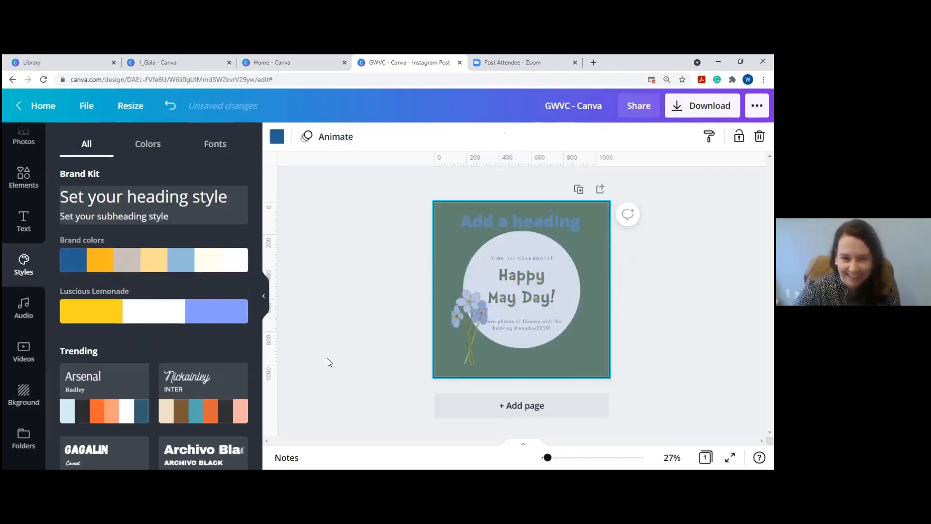
{"action": "left_click", "coordinate": [131, 322]}
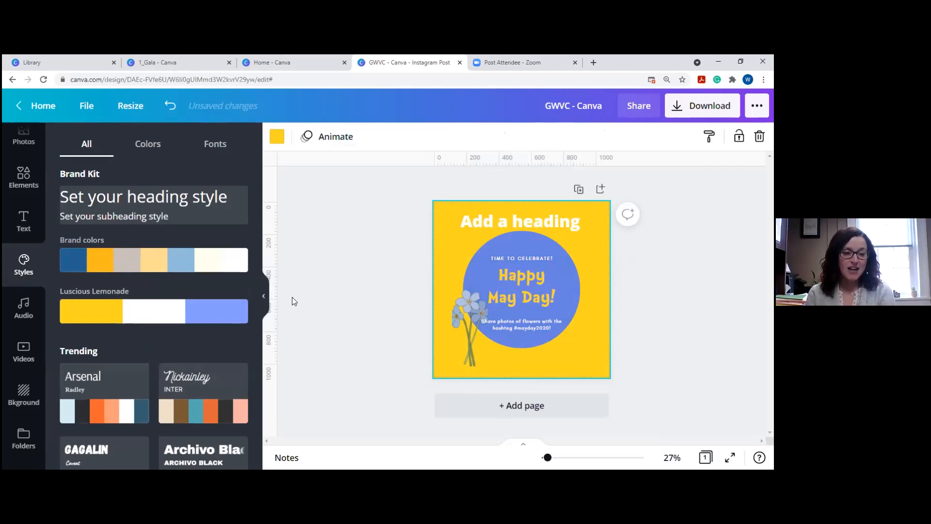
Try the Caveat and Muli Black style, then the Tenor Sans style.
{"action": "scroll", "coordinate": [160, 324], "scroll_direction": "down", "scroll_amount": 3}
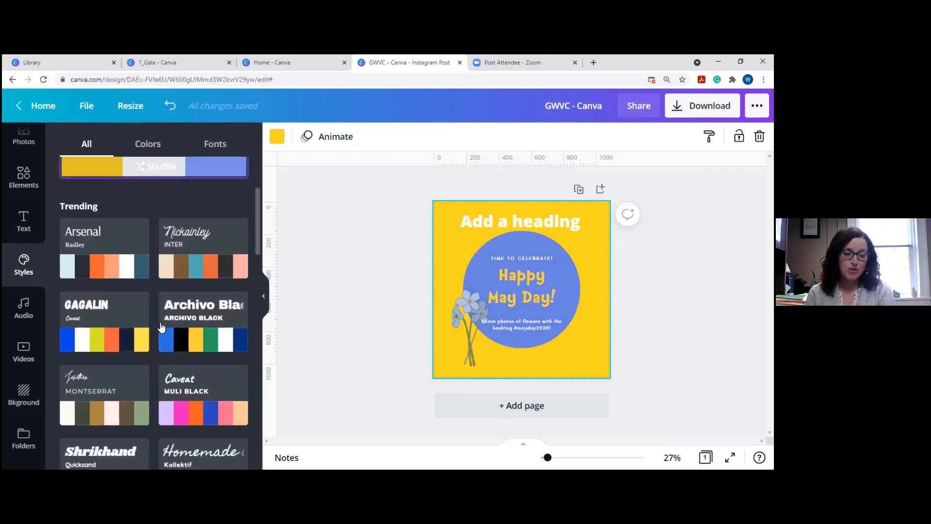
{"action": "scroll", "coordinate": [161, 328], "scroll_direction": "down", "scroll_amount": 2}
{"action": "left_click", "coordinate": [179, 316]}
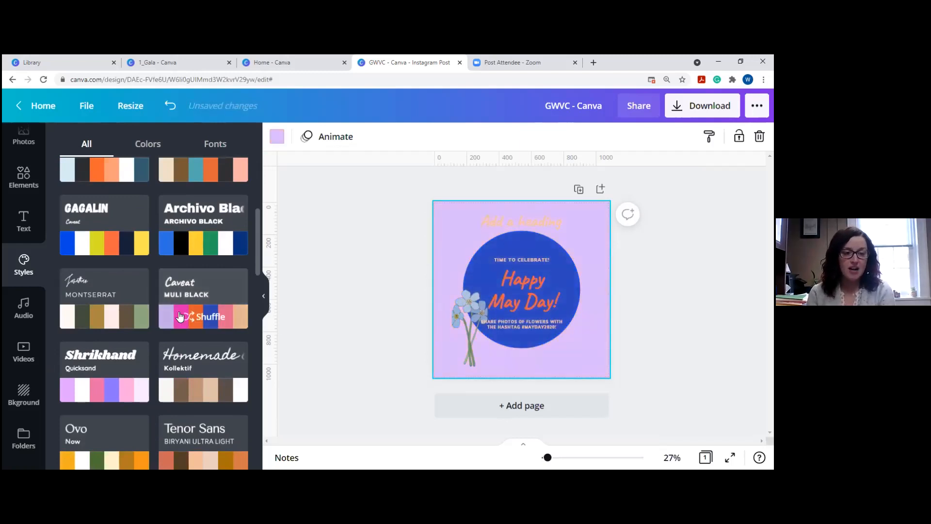
{"action": "scroll", "coordinate": [180, 317], "scroll_direction": "down", "scroll_amount": 2}
{"action": "left_click", "coordinate": [181, 350]}
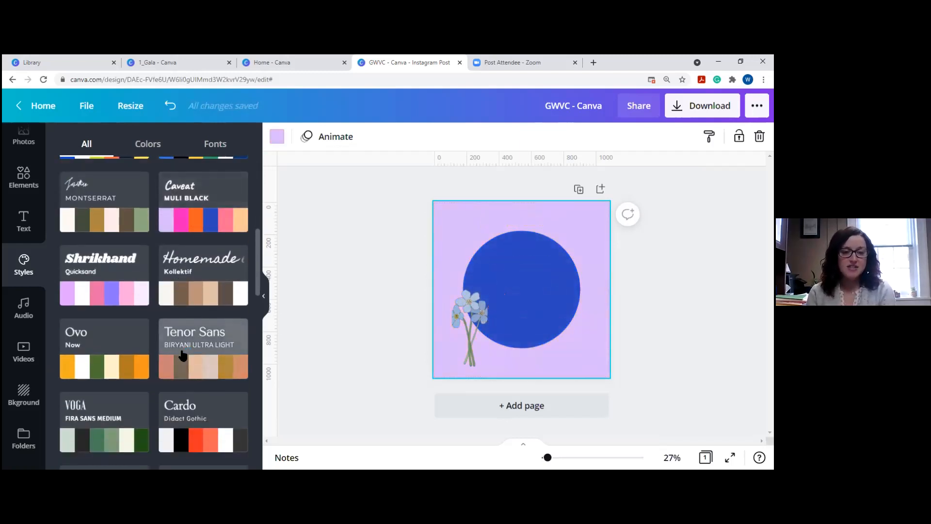
Delete the Add a heading text box and drag the flowers left.
{"action": "left_click", "coordinate": [520, 216]}
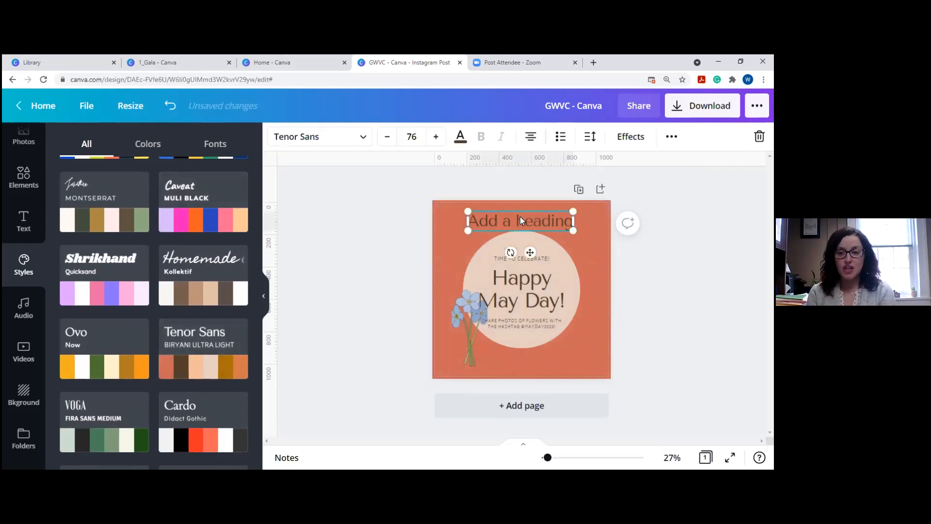
{"action": "key", "text": "Delete"}
{"action": "left_click_drag", "start_coordinate": [473, 310], "coordinate": [454, 315]}
Apply the Abys and Josefin Sans style to the post.
{"action": "scroll", "coordinate": [149, 337], "scroll_direction": "down", "scroll_amount": 2}
{"action": "scroll", "coordinate": [149, 338], "scroll_direction": "down", "scroll_amount": 9}
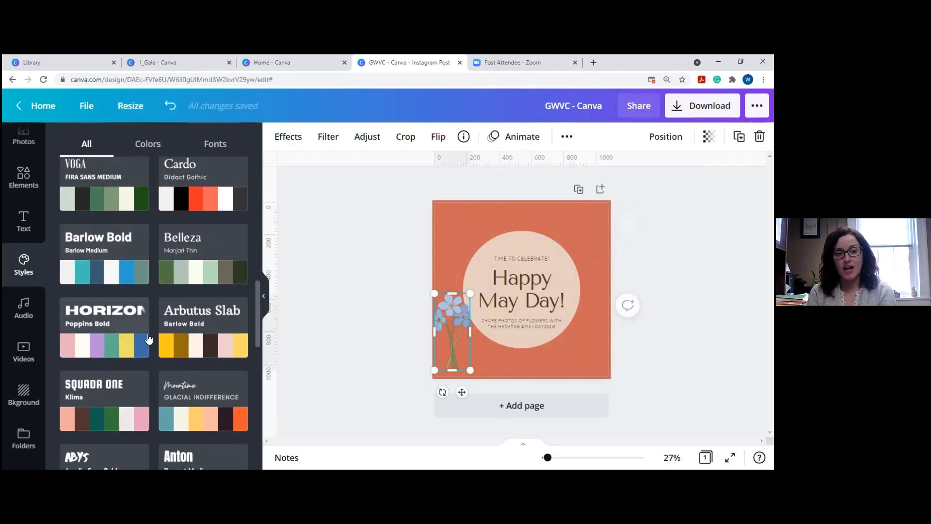
{"action": "scroll", "coordinate": [149, 338], "scroll_direction": "down", "scroll_amount": 2}
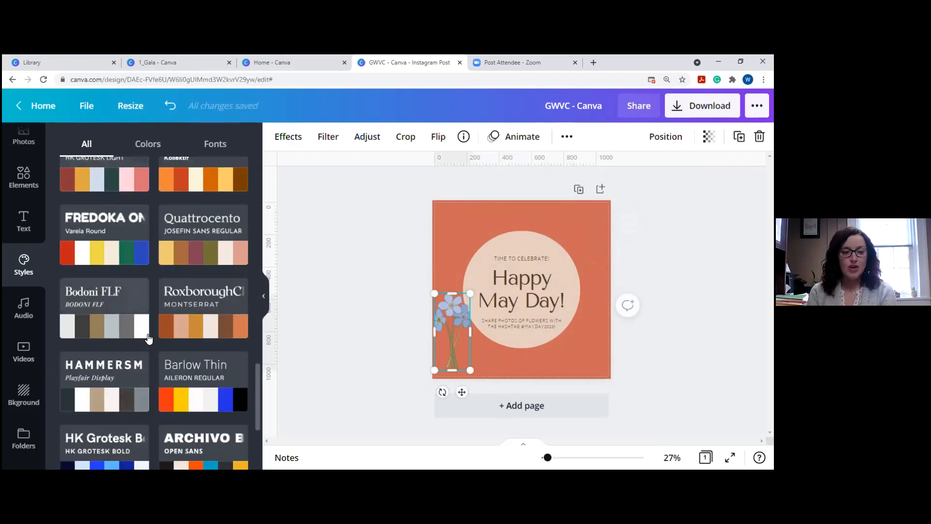
{"action": "scroll", "coordinate": [149, 338], "scroll_direction": "up", "scroll_amount": 5}
{"action": "left_click", "coordinate": [110, 331]}
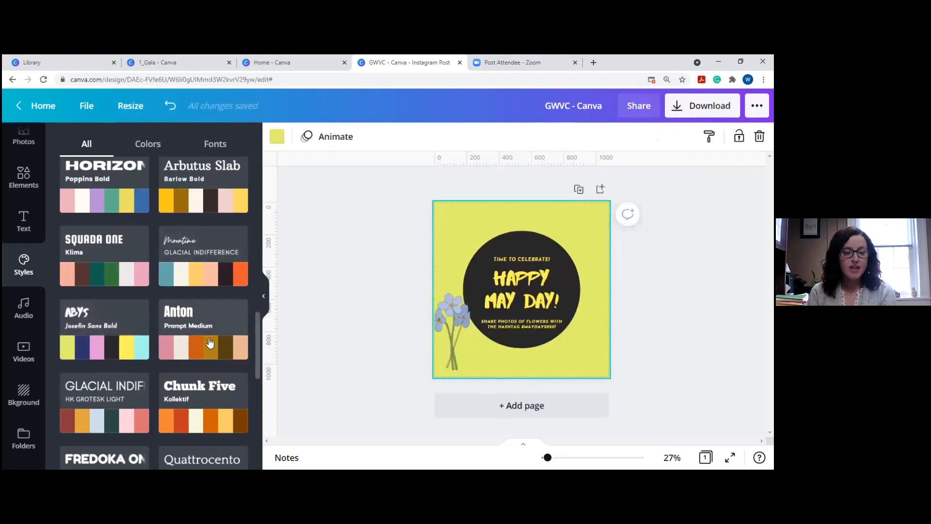
{"action": "left_click", "coordinate": [26, 312]}
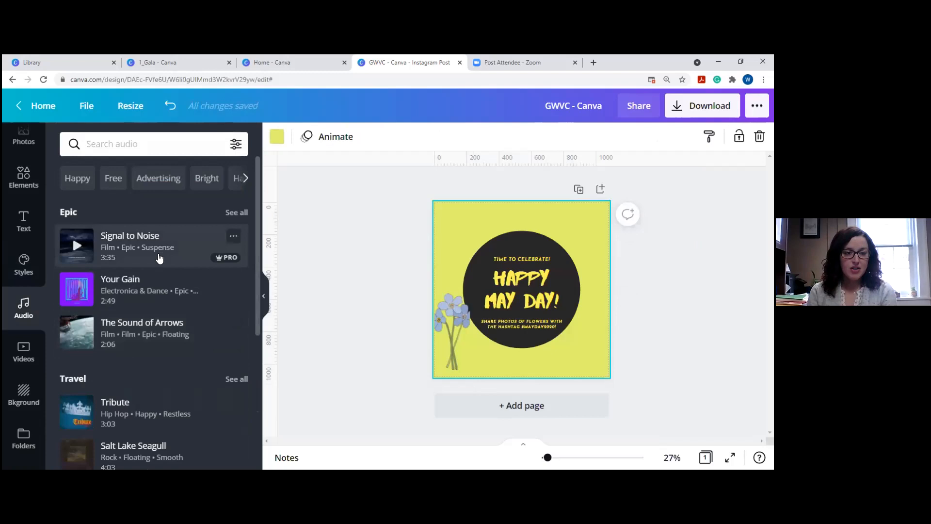
{"action": "scroll", "coordinate": [146, 260], "scroll_direction": "down", "scroll_amount": 1}
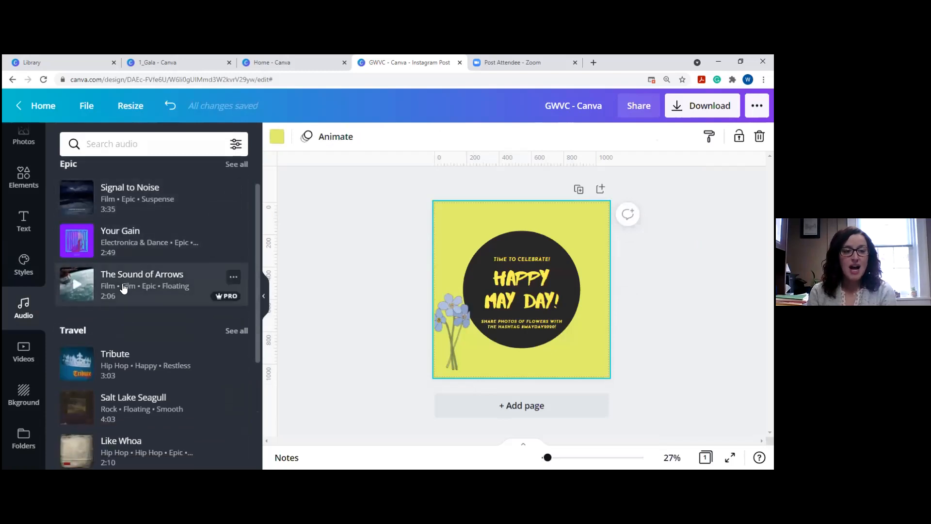
{"action": "left_click", "coordinate": [127, 373]}
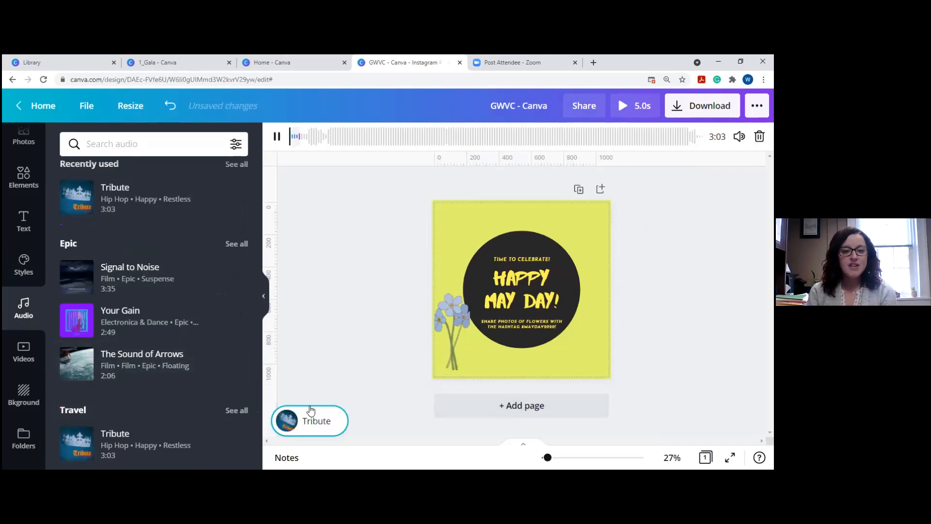
{"action": "left_click", "coordinate": [287, 426]}
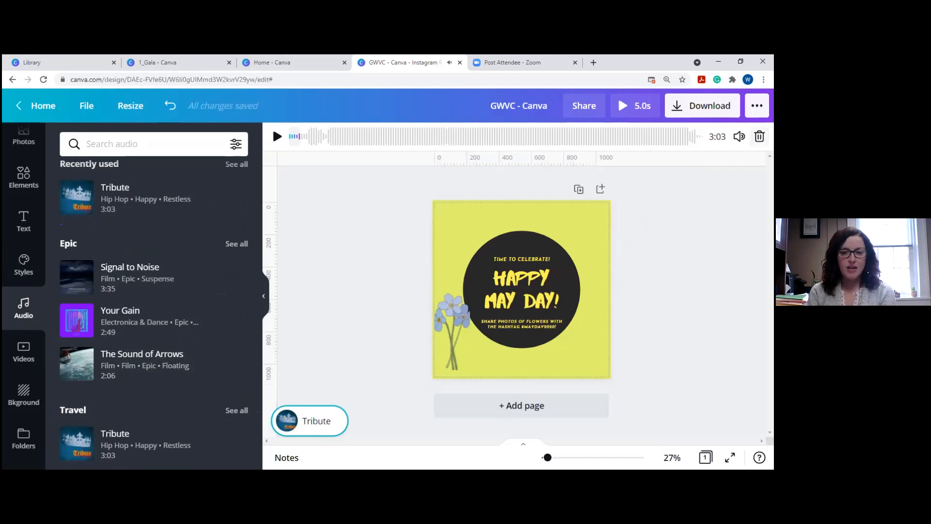
{"action": "left_click", "coordinate": [760, 136]}
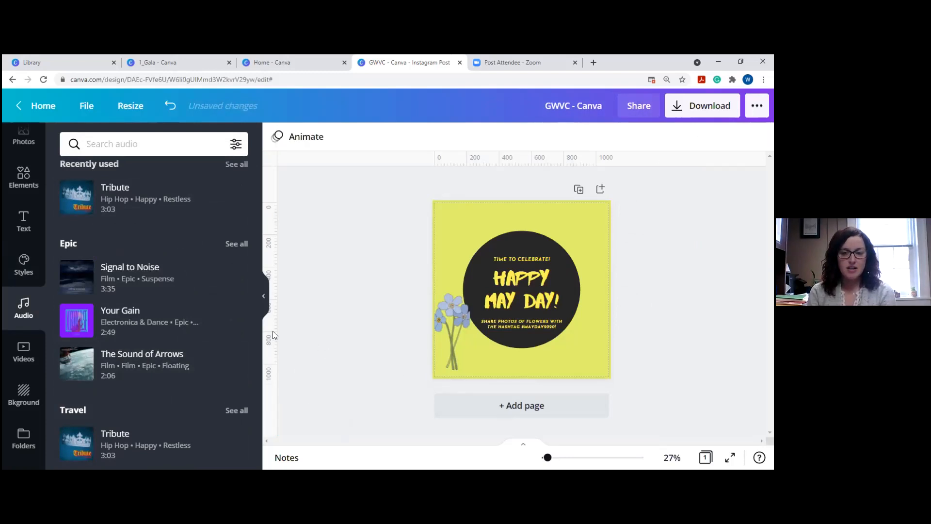
{"action": "scroll", "coordinate": [105, 294], "scroll_direction": "up", "scroll_amount": 1}
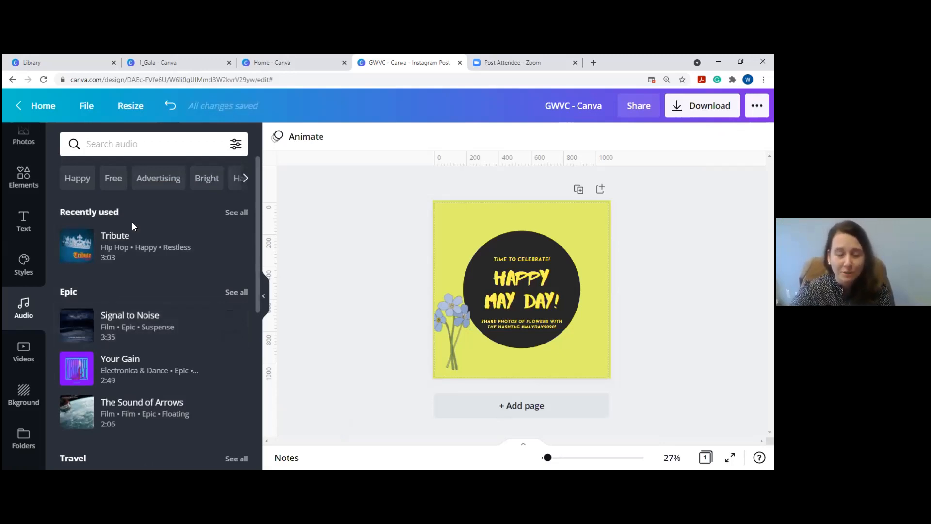
{"action": "mouse_move", "coordinate": [117, 248]}
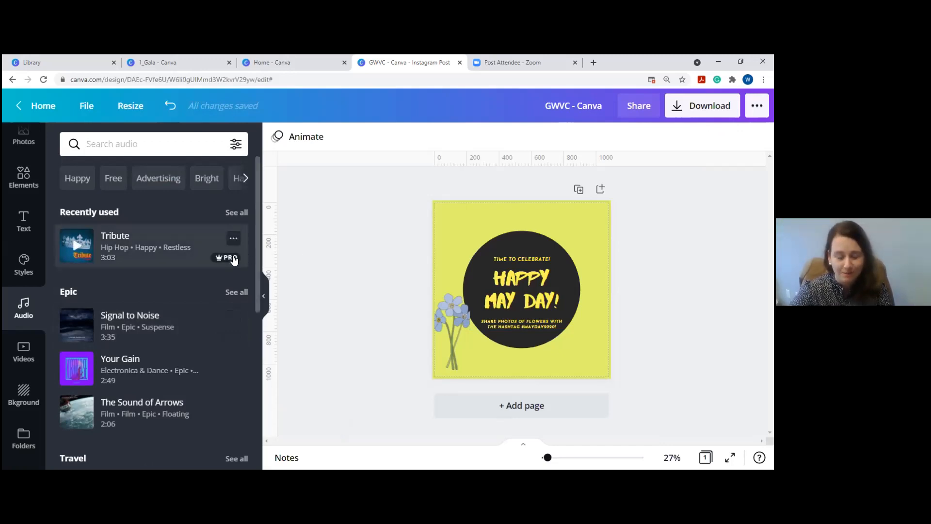
{"action": "mouse_move", "coordinate": [237, 262]}
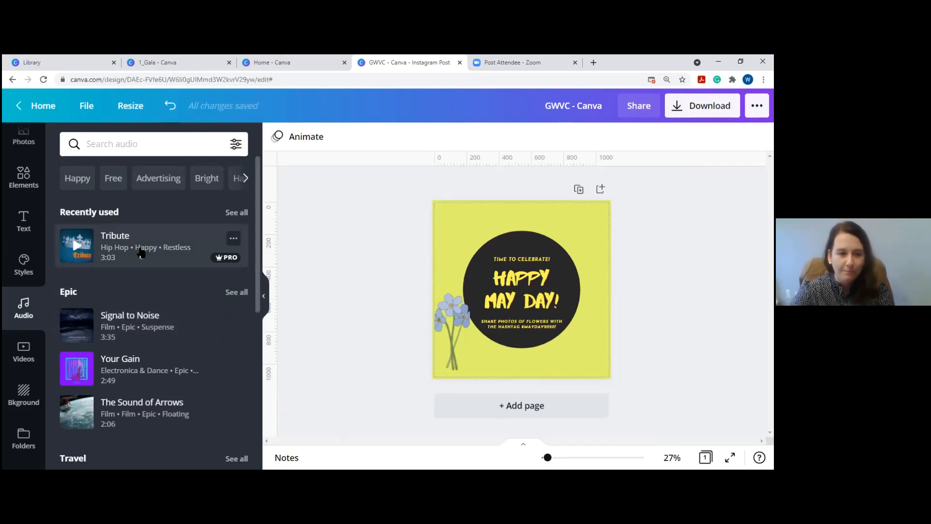
{"action": "left_click", "coordinate": [73, 319]}
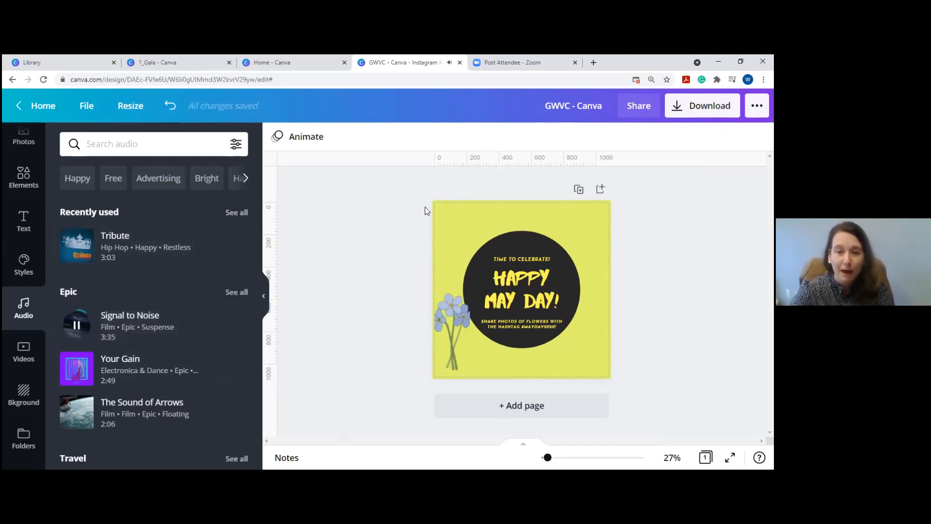
{"action": "left_click", "coordinate": [75, 324]}
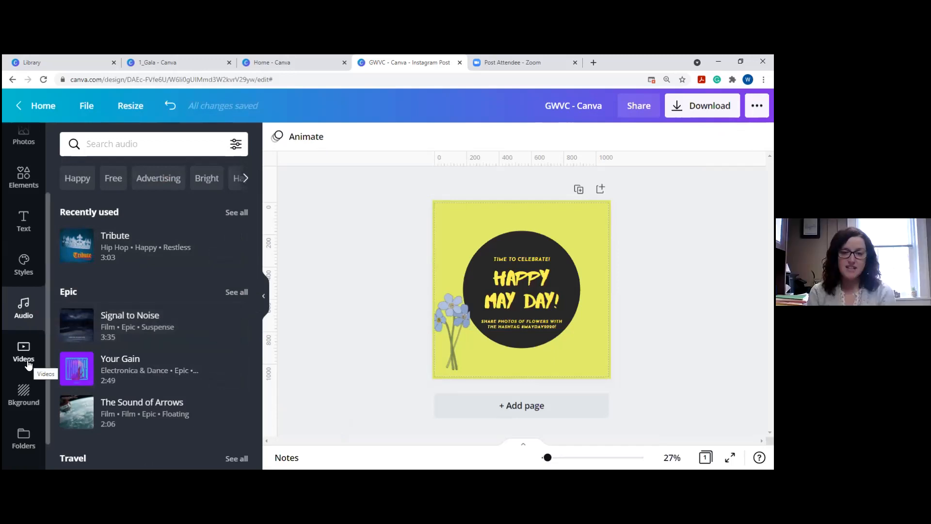
Add the Sydney harbour stock video, widen it, skip to about 27.7 seconds, then delete it.
{"action": "left_click", "coordinate": [24, 353]}
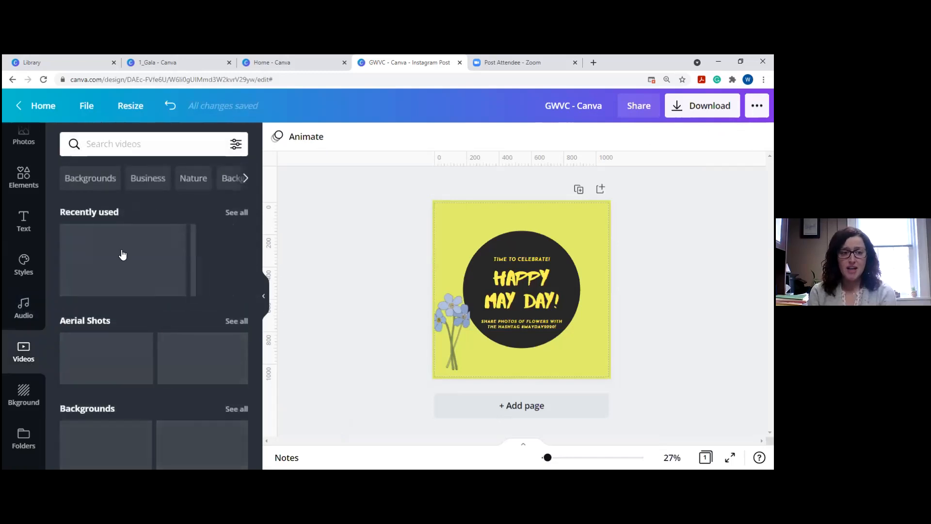
{"action": "left_click", "coordinate": [121, 259]}
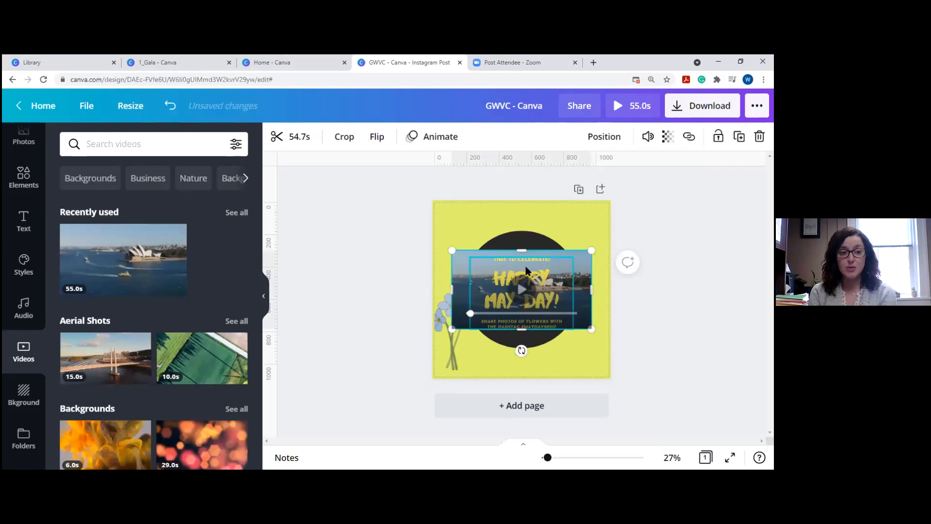
{"action": "left_click_drag", "start_coordinate": [456, 262], "coordinate": [352, 190]}
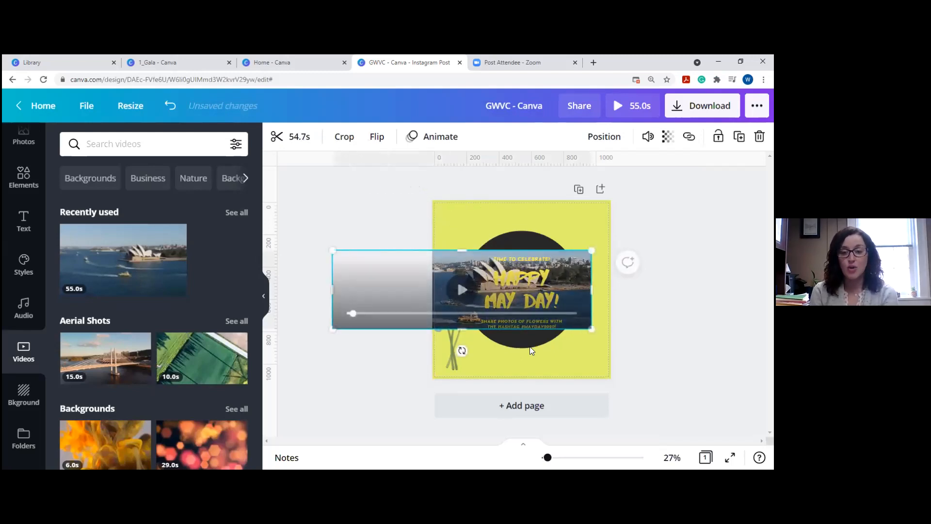
{"action": "left_click_drag", "start_coordinate": [446, 313], "coordinate": [378, 363]}
{"action": "key", "text": "Delete"}
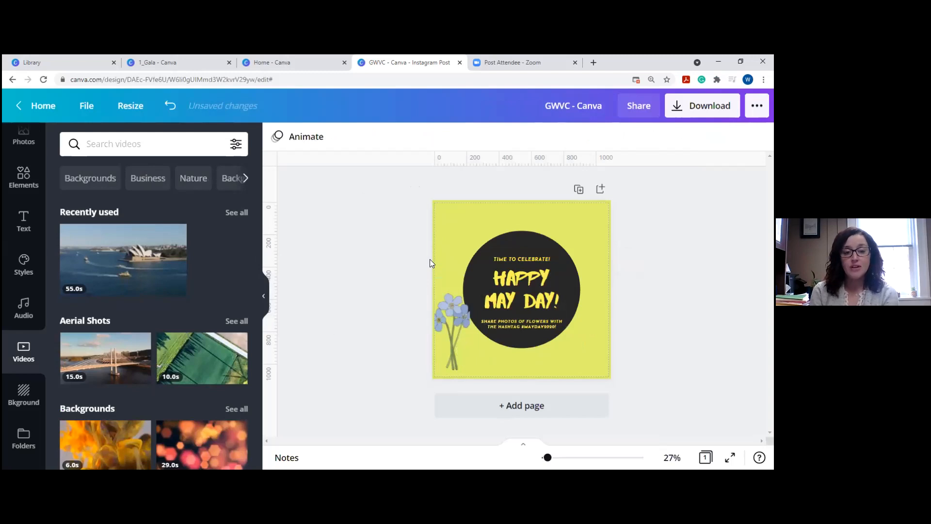
Remove the yellow page background colour so the design sits on white.
{"action": "scroll", "coordinate": [135, 291], "scroll_direction": "down", "scroll_amount": 5}
{"action": "left_click", "coordinate": [479, 216]}
{"action": "key", "text": "Delete"}
Pull the orange video out of the circle frame and resize it into a band over the circle.
{"action": "left_click", "coordinate": [503, 265]}
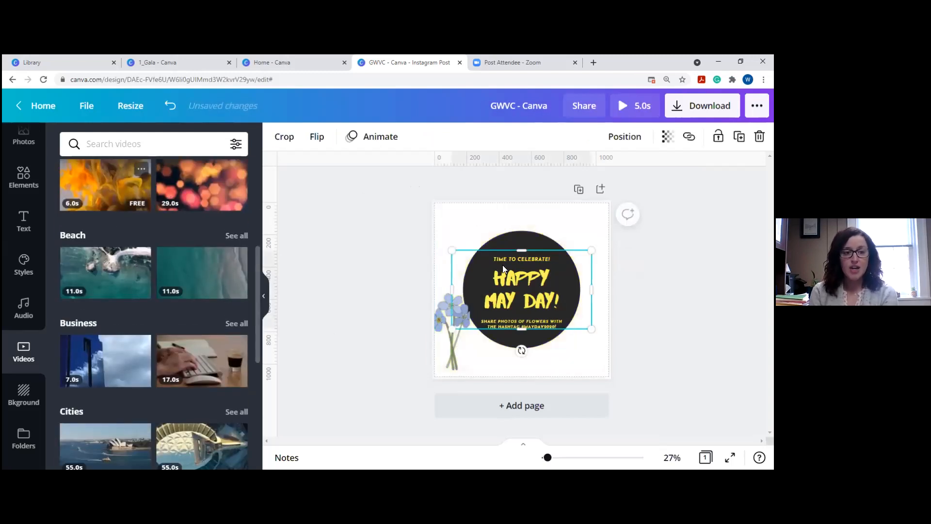
{"action": "left_click_drag", "start_coordinate": [576, 265], "coordinate": [553, 217]}
{"action": "left_click_drag", "start_coordinate": [568, 280], "coordinate": [702, 440]}
{"action": "left_click_drag", "start_coordinate": [585, 230], "coordinate": [464, 230]}
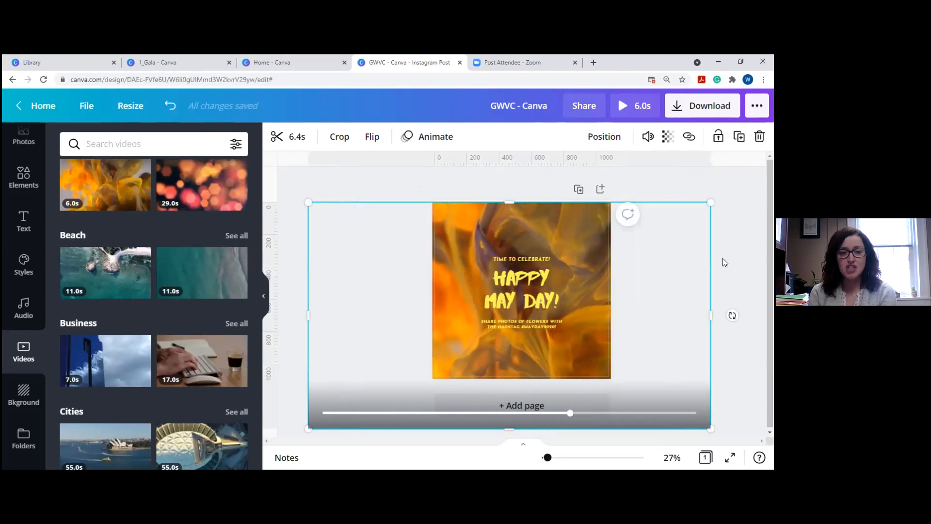
{"action": "left_click_drag", "start_coordinate": [710, 202], "coordinate": [530, 294]}
{"action": "left_click_drag", "start_coordinate": [469, 358], "coordinate": [560, 245]}
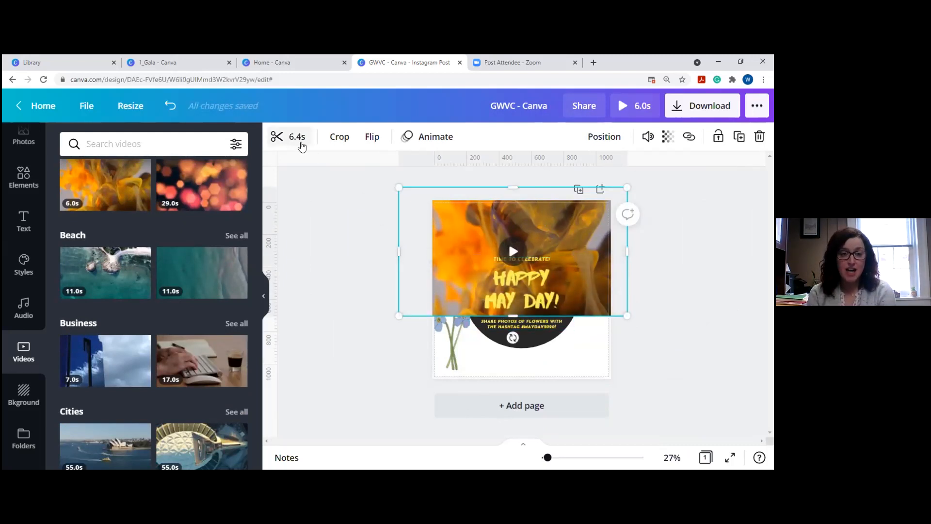
Check the video's trim timeline, test about 33 percent opacity, then restore full opacity and lower it.
{"action": "left_click", "coordinate": [301, 142]}
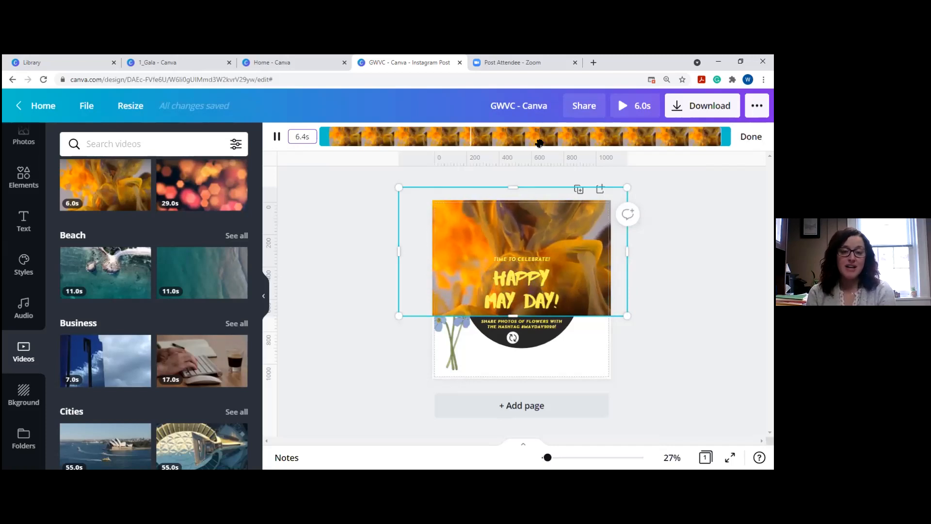
{"action": "left_click", "coordinate": [276, 136]}
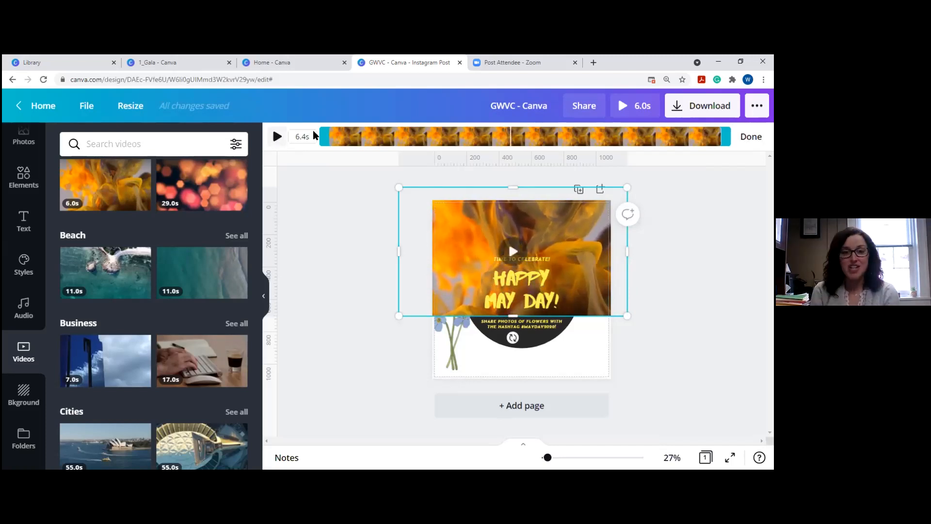
{"action": "left_click", "coordinate": [750, 137]}
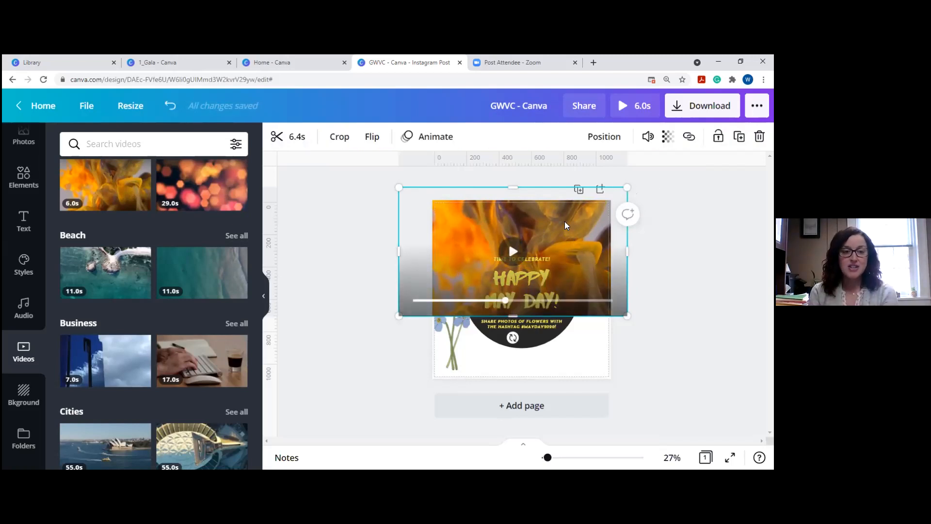
{"action": "left_click", "coordinate": [667, 137]}
{"action": "mouse_move", "coordinate": [626, 179]}
{"action": "left_mouse_down"}
{"action": "mouse_move", "coordinate": [554, 175]}
{"action": "mouse_move", "coordinate": [582, 183]}
{"action": "mouse_move", "coordinate": [612, 174]}
{"action": "mouse_move", "coordinate": [573, 195]}
{"action": "mouse_move", "coordinate": [636, 191]}
{"action": "left_mouse_up"}
{"action": "left_click", "coordinate": [558, 223]}
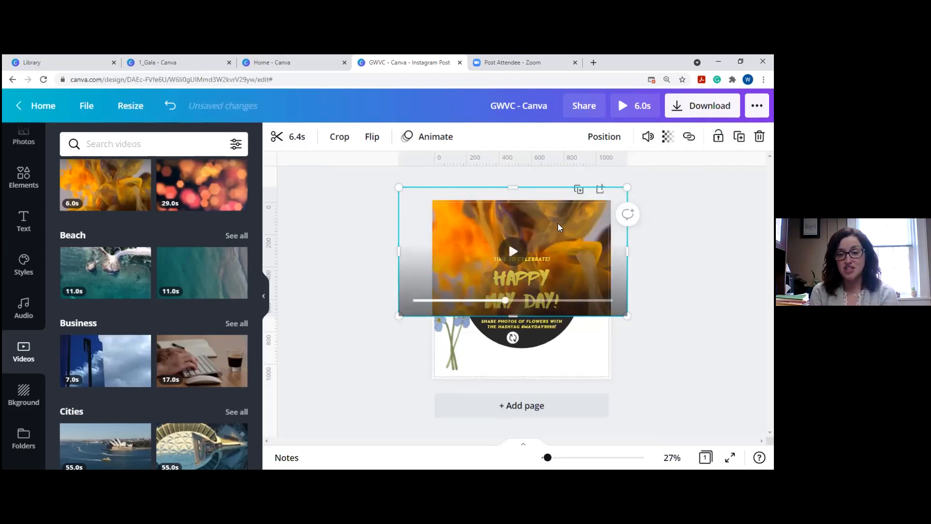
{"action": "left_click_drag", "start_coordinate": [558, 223], "coordinate": [556, 261]}
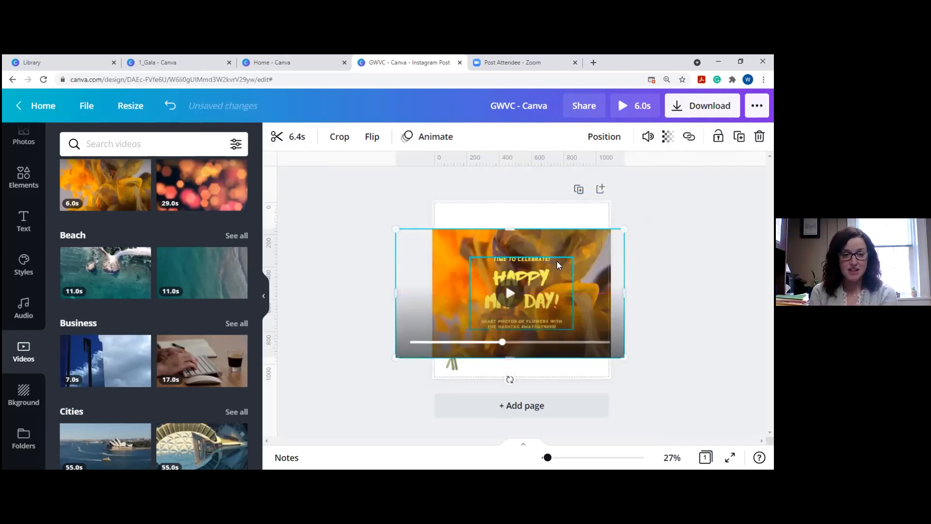
Delete the video and apply the ivy-on-wood page background.
{"action": "key", "text": "Delete"}
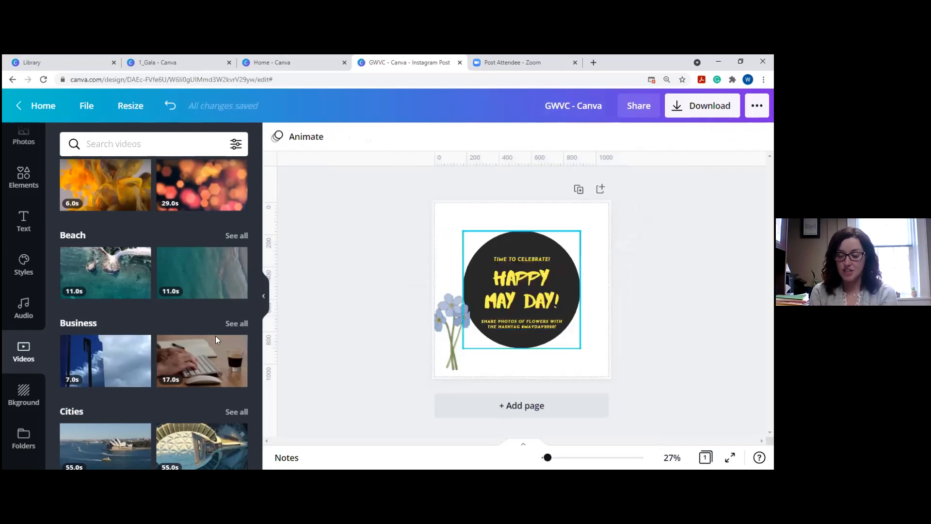
{"action": "scroll", "coordinate": [121, 265], "scroll_direction": "down", "scroll_amount": 6}
{"action": "scroll", "coordinate": [121, 266], "scroll_direction": "down", "scroll_amount": 1}
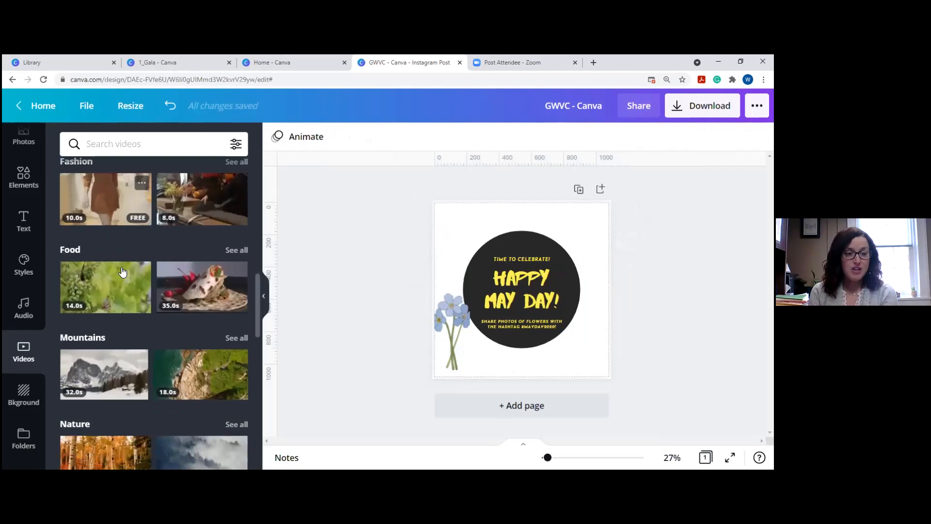
{"action": "left_click", "coordinate": [22, 395]}
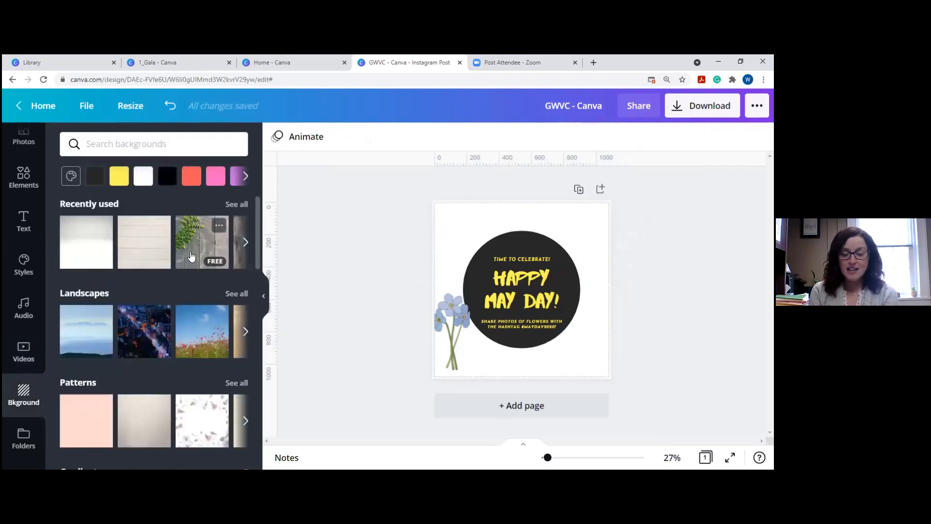
{"action": "left_click", "coordinate": [190, 255]}
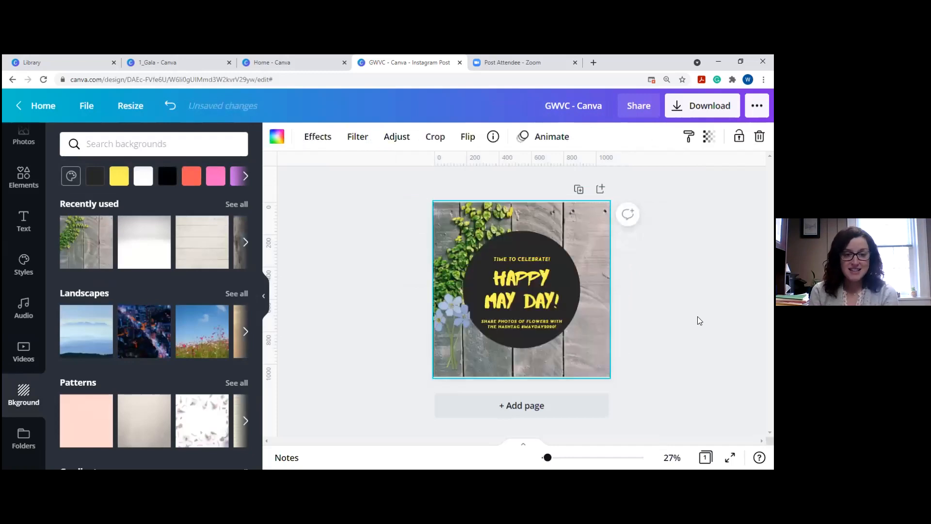
Delete the blue flowers and apply a colourful bokeh background from a 'Christmas' search.
{"action": "left_click", "coordinate": [451, 310]}
{"action": "key", "text": "Delete"}
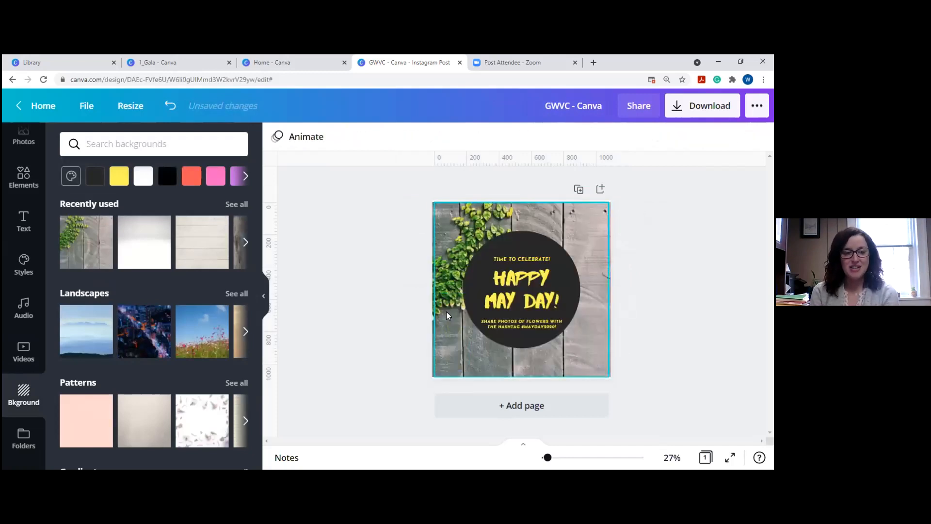
{"action": "scroll", "coordinate": [145, 315], "scroll_direction": "down", "scroll_amount": 5}
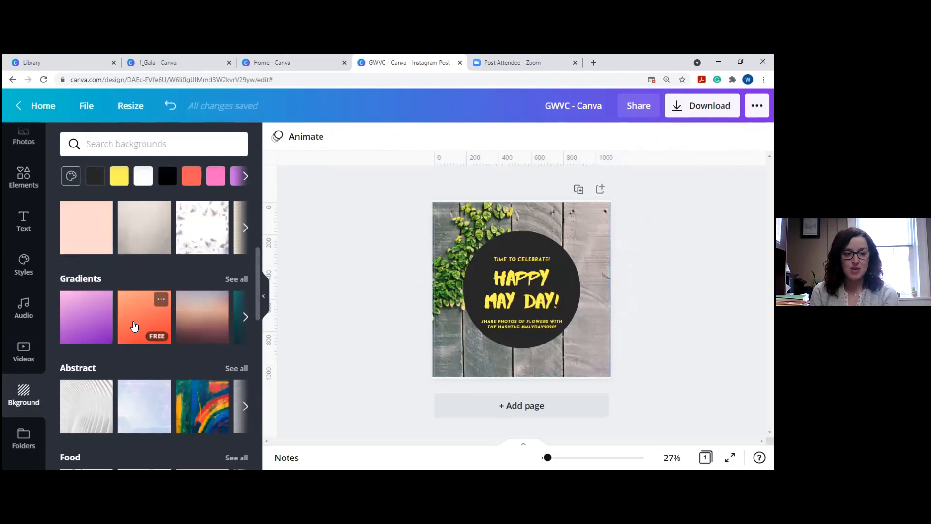
{"action": "left_click", "coordinate": [101, 147]}
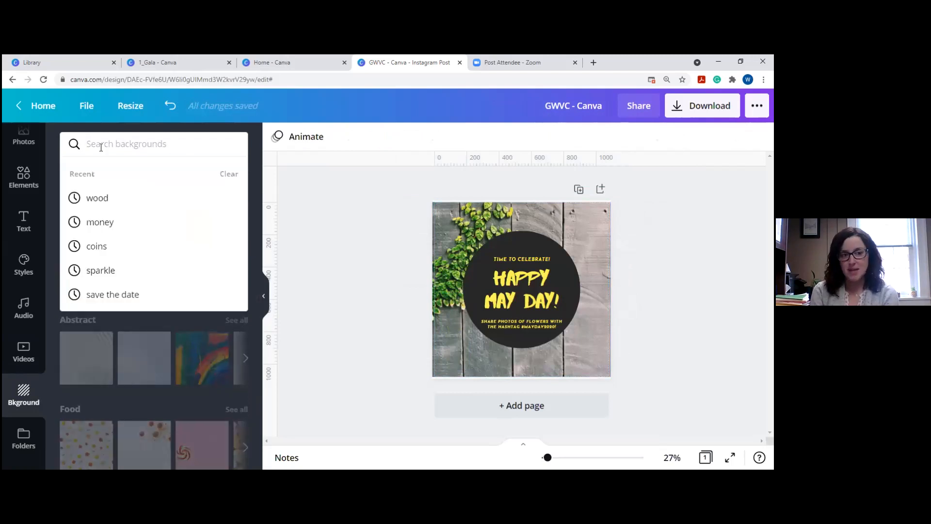
{"action": "type", "text": "Christ"}
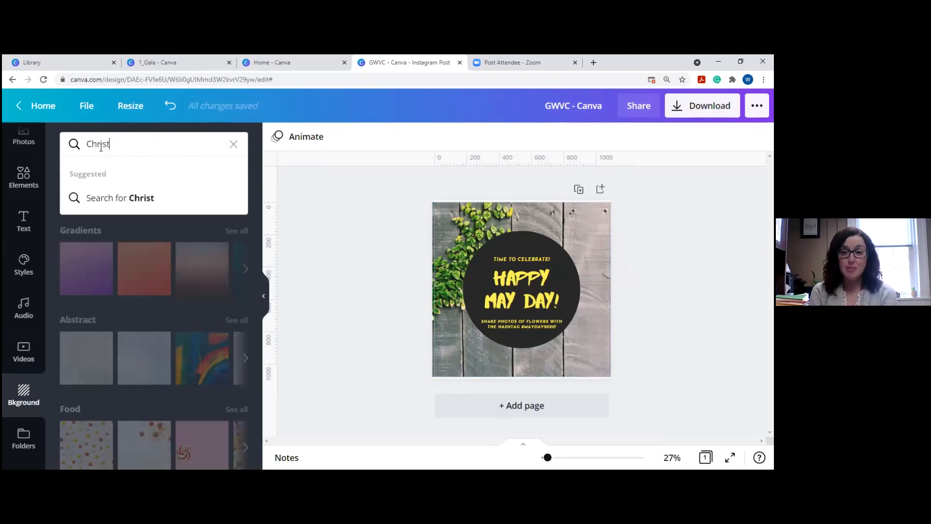
{"action": "type", "text": "mas"}
{"action": "key", "text": "Return"}
{"action": "left_click", "coordinate": [97, 199]}
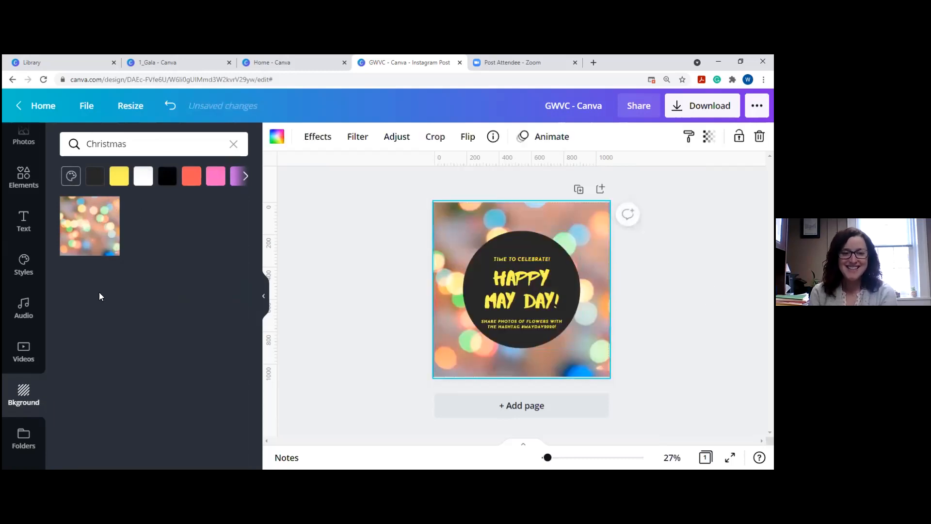
Search backgrounds for 'Pink', trying the water-splash then a floral pink background.
{"action": "double_click", "coordinate": [102, 144]}
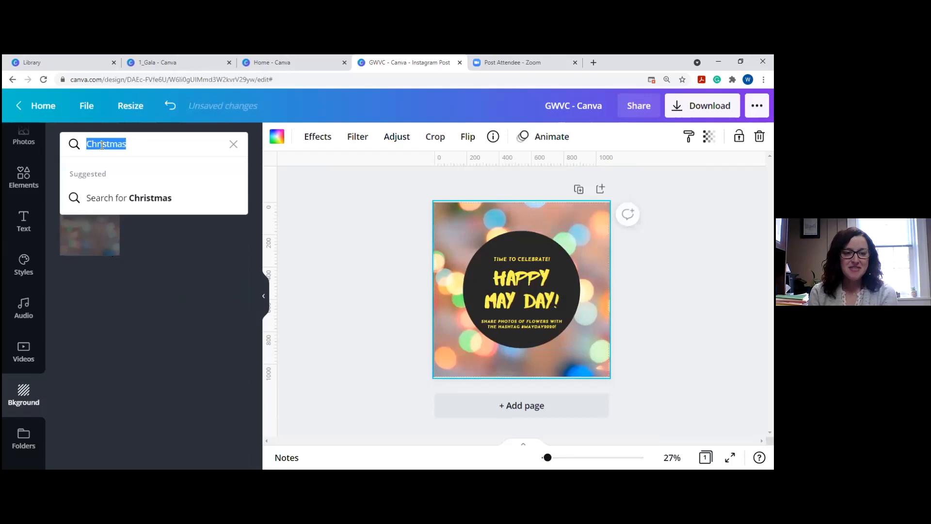
{"action": "type", "text": "Pink"}
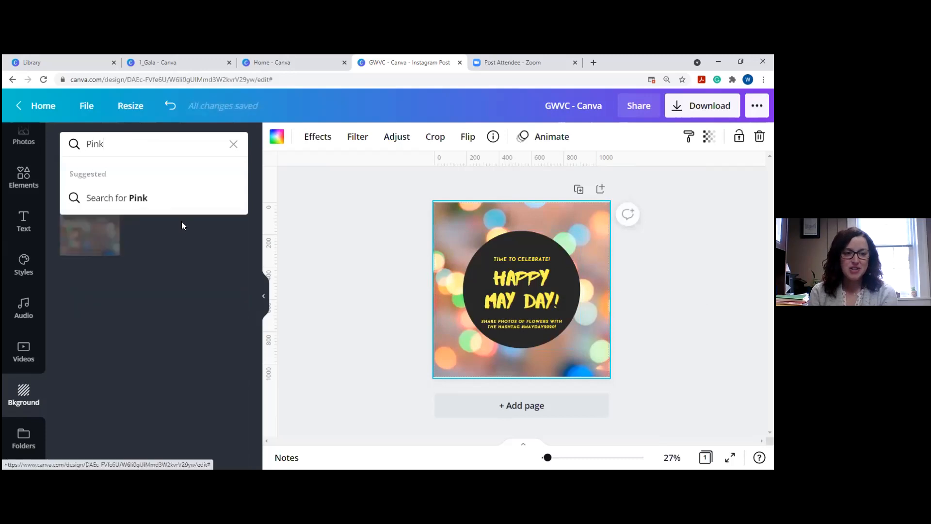
{"action": "key", "text": "Return"}
{"action": "scroll", "coordinate": [170, 330], "scroll_direction": "down", "scroll_amount": 3}
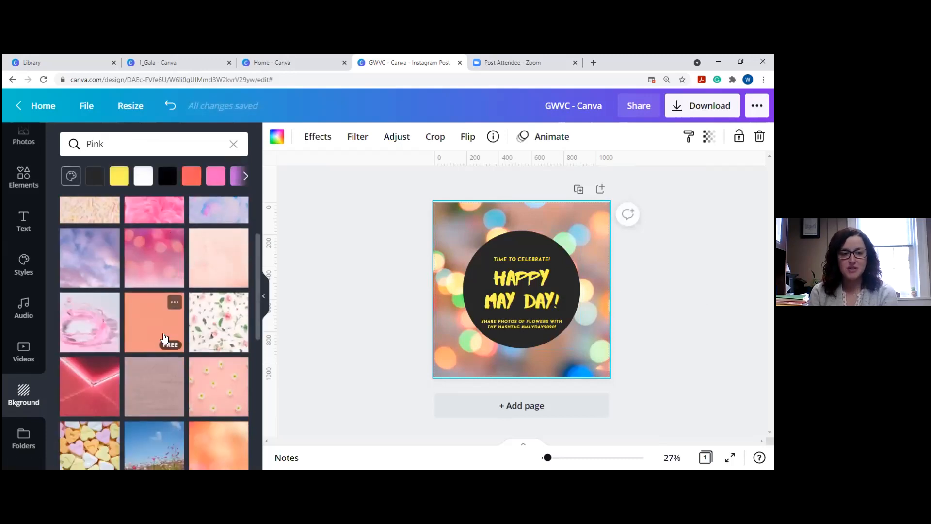
{"action": "left_click", "coordinate": [97, 330]}
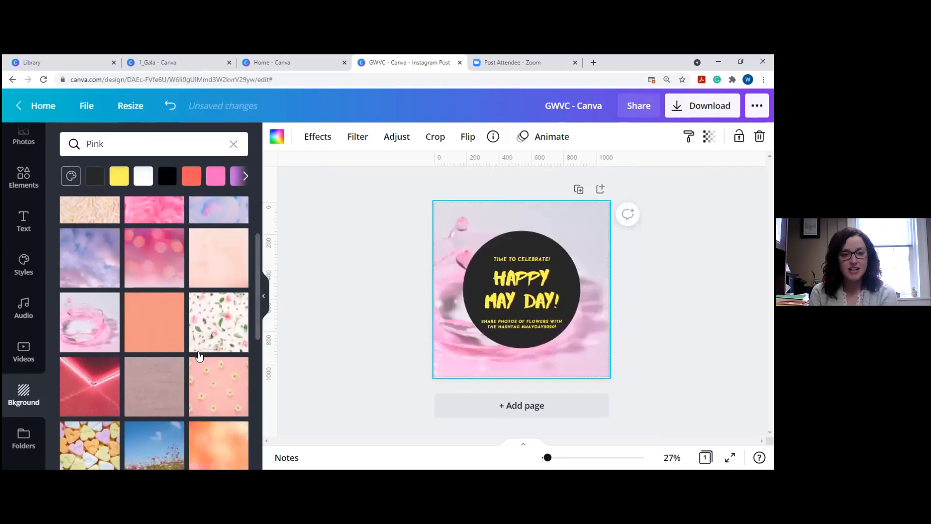
{"action": "left_click", "coordinate": [213, 332]}
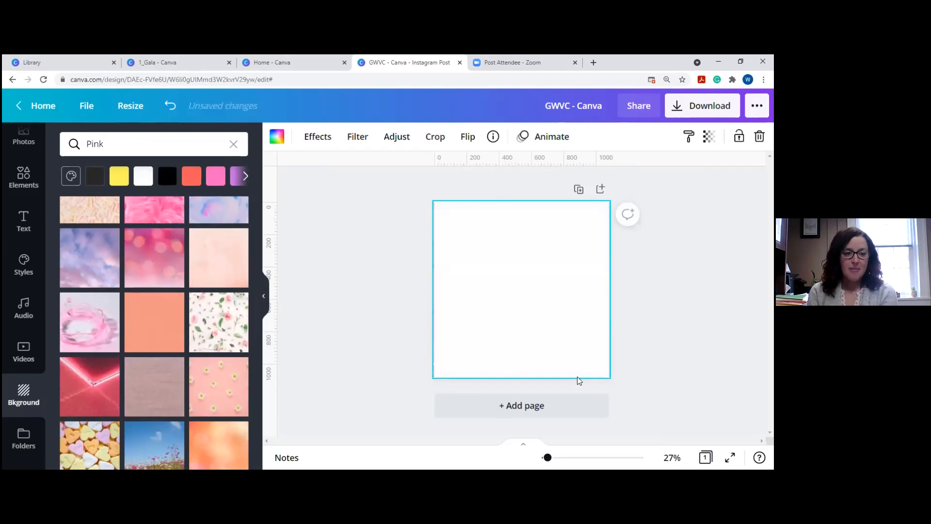
Change the page background to the solid yellow Luscious Lemonade swatch.
{"action": "scroll", "coordinate": [145, 260], "scroll_direction": "up", "scroll_amount": 2}
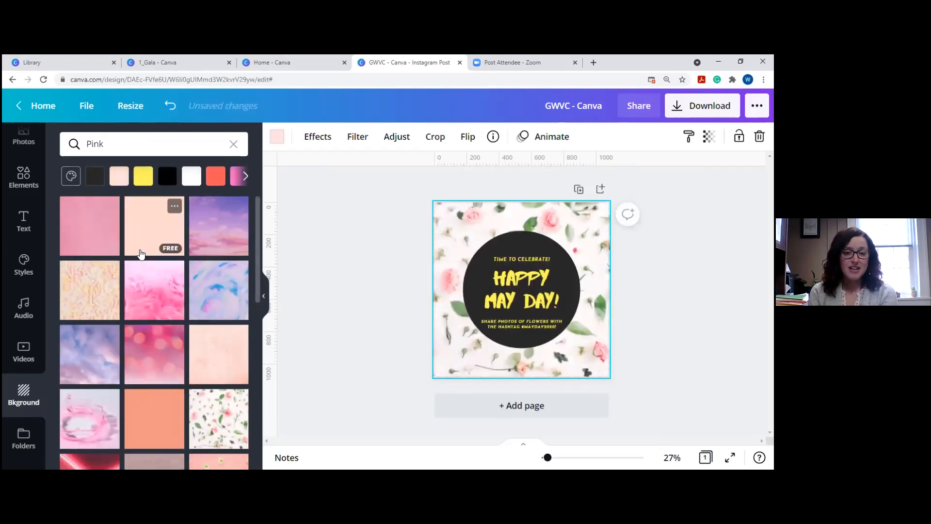
{"action": "left_click", "coordinate": [70, 178]}
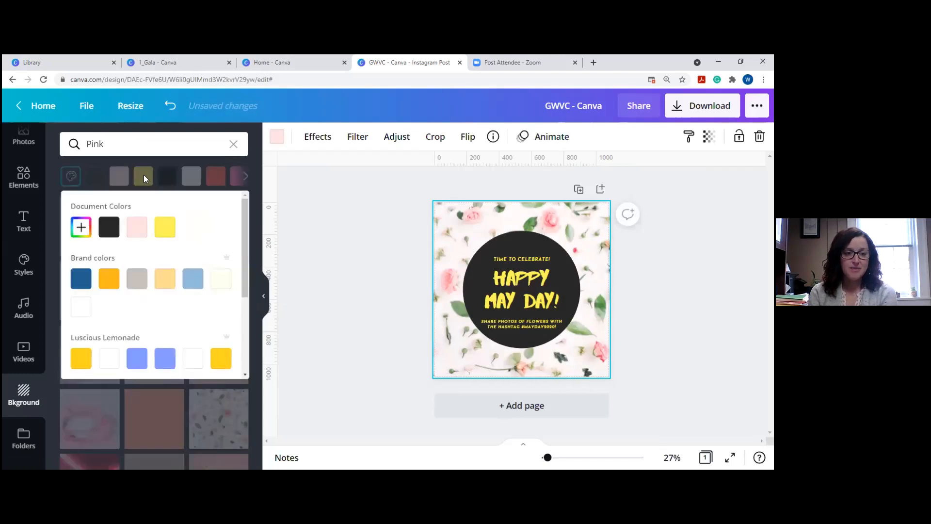
{"action": "left_click", "coordinate": [85, 358]}
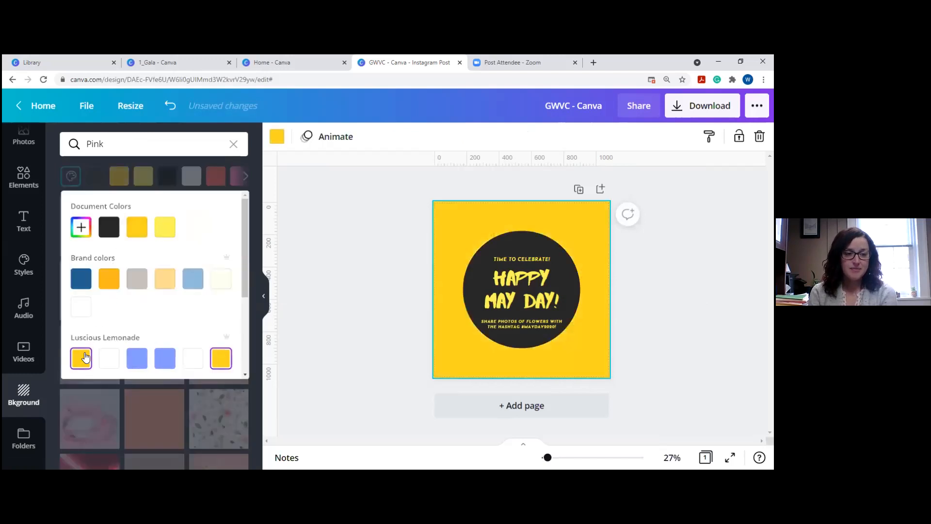
{"action": "key", "text": "Escape"}
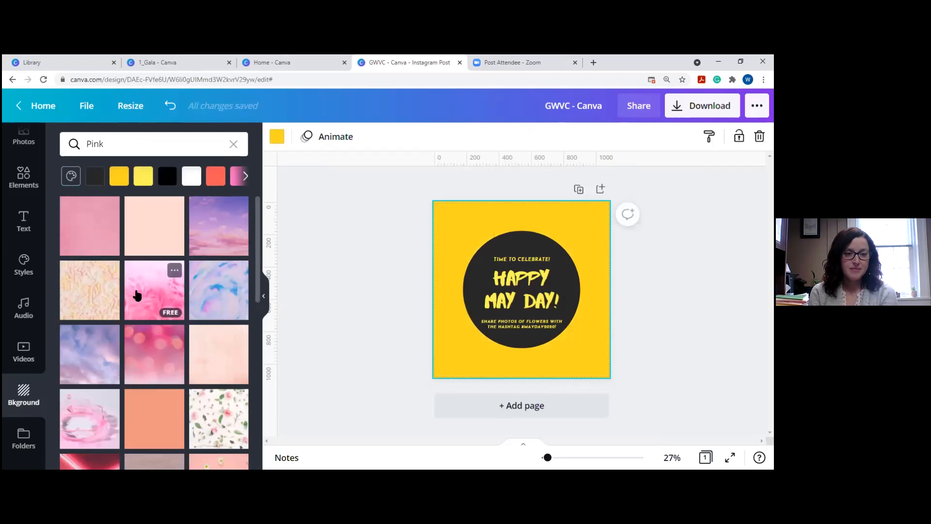
{"action": "scroll", "coordinate": [139, 298], "scroll_direction": "down", "scroll_amount": 5}
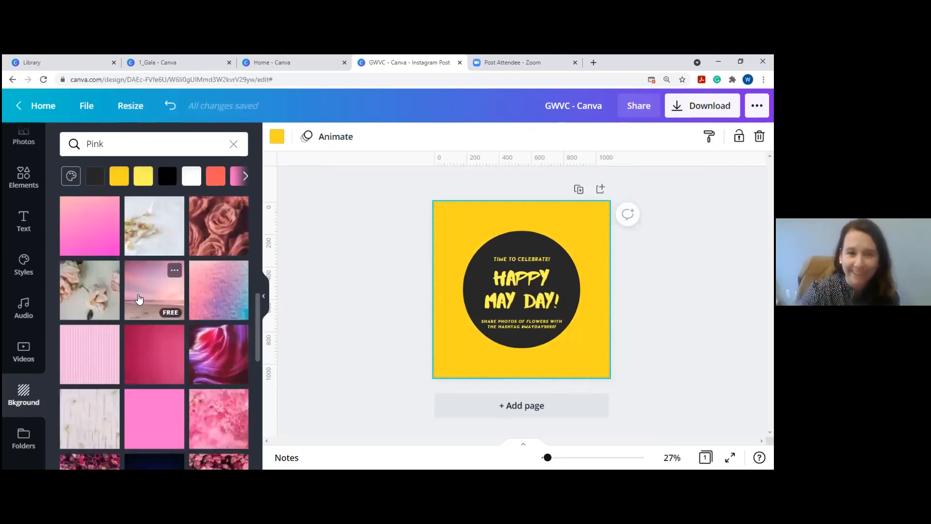
{"action": "scroll", "coordinate": [139, 298], "scroll_direction": "down", "scroll_amount": 3}
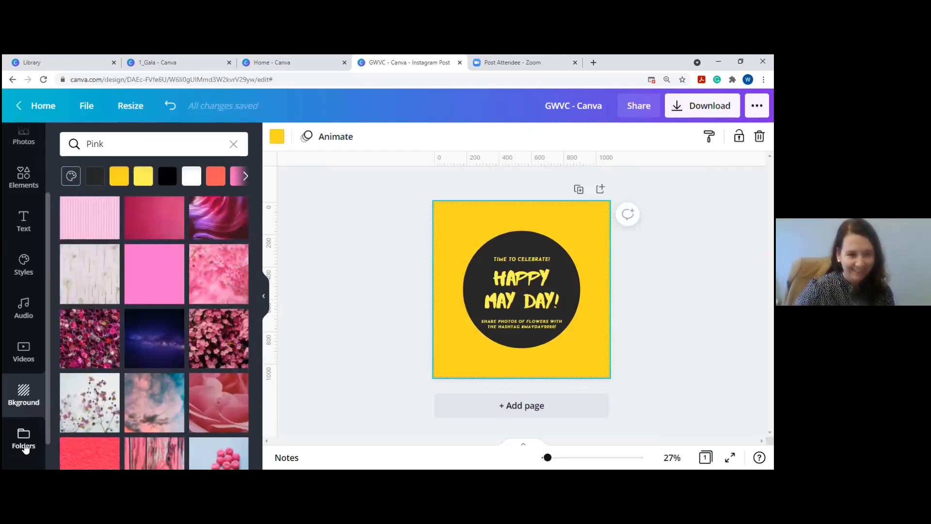
Browse Folders and open Logos, showing the uploaded WVCA logo image.
{"action": "left_click", "coordinate": [26, 449]}
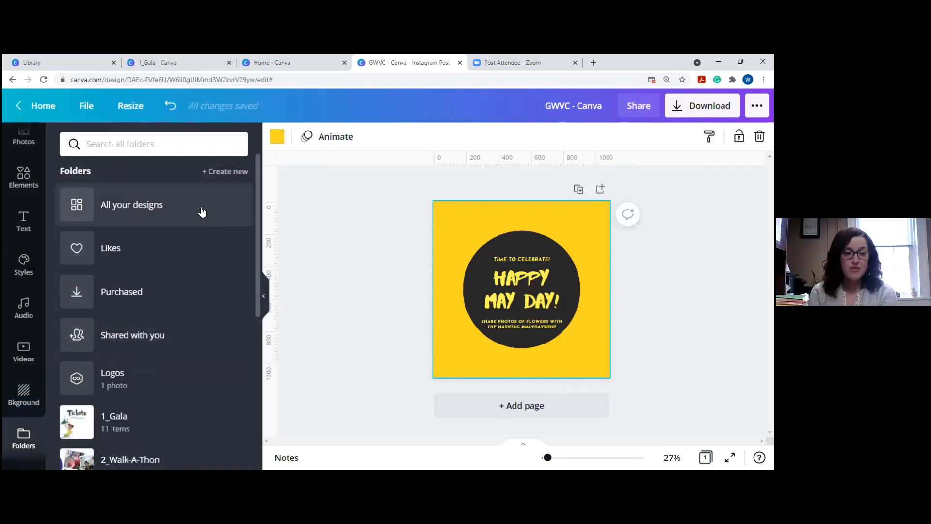
{"action": "scroll", "coordinate": [166, 254], "scroll_direction": "down", "scroll_amount": 4}
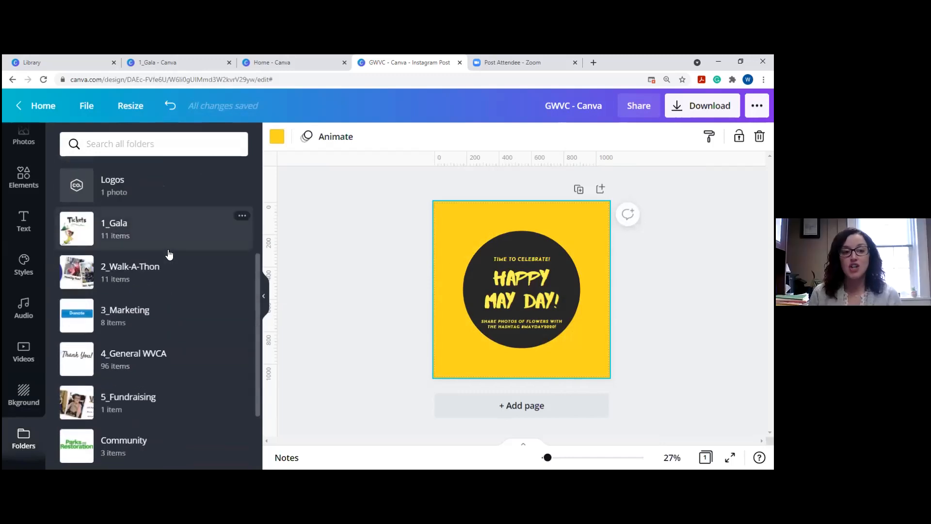
{"action": "scroll", "coordinate": [167, 254], "scroll_direction": "down", "scroll_amount": 2}
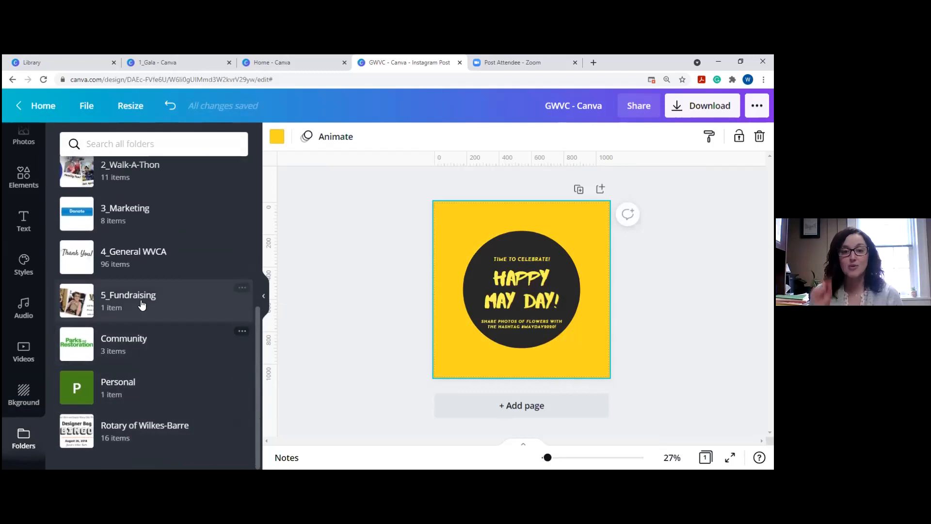
{"action": "scroll", "coordinate": [146, 277], "scroll_direction": "up", "scroll_amount": 2}
{"action": "scroll", "coordinate": [129, 253], "scroll_direction": "up", "scroll_amount": 5}
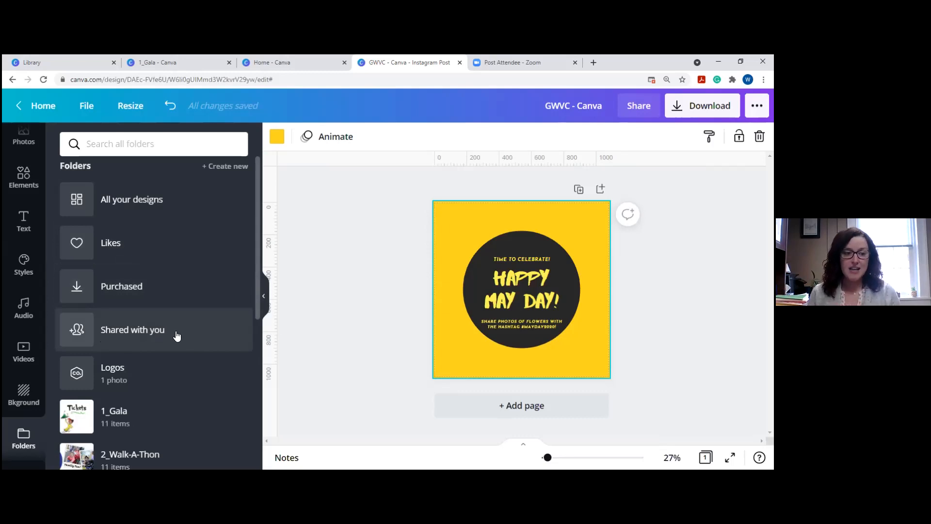
{"action": "left_click", "coordinate": [147, 371]}
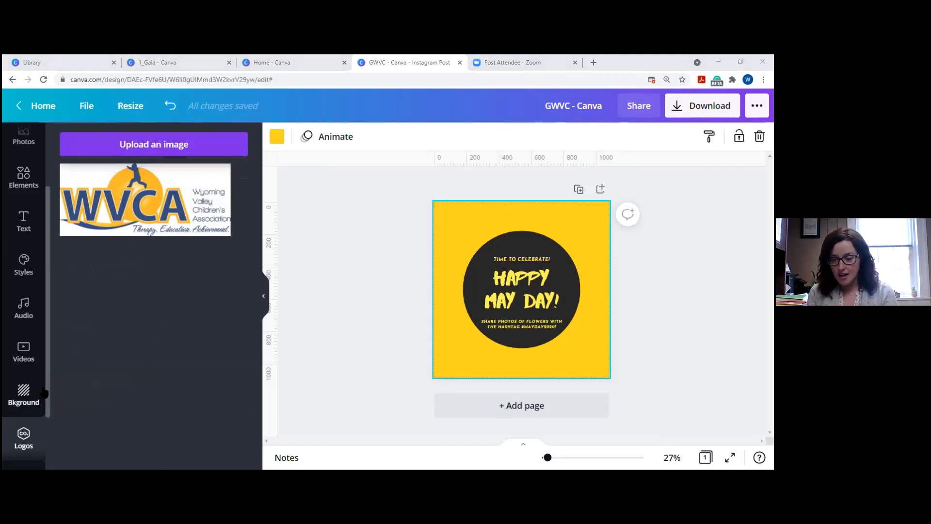
{"action": "scroll", "coordinate": [43, 393], "scroll_direction": "down", "scroll_amount": 2}
{"action": "scroll", "coordinate": [16, 338], "scroll_direction": "up", "scroll_amount": 4}
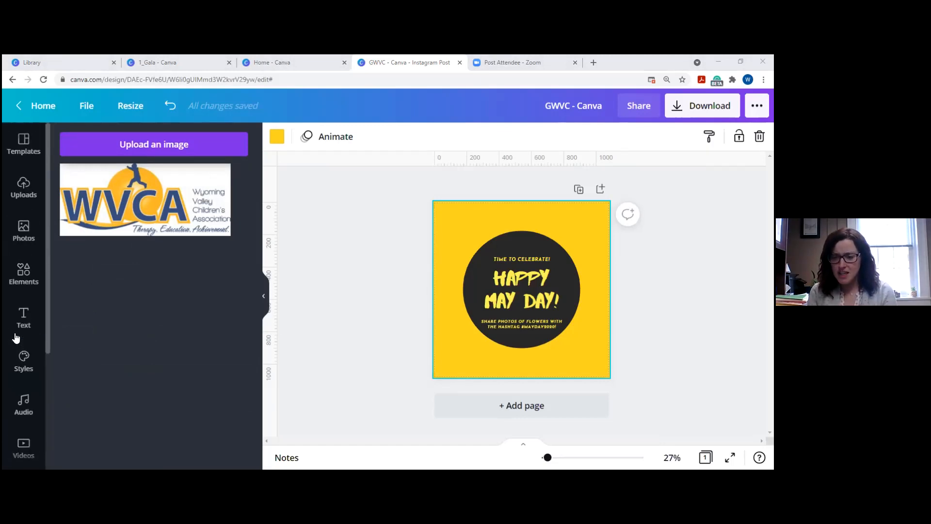
{"action": "scroll", "coordinate": [16, 338], "scroll_direction": "down", "scroll_amount": 4}
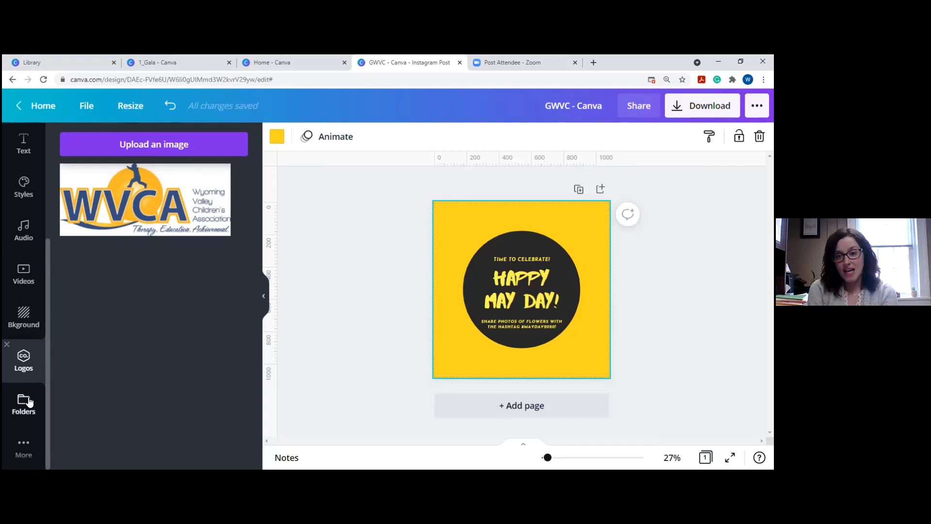
{"action": "left_click", "coordinate": [32, 320]}
{"action": "left_click", "coordinate": [25, 359]}
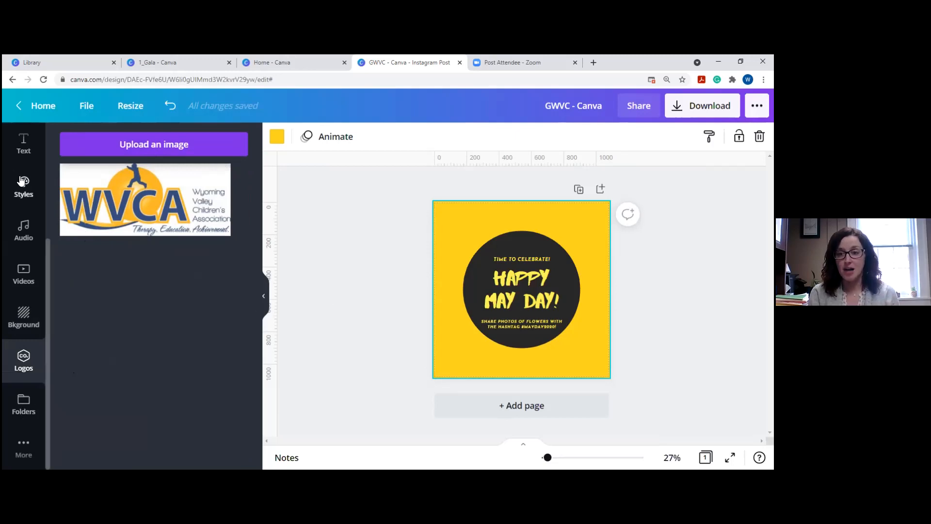
{"action": "scroll", "coordinate": [24, 184], "scroll_direction": "up", "scroll_amount": 3}
{"action": "scroll", "coordinate": [25, 184], "scroll_direction": "down", "scroll_amount": 3}
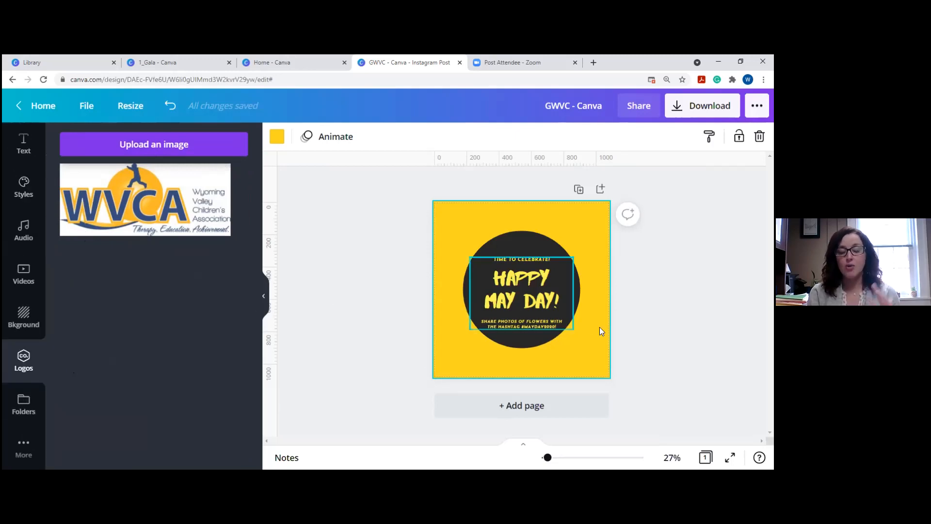
Enlarge the Happy May Day text group slightly and centre it inside the dark circle.
{"action": "left_click", "coordinate": [537, 324]}
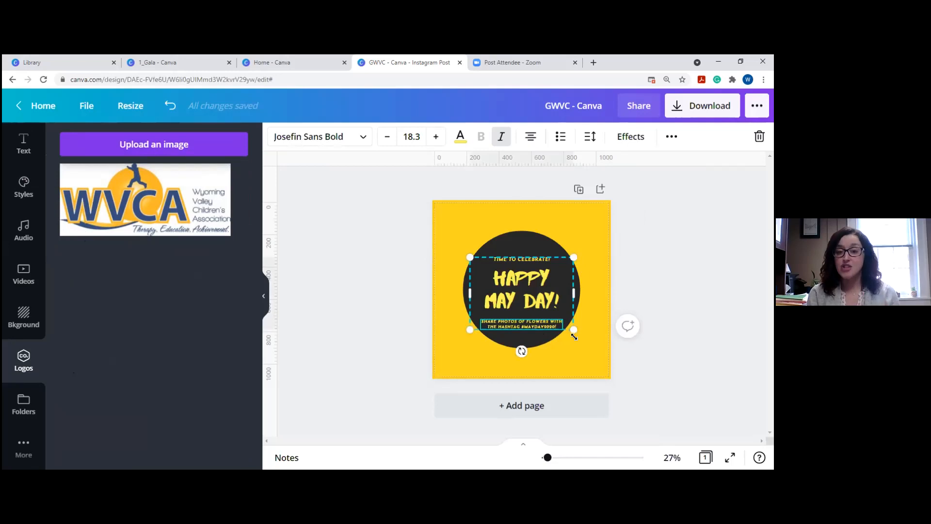
{"action": "left_click_drag", "start_coordinate": [574, 330], "coordinate": [634, 363]}
{"action": "left_click_drag", "start_coordinate": [542, 294], "coordinate": [516, 279]}
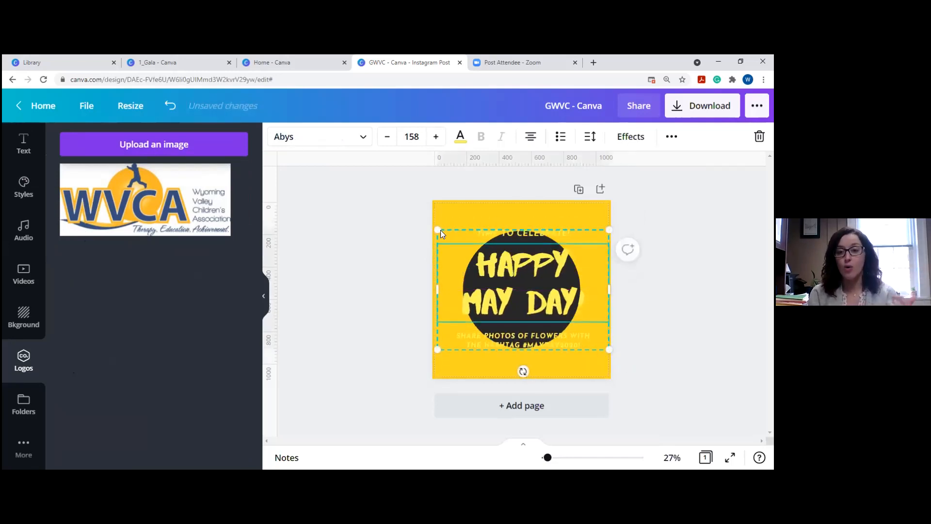
{"action": "left_click_drag", "start_coordinate": [437, 230], "coordinate": [486, 264]}
{"action": "left_click_drag", "start_coordinate": [544, 305], "coordinate": [517, 284]}
{"action": "left_click", "coordinate": [669, 327]}
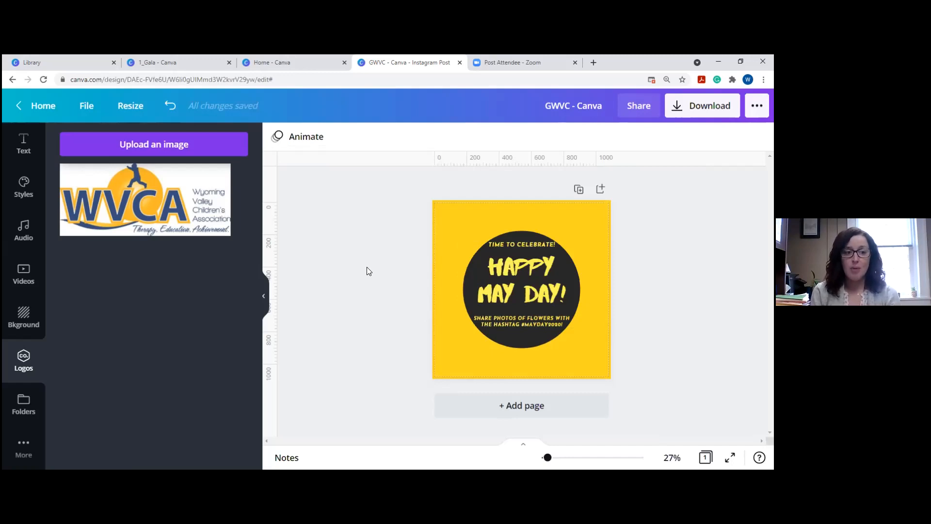
Show the Uploads panel and scroll through the uploaded images.
{"action": "scroll", "coordinate": [23, 187], "scroll_direction": "up", "scroll_amount": 3}
{"action": "left_click", "coordinate": [23, 186]}
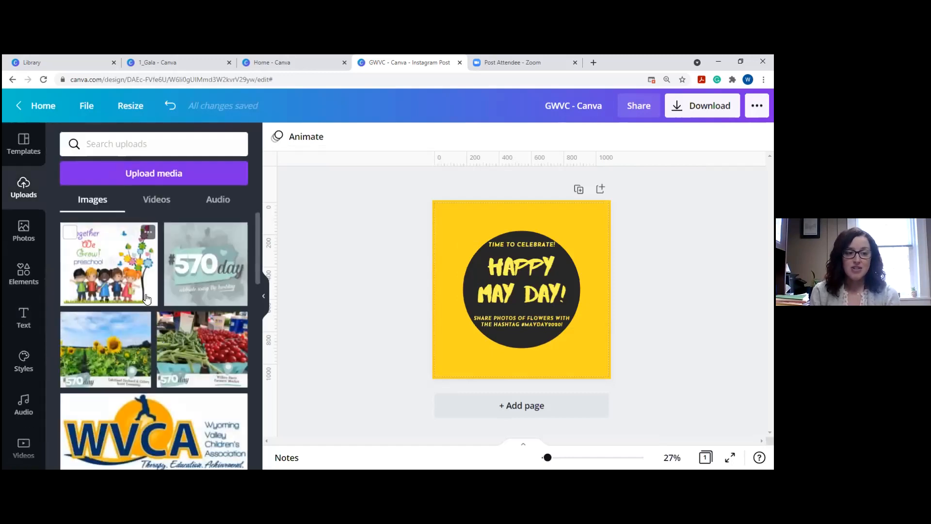
{"action": "scroll", "coordinate": [177, 330], "scroll_direction": "down", "scroll_amount": 3}
{"action": "scroll", "coordinate": [184, 349], "scroll_direction": "down", "scroll_amount": 3}
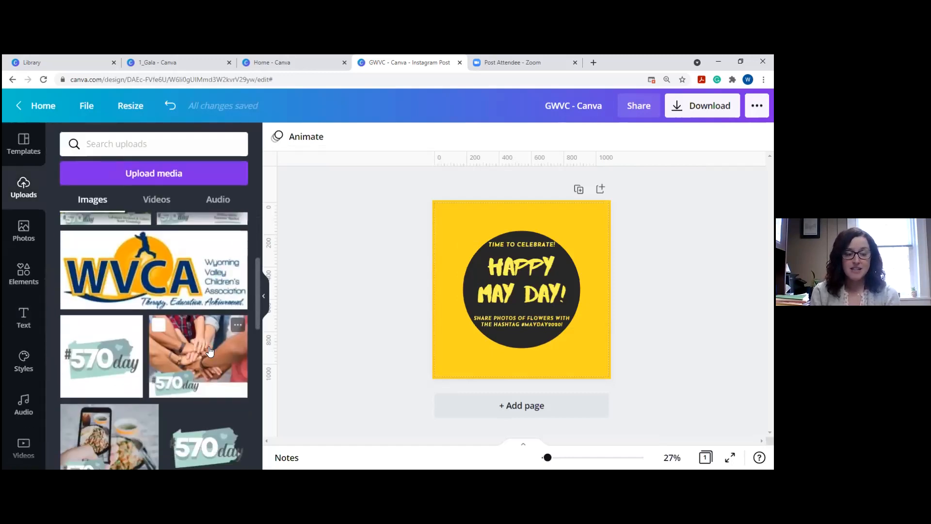
{"action": "scroll", "coordinate": [186, 403], "scroll_direction": "down", "scroll_amount": 3}
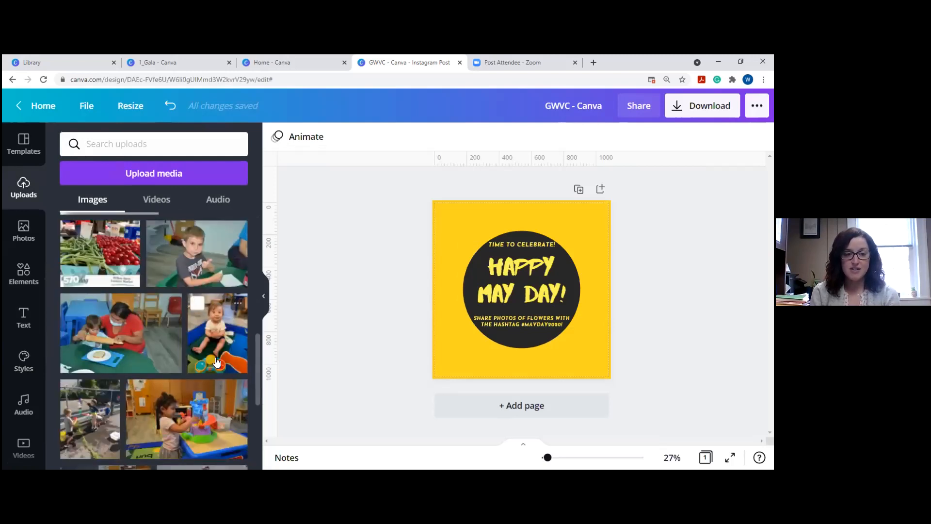
{"action": "scroll", "coordinate": [216, 361], "scroll_direction": "up", "scroll_amount": 5}
{"action": "mouse_move", "coordinate": [216, 361]}
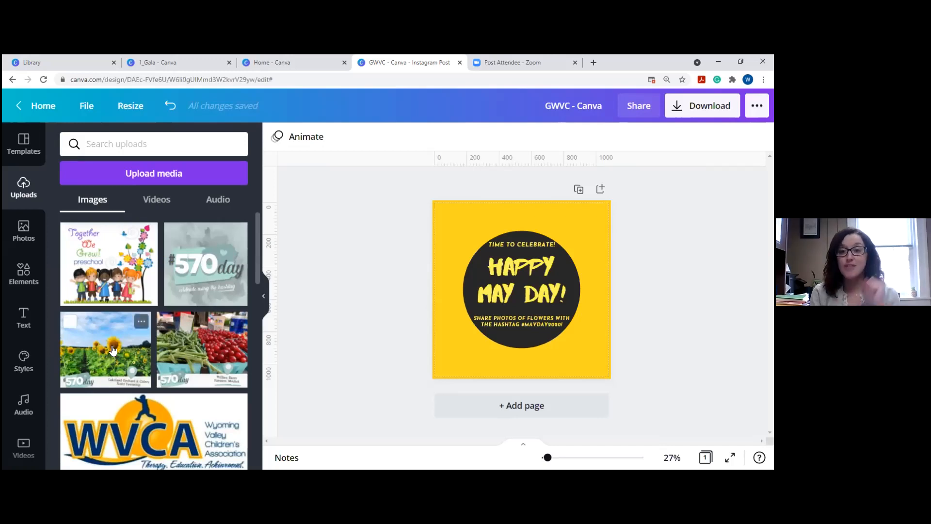
Delete the yellow page background and marquee-select the circle with all its text.
{"action": "left_click", "coordinate": [468, 204]}
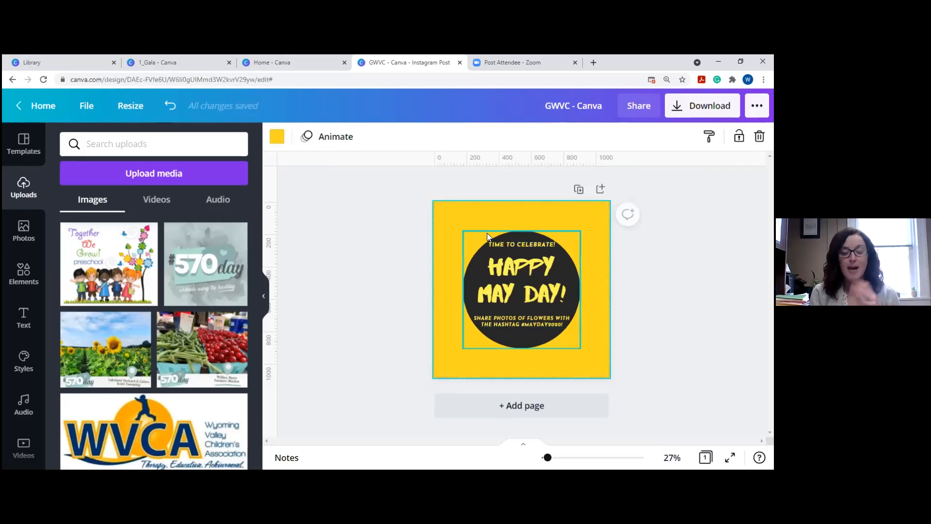
{"action": "key", "text": "Delete"}
{"action": "left_click", "coordinate": [517, 255]}
{"action": "left_click_drag", "start_coordinate": [458, 221], "coordinate": [600, 380]}
Delete the circle and text, then add a sunflower image, sized and centred on the page.
{"action": "key", "text": "Delete"}
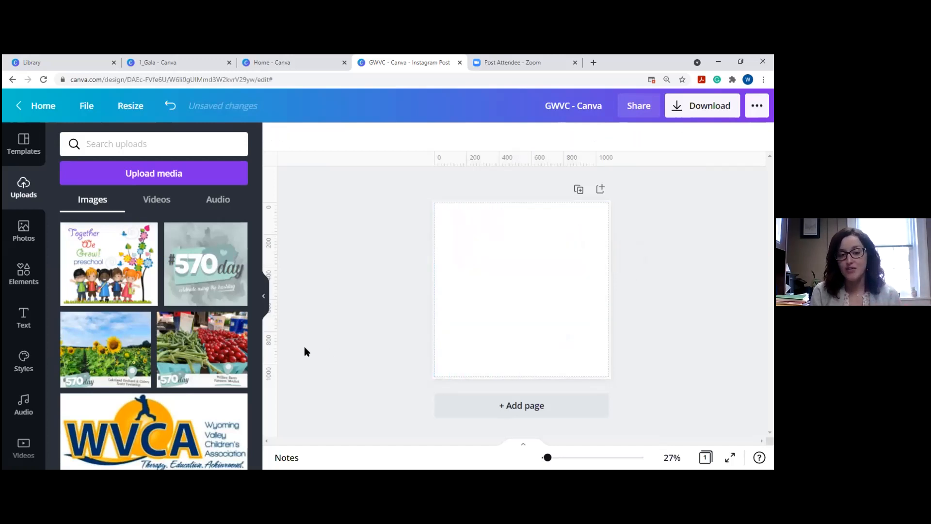
{"action": "left_click", "coordinate": [130, 336]}
{"action": "left_click_drag", "start_coordinate": [570, 330], "coordinate": [629, 404]}
{"action": "left_click_drag", "start_coordinate": [553, 297], "coordinate": [517, 255]}
{"action": "left_click_drag", "start_coordinate": [609, 351], "coordinate": [645, 410]}
{"action": "mouse_move", "coordinate": [538, 291]}
{"action": "left_mouse_down"}
{"action": "mouse_move", "coordinate": [535, 277]}
{"action": "mouse_move", "coordinate": [536, 286]}
{"action": "left_mouse_up"}
{"action": "left_click_drag", "start_coordinate": [654, 383], "coordinate": [619, 369]}
{"action": "left_click_drag", "start_coordinate": [572, 319], "coordinate": [563, 319]}
{"action": "left_click_drag", "start_coordinate": [561, 278], "coordinate": [562, 294]}
{"action": "left_click", "coordinate": [727, 339]}
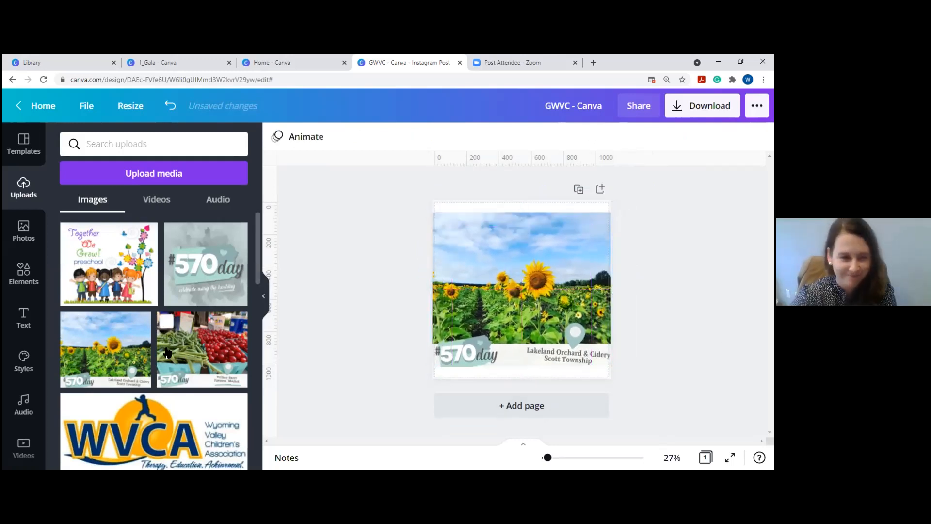
Delete the sunflower image and bring up the More apps and integrations panel.
{"action": "left_click", "coordinate": [23, 272]}
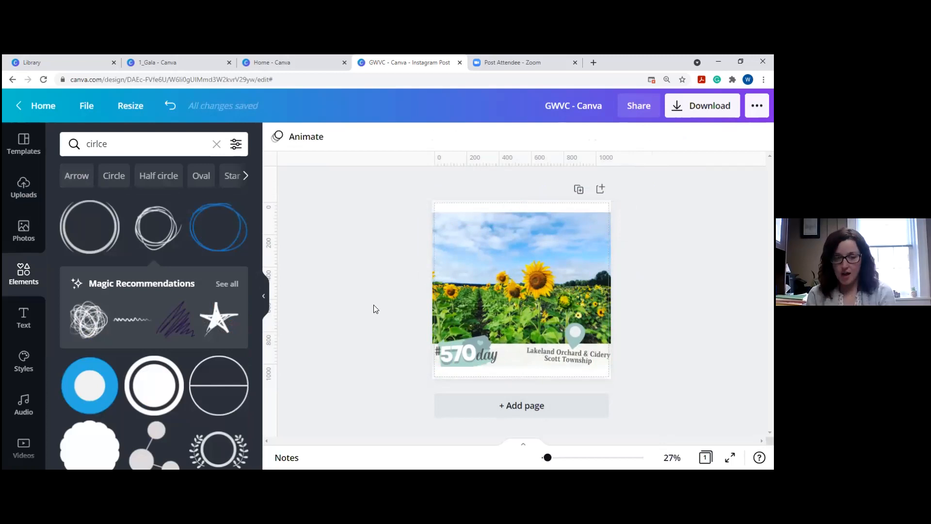
{"action": "left_click_drag", "start_coordinate": [369, 217], "coordinate": [708, 385]}
{"action": "key", "text": "Delete"}
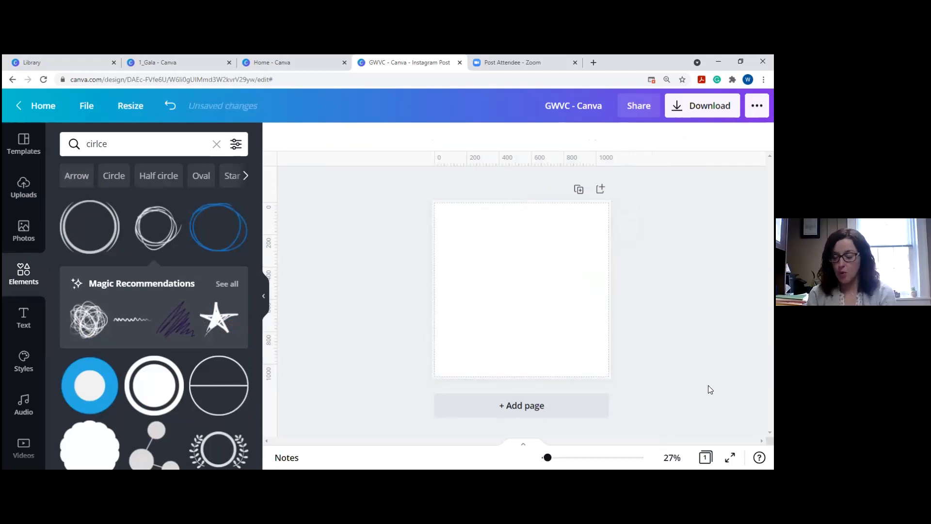
{"action": "scroll", "coordinate": [39, 349], "scroll_direction": "down", "scroll_amount": 3}
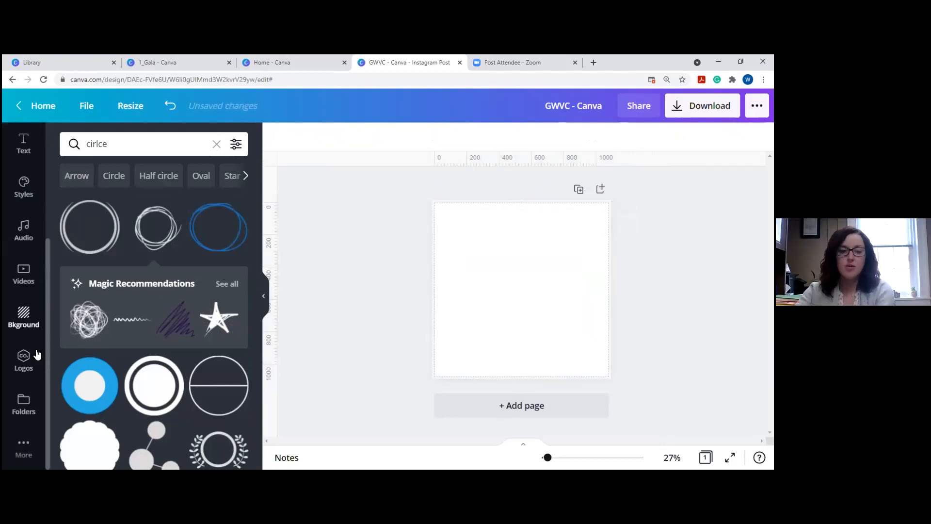
{"action": "left_click", "coordinate": [23, 447]}
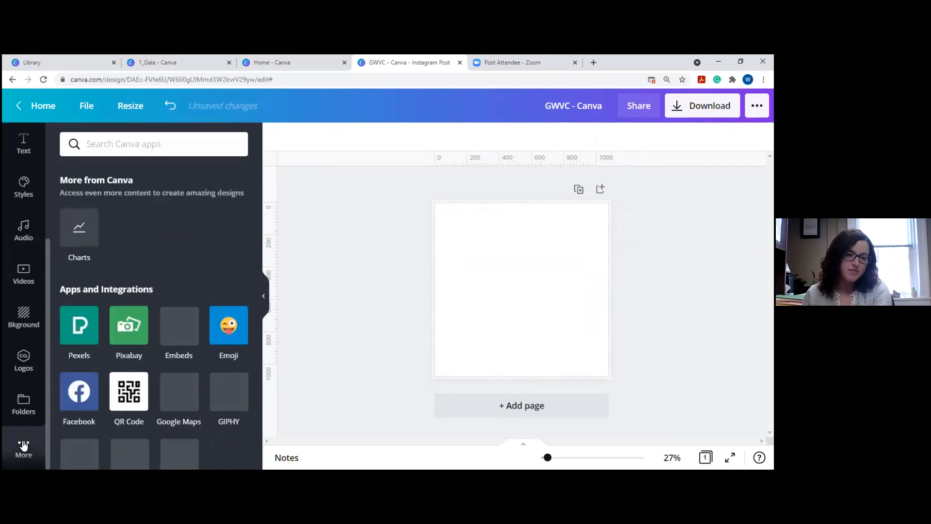
{"action": "scroll", "coordinate": [174, 232], "scroll_direction": "down", "scroll_amount": 1}
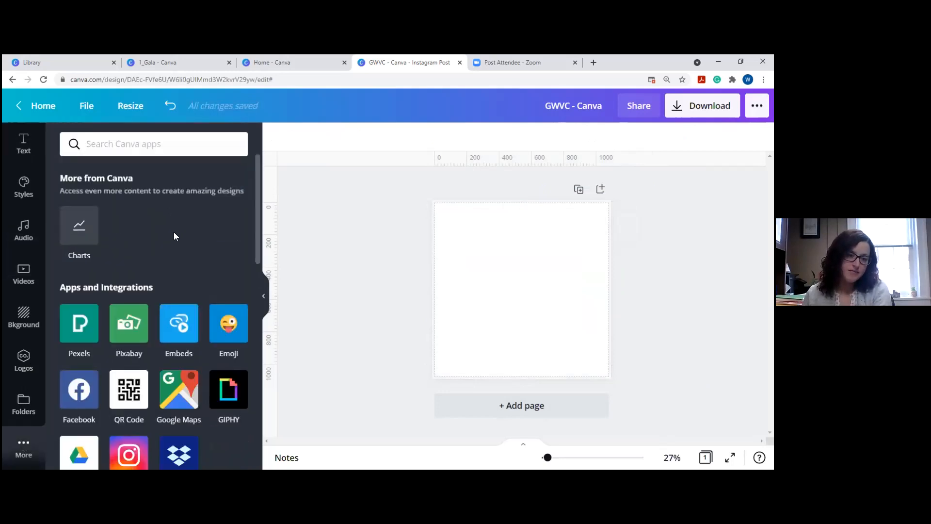
{"action": "scroll", "coordinate": [170, 220], "scroll_direction": "down", "scroll_amount": 2}
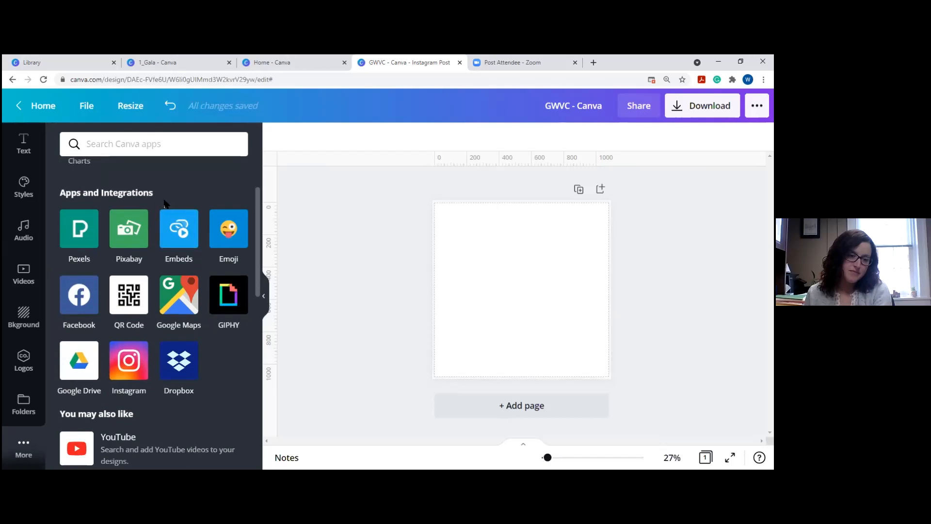
{"action": "scroll", "coordinate": [160, 189], "scroll_direction": "down", "scroll_amount": 2}
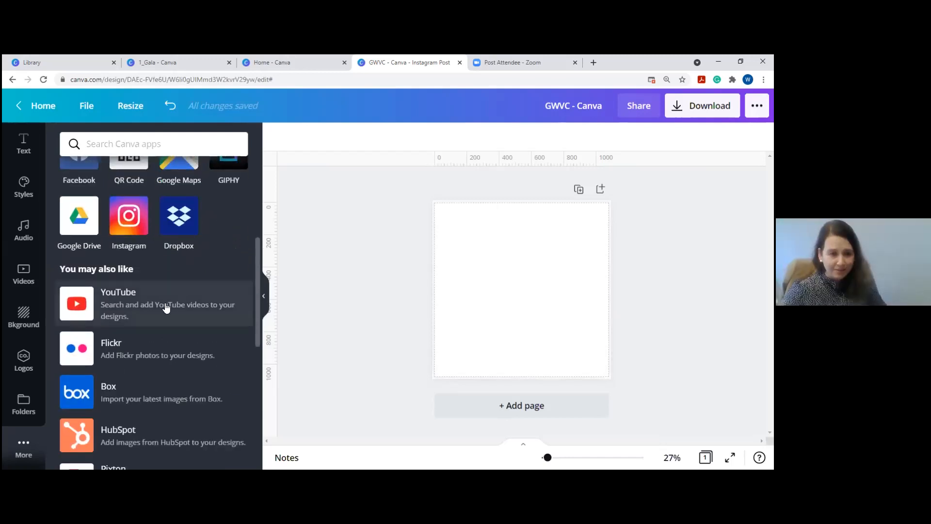
{"action": "scroll", "coordinate": [166, 308], "scroll_direction": "up", "scroll_amount": 3}
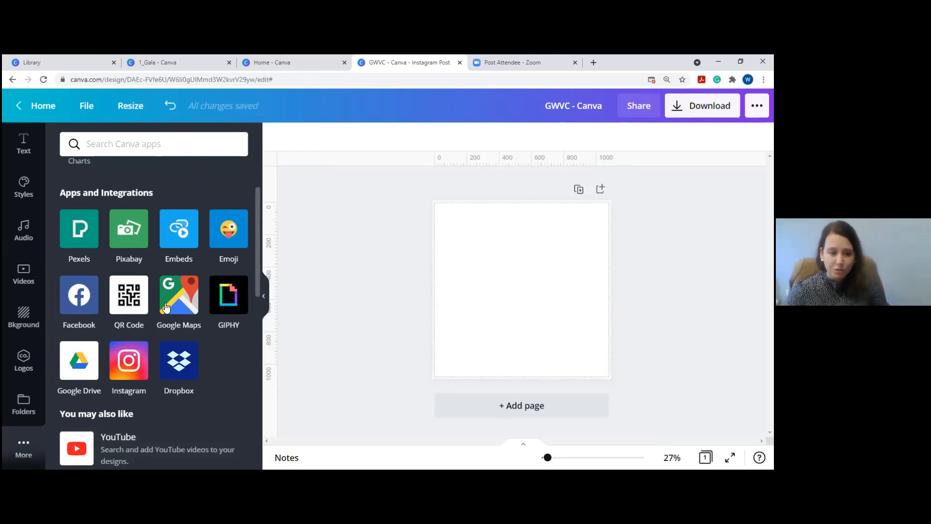
{"action": "scroll", "coordinate": [166, 303], "scroll_direction": "down", "scroll_amount": 4}
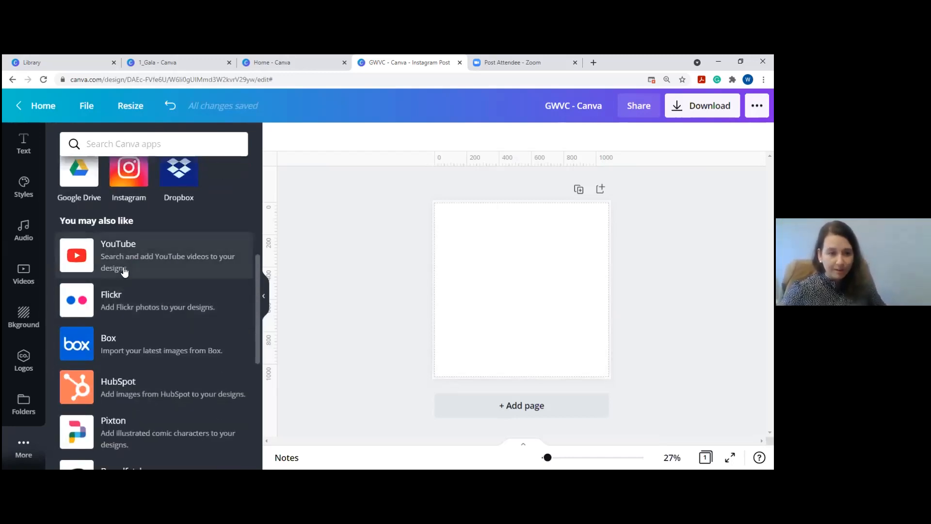
{"action": "scroll", "coordinate": [124, 272], "scroll_direction": "up", "scroll_amount": 1}
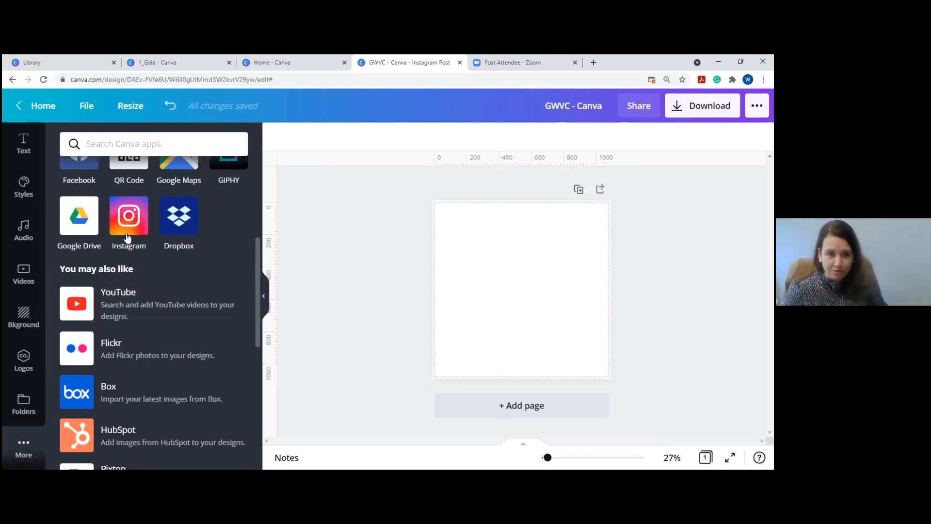
{"action": "scroll", "coordinate": [119, 248], "scroll_direction": "up", "scroll_amount": 2}
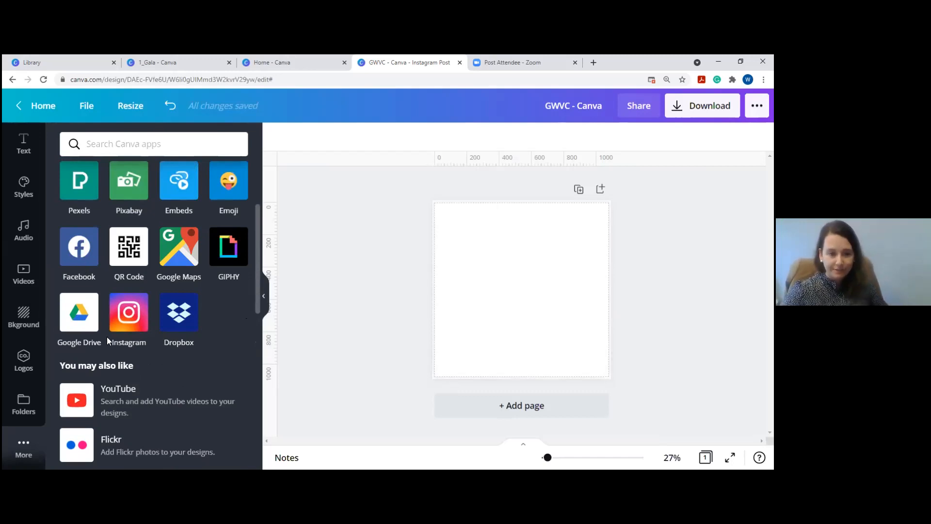
{"action": "scroll", "coordinate": [172, 330], "scroll_direction": "down", "scroll_amount": 3}
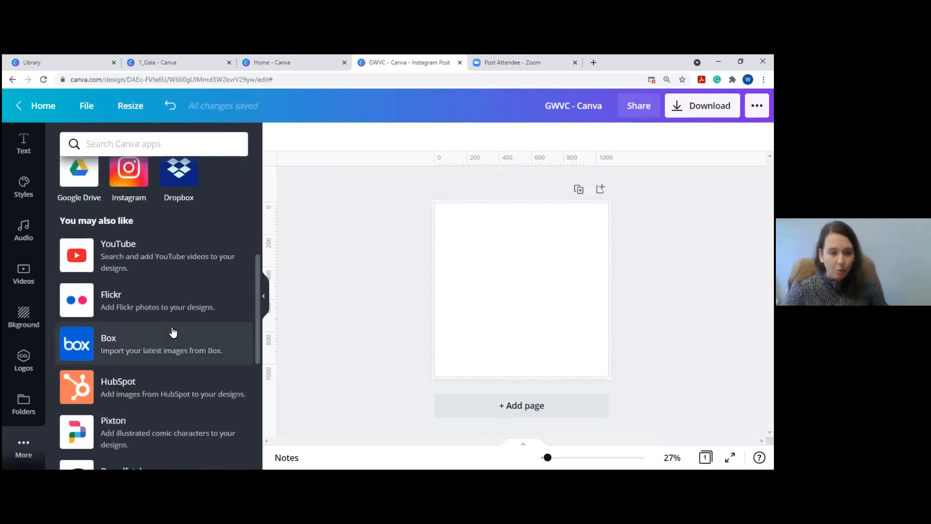
{"action": "scroll", "coordinate": [173, 374], "scroll_direction": "down", "scroll_amount": 2}
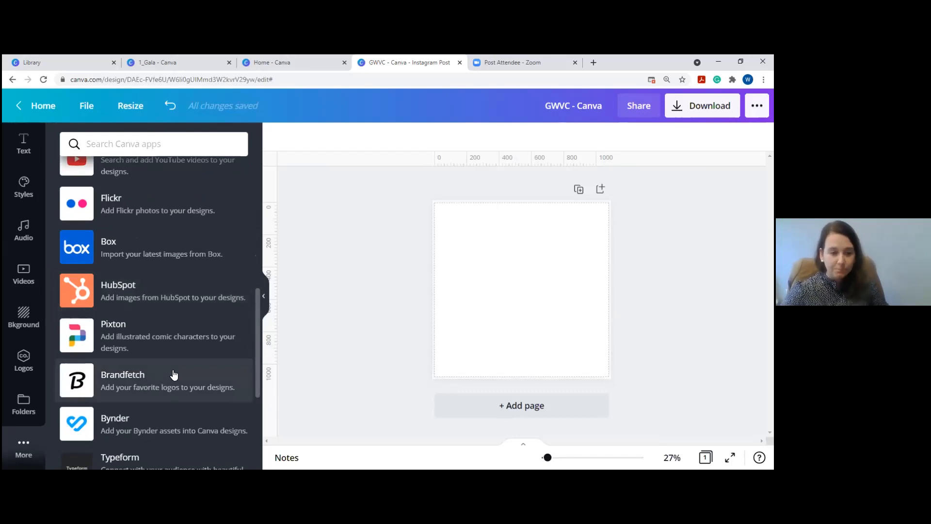
{"action": "scroll", "coordinate": [173, 373], "scroll_direction": "down", "scroll_amount": 1}
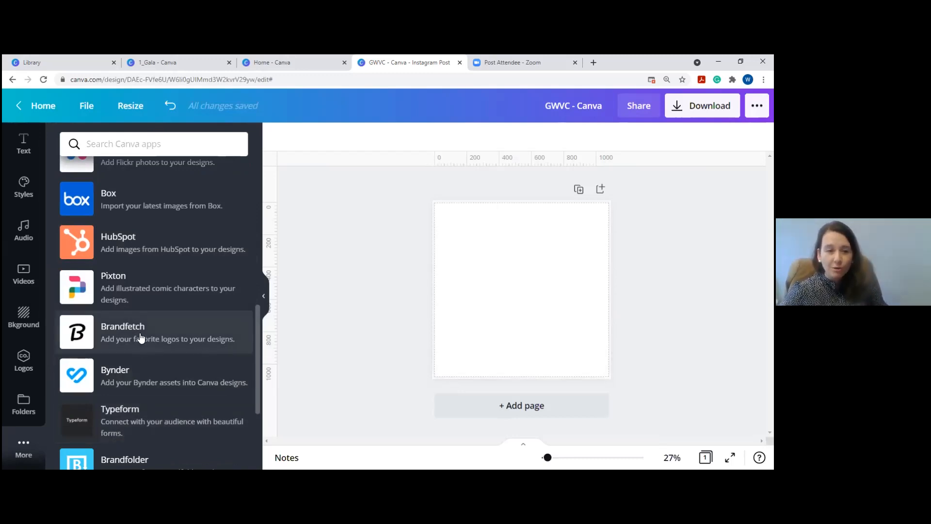
{"action": "scroll", "coordinate": [141, 338], "scroll_direction": "down", "scroll_amount": 3}
{"action": "scroll", "coordinate": [141, 338], "scroll_direction": "up", "scroll_amount": 10}
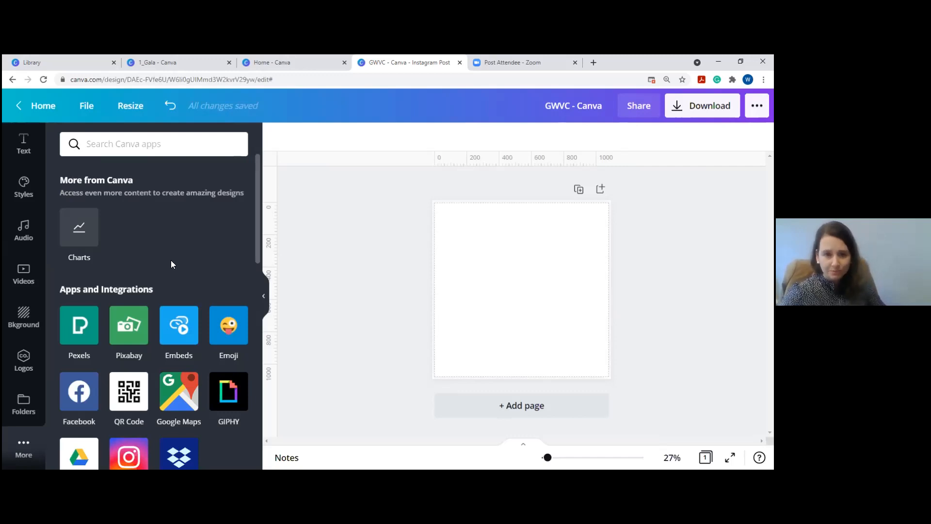
{"action": "scroll", "coordinate": [17, 331], "scroll_direction": "down", "scroll_amount": 1}
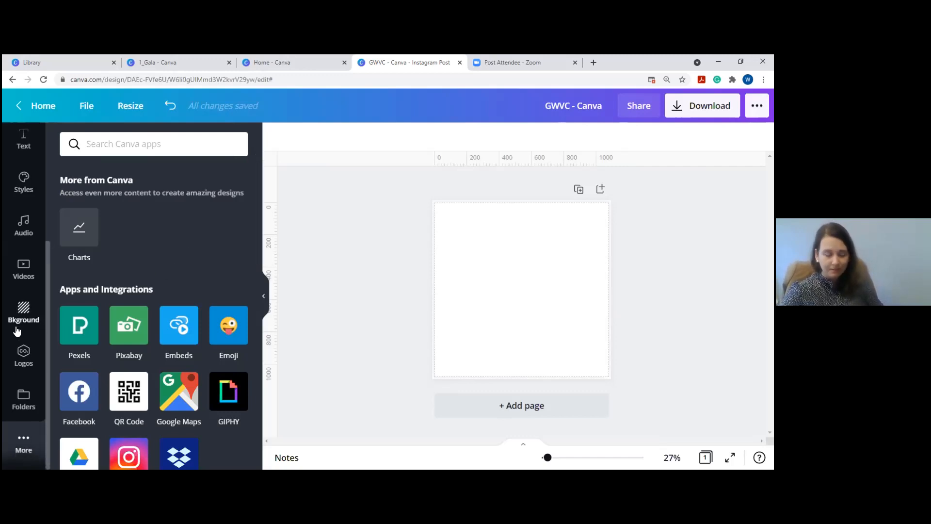
{"action": "scroll", "coordinate": [17, 330], "scroll_direction": "up", "scroll_amount": 3}
Apply the Spring Essentials page from the Red and Blue Photo Fashion Influencer set, then show Uploads.
{"action": "left_click", "coordinate": [26, 143]}
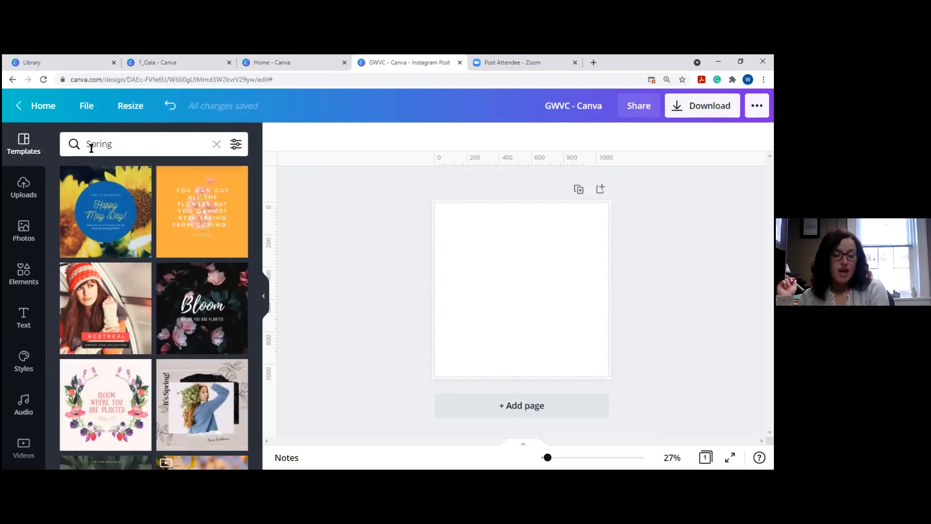
{"action": "scroll", "coordinate": [204, 242], "scroll_direction": "down", "scroll_amount": 5}
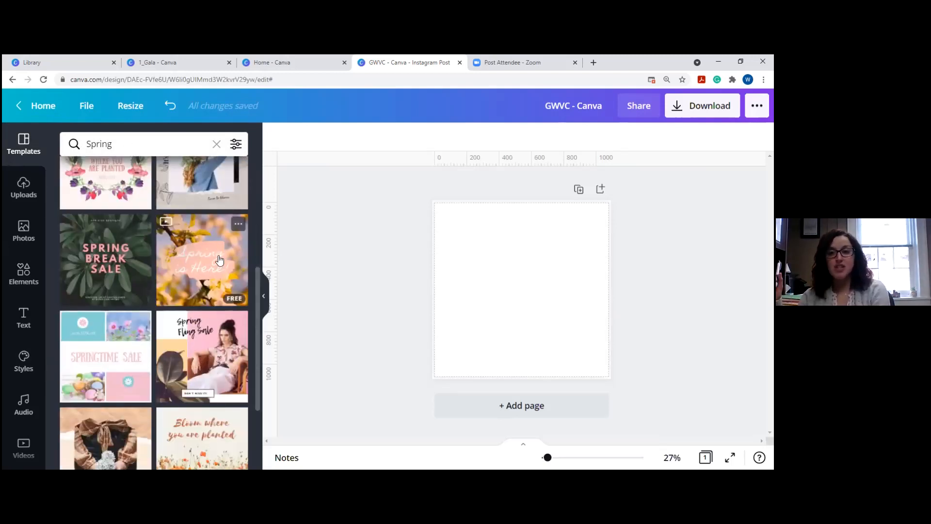
{"action": "scroll", "coordinate": [223, 260], "scroll_direction": "down", "scroll_amount": 3}
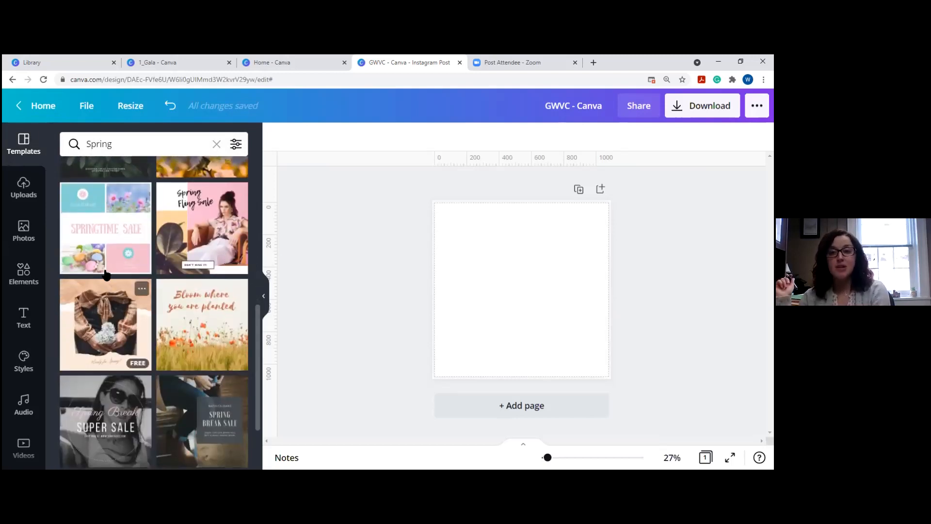
{"action": "scroll", "coordinate": [189, 305], "scroll_direction": "down", "scroll_amount": 2}
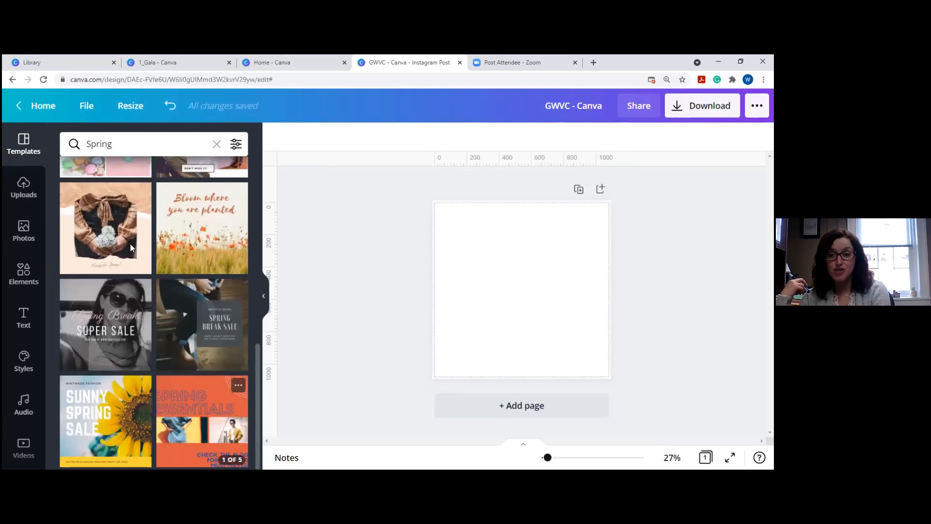
{"action": "left_click", "coordinate": [187, 395]}
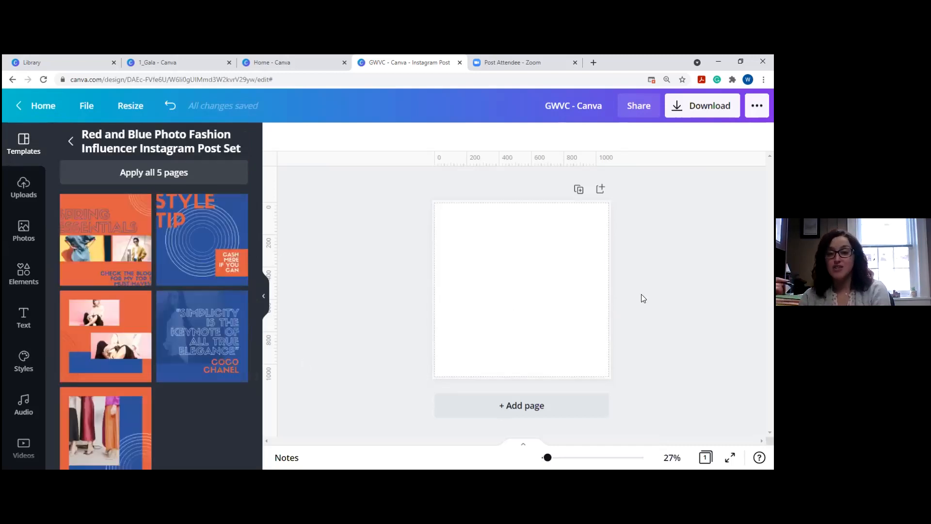
{"action": "left_click", "coordinate": [118, 236]}
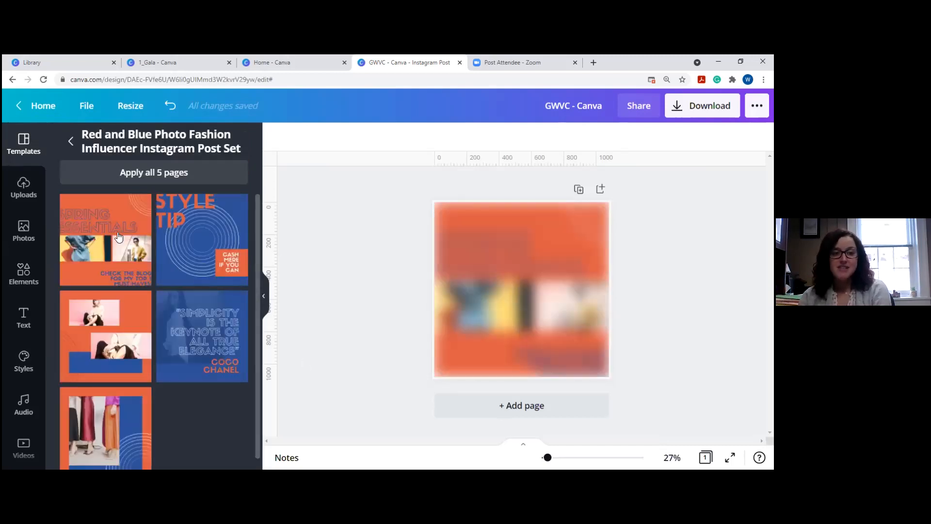
{"action": "left_click", "coordinate": [24, 188]}
Search uploads for 'logo' and delete both Spring Essentials photos.
{"action": "type", "text": "l"}
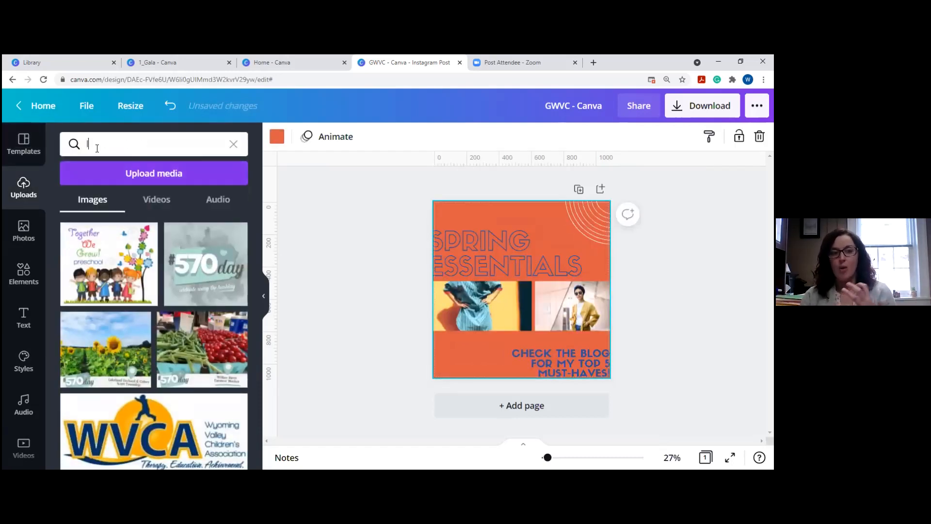
{"action": "type", "text": "ogo"}
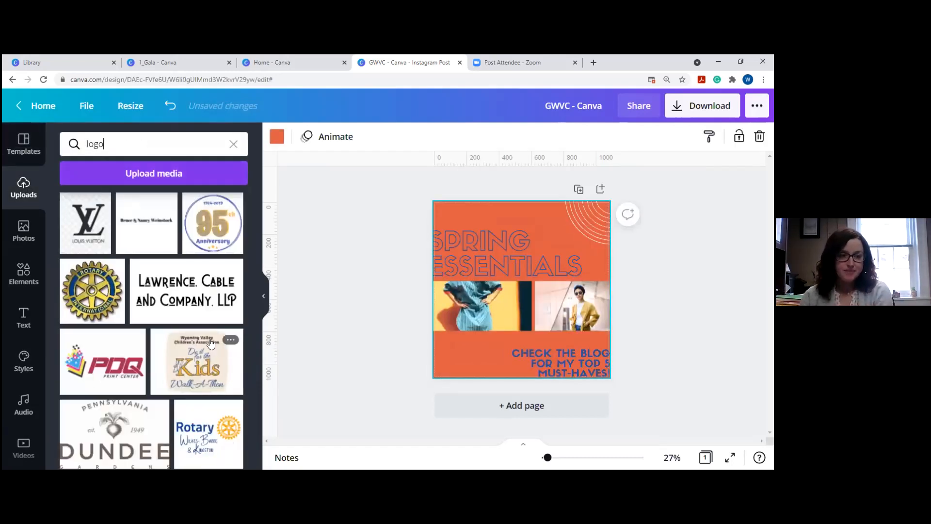
{"action": "scroll", "coordinate": [76, 276], "scroll_direction": "down", "scroll_amount": 3}
{"action": "left_click", "coordinate": [454, 245]}
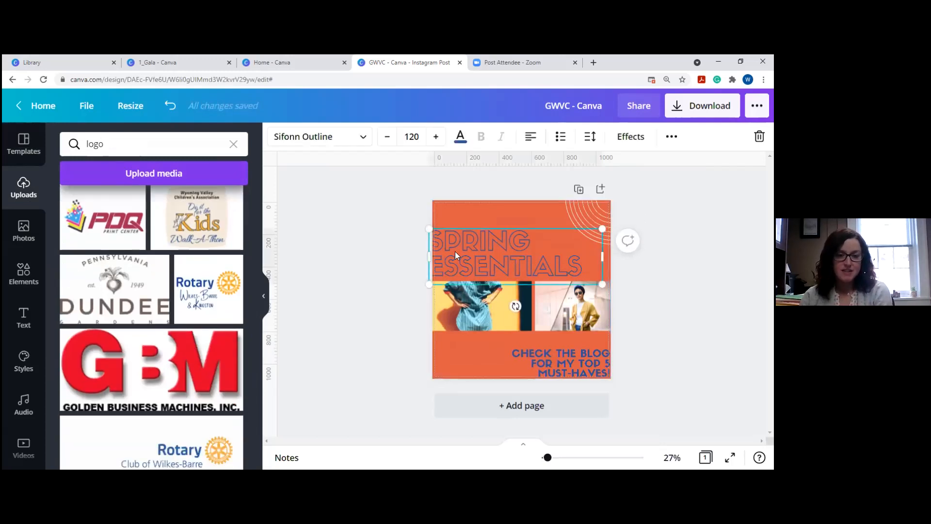
{"action": "left_click", "coordinate": [460, 294]}
{"action": "key", "text": "Delete"}
{"action": "left_click", "coordinate": [572, 301]}
{"action": "key", "text": "Delete"}
Raise the heading and add the Dundee logo, shrunk and placed beneath it.
{"action": "left_click_drag", "start_coordinate": [493, 244], "coordinate": [499, 222]}
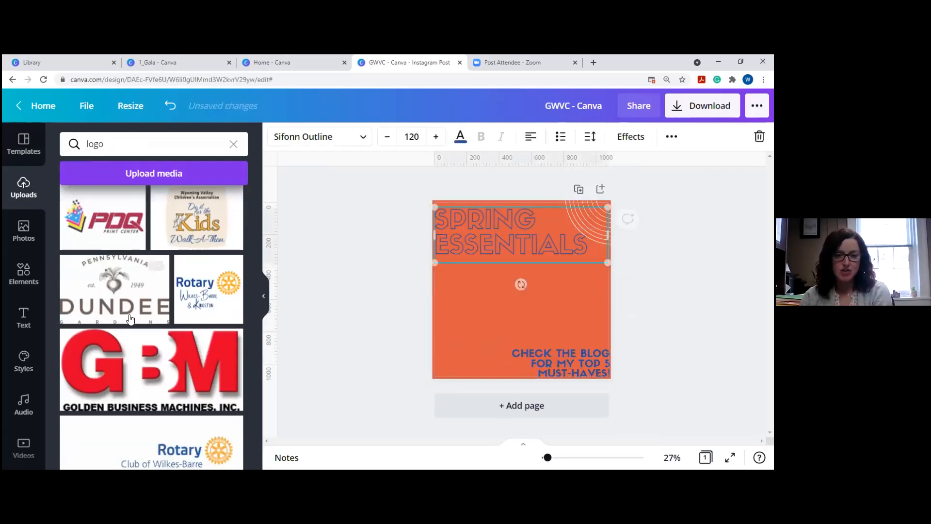
{"action": "left_click", "coordinate": [103, 289]}
{"action": "left_click_drag", "start_coordinate": [589, 332], "coordinate": [553, 310]}
{"action": "left_click_drag", "start_coordinate": [512, 276], "coordinate": [532, 300]}
{"action": "left_click", "coordinate": [669, 307]}
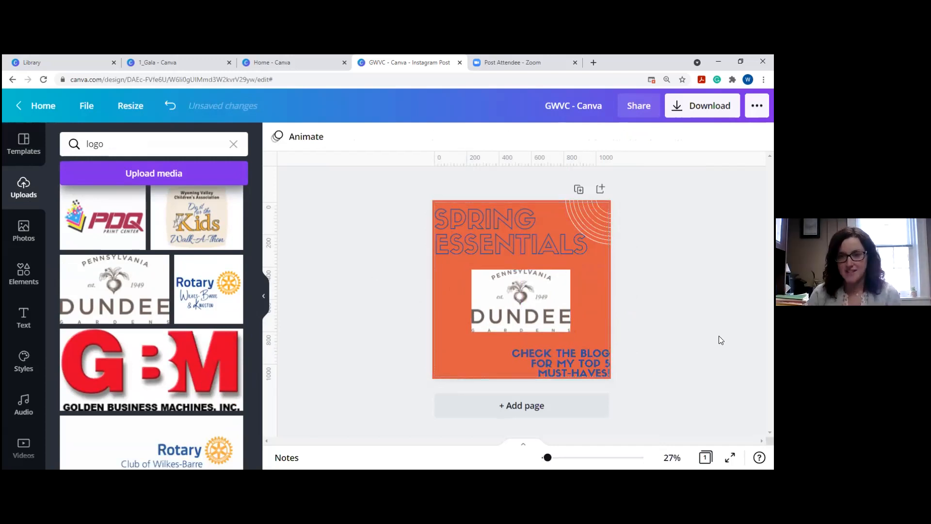
{"action": "left_click", "coordinate": [521, 298]}
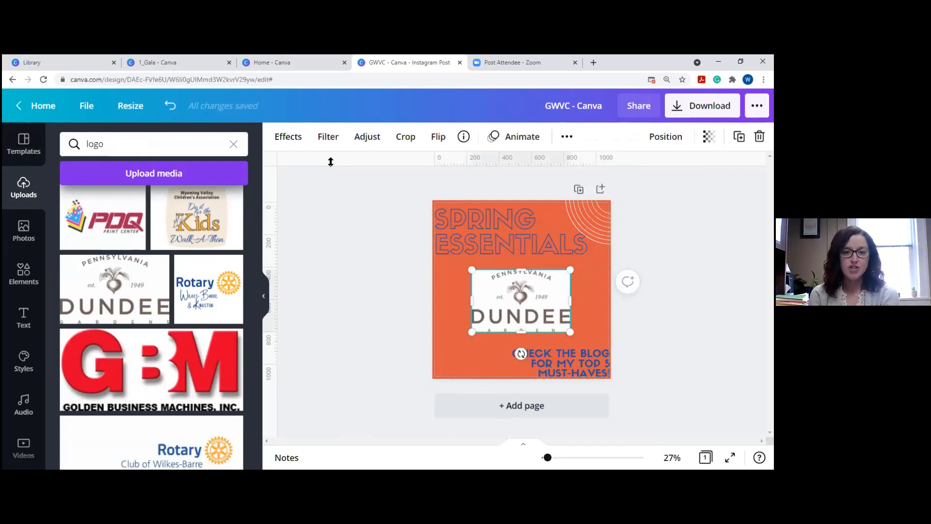
Remove the white background from the Dundee logo with image effects.
{"action": "left_click", "coordinate": [288, 136]}
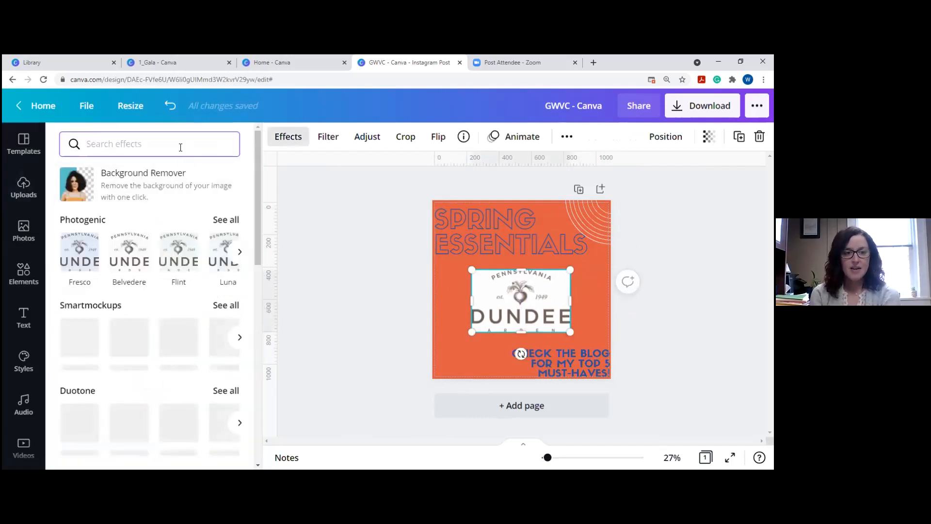
{"action": "left_click", "coordinate": [154, 194]}
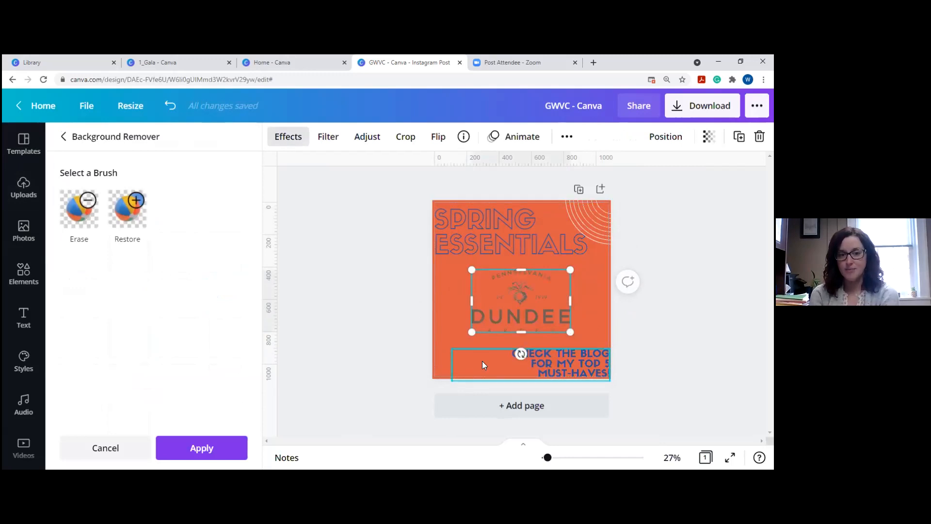
{"action": "left_click", "coordinate": [434, 183]}
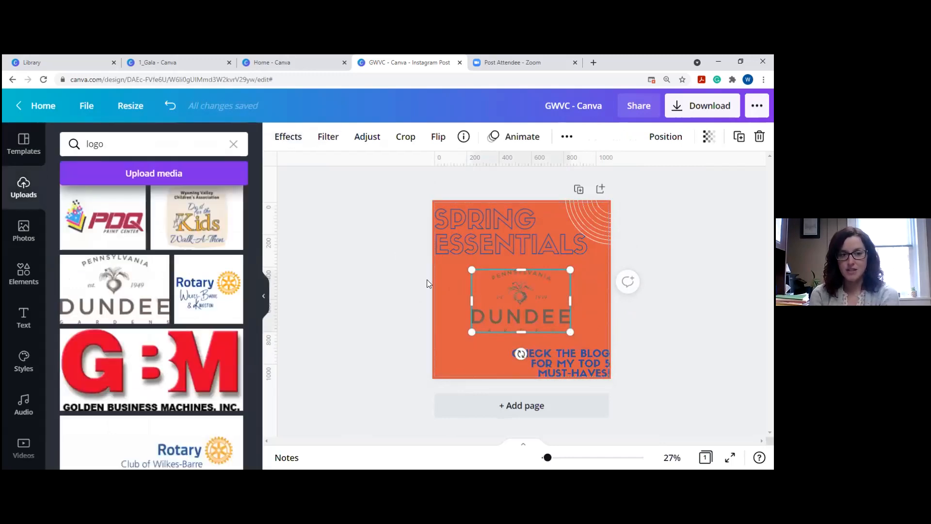
Give the page a light yellow background colour.
{"action": "left_click", "coordinate": [436, 340]}
{"action": "left_click", "coordinate": [276, 137]}
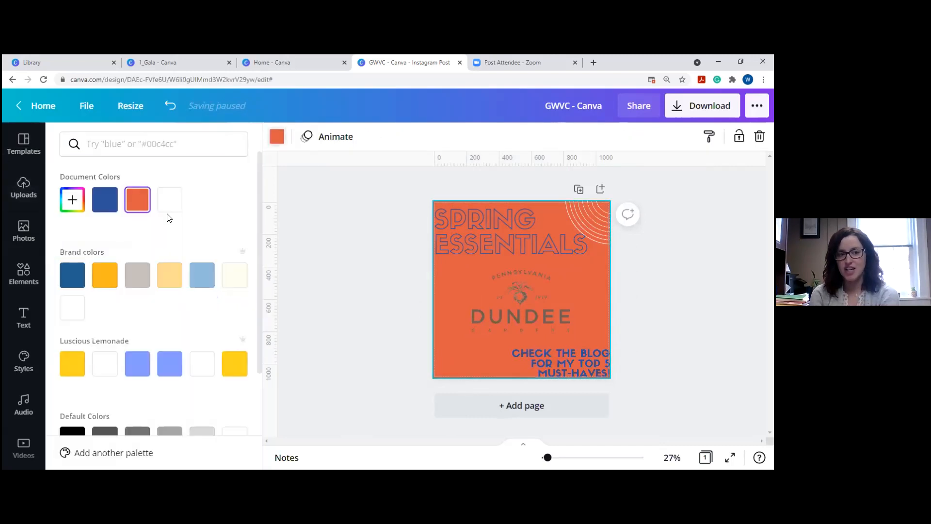
{"action": "left_click", "coordinate": [174, 274]}
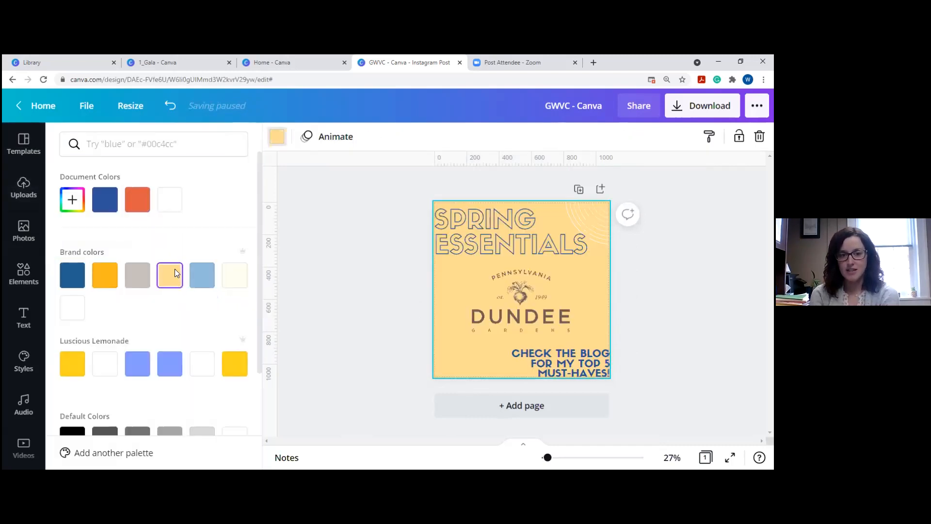
Resize the Dundee logo and centre it below the SPRING ESSENTIALS title.
{"action": "left_click", "coordinate": [539, 302]}
{"action": "left_click_drag", "start_coordinate": [469, 332], "coordinate": [466, 331]}
{"action": "left_click_drag", "start_coordinate": [560, 340], "coordinate": [571, 328]}
{"action": "left_click_drag", "start_coordinate": [521, 295], "coordinate": [527, 300]}
{"action": "left_click", "coordinate": [385, 312]}
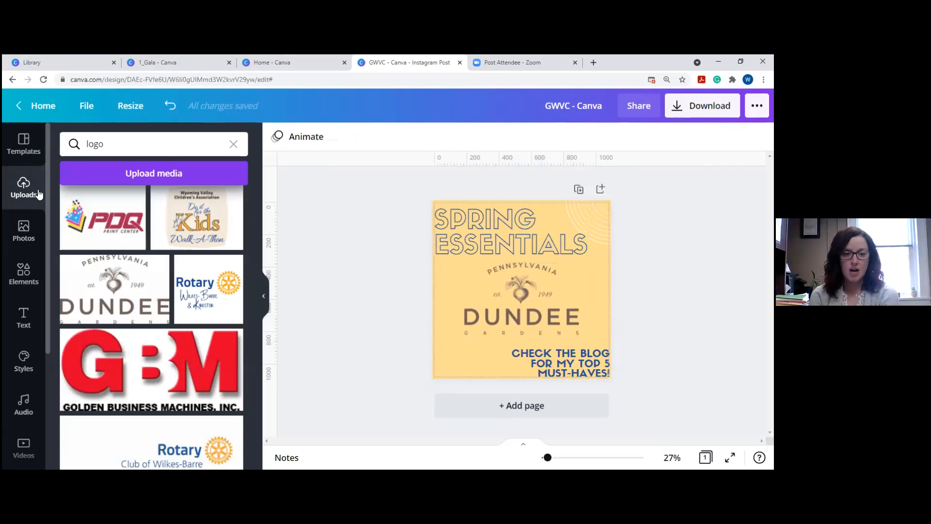
Search Elements for 'stickers' and place a small petal sticker at the top-right.
{"action": "left_click", "coordinate": [23, 231]}
{"action": "left_click", "coordinate": [26, 289]}
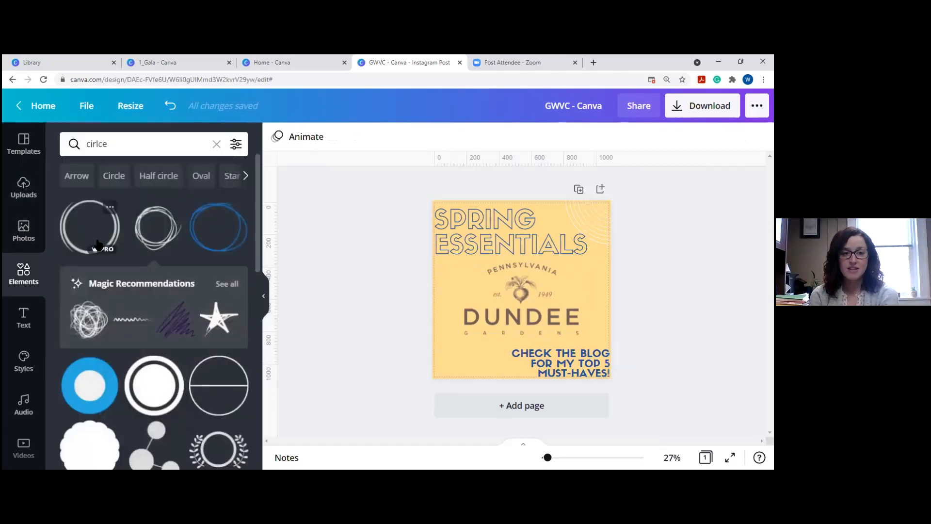
{"action": "type", "text": "stickers"}
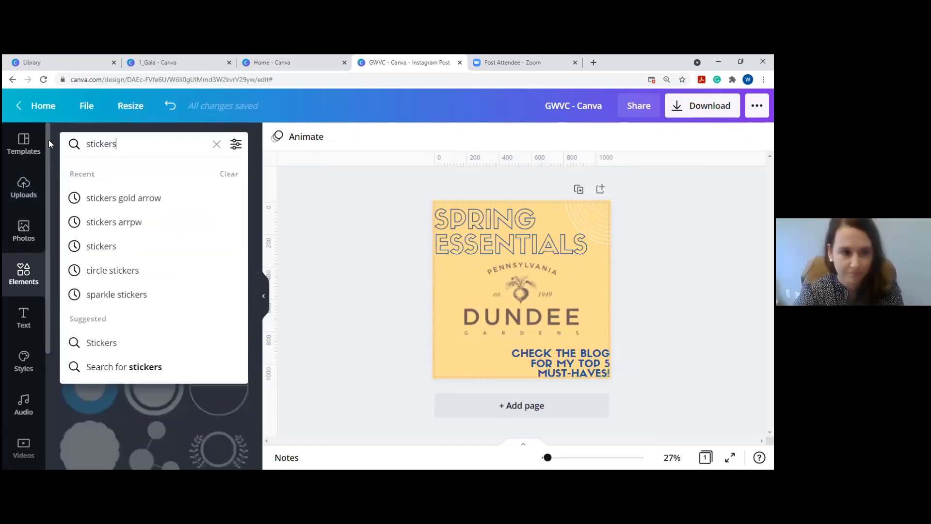
{"action": "key", "text": "Return"}
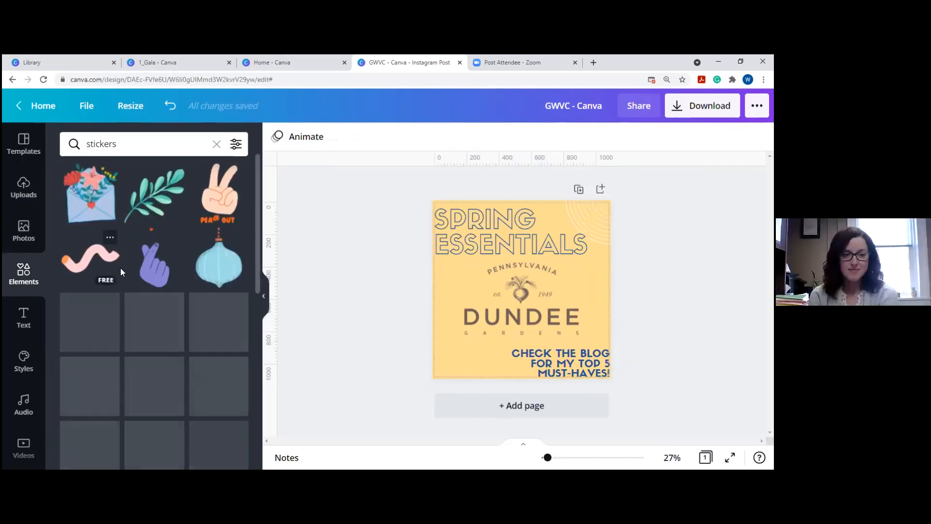
{"action": "scroll", "coordinate": [145, 301], "scroll_direction": "down", "scroll_amount": 1}
{"action": "scroll", "coordinate": [147, 298], "scroll_direction": "down", "scroll_amount": 1}
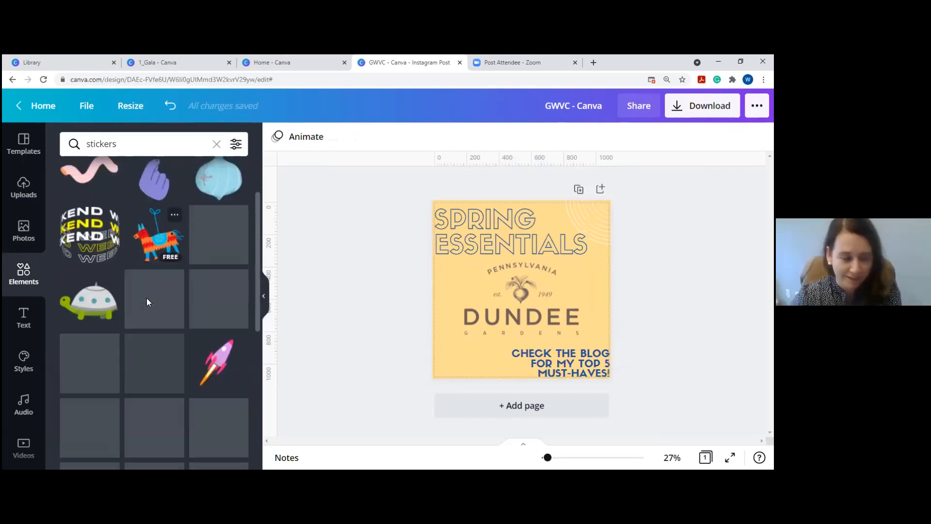
{"action": "left_click", "coordinate": [213, 294]}
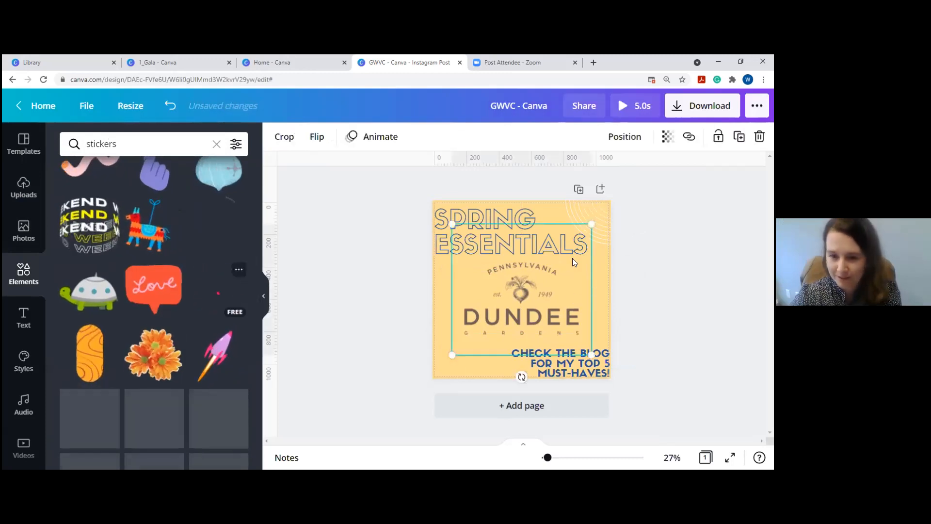
{"action": "left_click_drag", "start_coordinate": [588, 356], "coordinate": [517, 285]}
{"action": "left_click_drag", "start_coordinate": [480, 250], "coordinate": [603, 217]}
Add a shrunken yellow sunburst sticker near the bottom-left and browse recommended stickers.
{"action": "left_click", "coordinate": [129, 382]}
{"action": "left_click_drag", "start_coordinate": [591, 355], "coordinate": [466, 393]}
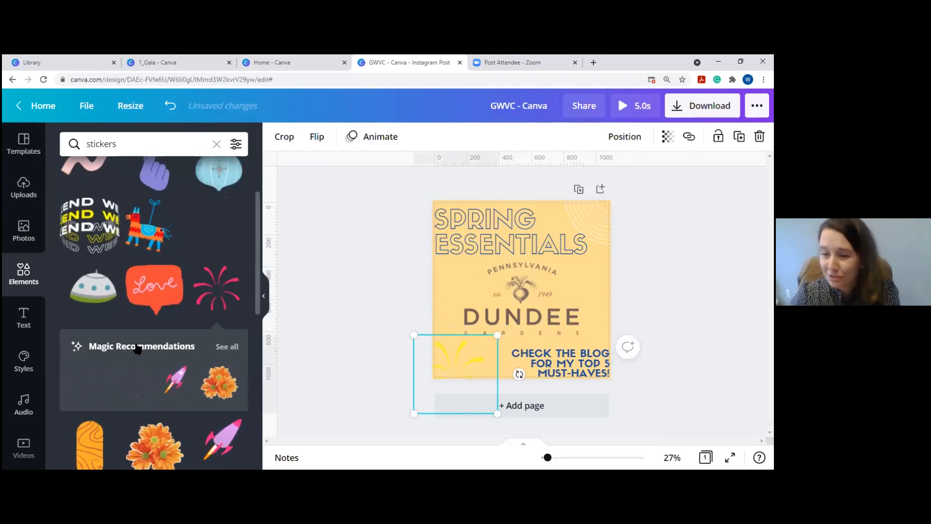
{"action": "left_click", "coordinate": [226, 346]}
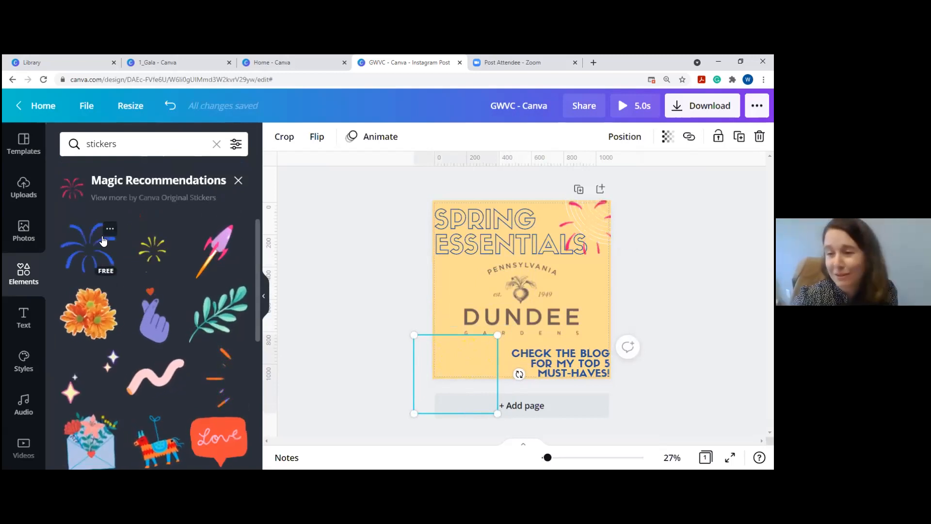
{"action": "left_click", "coordinate": [238, 181]}
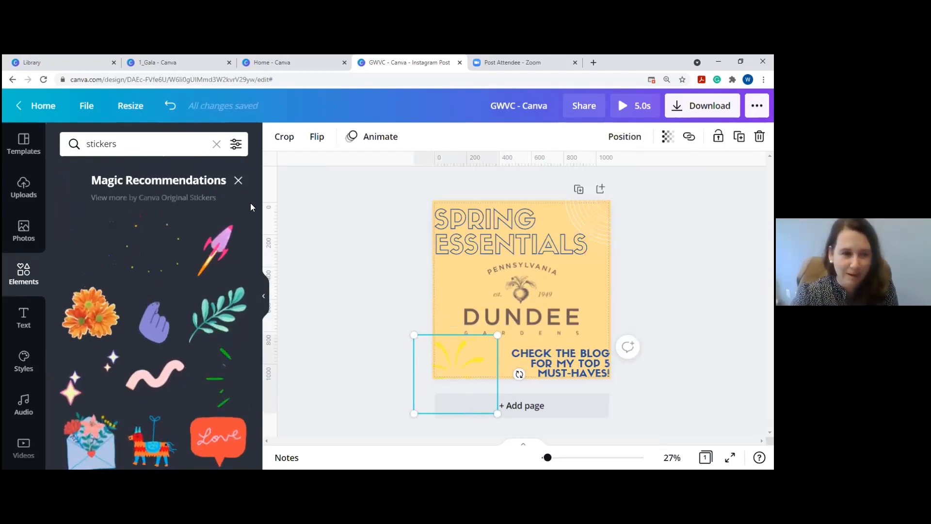
Delete the CHECK THE BLOG text and move the Dundee logo back under the title.
{"action": "left_click", "coordinate": [581, 360]}
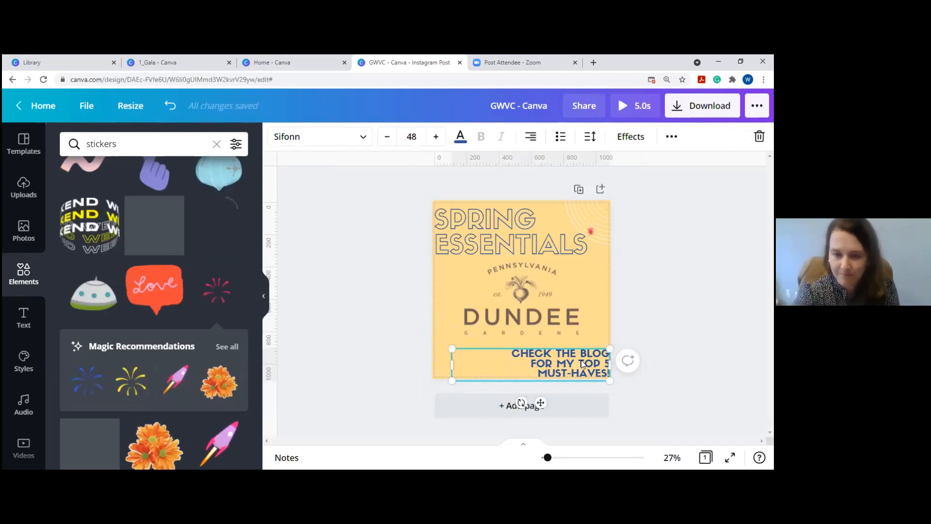
{"action": "key", "text": "Delete"}
{"action": "left_click", "coordinate": [531, 291]}
{"action": "left_click_drag", "start_coordinate": [547, 316], "coordinate": [570, 350]}
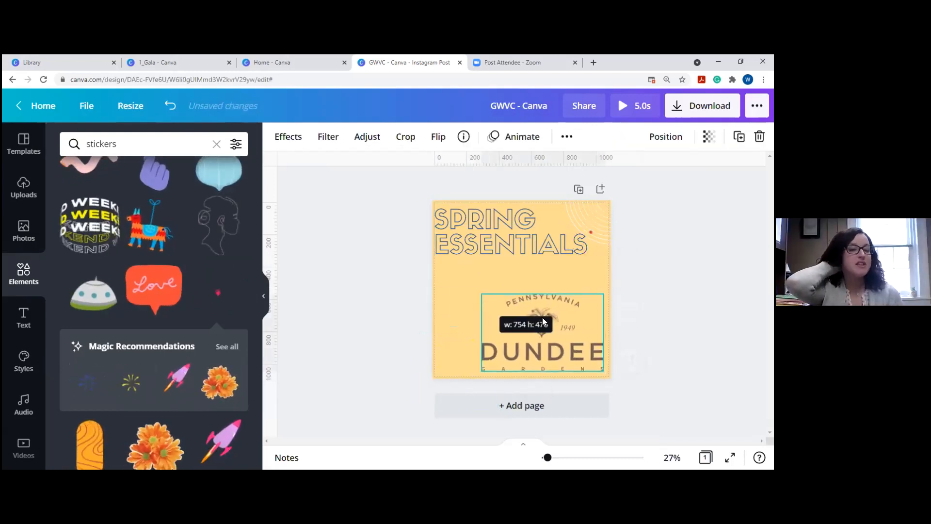
{"action": "left_click_drag", "start_coordinate": [568, 331], "coordinate": [547, 297]}
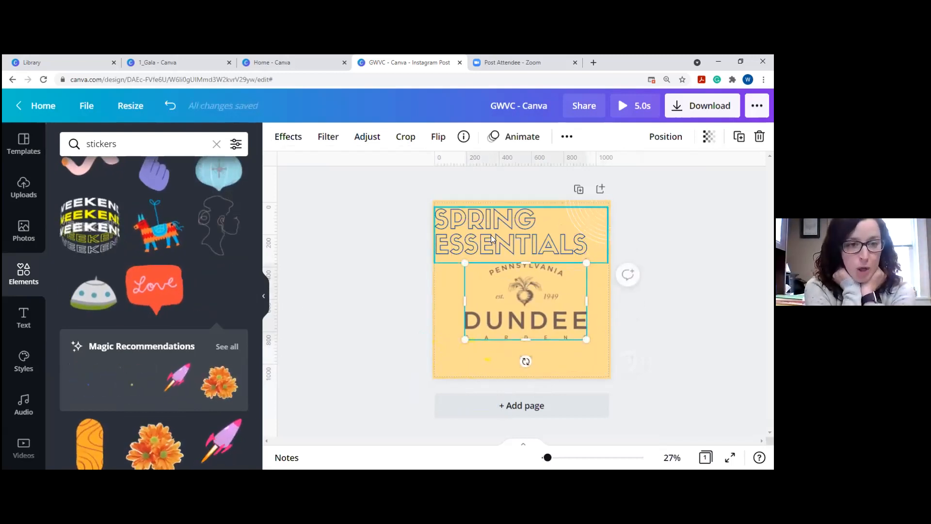
Return to the uploaded logo images and bring up the logo's image effects.
{"action": "left_click", "coordinate": [24, 273]}
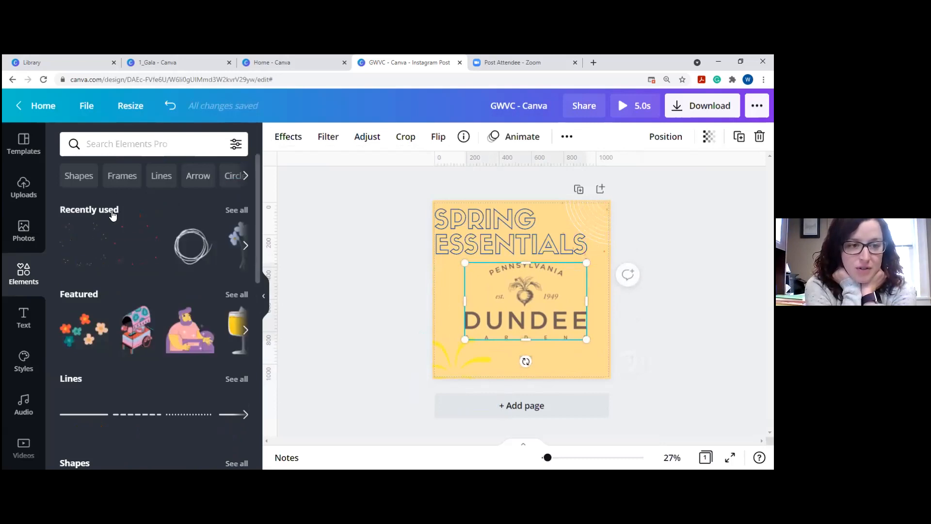
{"action": "left_click", "coordinate": [24, 187]}
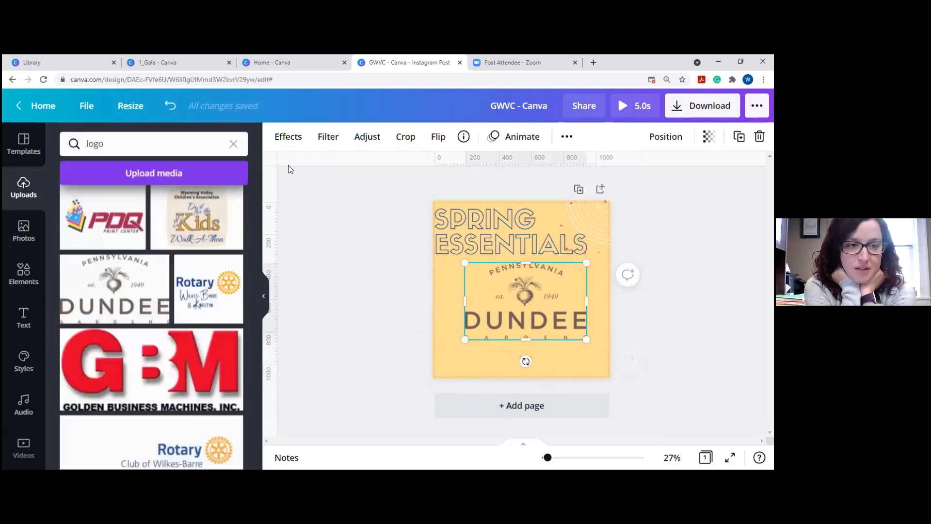
{"action": "left_click", "coordinate": [279, 139]}
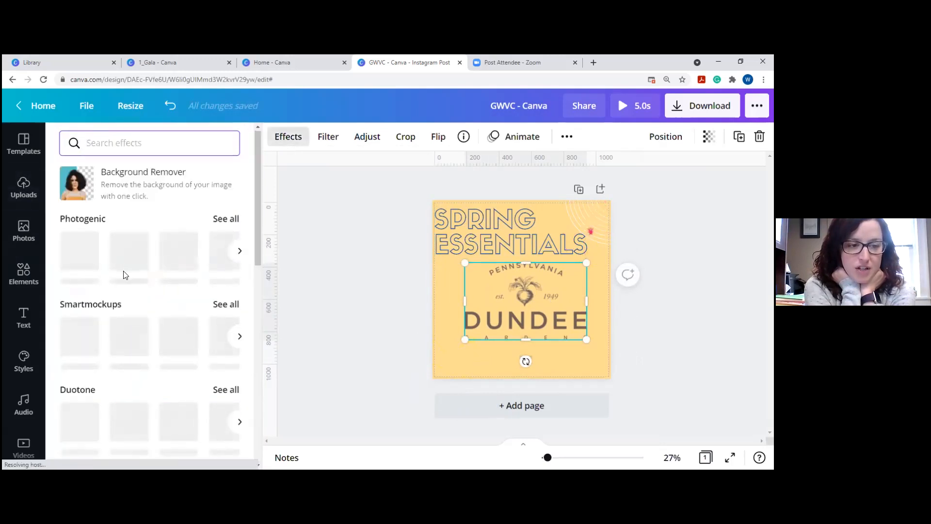
{"action": "scroll", "coordinate": [146, 271], "scroll_direction": "down", "scroll_amount": 1}
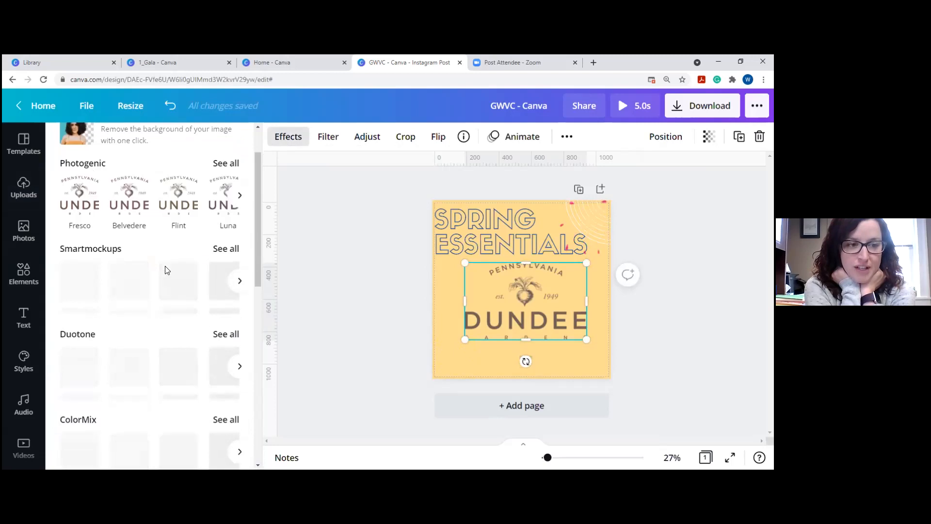
Try the Pop, Violet, Belvedere and Flint effects on the Dundee logo.
{"action": "scroll", "coordinate": [167, 270], "scroll_direction": "down", "scroll_amount": 1}
{"action": "scroll", "coordinate": [167, 270], "scroll_direction": "down", "scroll_amount": 2}
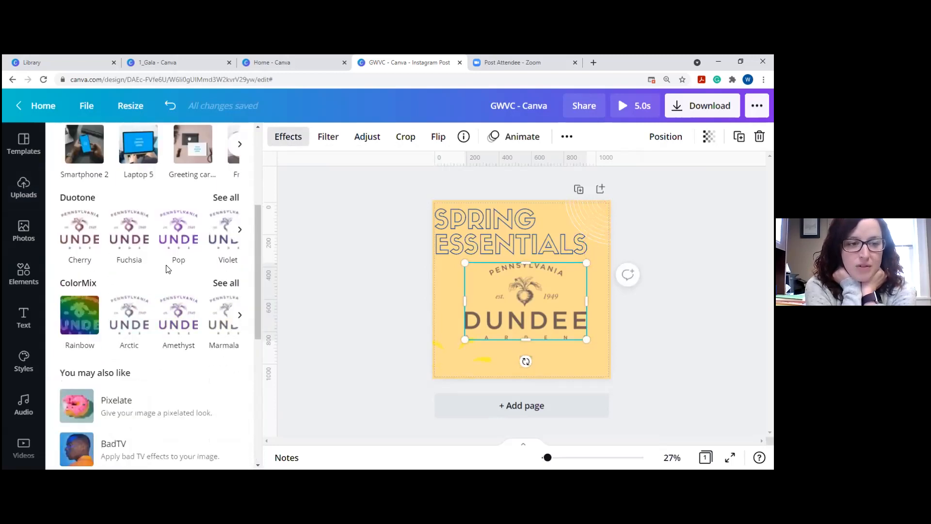
{"action": "scroll", "coordinate": [168, 269], "scroll_direction": "up", "scroll_amount": 2}
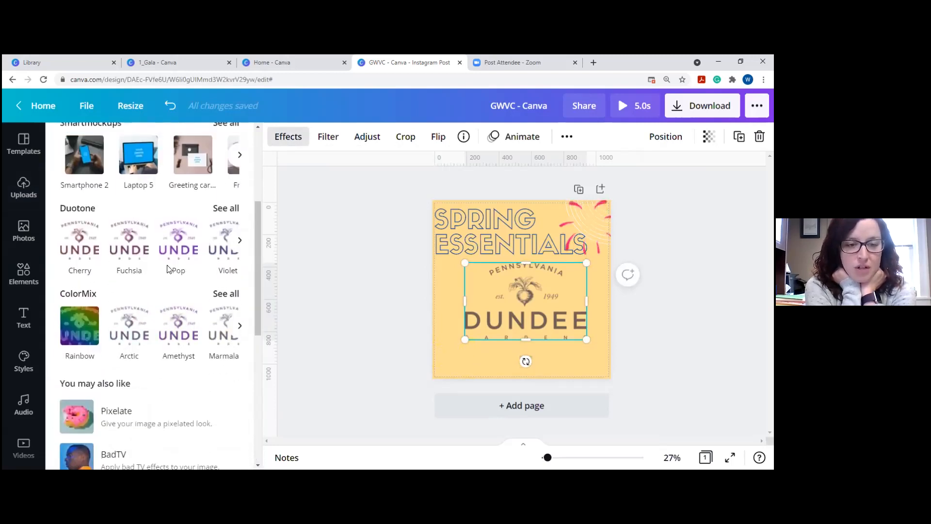
{"action": "left_click", "coordinate": [180, 337]}
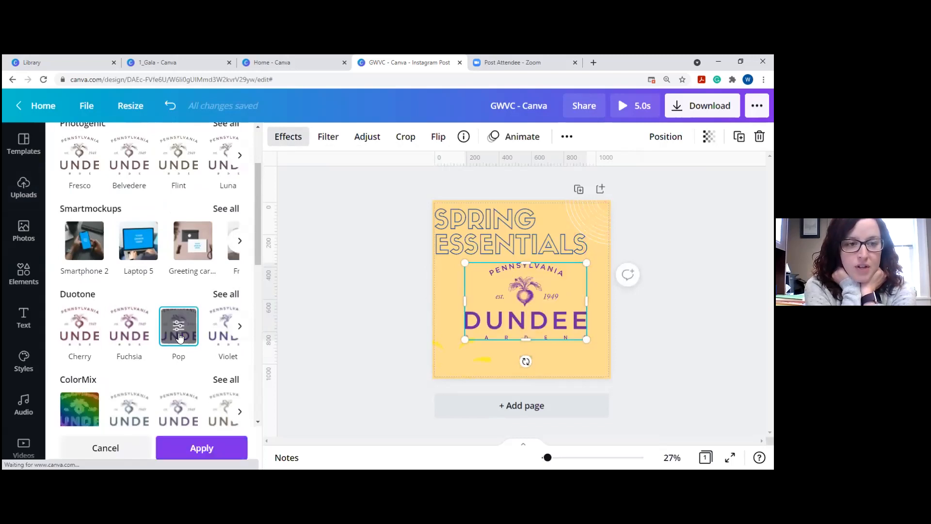
{"action": "left_click", "coordinate": [219, 332]}
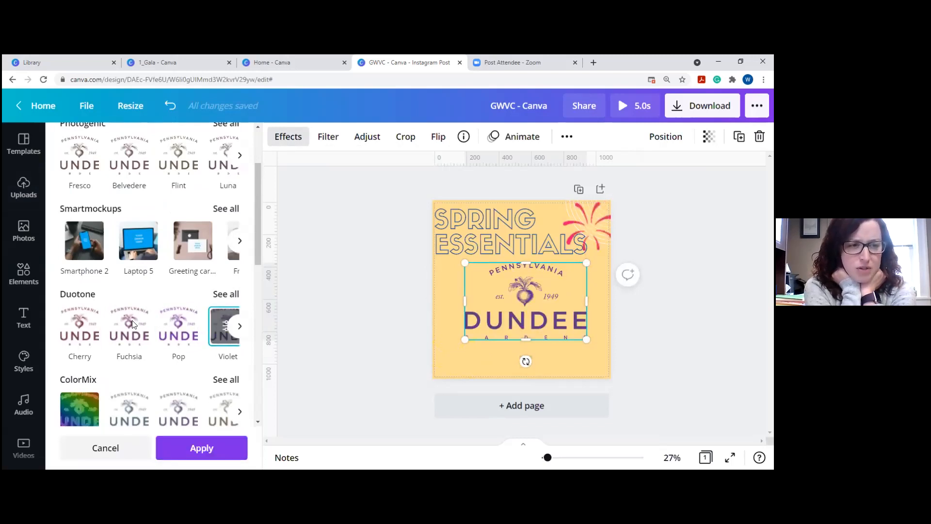
{"action": "scroll", "coordinate": [141, 237], "scroll_direction": "up", "scroll_amount": 2}
{"action": "left_click", "coordinate": [129, 252]}
{"action": "left_click", "coordinate": [169, 255]}
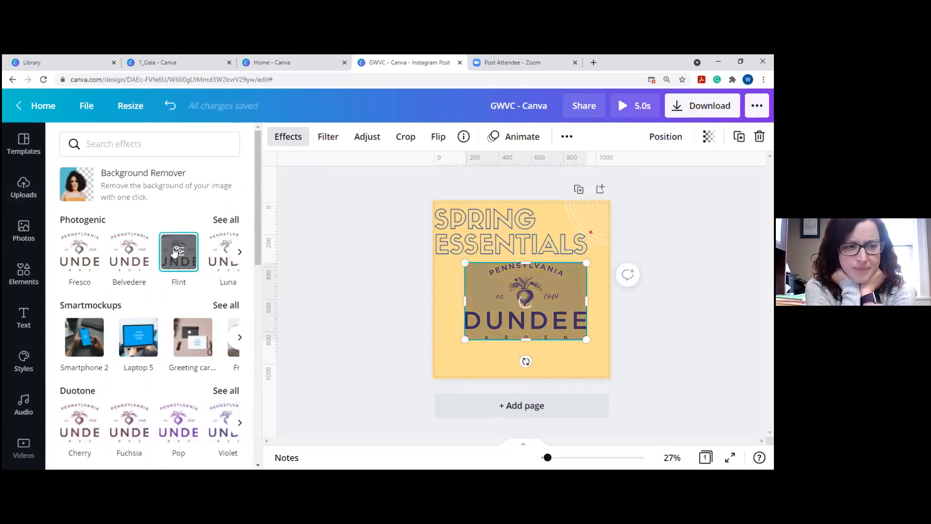
Preview the Photogenic effects Latte, Nordic, Aria, Whimsi and Nimbus, then return to the effects overview.
{"action": "left_click", "coordinate": [223, 220]}
{"action": "scroll", "coordinate": [164, 264], "scroll_direction": "down", "scroll_amount": 5}
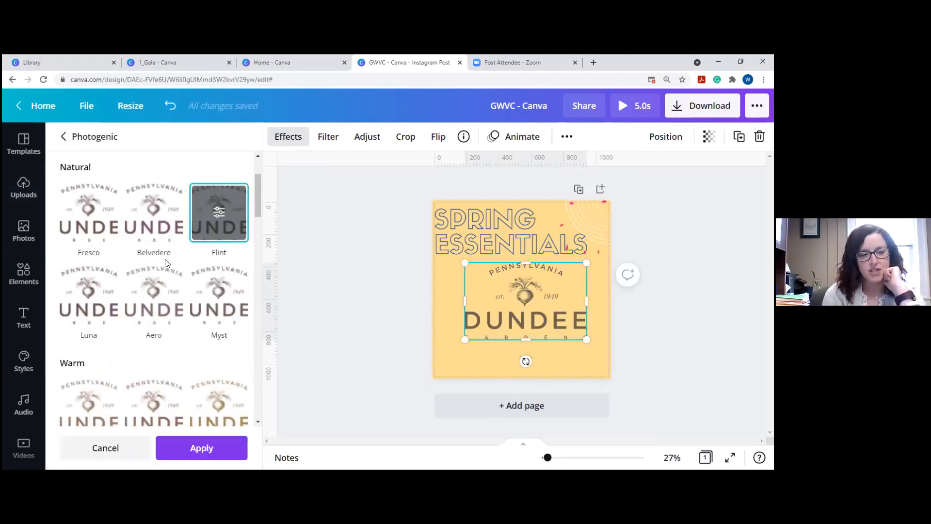
{"action": "left_click", "coordinate": [212, 235]}
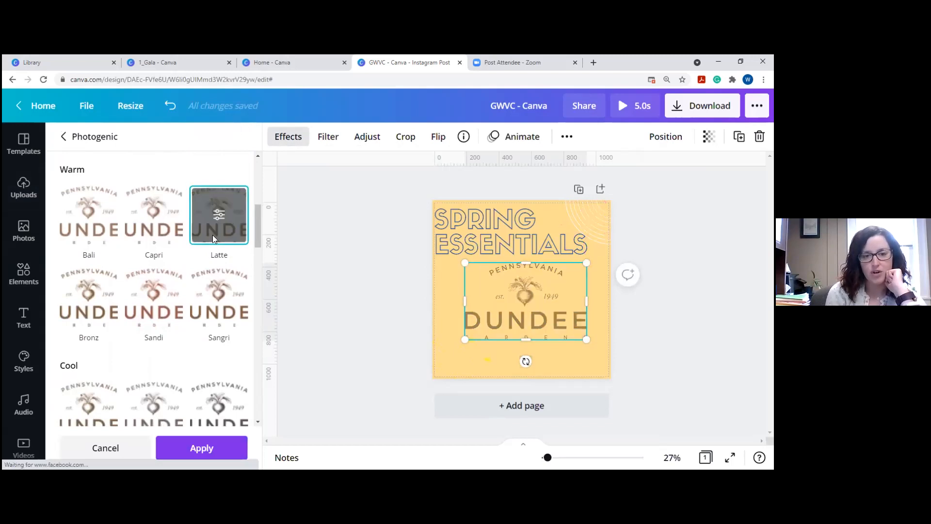
{"action": "scroll", "coordinate": [162, 240], "scroll_direction": "down", "scroll_amount": 3}
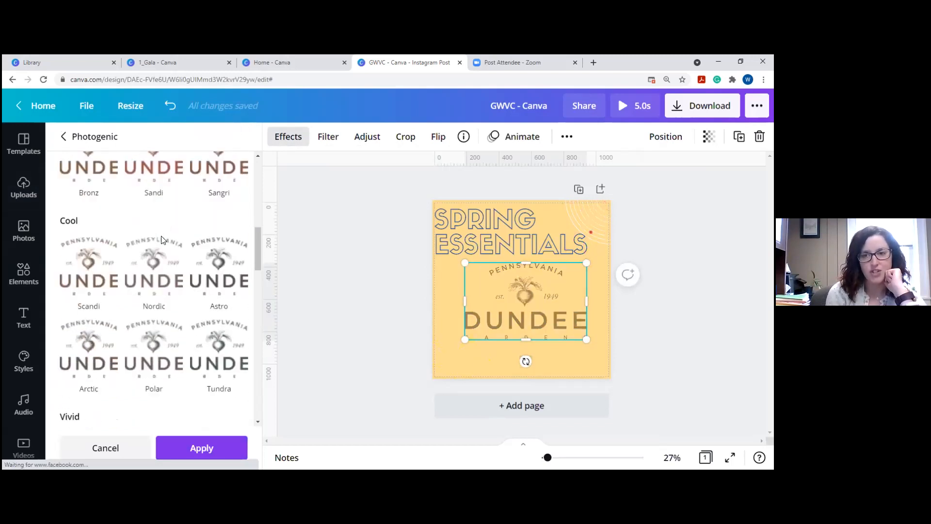
{"action": "left_click", "coordinate": [149, 274]}
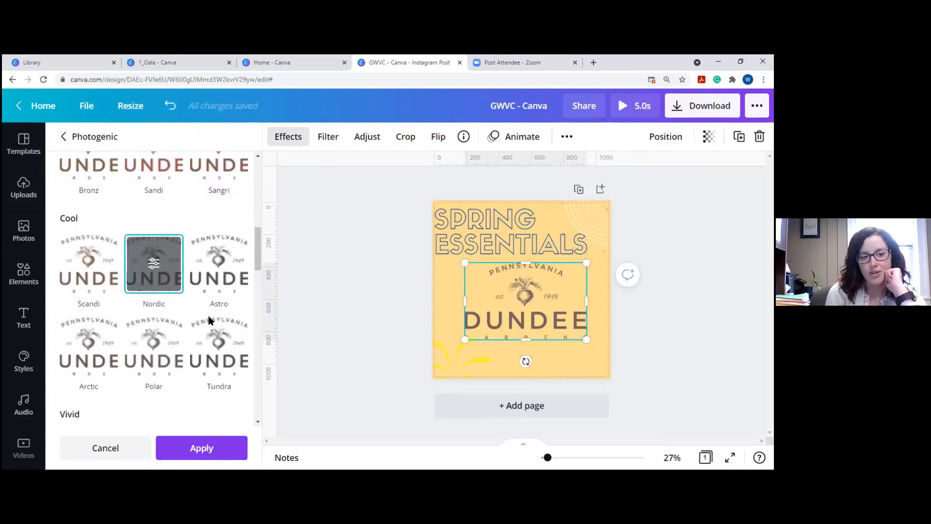
{"action": "scroll", "coordinate": [208, 316], "scroll_direction": "down", "scroll_amount": 6}
{"action": "left_click", "coordinate": [170, 288]}
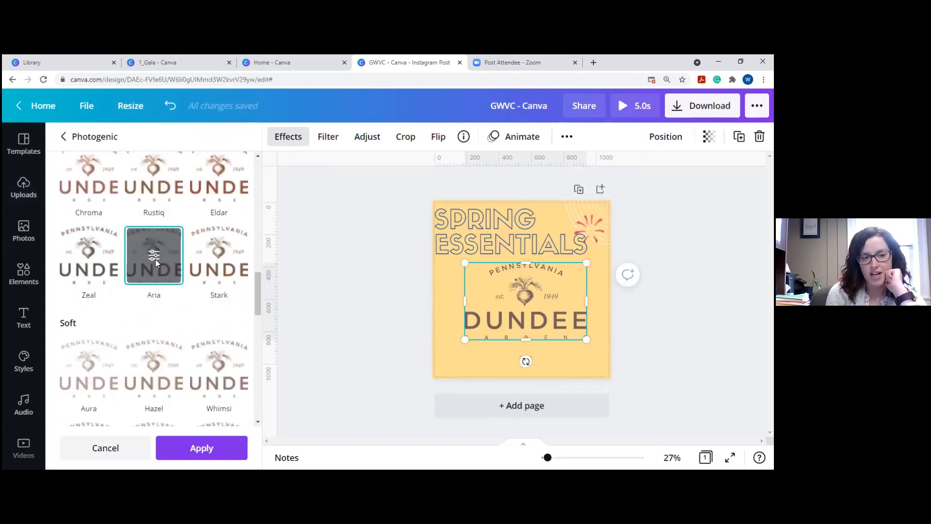
{"action": "scroll", "coordinate": [179, 277], "scroll_direction": "down", "scroll_amount": 2}
{"action": "left_click", "coordinate": [217, 274]}
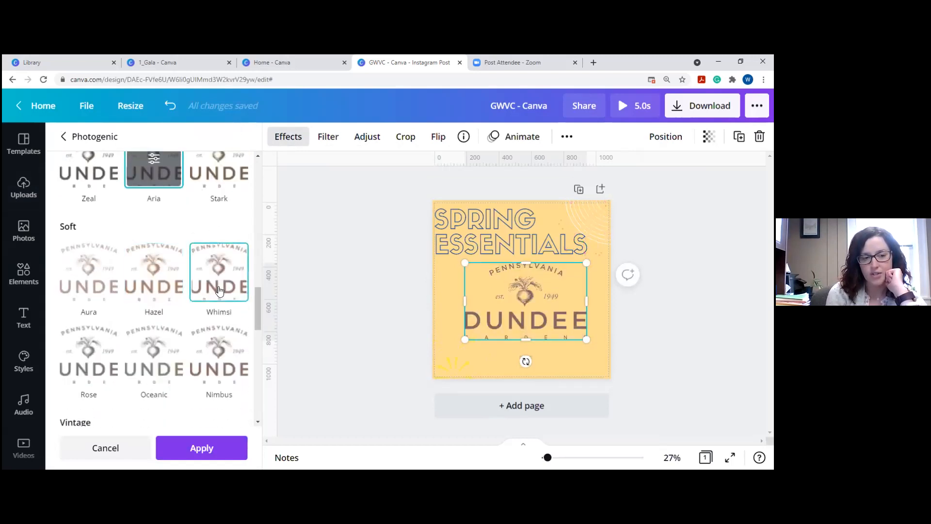
{"action": "scroll", "coordinate": [212, 317], "scroll_direction": "down", "scroll_amount": 2}
{"action": "left_click", "coordinate": [208, 240]}
{"action": "scroll", "coordinate": [208, 254], "scroll_direction": "up", "scroll_amount": 15}
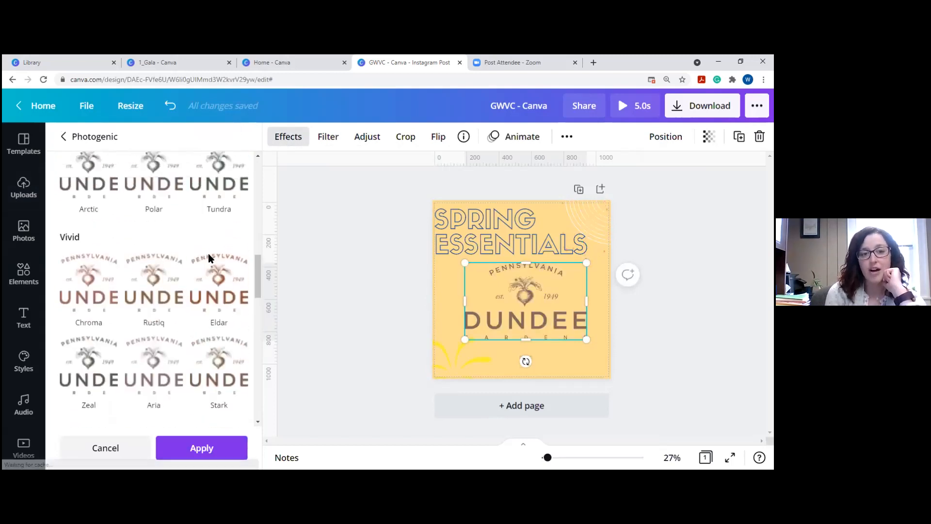
{"action": "left_click", "coordinate": [73, 139]}
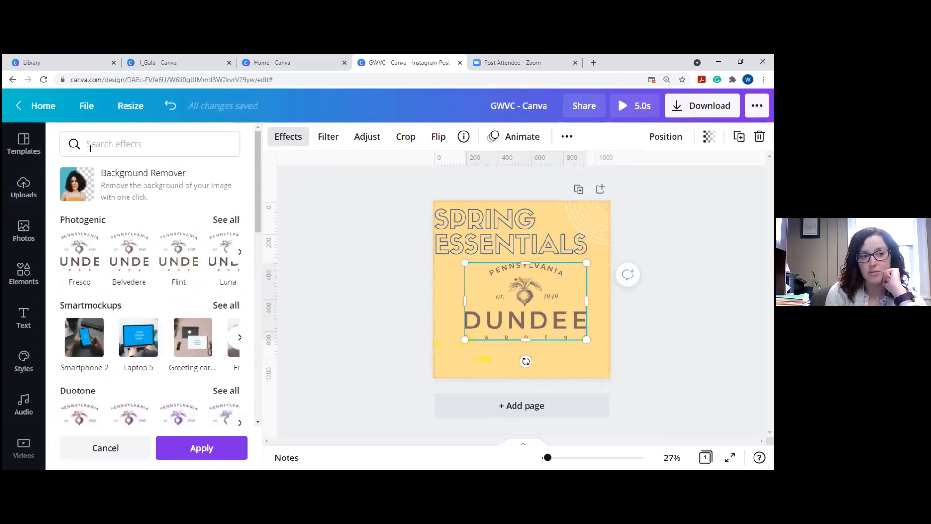
Change the headline text from SPRING ESSENTIALS to 'THANK YOU!'.
{"action": "left_click", "coordinate": [590, 226]}
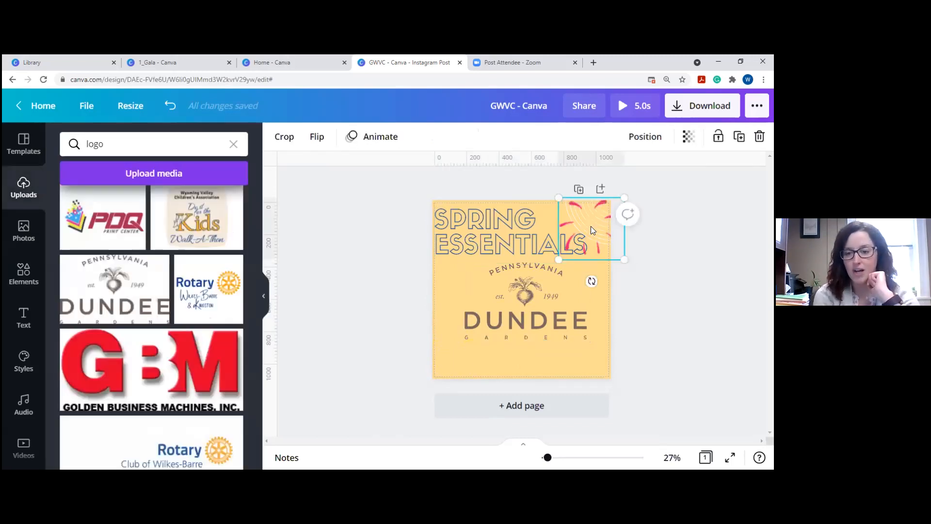
{"action": "left_click", "coordinate": [486, 240]}
{"action": "double_click", "coordinate": [486, 241]}
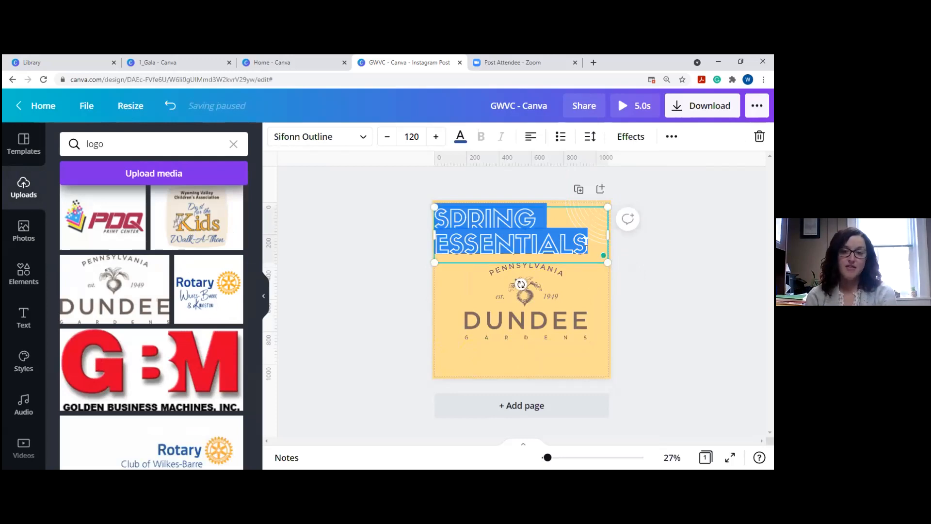
{"action": "type", "text": "THANK YOU!"}
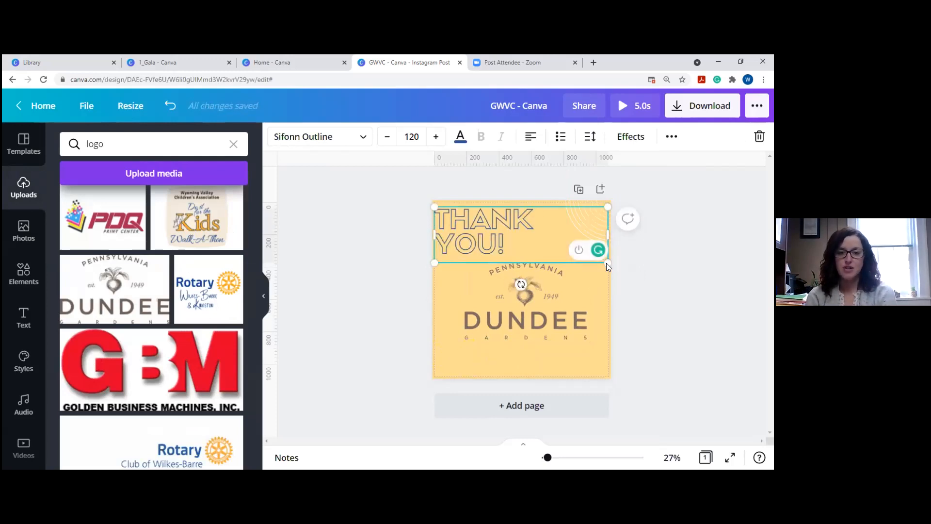
{"action": "left_click", "coordinate": [565, 238]}
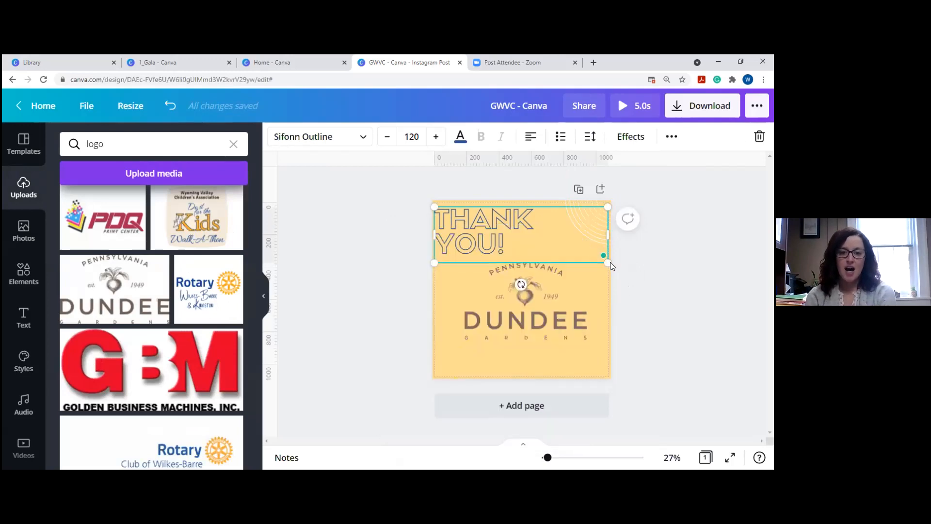
{"action": "mouse_move", "coordinate": [604, 258]}
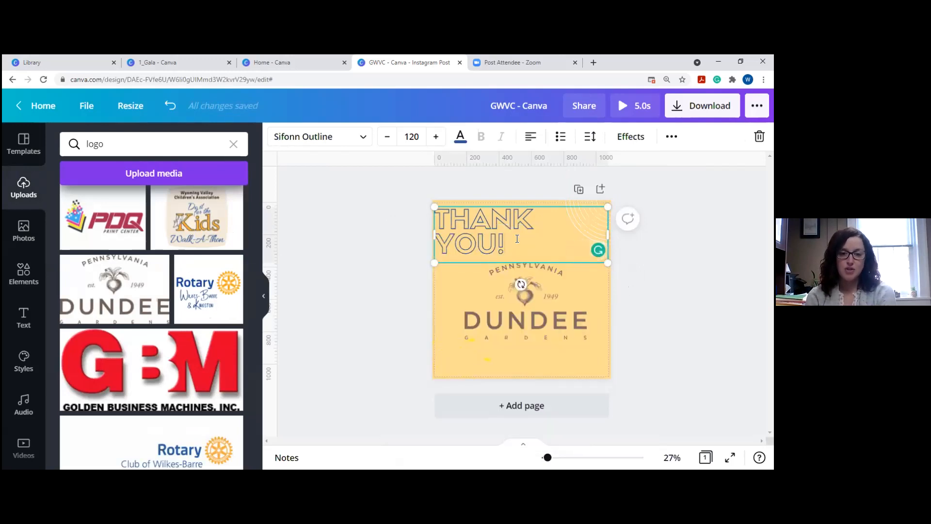
{"action": "double_click", "coordinate": [438, 216]}
{"action": "left_click", "coordinate": [363, 221]}
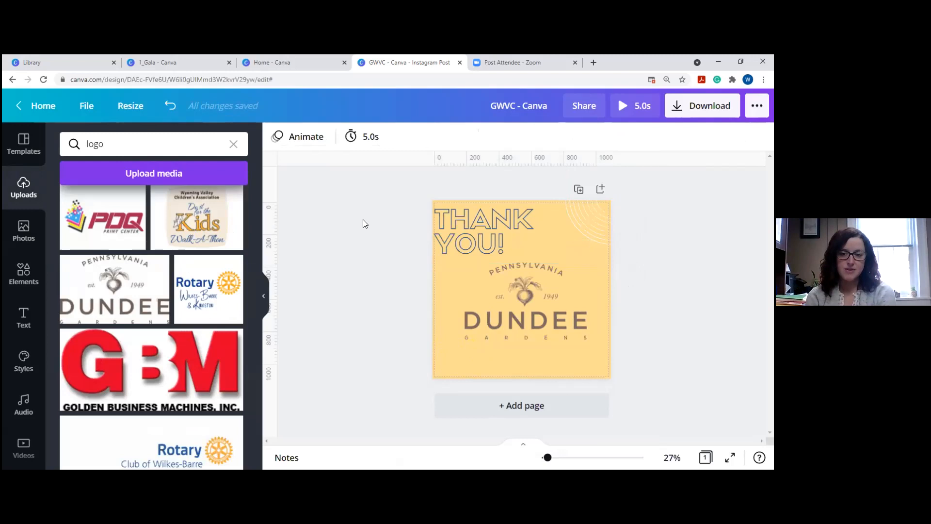
Recolour the THANK YOU! headline black and set its font to Oswald.
{"action": "left_click", "coordinate": [501, 228]}
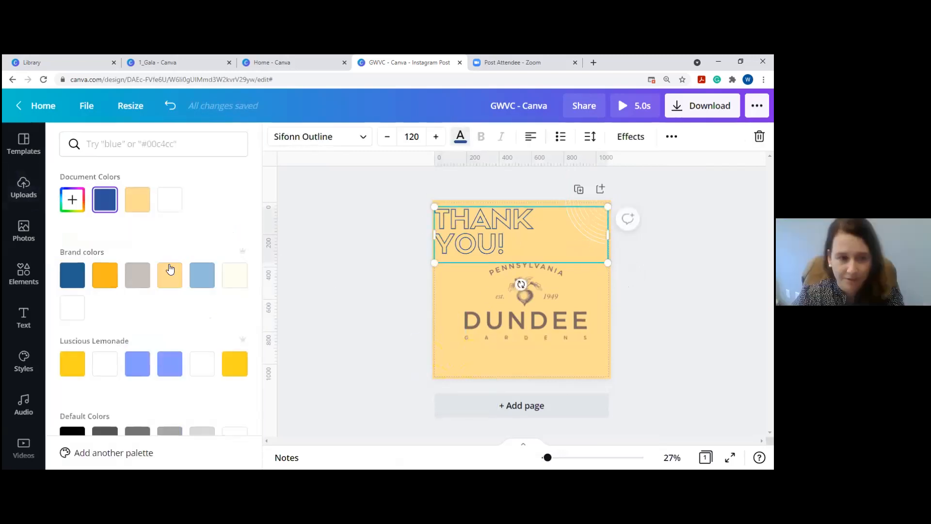
{"action": "left_click", "coordinate": [138, 275]}
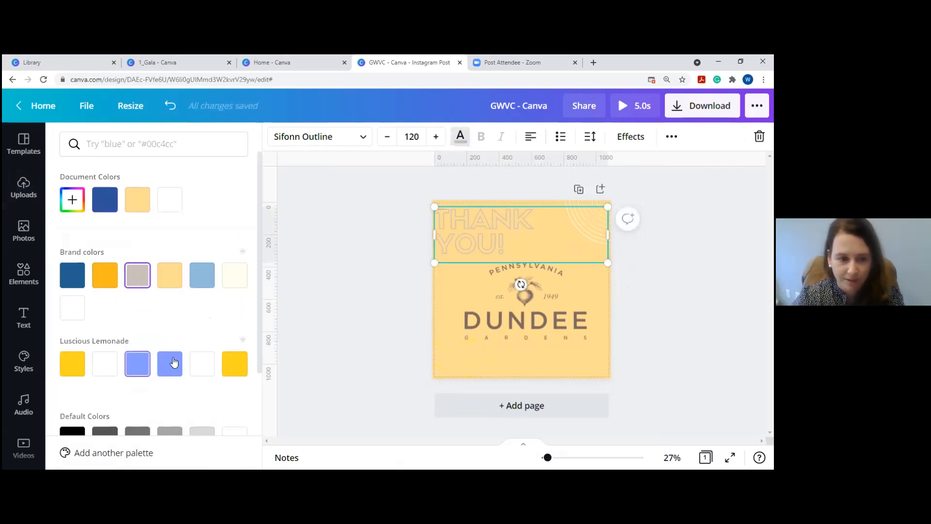
{"action": "scroll", "coordinate": [132, 274], "scroll_direction": "down", "scroll_amount": 3}
{"action": "left_click", "coordinate": [69, 307]}
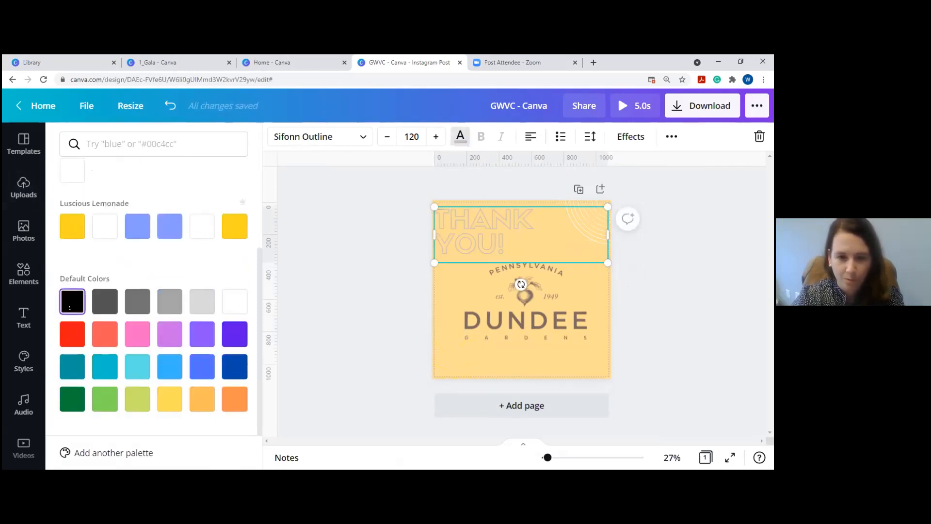
{"action": "left_click", "coordinate": [318, 139]}
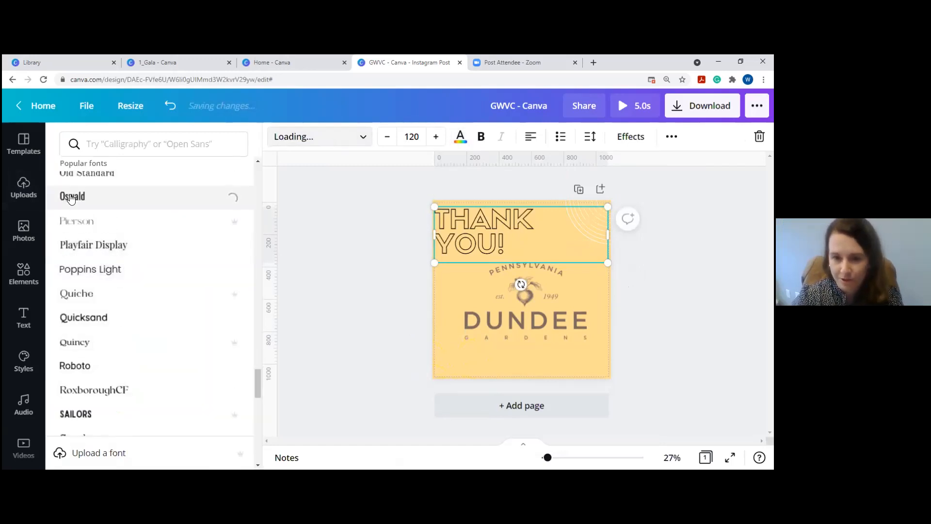
Resize and reposition the headline box across the top and raise the font size to 121.
{"action": "left_click_drag", "start_coordinate": [504, 241], "coordinate": [528, 222]}
{"action": "mouse_move", "coordinate": [466, 215]}
{"action": "left_mouse_down"}
{"action": "mouse_move", "coordinate": [546, 227]}
{"action": "mouse_move", "coordinate": [463, 216]}
{"action": "left_mouse_up"}
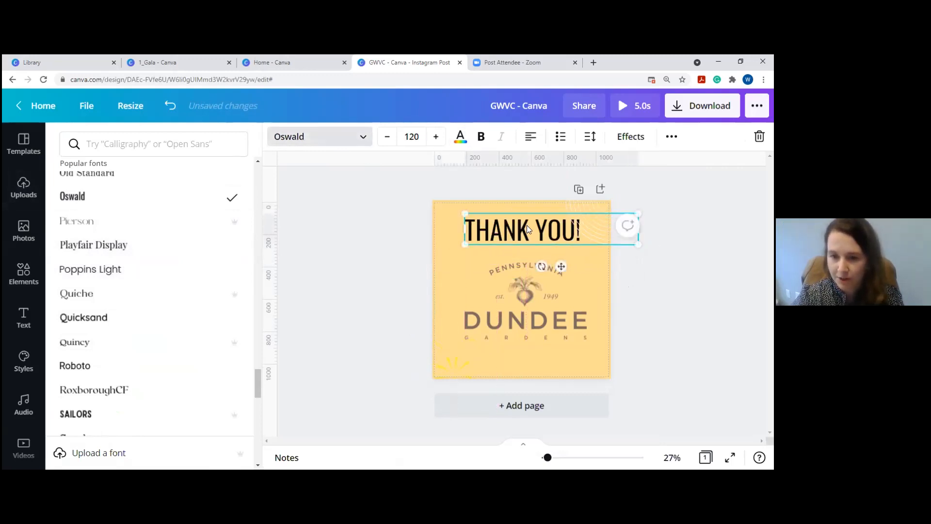
{"action": "left_click_drag", "start_coordinate": [526, 225], "coordinate": [508, 224]}
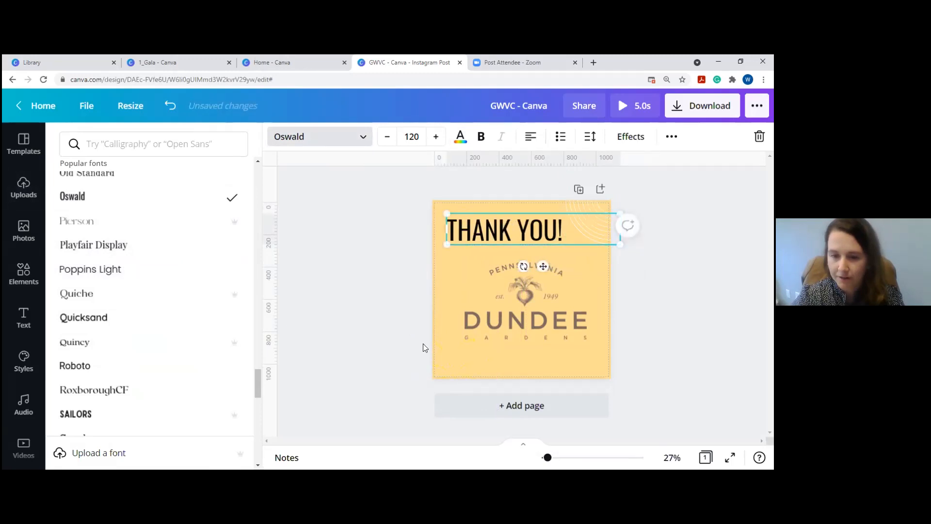
{"action": "left_click", "coordinate": [435, 140]}
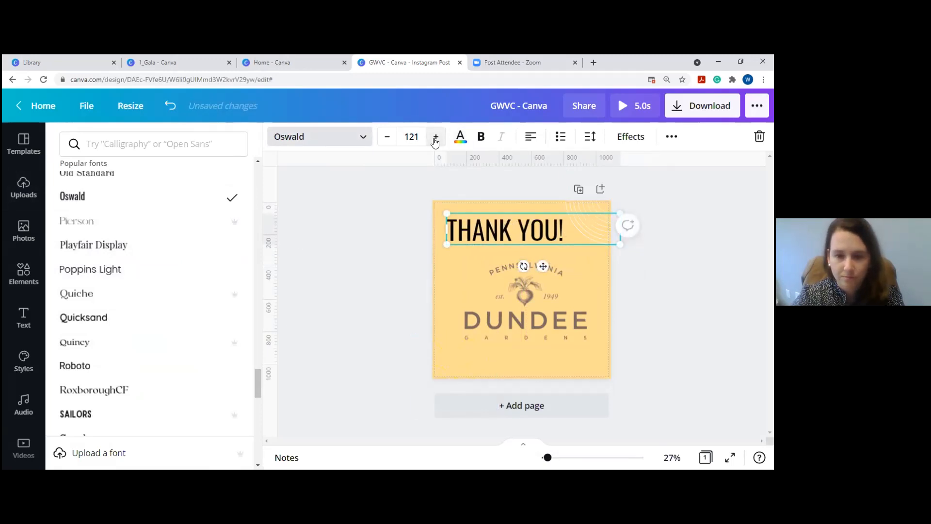
{"action": "left_click", "coordinate": [625, 140]}
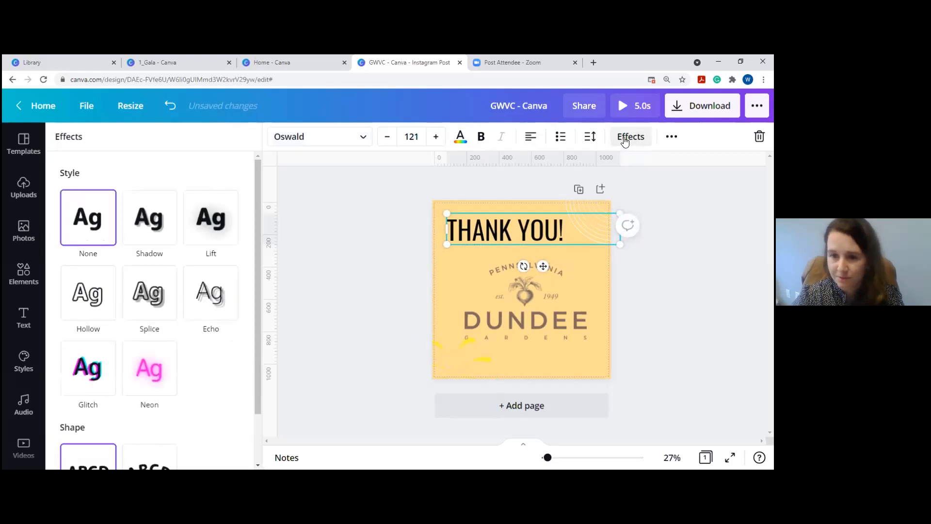
{"action": "scroll", "coordinate": [155, 250], "scroll_direction": "down", "scroll_amount": 2}
Set the THANK YOU! headline's letter spacing to 61.
{"action": "scroll", "coordinate": [155, 249], "scroll_direction": "up", "scroll_amount": 2}
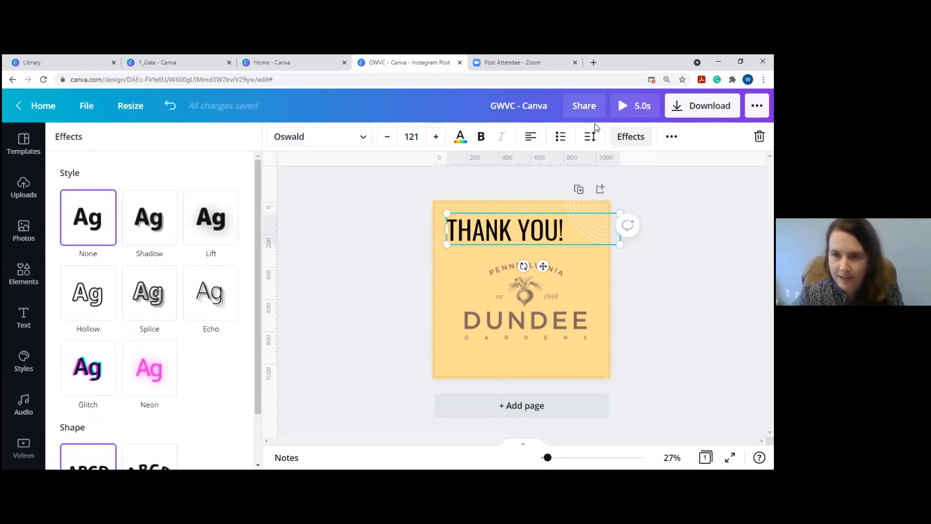
{"action": "left_click", "coordinate": [591, 137]}
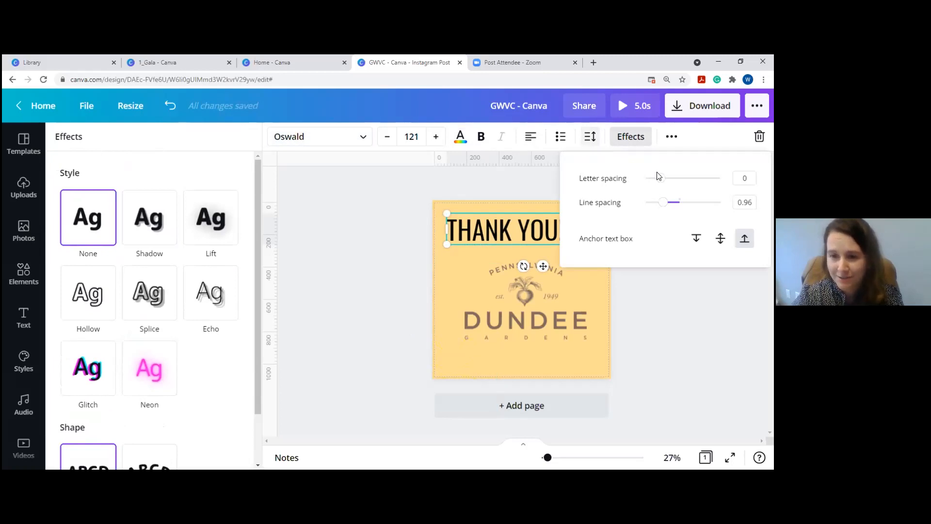
{"action": "left_click_drag", "start_coordinate": [663, 181], "coordinate": [670, 181]}
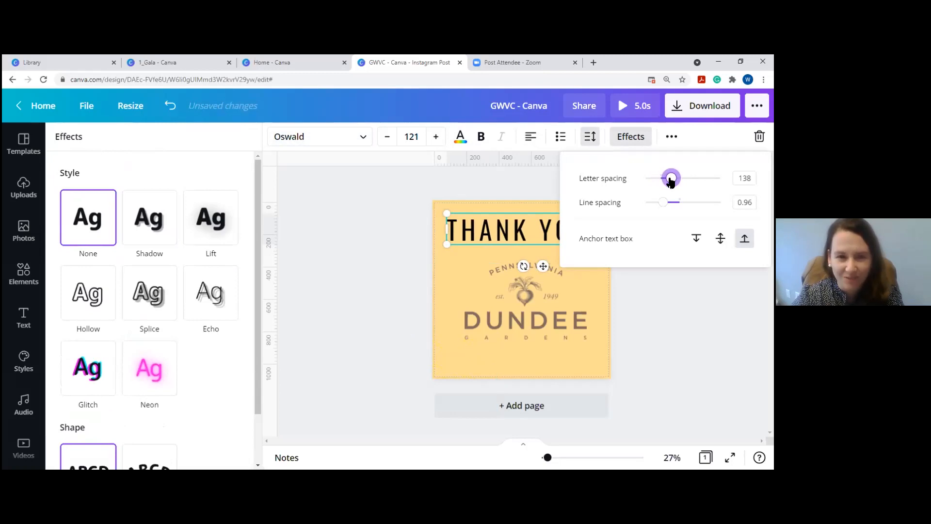
{"action": "mouse_move", "coordinate": [670, 181]}
{"action": "left_mouse_down"}
{"action": "mouse_move", "coordinate": [651, 179]}
{"action": "mouse_move", "coordinate": [675, 179]}
{"action": "mouse_move", "coordinate": [665, 179]}
{"action": "left_mouse_up"}
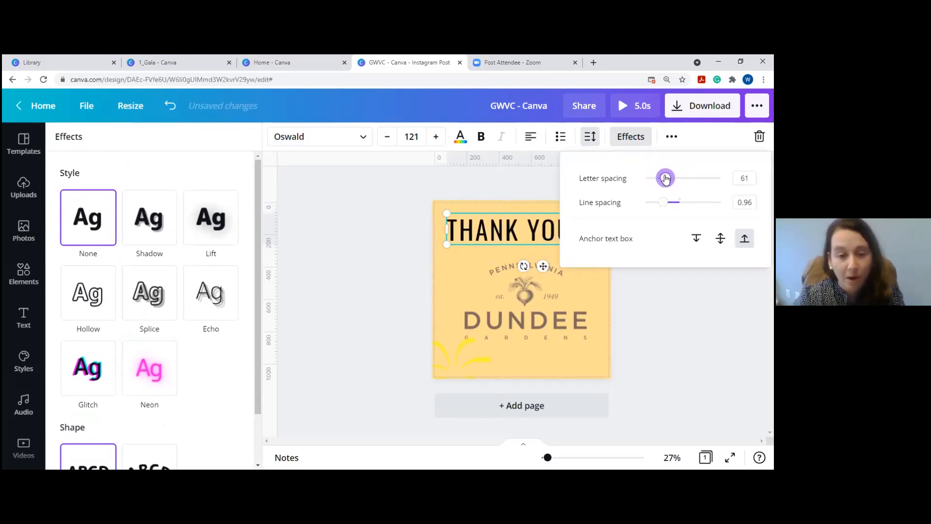
{"action": "left_click", "coordinate": [540, 226]}
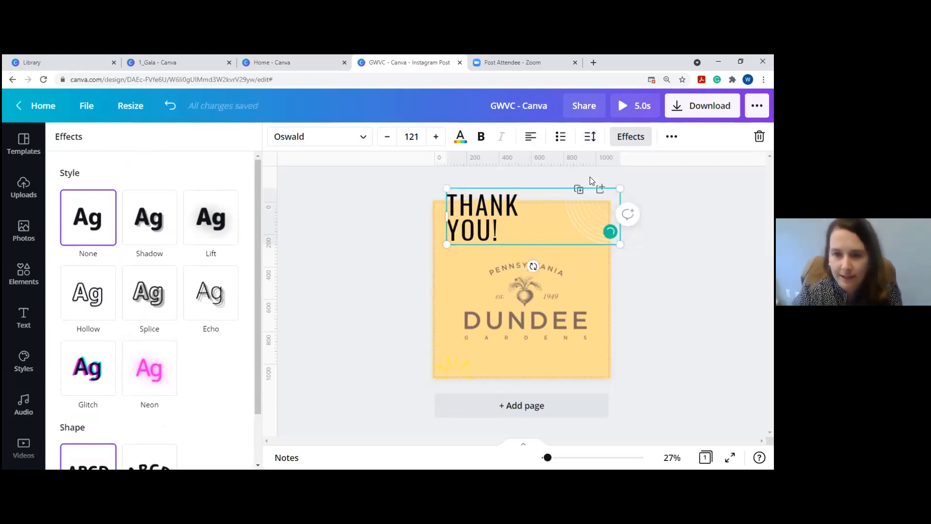
Set line spacing to 0.97, rejoin THANK YOU! onto one line, and nudge it left.
{"action": "left_click", "coordinate": [596, 138]}
{"action": "mouse_move", "coordinate": [664, 207]}
{"action": "left_mouse_down"}
{"action": "mouse_move", "coordinate": [676, 202]}
{"action": "mouse_move", "coordinate": [668, 206]}
{"action": "left_mouse_up"}
{"action": "left_click", "coordinate": [450, 224]}
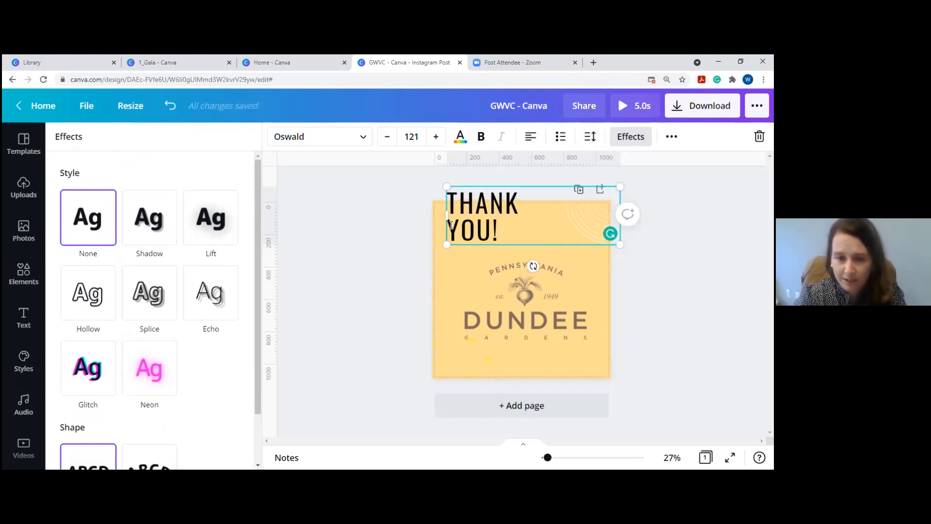
{"action": "key", "text": "BackSpace"}
{"action": "key", "text": "BackSpace"}
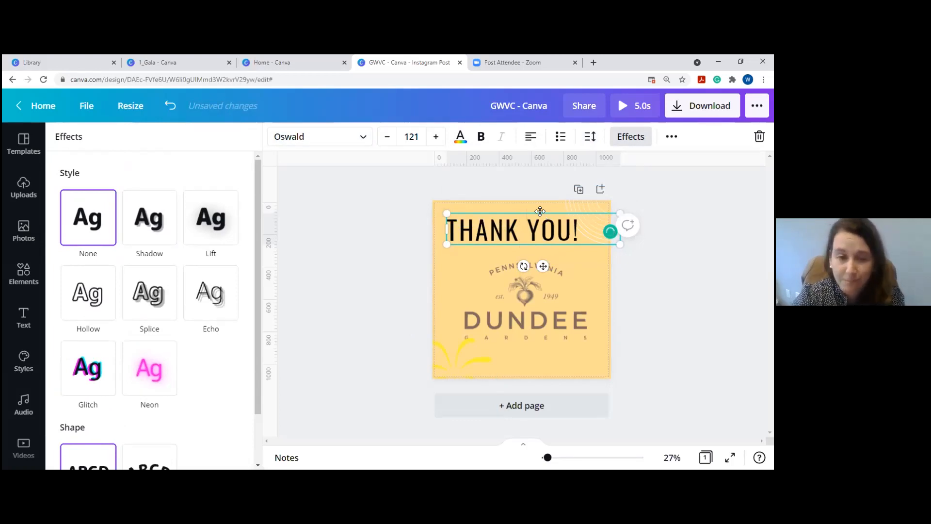
{"action": "left_click_drag", "start_coordinate": [540, 211], "coordinate": [532, 211]}
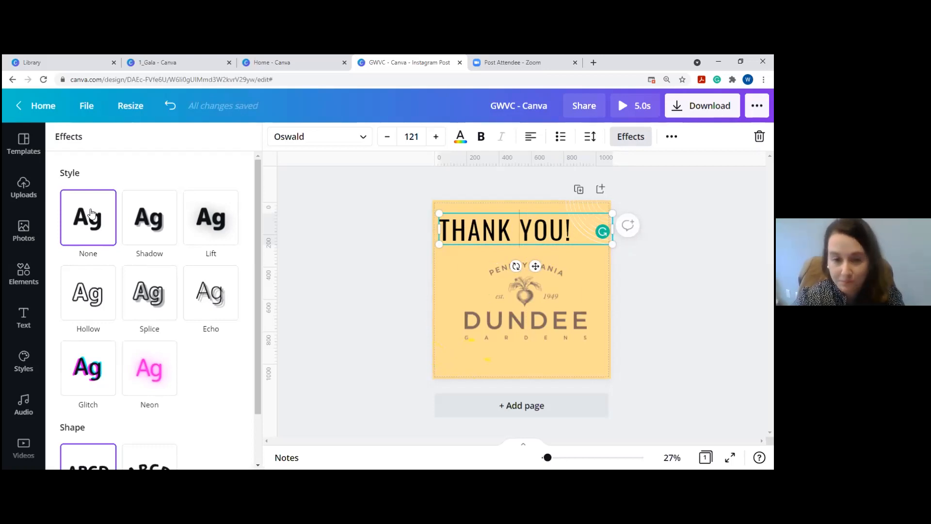
Browse recently used elements and reshape THANK YOU! into a vertical column along the left edge.
{"action": "left_click", "coordinate": [26, 233]}
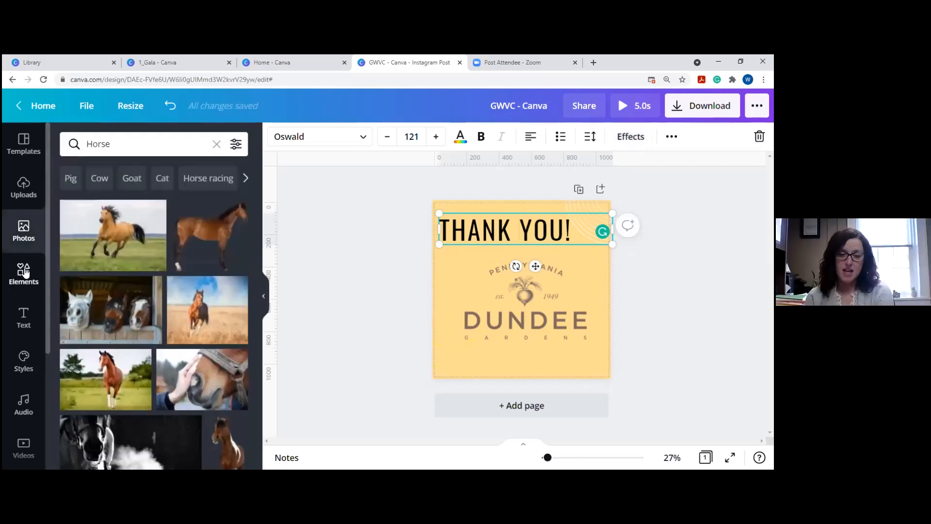
{"action": "left_click", "coordinate": [23, 272]}
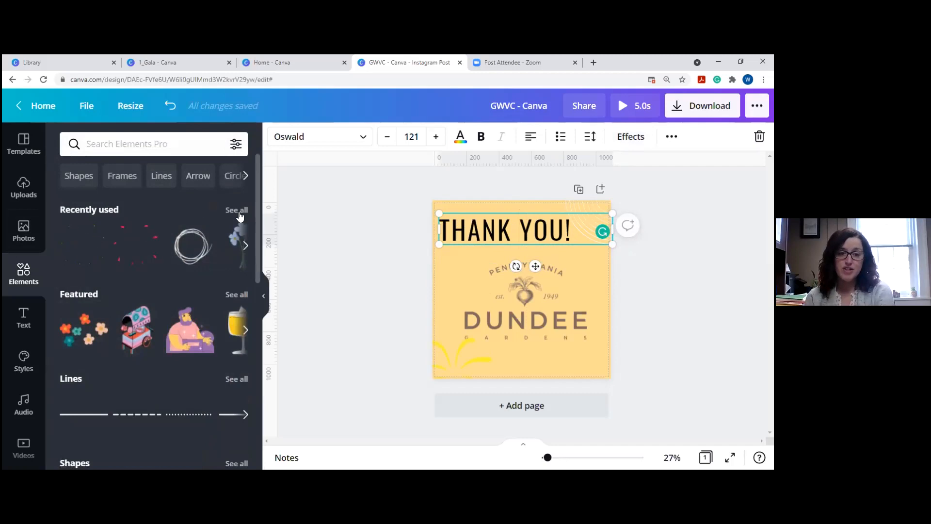
{"action": "left_click", "coordinate": [237, 211]}
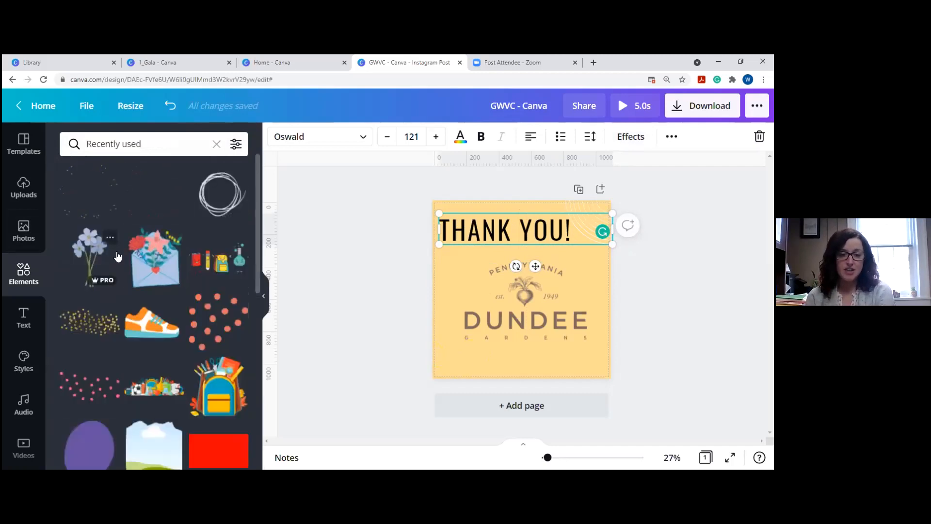
{"action": "left_click", "coordinate": [415, 270]}
{"action": "left_click", "coordinate": [494, 228]}
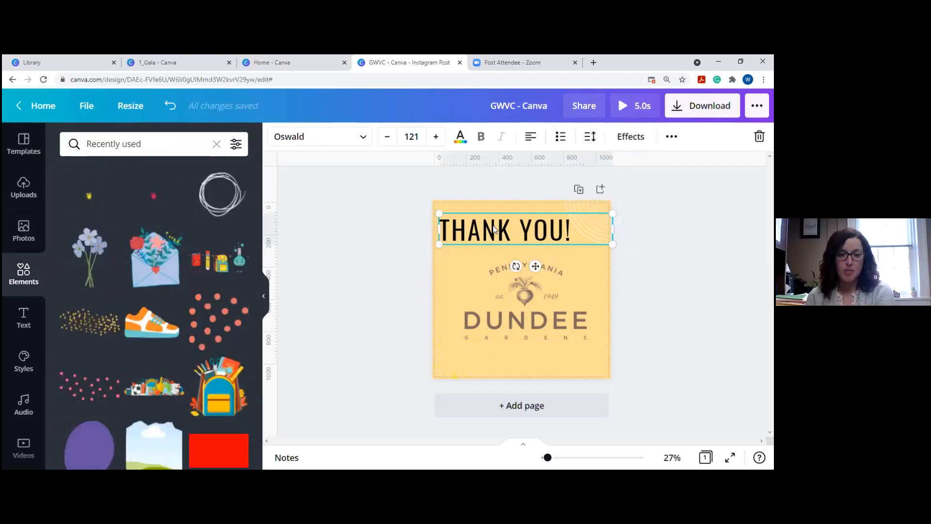
{"action": "left_click_drag", "start_coordinate": [613, 227], "coordinate": [455, 222]}
{"action": "left_click_drag", "start_coordinate": [441, 262], "coordinate": [437, 408]}
{"action": "left_click_drag", "start_coordinate": [452, 194], "coordinate": [451, 239]}
{"action": "left_click_drag", "start_coordinate": [441, 273], "coordinate": [449, 224]}
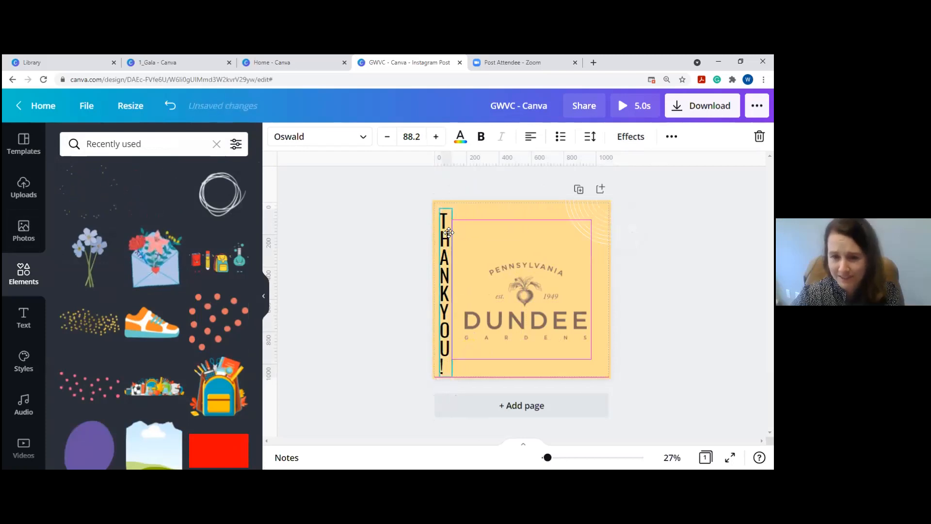
Delete the animated confetti and widen THANK YOU! back to one line at the top-left.
{"action": "left_click", "coordinate": [477, 358]}
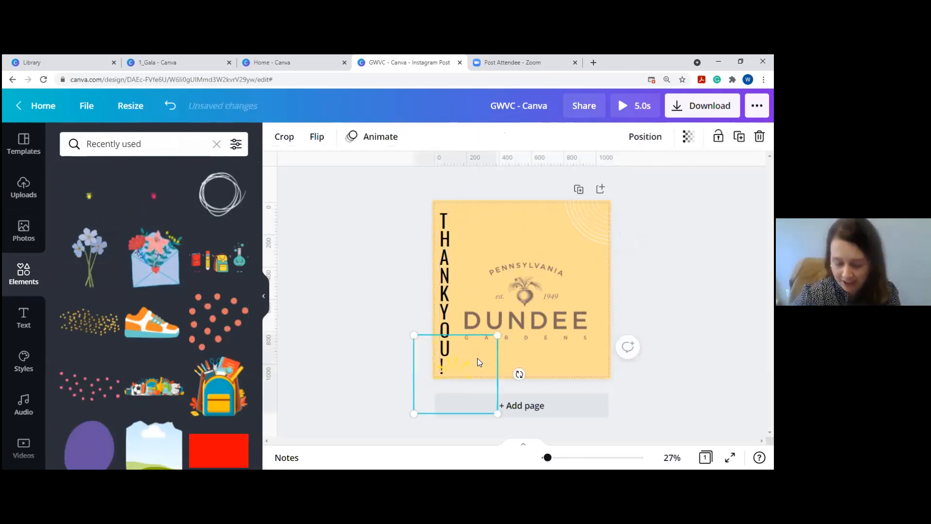
{"action": "key", "text": "Delete"}
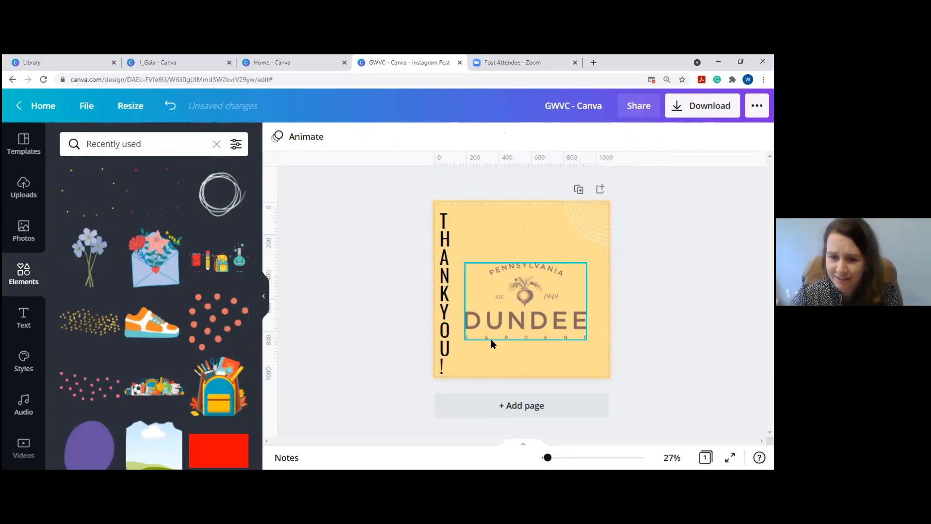
{"action": "left_click", "coordinate": [445, 298]}
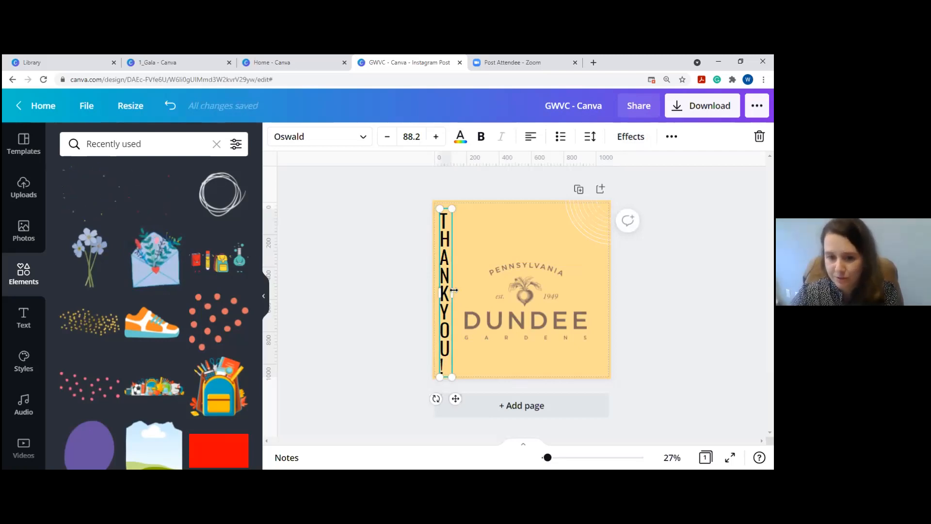
{"action": "left_click_drag", "start_coordinate": [453, 290], "coordinate": [560, 290]}
{"action": "left_click_drag", "start_coordinate": [484, 362], "coordinate": [497, 223]}
Enlarge the DUNDEE logo and recentre it on the post.
{"action": "left_click", "coordinate": [535, 294]}
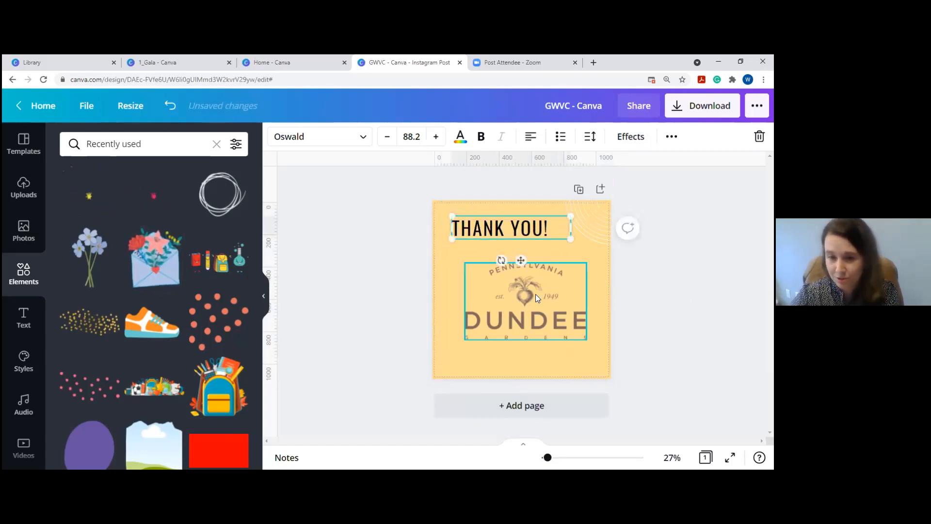
{"action": "left_click_drag", "start_coordinate": [464, 262], "coordinate": [432, 244]}
{"action": "left_click_drag", "start_coordinate": [520, 279], "coordinate": [534, 288]}
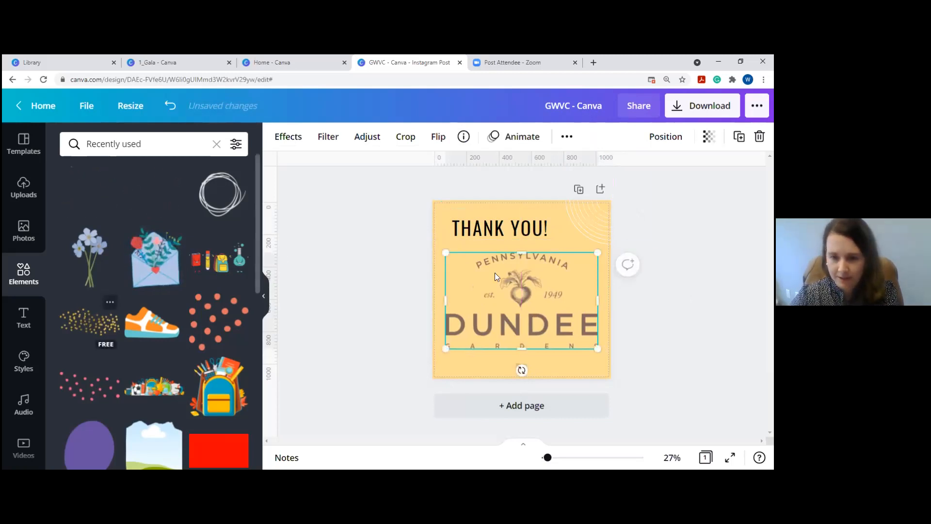
Add gold sparkles along the bottom, move the firework top-right, and open download options.
{"action": "left_click_drag", "start_coordinate": [90, 321], "coordinate": [508, 372]}
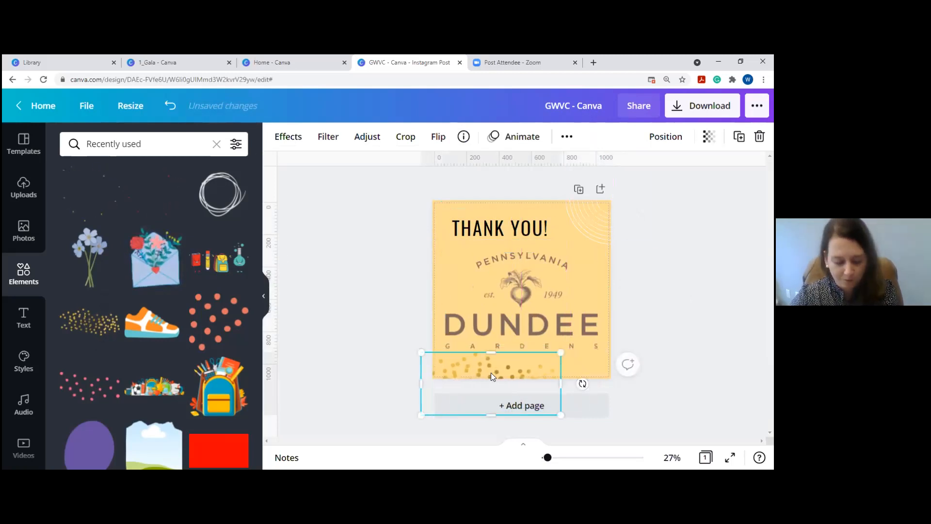
{"action": "left_click_drag", "start_coordinate": [490, 372], "coordinate": [512, 280]}
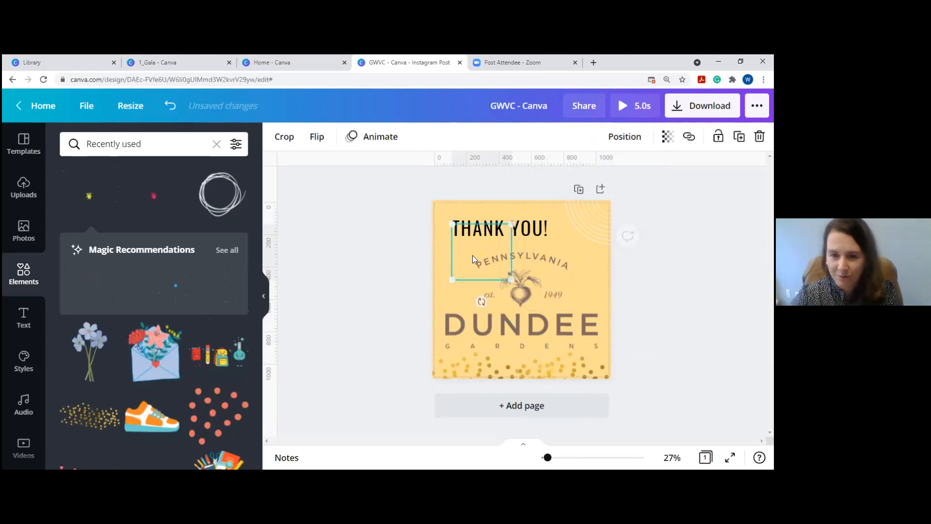
{"action": "left_click_drag", "start_coordinate": [543, 228], "coordinate": [581, 216]}
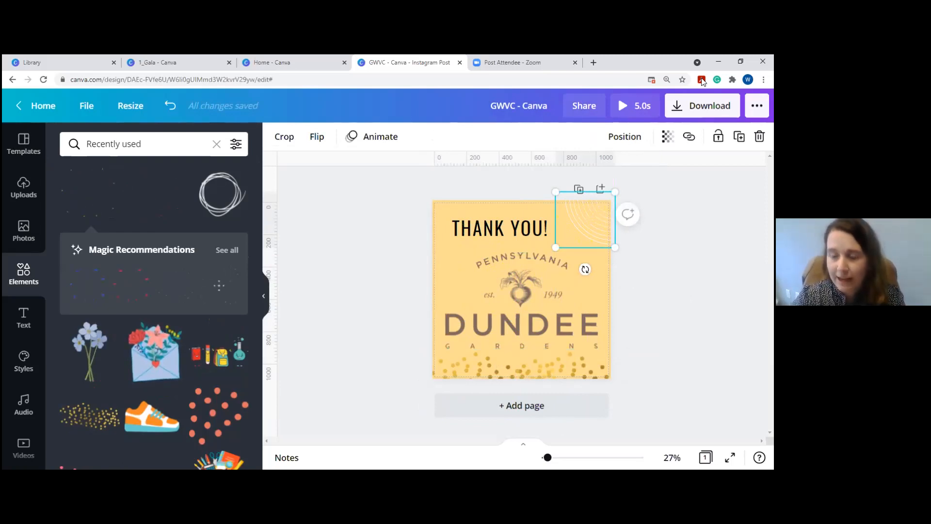
{"action": "left_click", "coordinate": [705, 109]}
{"action": "left_click", "coordinate": [630, 190]}
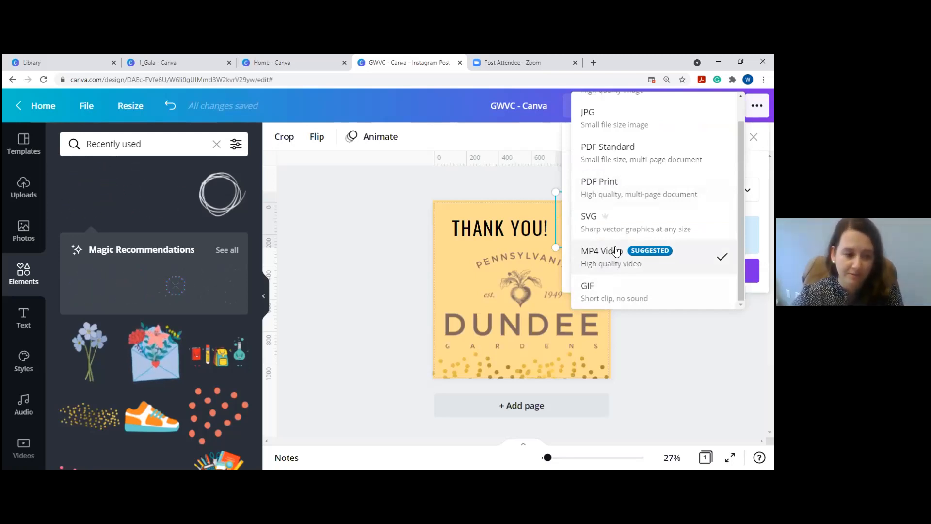
{"action": "left_click", "coordinate": [615, 286]}
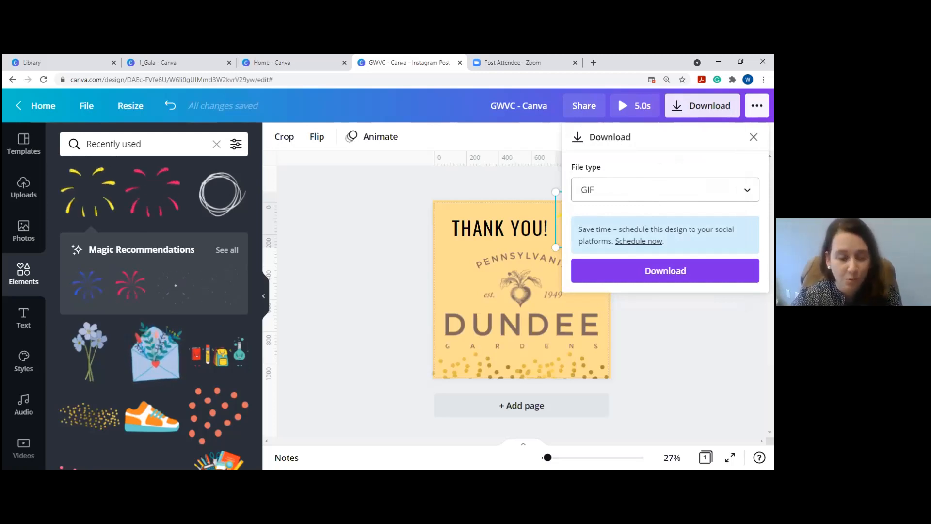
{"action": "left_click", "coordinate": [753, 137]}
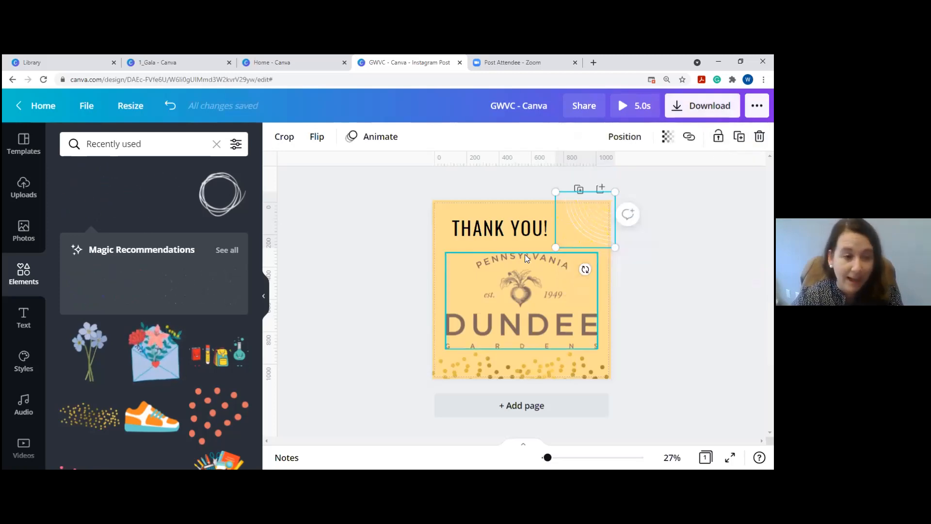
Browse all recently used elements, clear the filter, then delete the animated firework sticker.
{"action": "left_click", "coordinate": [111, 144]}
{"action": "left_click", "coordinate": [28, 278]}
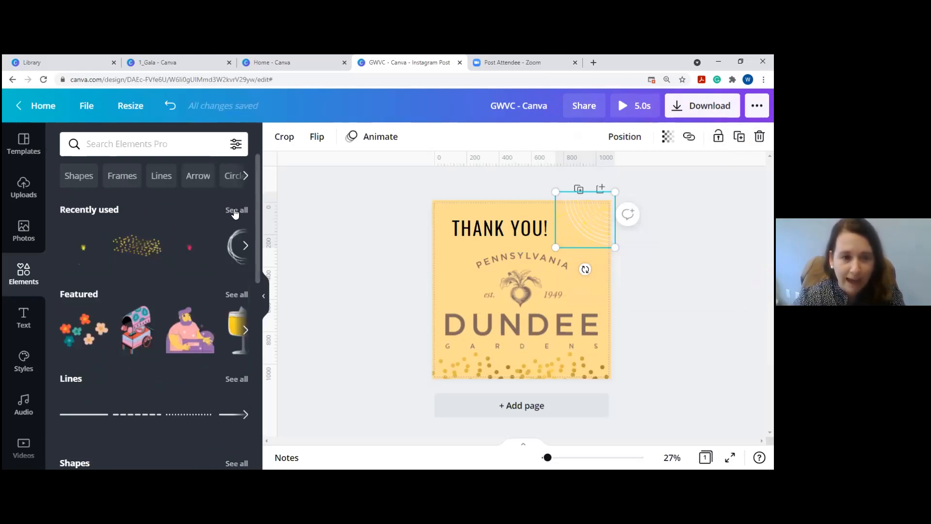
{"action": "left_click", "coordinate": [235, 211]}
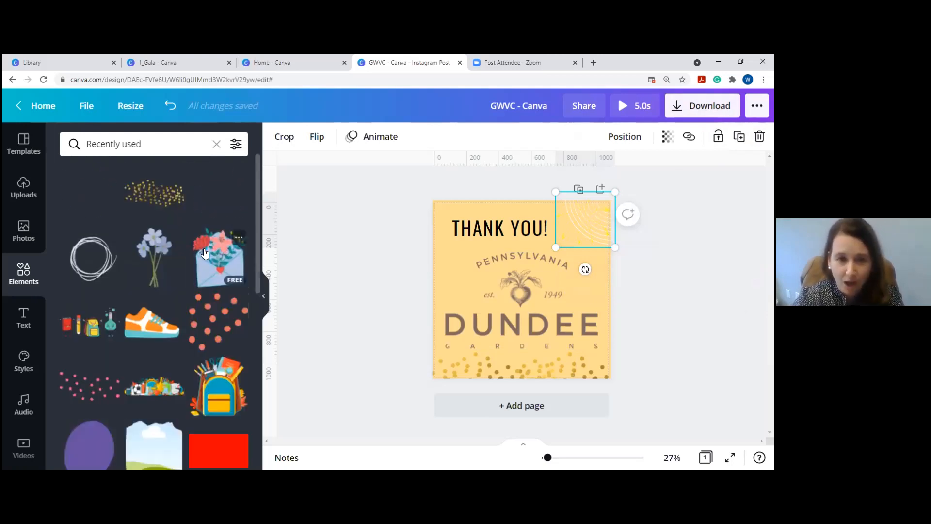
{"action": "scroll", "coordinate": [205, 253], "scroll_direction": "down", "scroll_amount": 2}
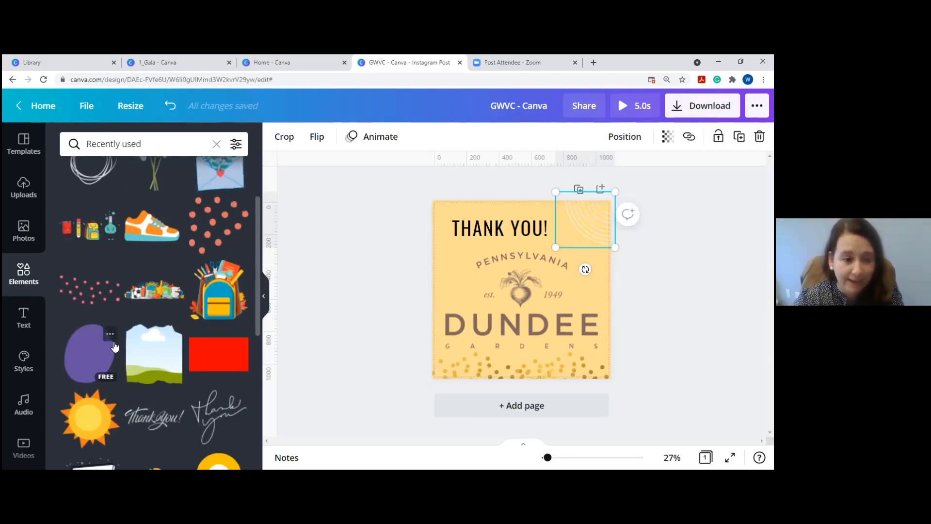
{"action": "scroll", "coordinate": [115, 345], "scroll_direction": "down", "scroll_amount": 3}
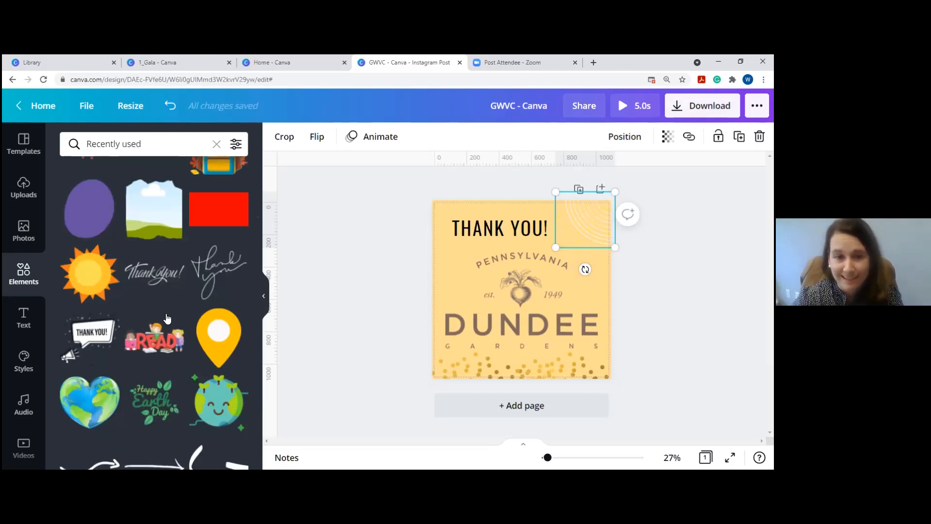
{"action": "scroll", "coordinate": [139, 319], "scroll_direction": "down", "scroll_amount": 3}
{"action": "scroll", "coordinate": [156, 267], "scroll_direction": "up", "scroll_amount": 8}
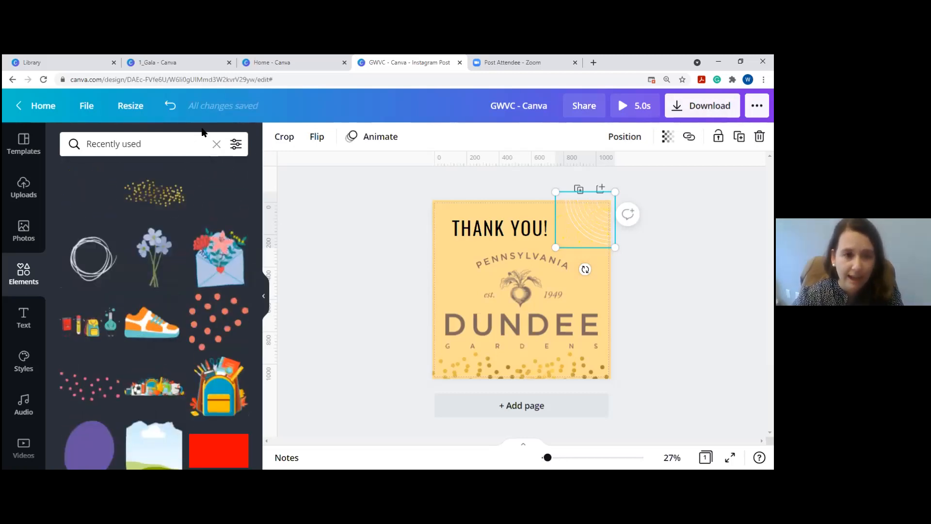
{"action": "left_click", "coordinate": [216, 144]}
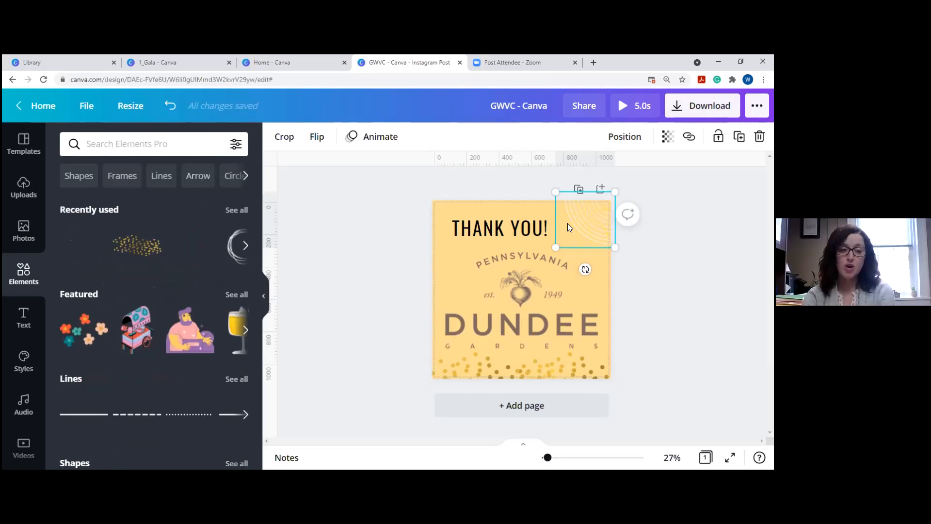
{"action": "key", "text": "Delete"}
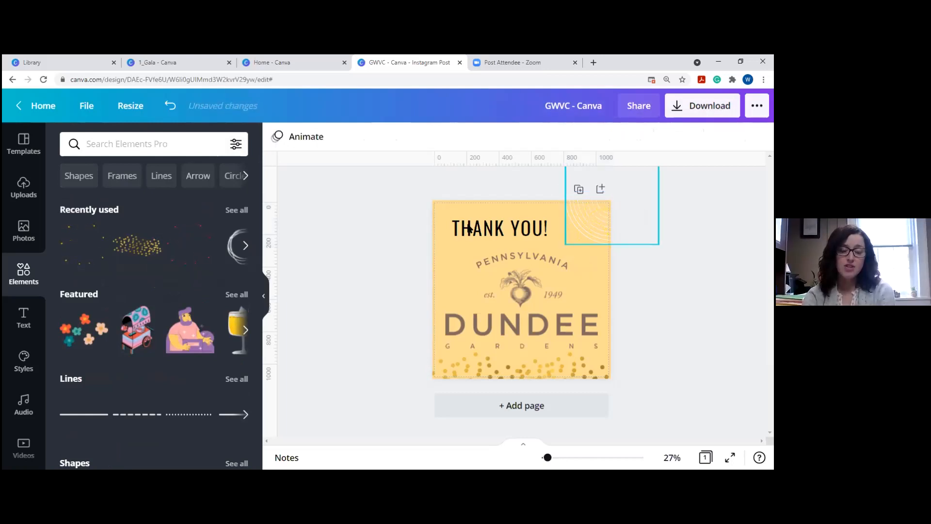
From Home, browse Templates > Instagram Posts and preview the Always Fresh & Organic (Rustic Textholder iPhone Layout) template.
{"action": "left_click", "coordinate": [38, 107]}
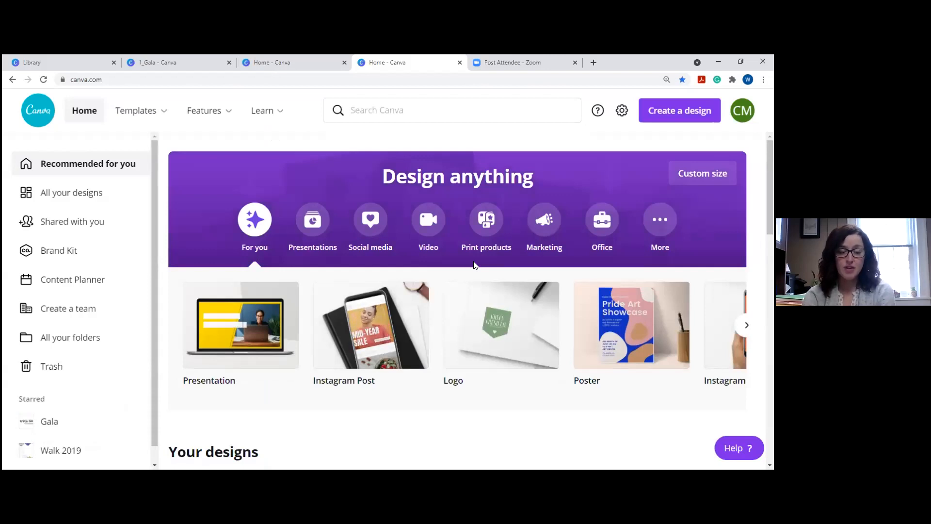
{"action": "mouse_move", "coordinate": [129, 107]}
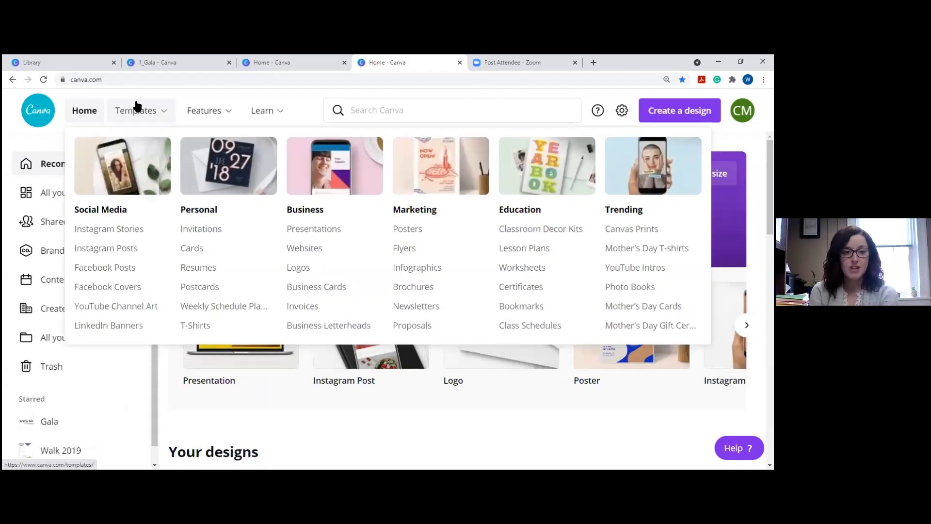
{"action": "left_click", "coordinate": [114, 247]}
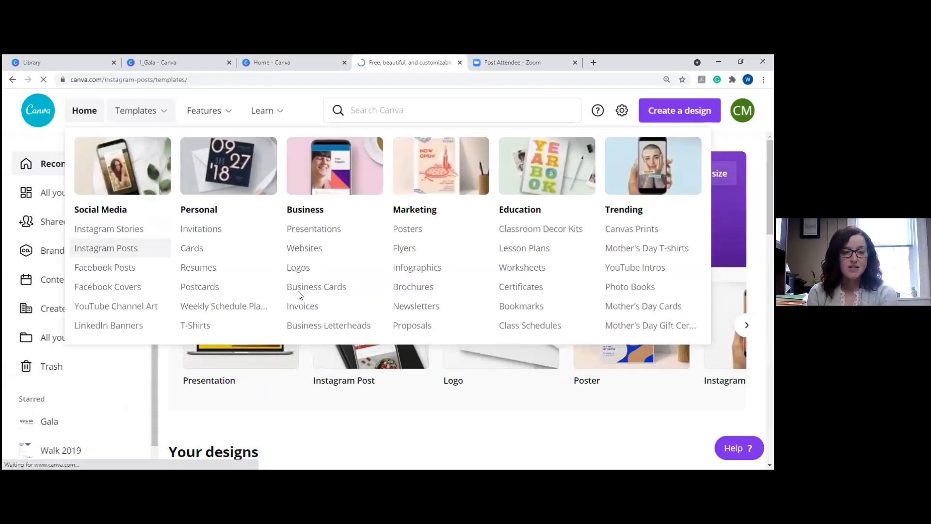
{"action": "scroll", "coordinate": [351, 337], "scroll_direction": "down", "scroll_amount": 7}
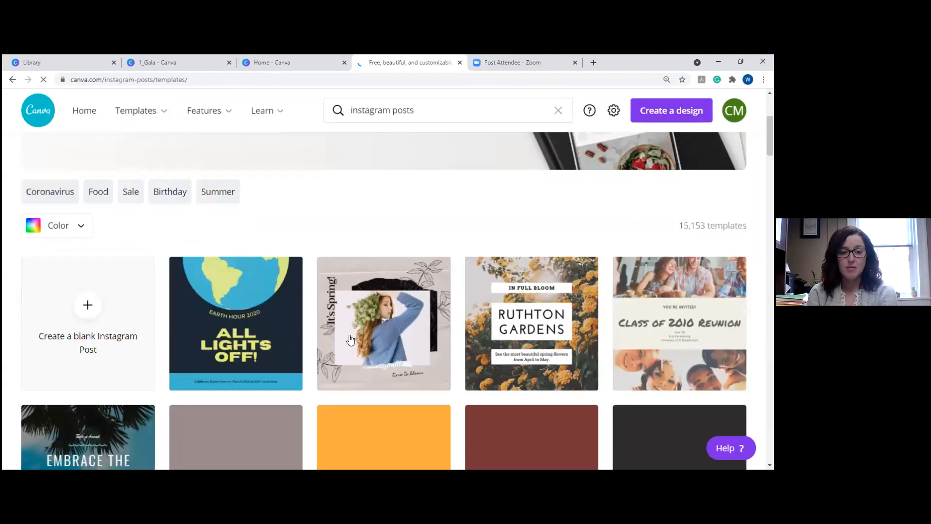
{"action": "scroll", "coordinate": [352, 337], "scroll_direction": "up", "scroll_amount": 4}
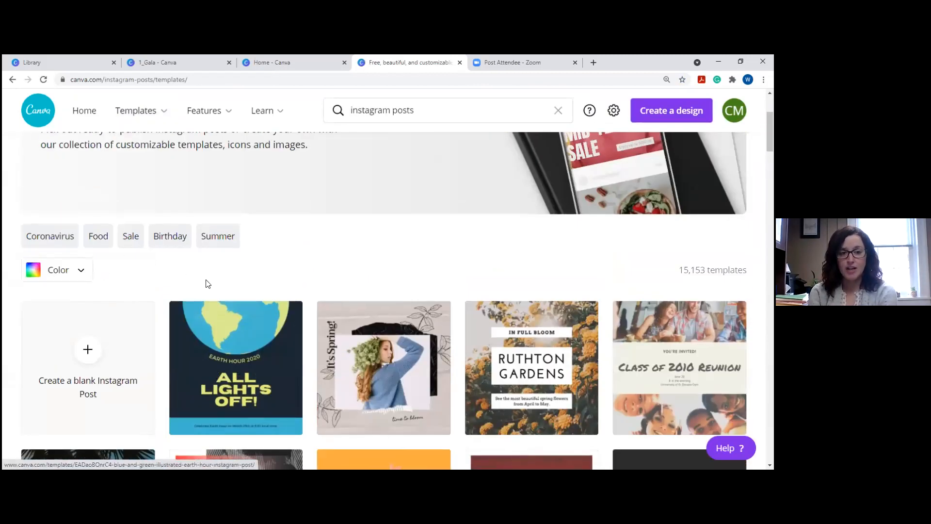
{"action": "scroll", "coordinate": [205, 282], "scroll_direction": "down", "scroll_amount": 7}
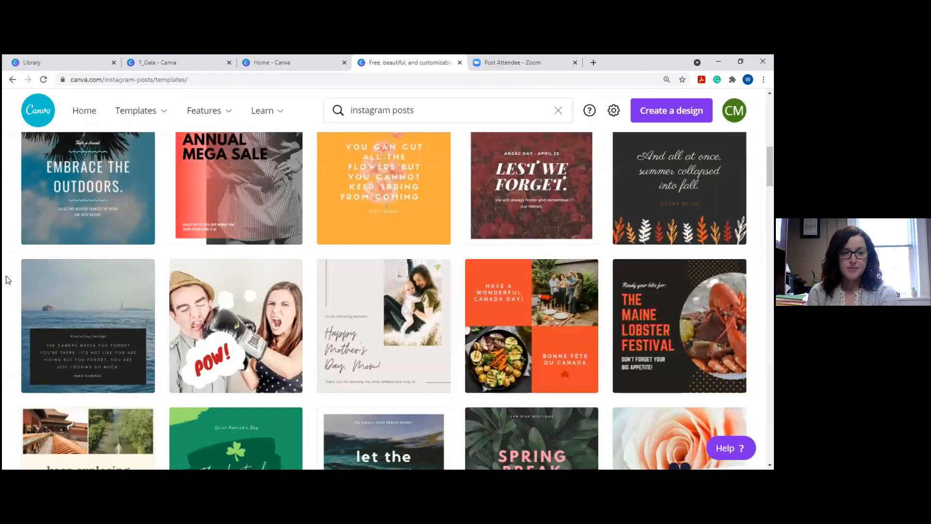
{"action": "scroll", "coordinate": [374, 330], "scroll_direction": "down", "scroll_amount": 1}
{"action": "scroll", "coordinate": [375, 330], "scroll_direction": "down", "scroll_amount": 12}
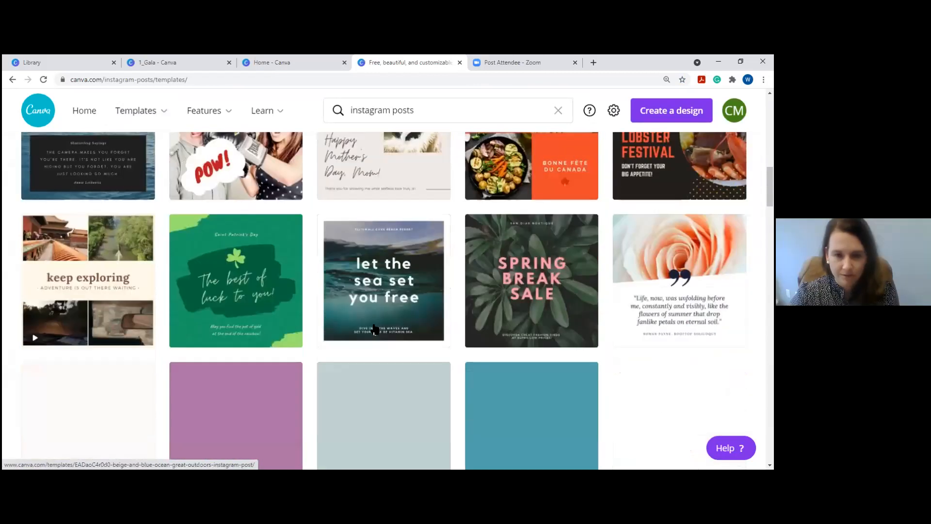
{"action": "scroll", "coordinate": [375, 330], "scroll_direction": "down", "scroll_amount": 5}
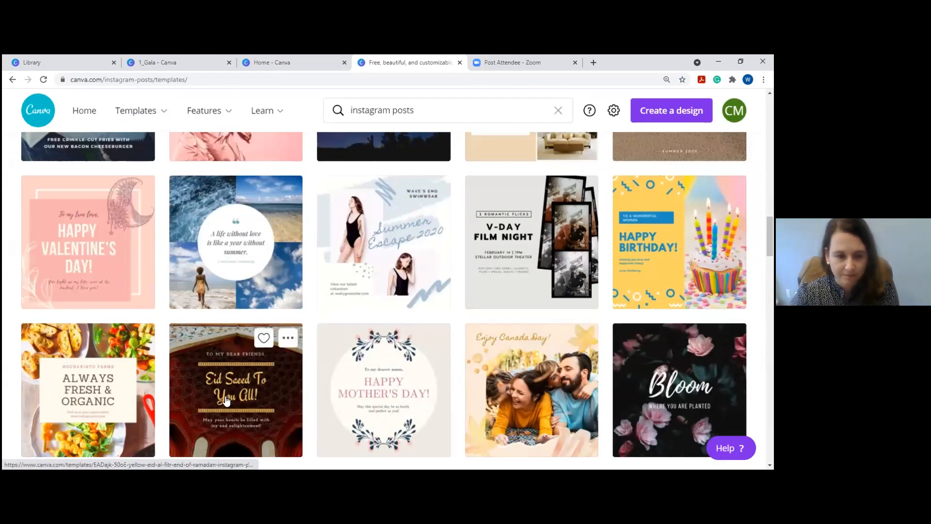
{"action": "scroll", "coordinate": [238, 378], "scroll_direction": "down", "scroll_amount": 2}
{"action": "left_click", "coordinate": [88, 291]}
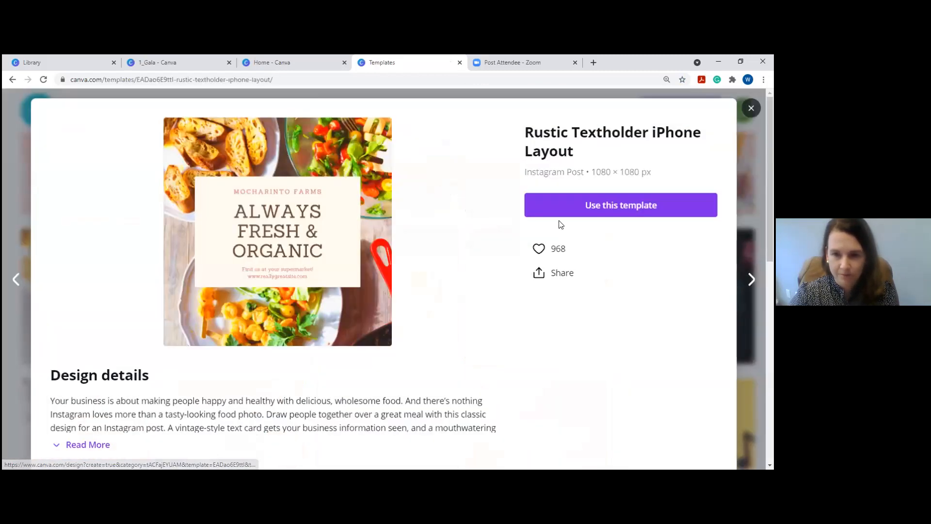
Start a design from the template and try the Block page animation.
{"action": "left_click", "coordinate": [562, 221]}
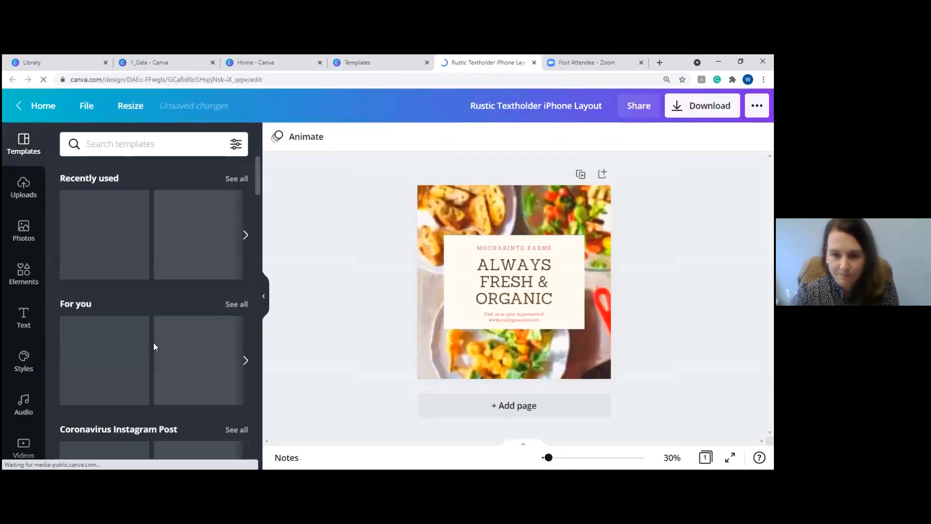
{"action": "left_click", "coordinate": [23, 273]}
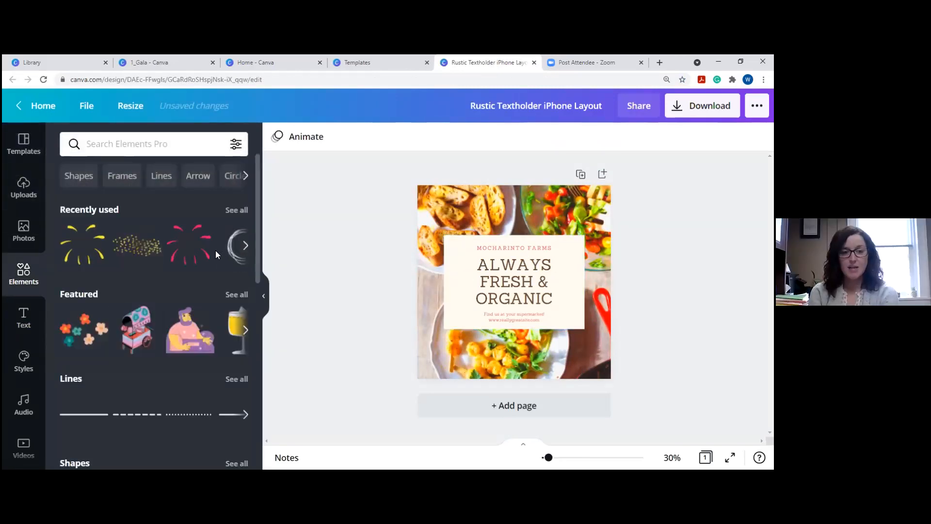
{"action": "left_click", "coordinate": [305, 138]}
{"action": "left_click", "coordinate": [150, 194]}
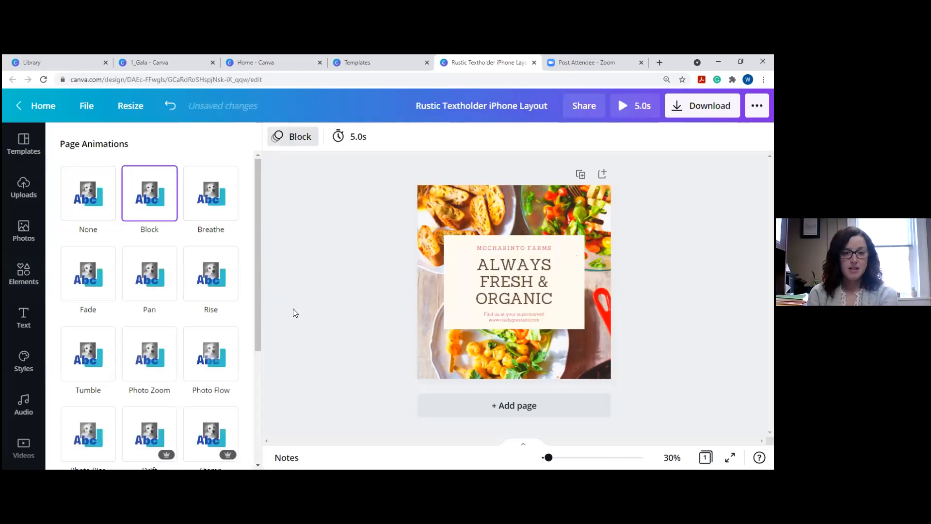
Try Rise, then settle on Photo Flow with the page duration stretched to 11.0 seconds.
{"action": "left_click", "coordinate": [218, 288]}
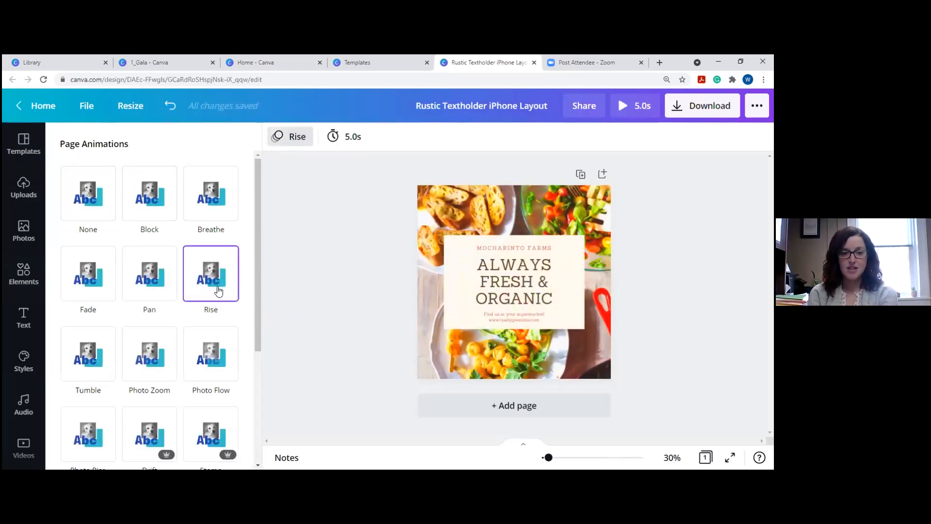
{"action": "left_click", "coordinate": [198, 364]}
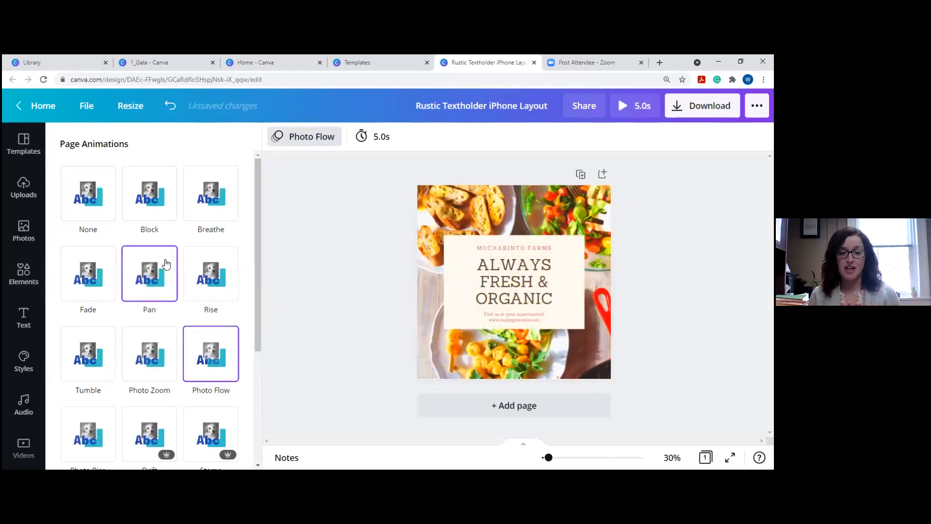
{"action": "scroll", "coordinate": [165, 264], "scroll_direction": "down", "scroll_amount": 4}
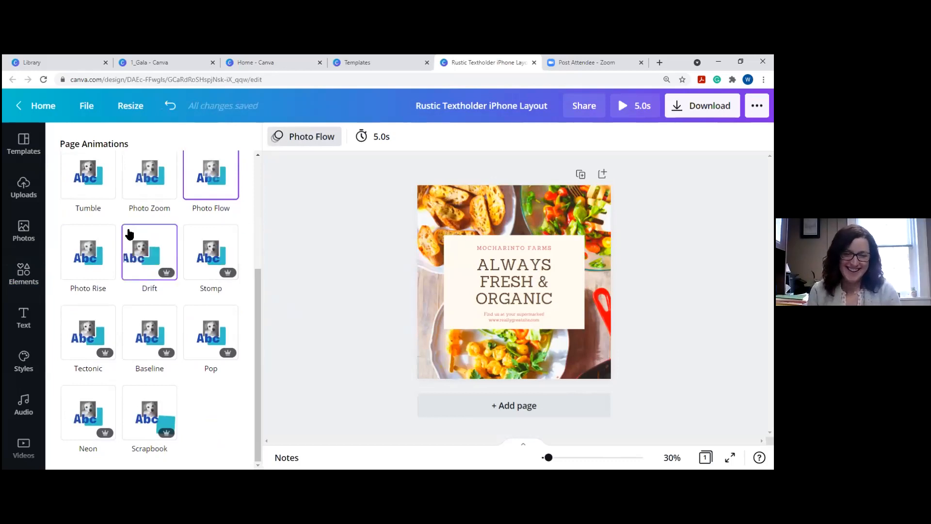
{"action": "scroll", "coordinate": [128, 235], "scroll_direction": "up", "scroll_amount": 3}
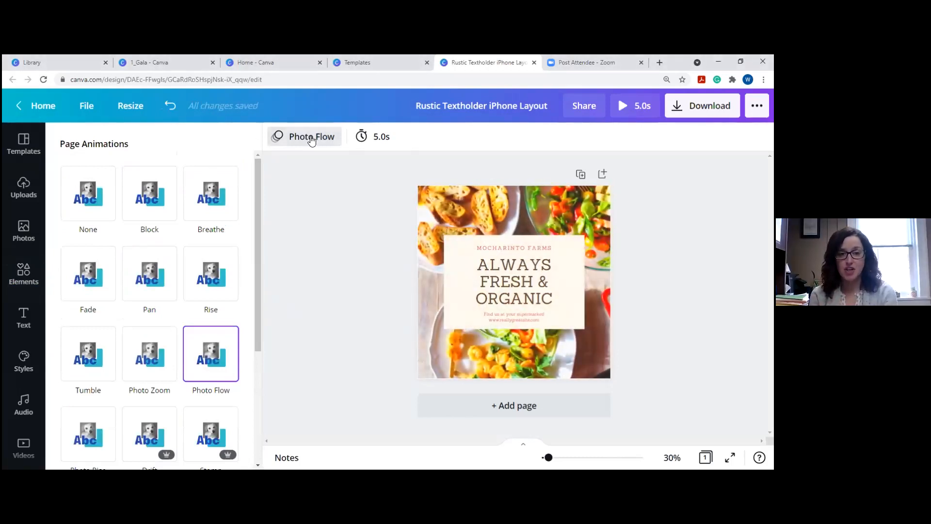
{"action": "left_click", "coordinate": [373, 137]}
{"action": "mouse_move", "coordinate": [430, 179]}
{"action": "left_mouse_down"}
{"action": "mouse_move", "coordinate": [459, 177]}
{"action": "mouse_move", "coordinate": [426, 178]}
{"action": "mouse_move", "coordinate": [442, 178]}
{"action": "left_mouse_up"}
Confirm the 11.0s timing and open Resize to see the 1080 × 1080 px custom size and recent sizes.
{"action": "left_click", "coordinate": [430, 218]}
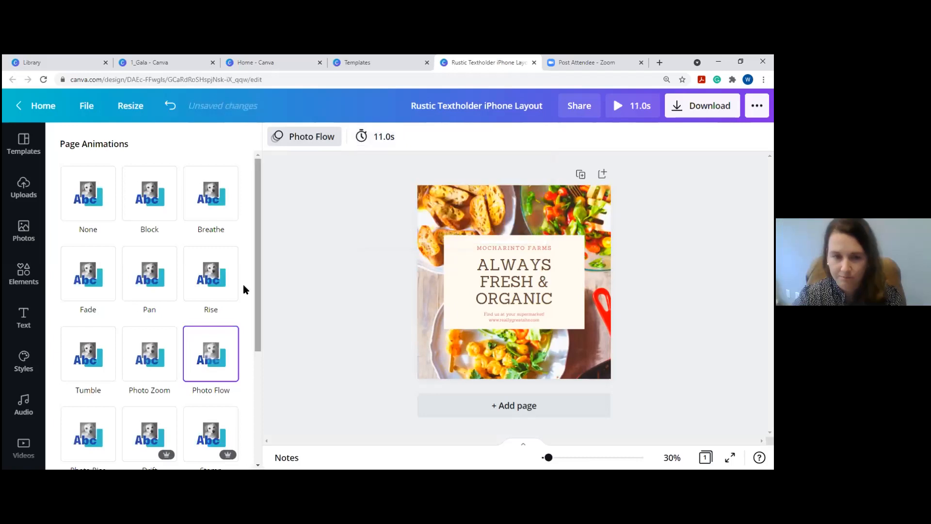
{"action": "scroll", "coordinate": [167, 239], "scroll_direction": "down", "scroll_amount": 3}
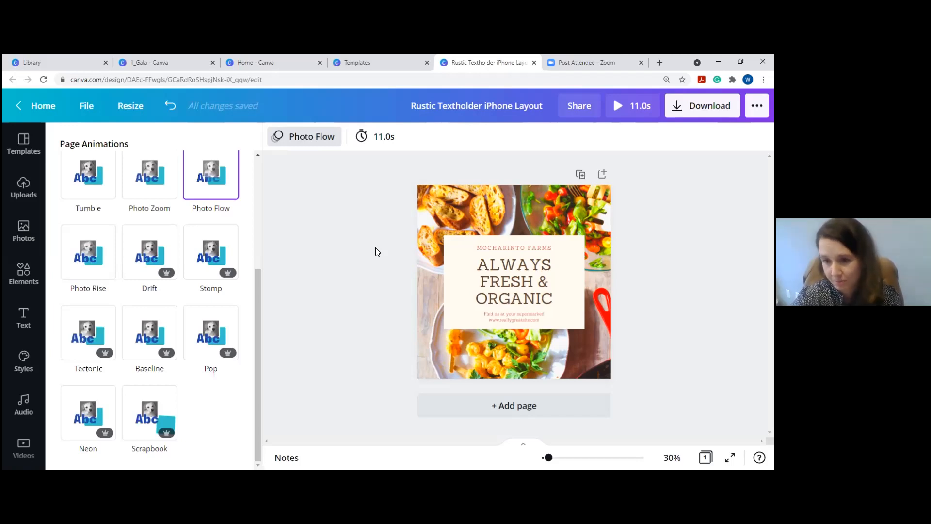
{"action": "left_click", "coordinate": [133, 107]}
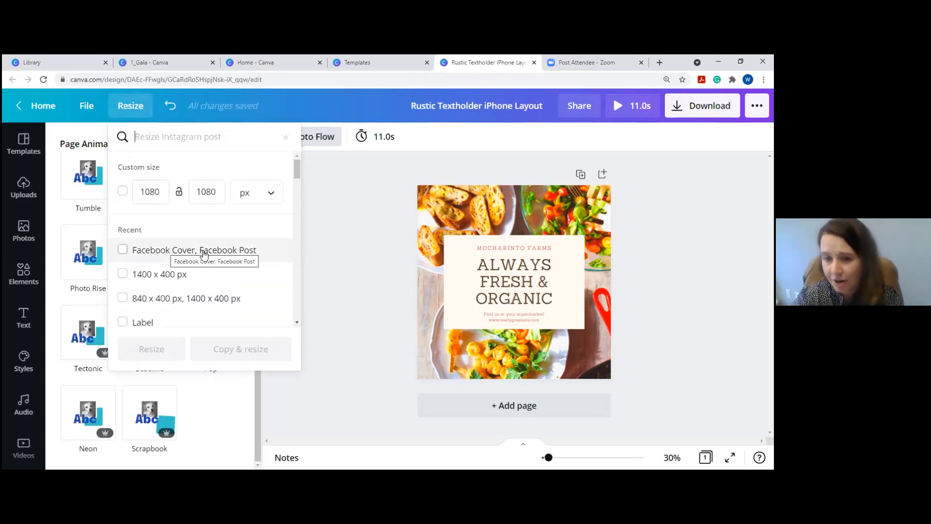
Dismiss the Resize dropdown, leaving the Always Fresh & Organic post beside the elements library.
{"action": "left_click", "coordinate": [337, 260]}
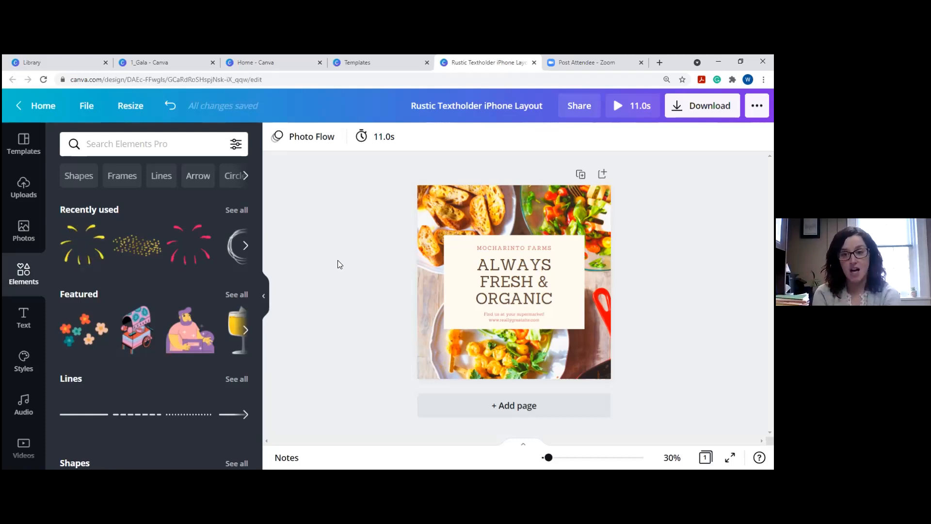
From Home, go to Features > Business Cards > Modern Business Cards and preview the blue-and-orange painter card.
{"action": "left_click", "coordinate": [53, 107]}
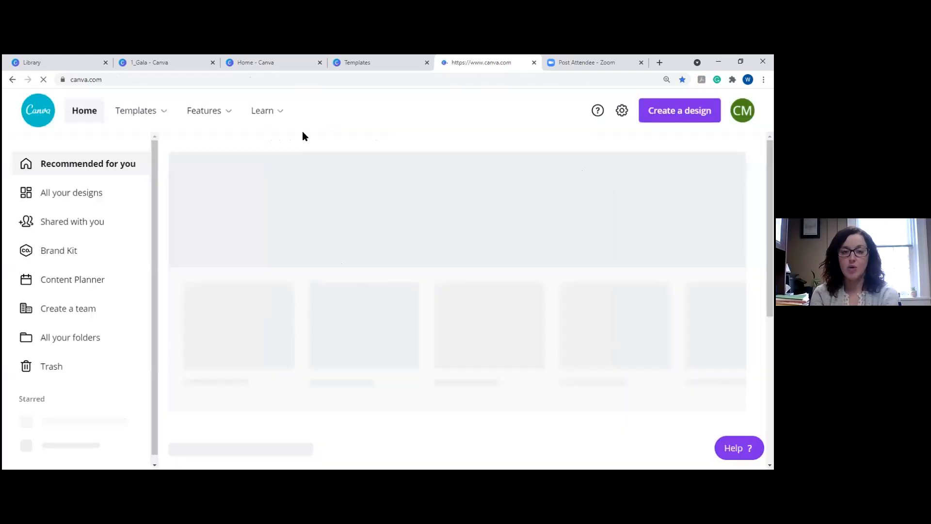
{"action": "mouse_move", "coordinate": [228, 117]}
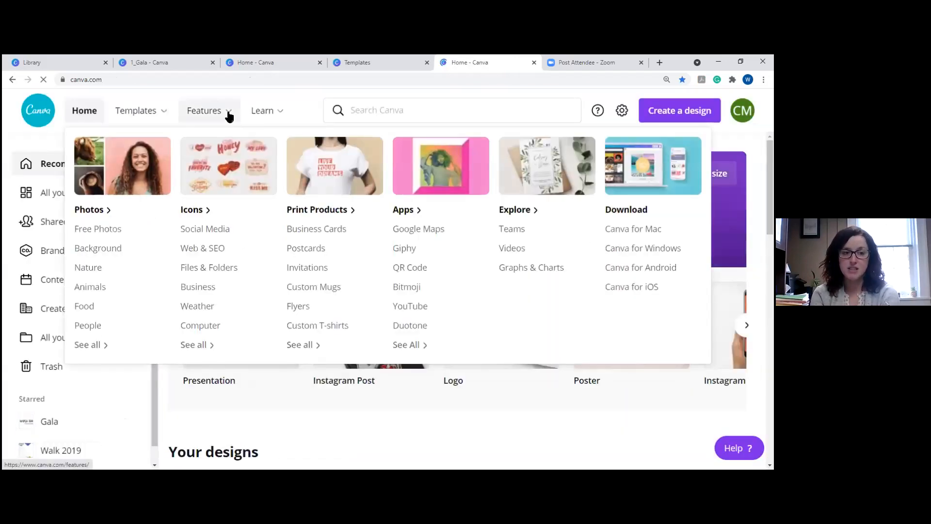
{"action": "left_click", "coordinate": [326, 231]}
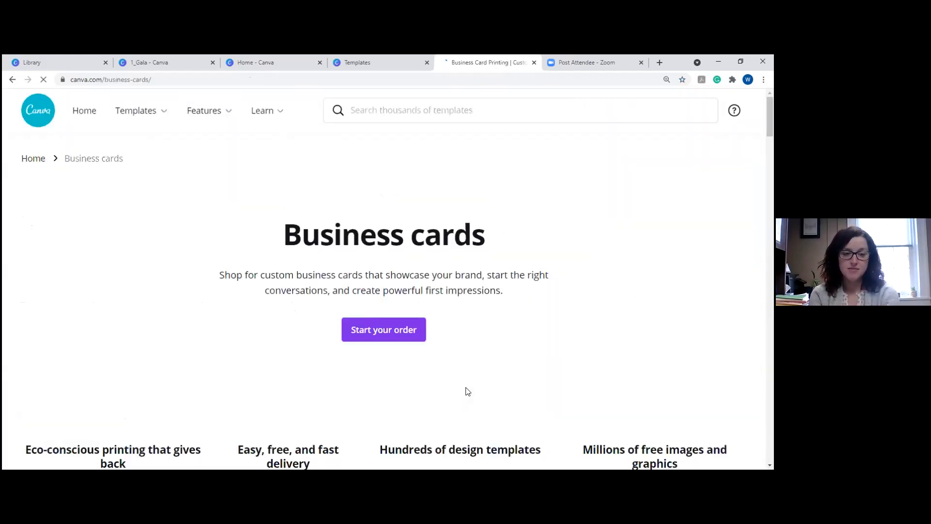
{"action": "scroll", "coordinate": [383, 293], "scroll_direction": "down", "scroll_amount": 5}
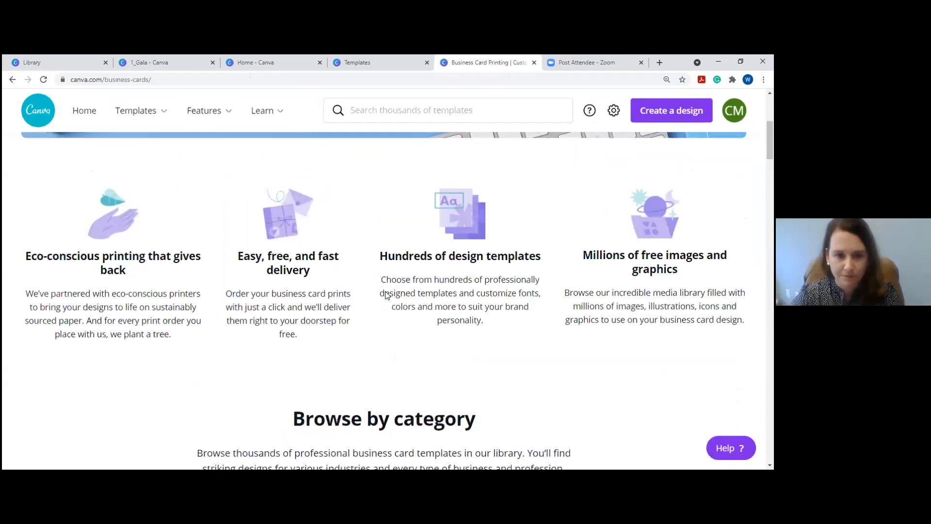
{"action": "scroll", "coordinate": [386, 295], "scroll_direction": "down", "scroll_amount": 5}
{"action": "left_click", "coordinate": [356, 264]}
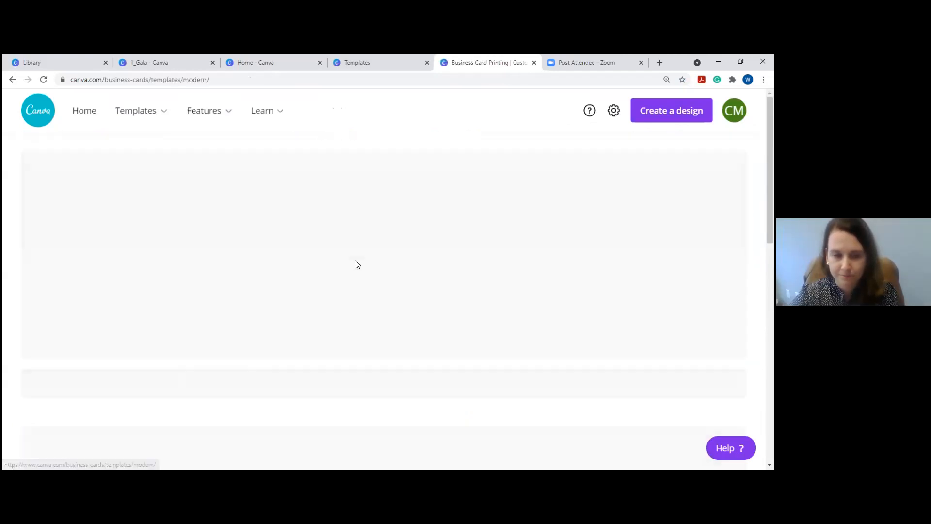
{"action": "scroll", "coordinate": [363, 268], "scroll_direction": "down", "scroll_amount": 5}
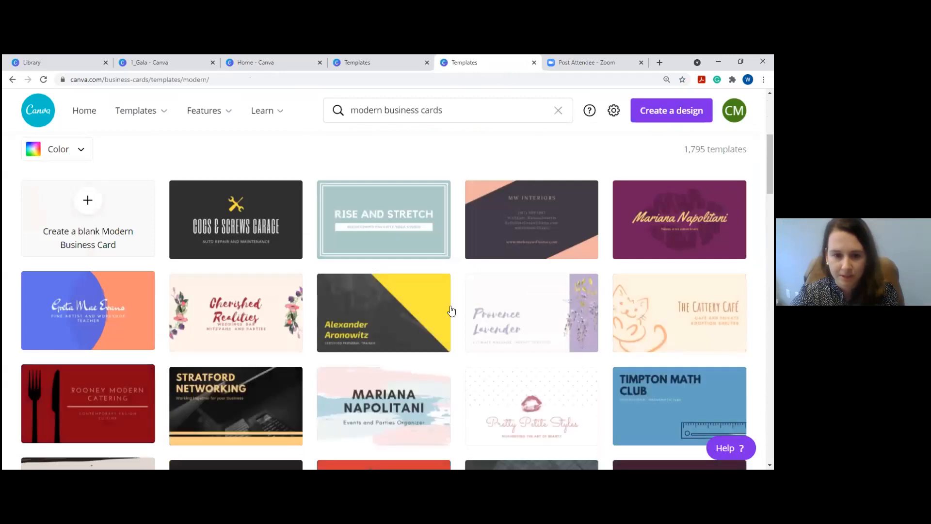
{"action": "left_click", "coordinate": [108, 316]}
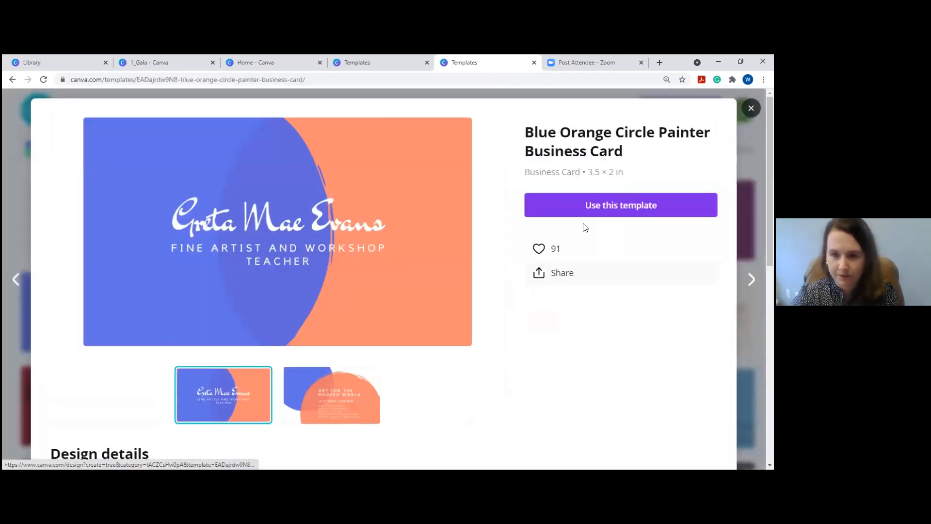
Start a design from the card and check its download settings: PDF Print with crop marks and bleed.
{"action": "left_click", "coordinate": [588, 208]}
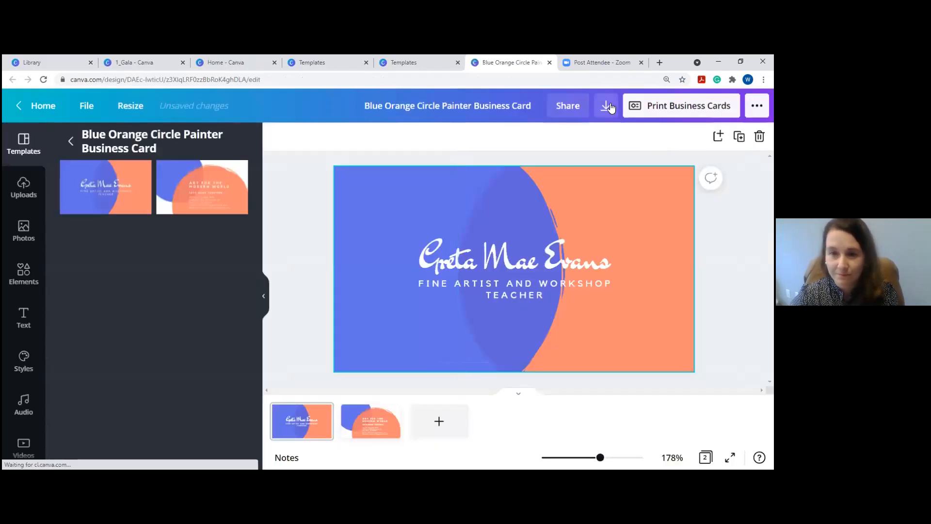
{"action": "left_click", "coordinate": [605, 105]}
{"action": "left_click", "coordinate": [629, 189]}
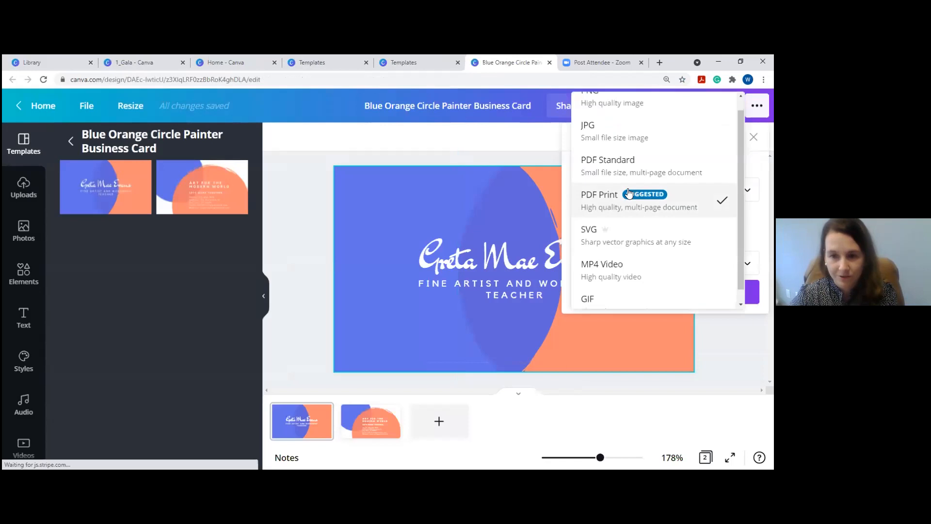
{"action": "left_click", "coordinate": [654, 209]}
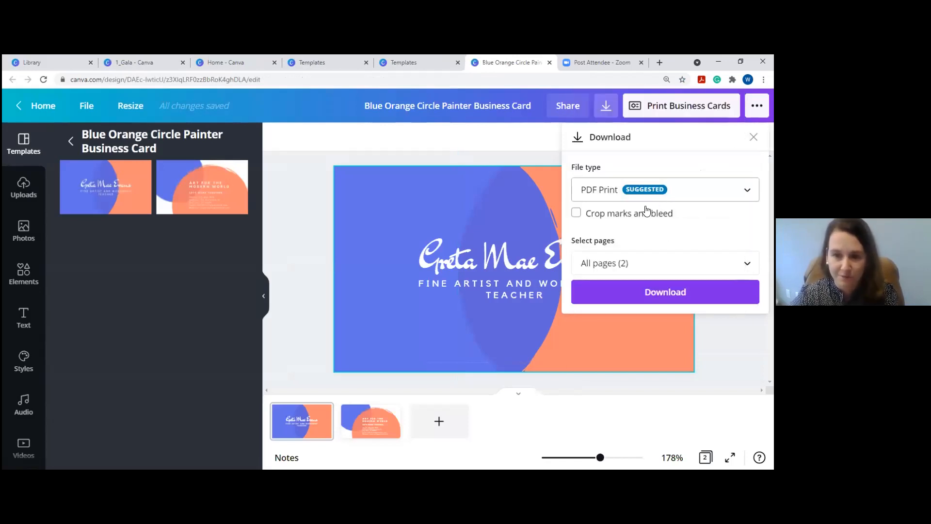
{"action": "left_click", "coordinate": [576, 213]}
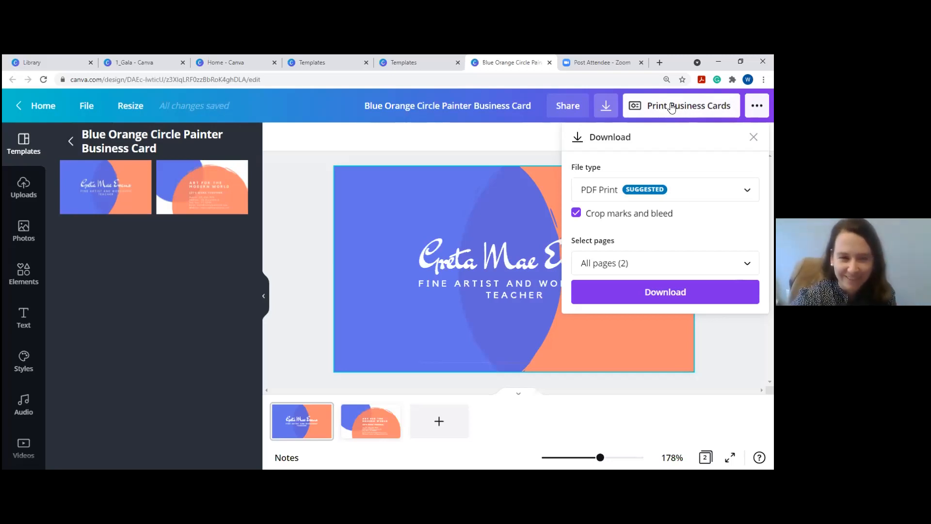
{"action": "left_click", "coordinate": [752, 137]}
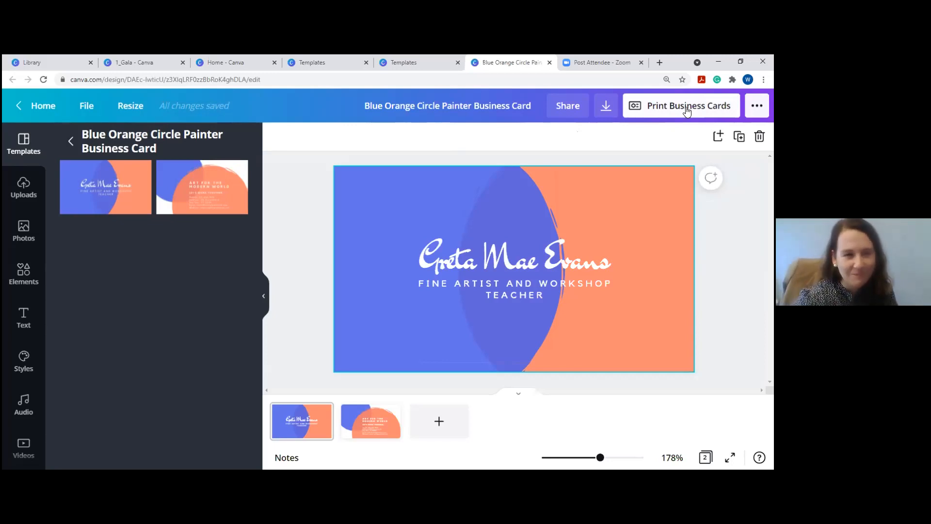
Reopen Download and browse the list of available file types.
{"action": "left_click", "coordinate": [604, 109]}
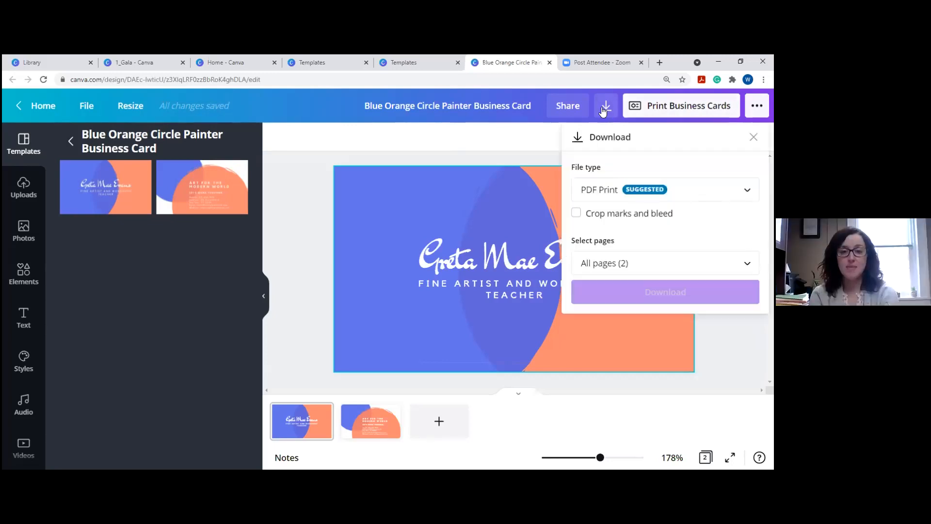
{"action": "left_click", "coordinate": [609, 194]}
{"action": "scroll", "coordinate": [634, 163], "scroll_direction": "up", "scroll_amount": 1}
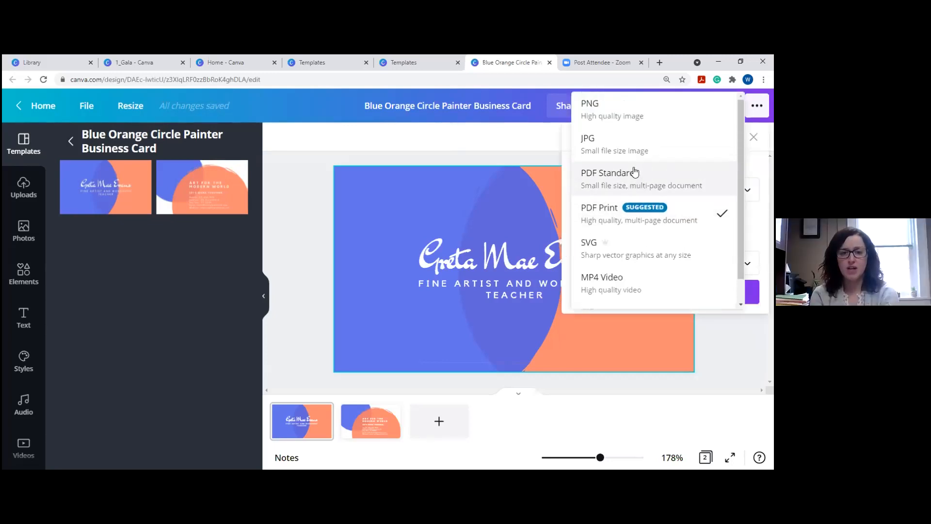
{"action": "scroll", "coordinate": [635, 173], "scroll_direction": "down", "scroll_amount": 1}
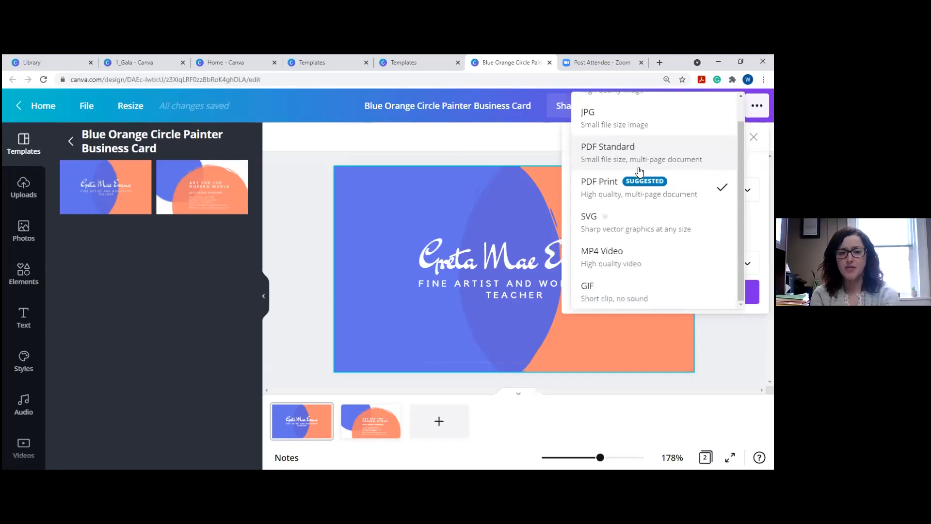
{"action": "left_click", "coordinate": [449, 147]}
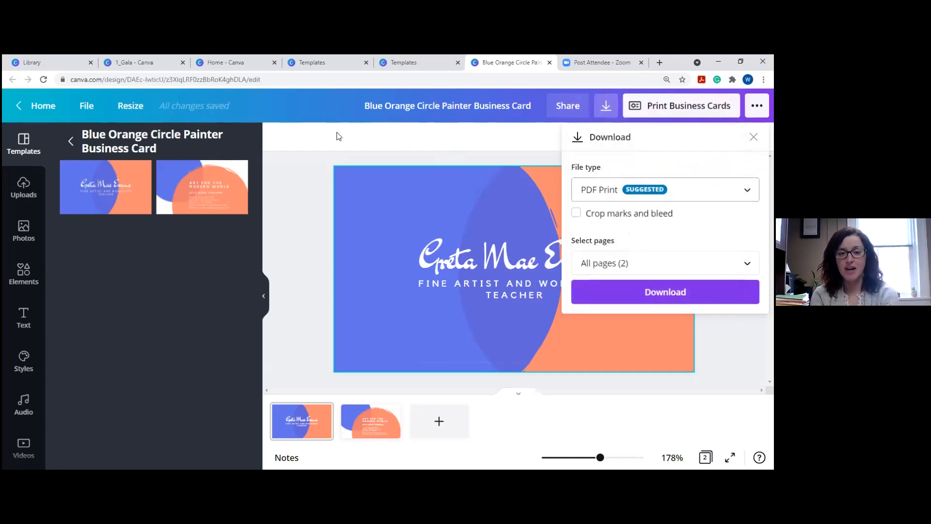
{"action": "left_click", "coordinate": [630, 187]}
{"action": "scroll", "coordinate": [628, 145], "scroll_direction": "up", "scroll_amount": 1}
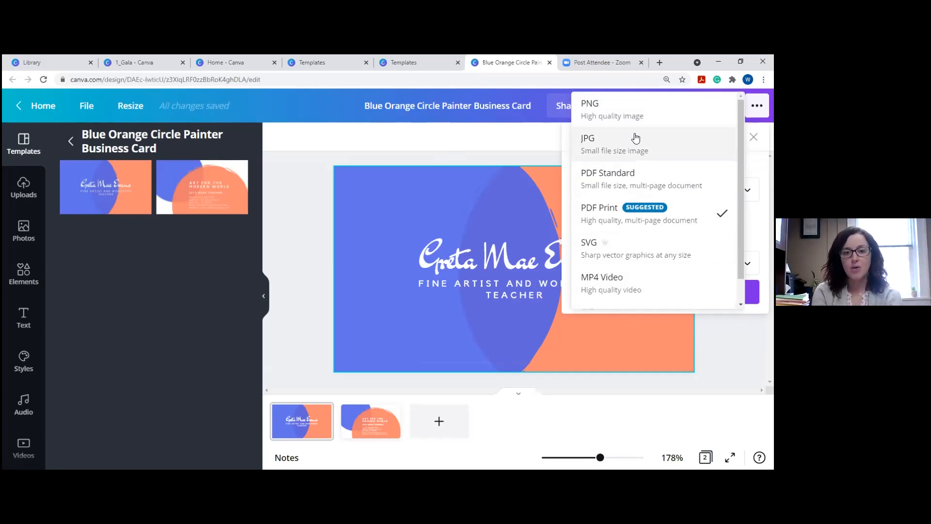
{"action": "scroll", "coordinate": [641, 266], "scroll_direction": "down", "scroll_amount": 1}
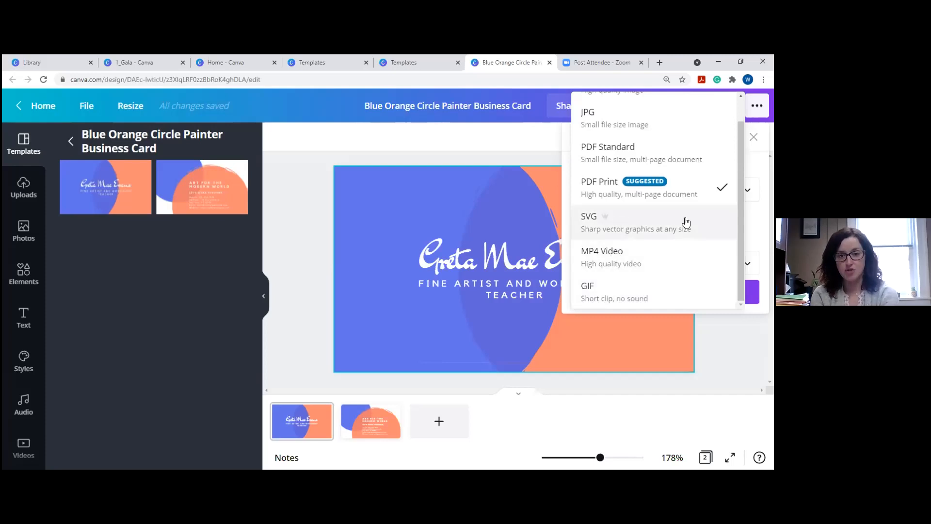
{"action": "scroll", "coordinate": [686, 222], "scroll_direction": "up", "scroll_amount": 1}
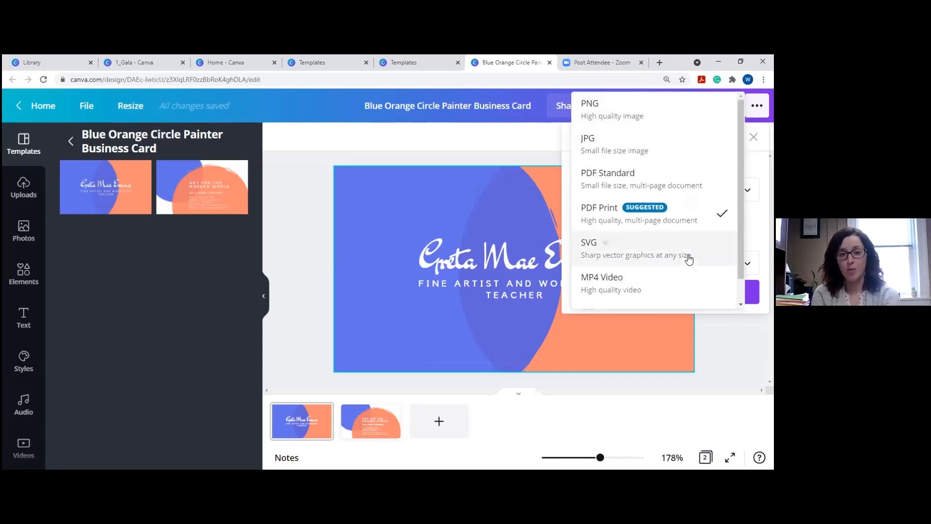
{"action": "scroll", "coordinate": [688, 258], "scroll_direction": "down", "scroll_amount": 1}
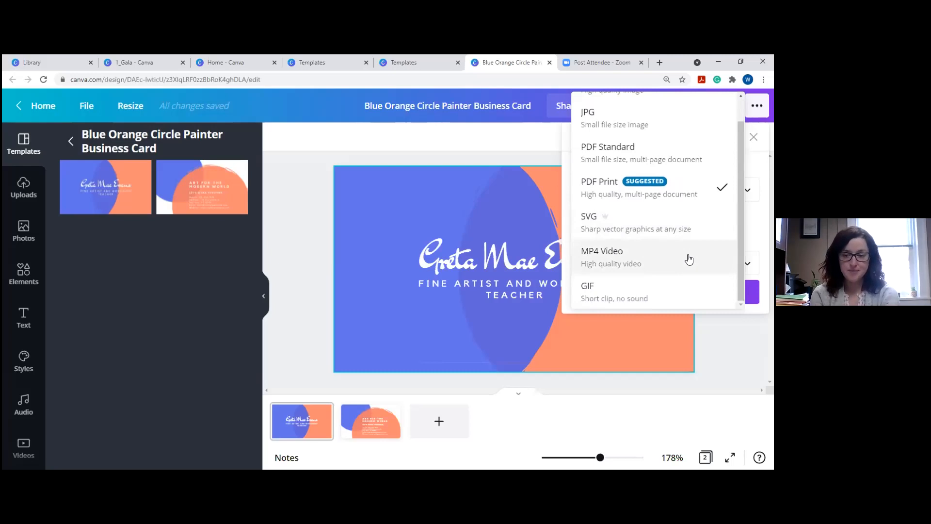
{"action": "scroll", "coordinate": [638, 211], "scroll_direction": "up", "scroll_amount": 1}
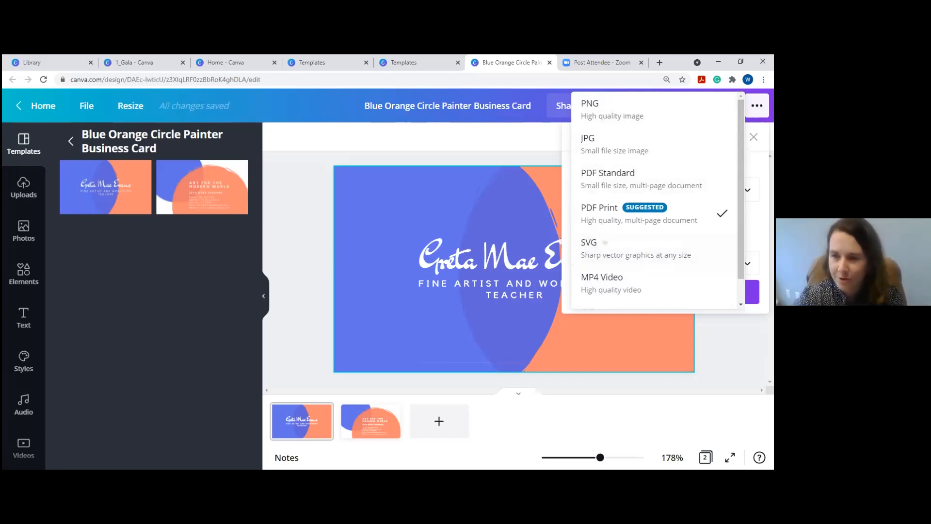
Keep PDF Print, toggle the all-pages and Page 1 checkboxes on and off, then close Download.
{"action": "left_click", "coordinate": [508, 236]}
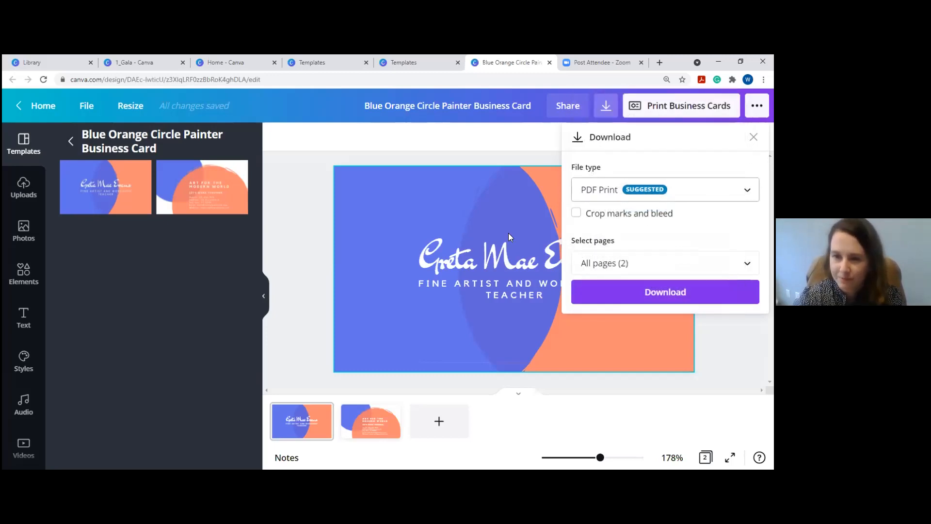
{"action": "left_click", "coordinate": [643, 267]}
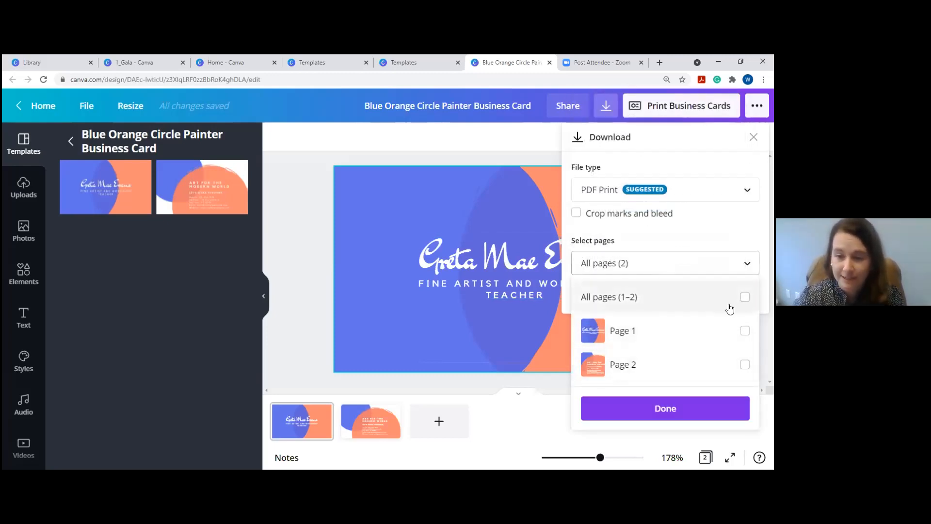
{"action": "left_click", "coordinate": [743, 299]}
{"action": "left_click", "coordinate": [744, 298]}
{"action": "left_click", "coordinate": [743, 332]}
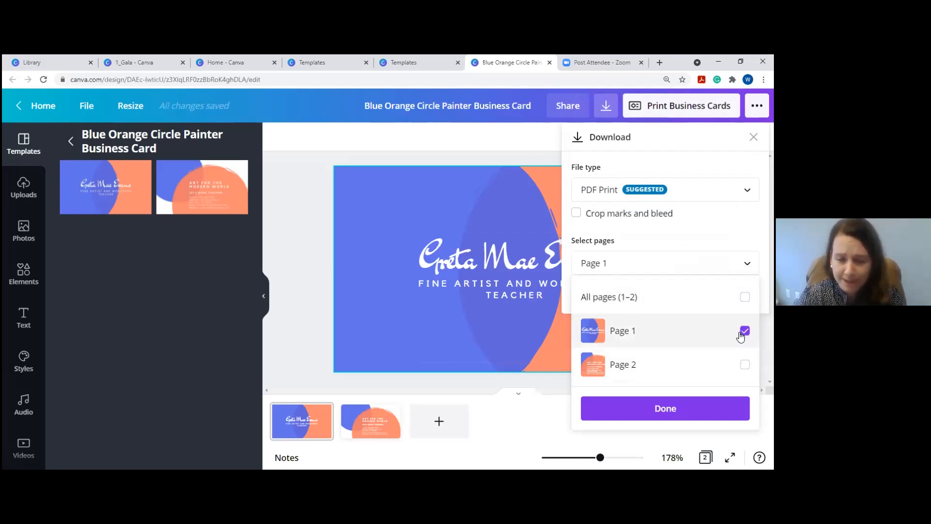
{"action": "left_click", "coordinate": [744, 331]}
{"action": "left_click", "coordinate": [686, 263]}
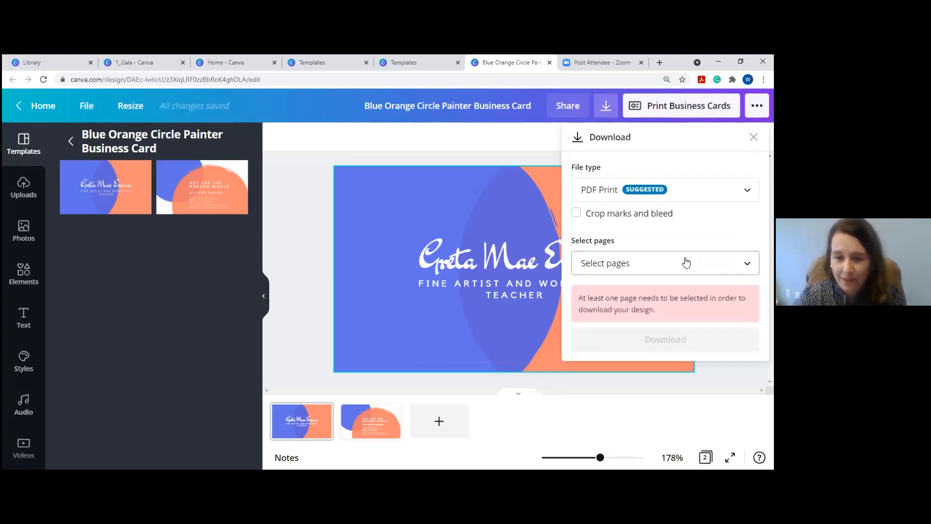
{"action": "key", "text": "Escape"}
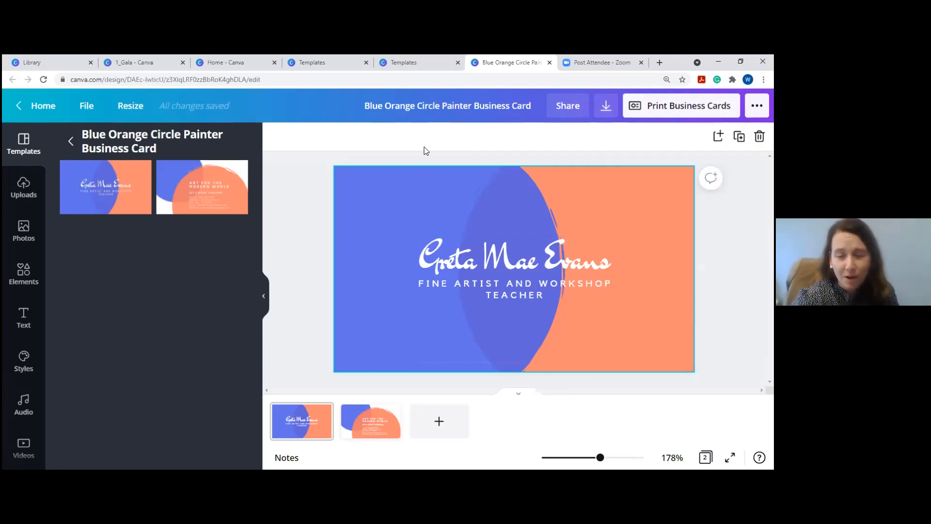
Reopen Download, select all pages, review file types keeping PDF Print, then close without downloading.
{"action": "left_click", "coordinate": [606, 107]}
{"action": "left_click", "coordinate": [619, 270]}
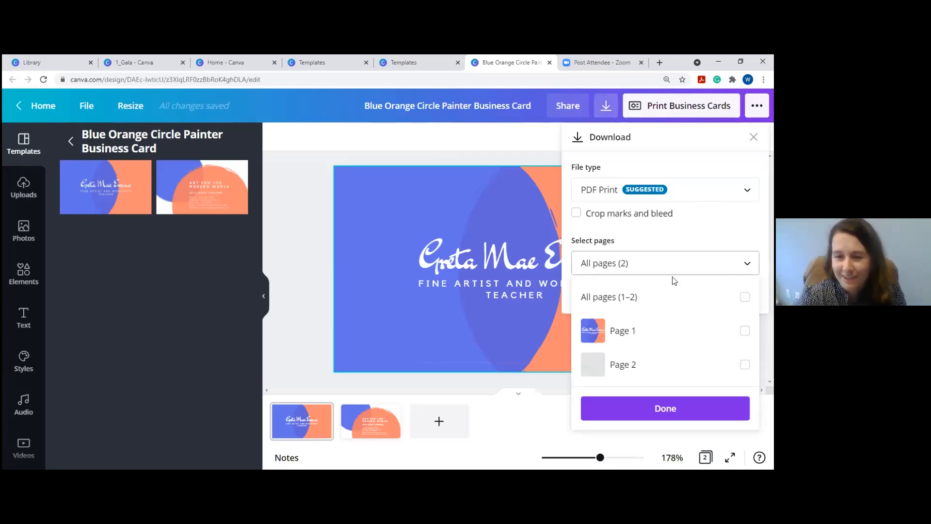
{"action": "left_click", "coordinate": [744, 298]}
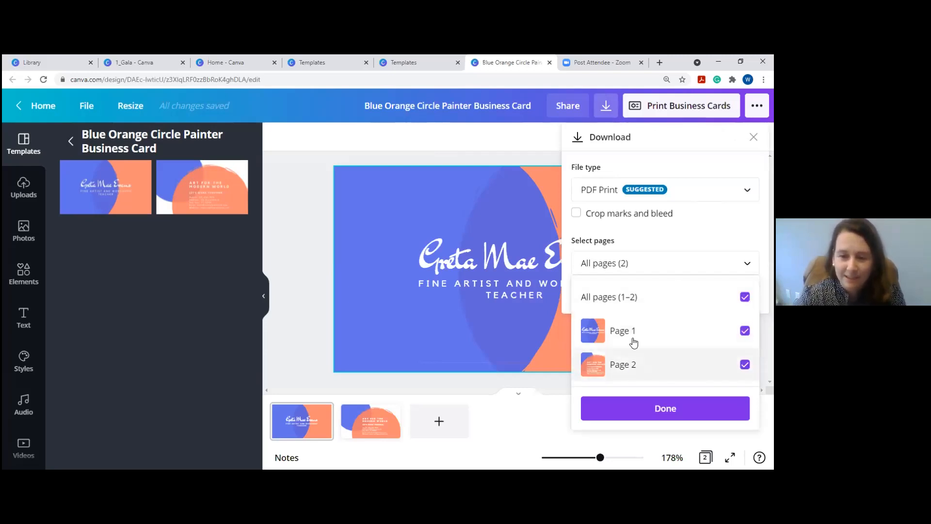
{"action": "left_click", "coordinate": [626, 196]}
{"action": "left_click", "coordinate": [617, 194]}
{"action": "scroll", "coordinate": [617, 194], "scroll_direction": "up", "scroll_amount": 1}
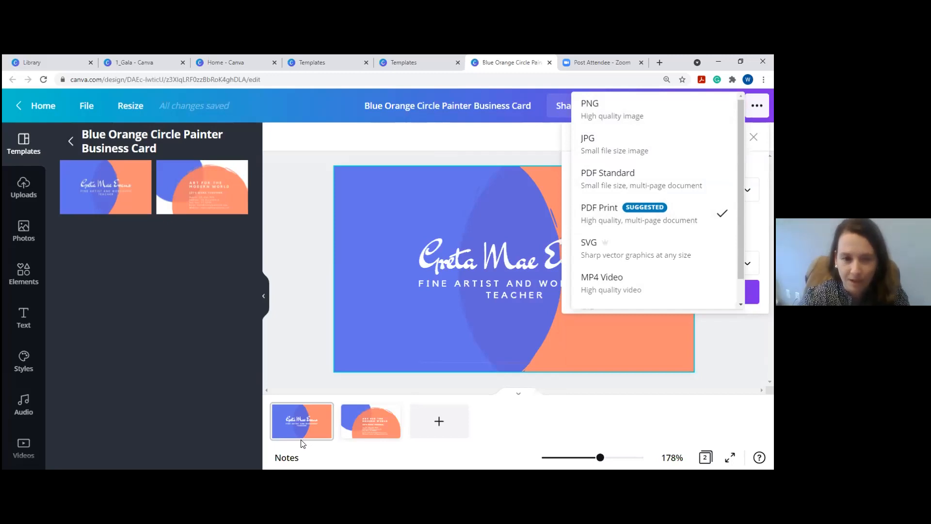
{"action": "left_click", "coordinate": [498, 144]}
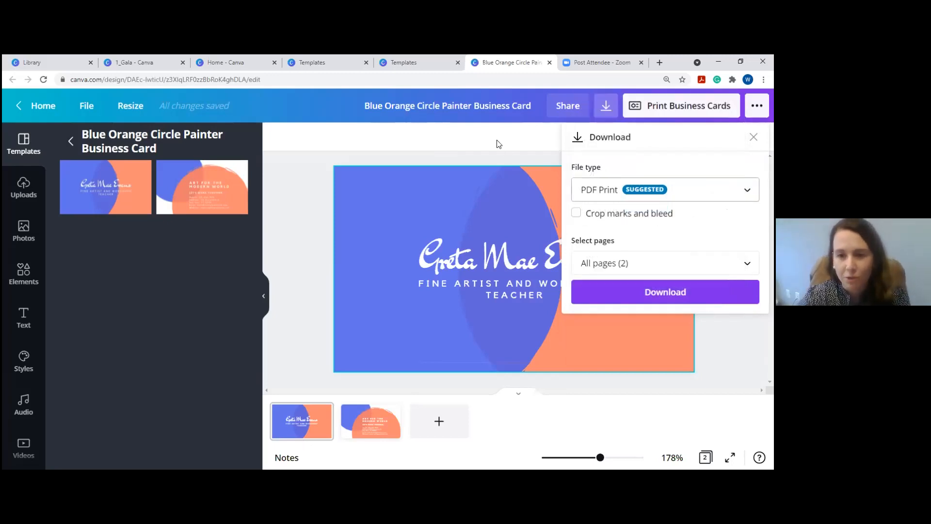
{"action": "left_click", "coordinate": [753, 137]}
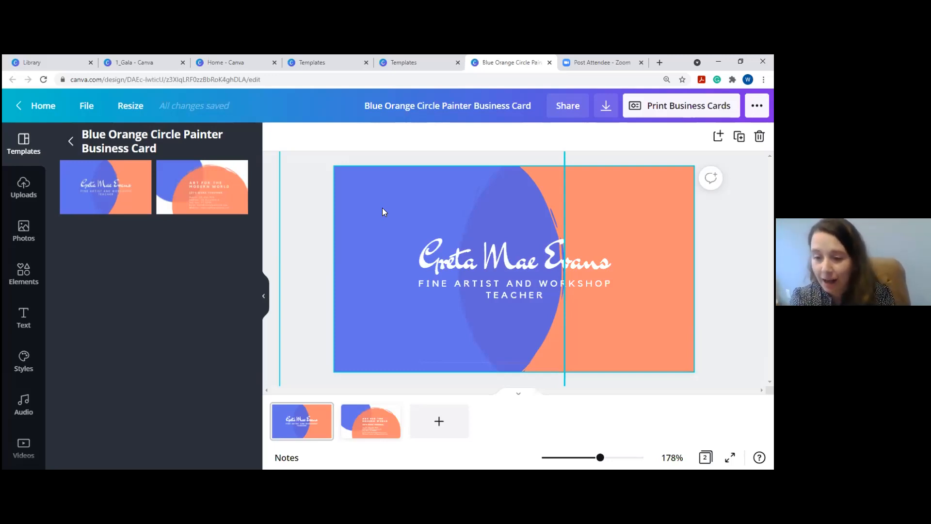
Go Home, open Learn > Design School, and scroll through its Courses and Tutorials sections.
{"action": "left_click", "coordinate": [42, 105]}
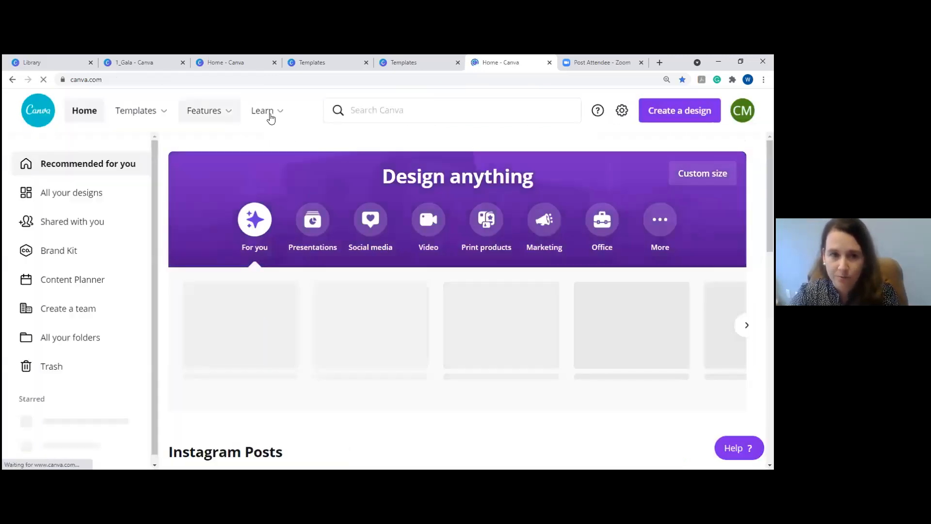
{"action": "left_click", "coordinate": [268, 116]}
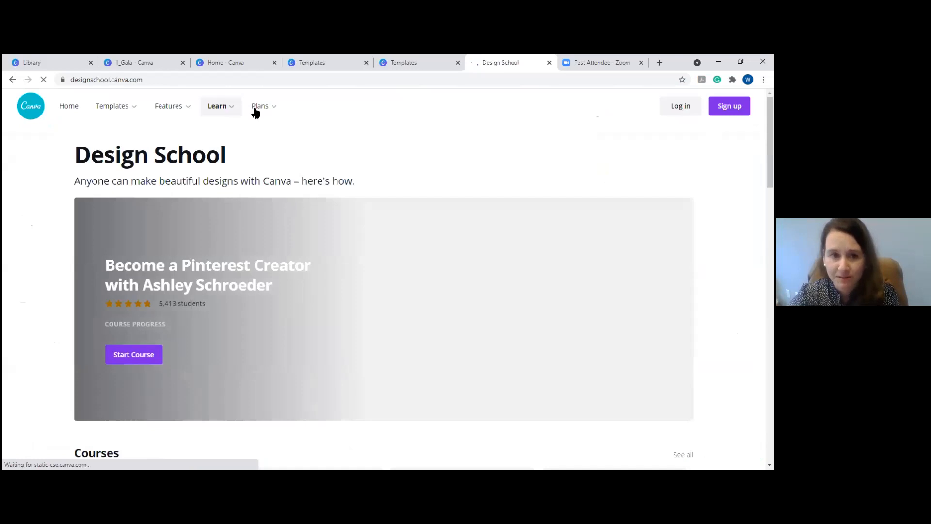
{"action": "scroll", "coordinate": [228, 337], "scroll_direction": "down", "scroll_amount": 6}
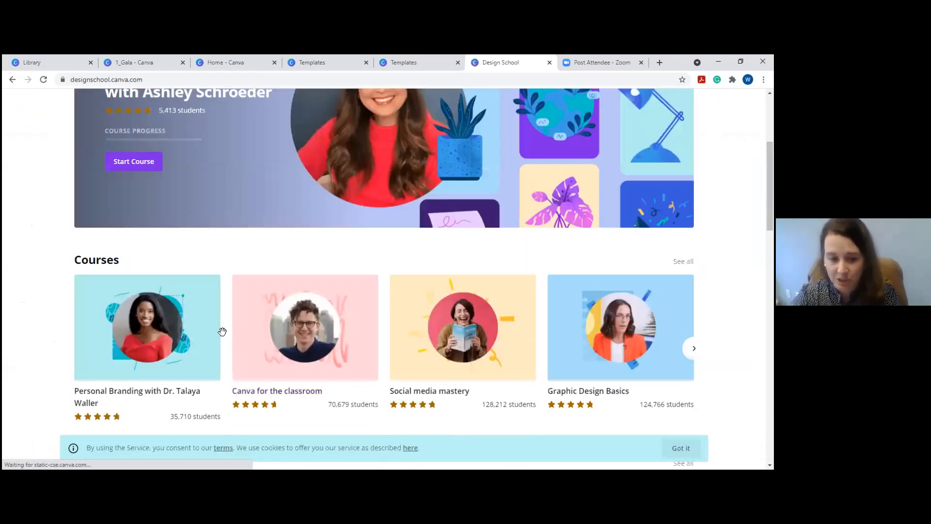
{"action": "scroll", "coordinate": [222, 331], "scroll_direction": "down", "scroll_amount": 5}
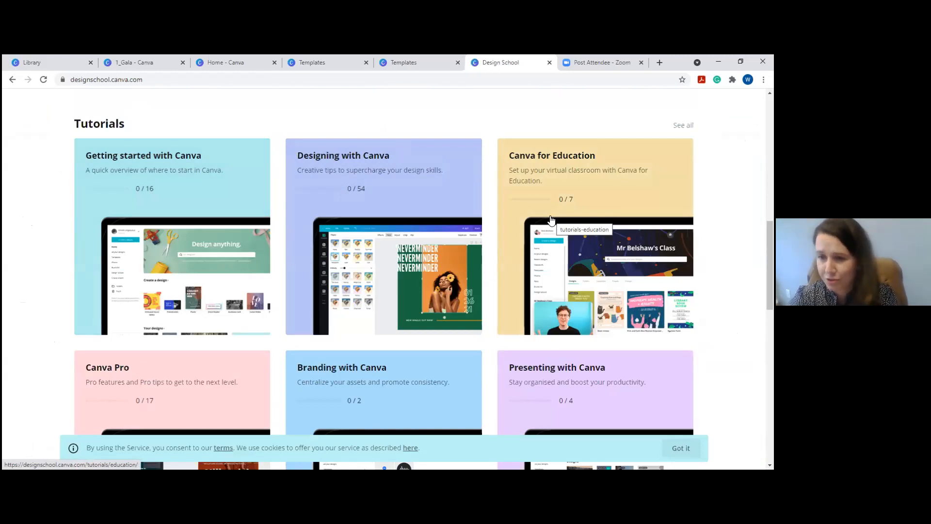
{"action": "scroll", "coordinate": [513, 242], "scroll_direction": "up", "scroll_amount": 10}
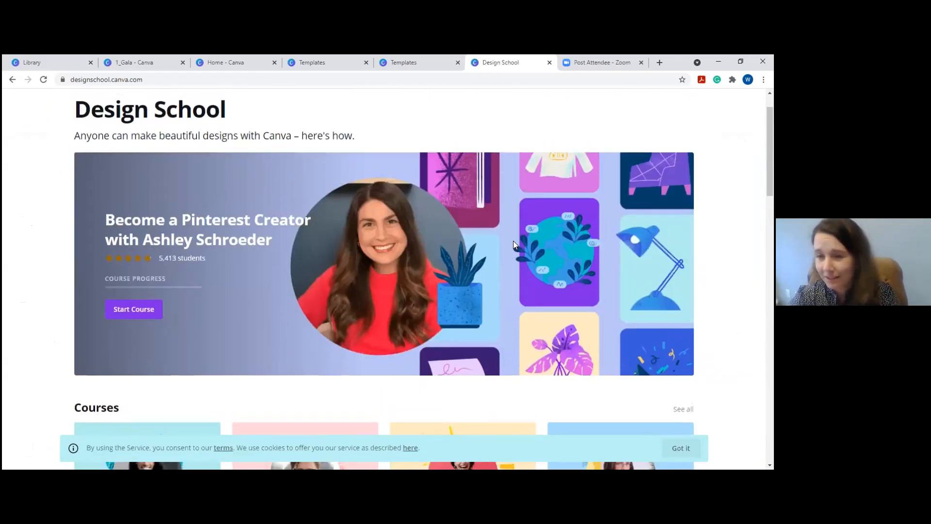
{"action": "scroll", "coordinate": [513, 243], "scroll_direction": "up", "scroll_amount": 1}
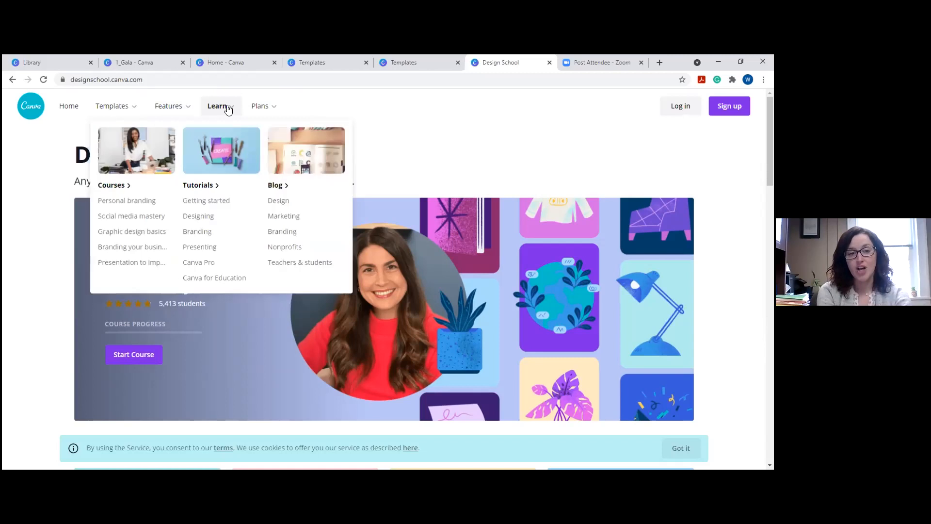
Open Plans > Pro and scroll to the Canva Free vs Pro ($119.99/year) pricing cards and back.
{"action": "mouse_move", "coordinate": [264, 107]}
{"action": "left_click", "coordinate": [173, 185]}
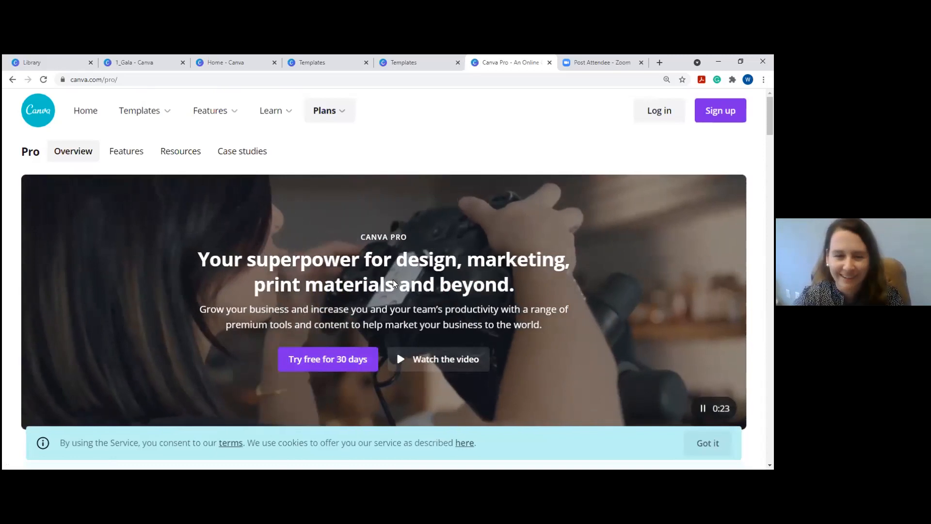
{"action": "scroll", "coordinate": [367, 305], "scroll_direction": "down", "scroll_amount": 1}
{"action": "scroll", "coordinate": [383, 296], "scroll_direction": "down", "scroll_amount": 2}
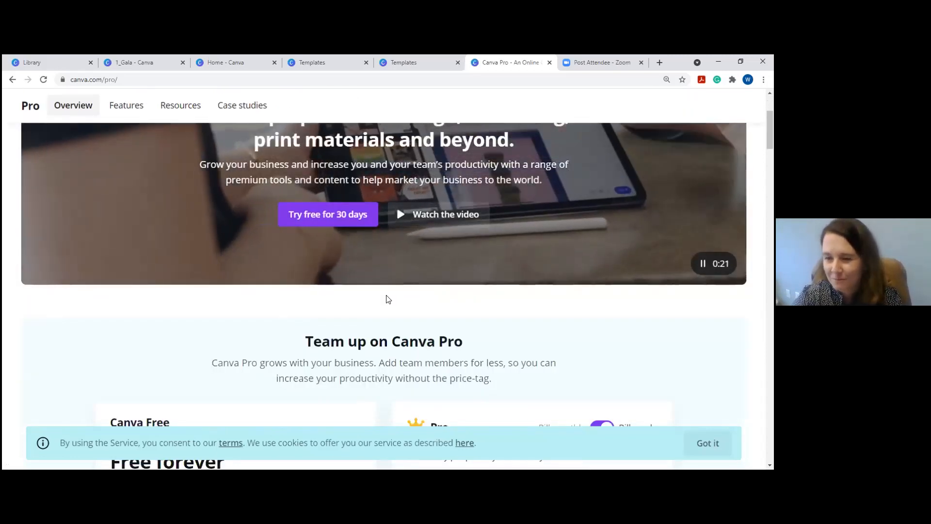
{"action": "scroll", "coordinate": [387, 297], "scroll_direction": "down", "scroll_amount": 2}
{"action": "scroll", "coordinate": [388, 299], "scroll_direction": "down", "scroll_amount": 2}
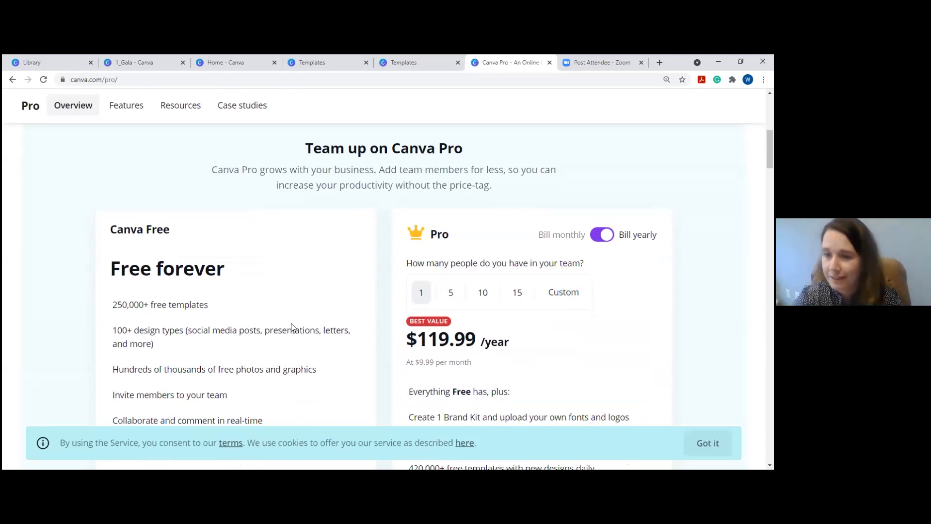
{"action": "scroll", "coordinate": [382, 308], "scroll_direction": "down", "scroll_amount": 5}
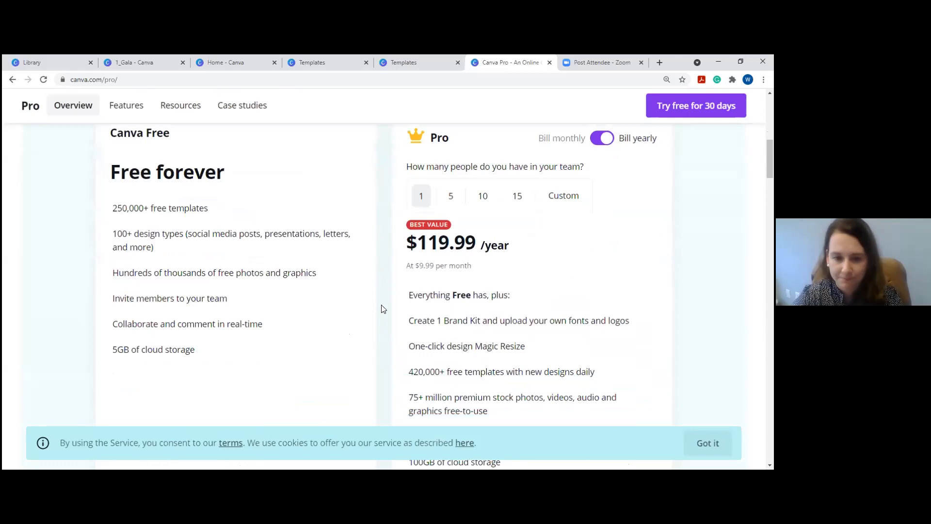
{"action": "scroll", "coordinate": [381, 308], "scroll_direction": "down", "scroll_amount": 3}
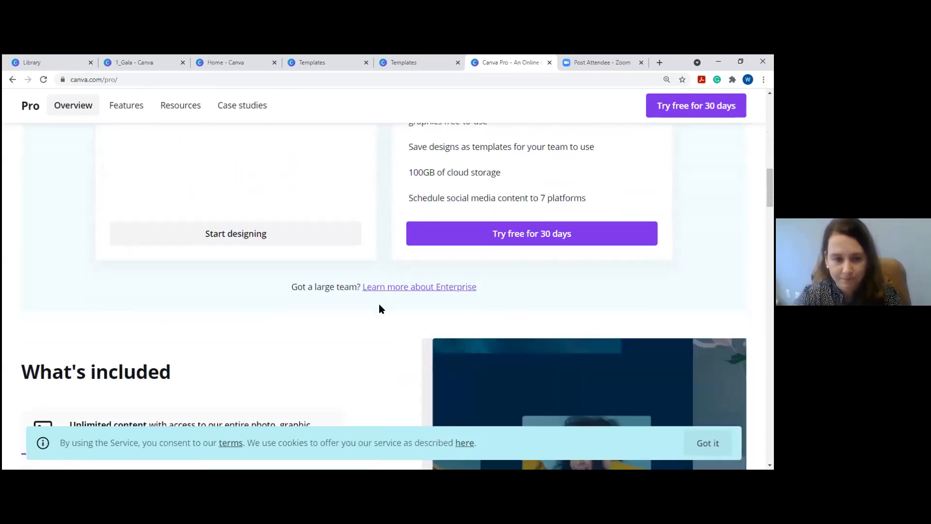
{"action": "scroll", "coordinate": [381, 308], "scroll_direction": "up", "scroll_amount": 11}
{"action": "scroll", "coordinate": [380, 307], "scroll_direction": "up", "scroll_amount": 3}
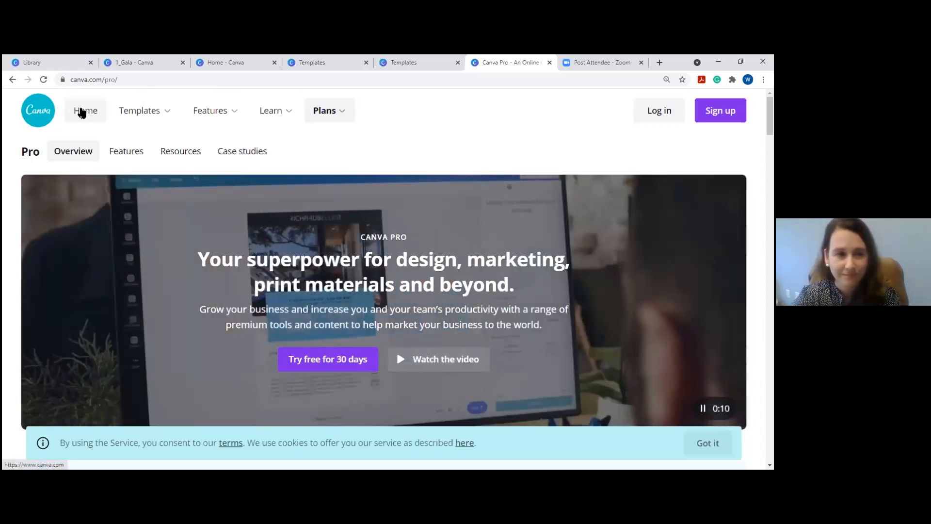
Go Home and scroll through Your designs, Posters and Facebook Posts rows, then back to the top.
{"action": "left_click", "coordinate": [85, 110]}
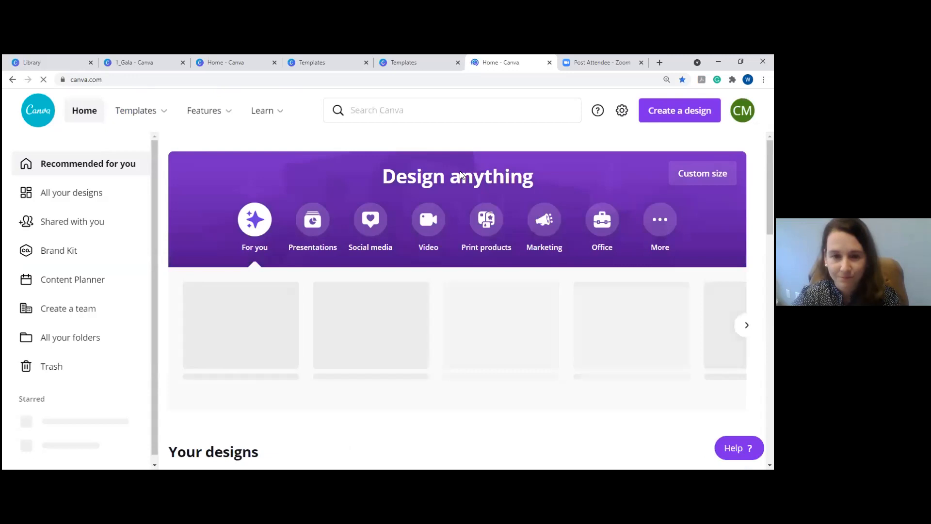
{"action": "scroll", "coordinate": [461, 174], "scroll_direction": "down", "scroll_amount": 2}
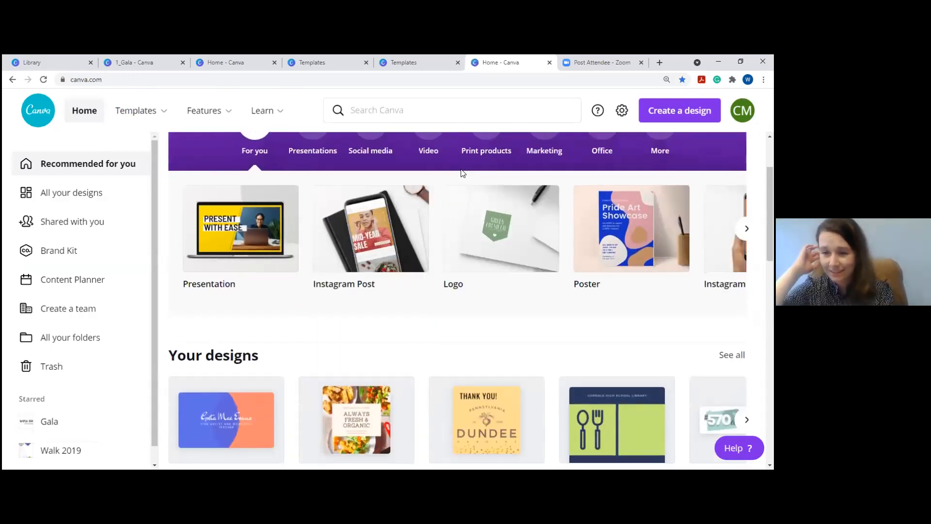
{"action": "scroll", "coordinate": [463, 173], "scroll_direction": "down", "scroll_amount": 5}
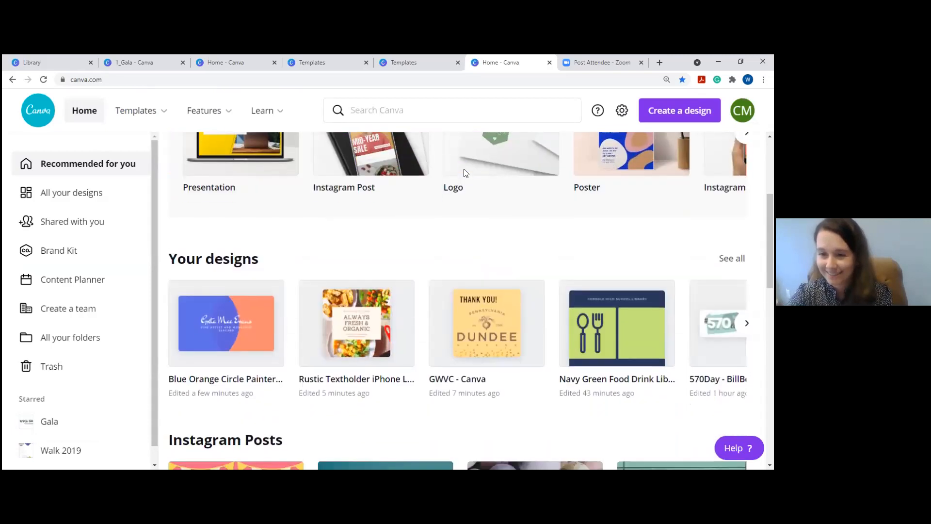
{"action": "scroll", "coordinate": [338, 295], "scroll_direction": "down", "scroll_amount": 8}
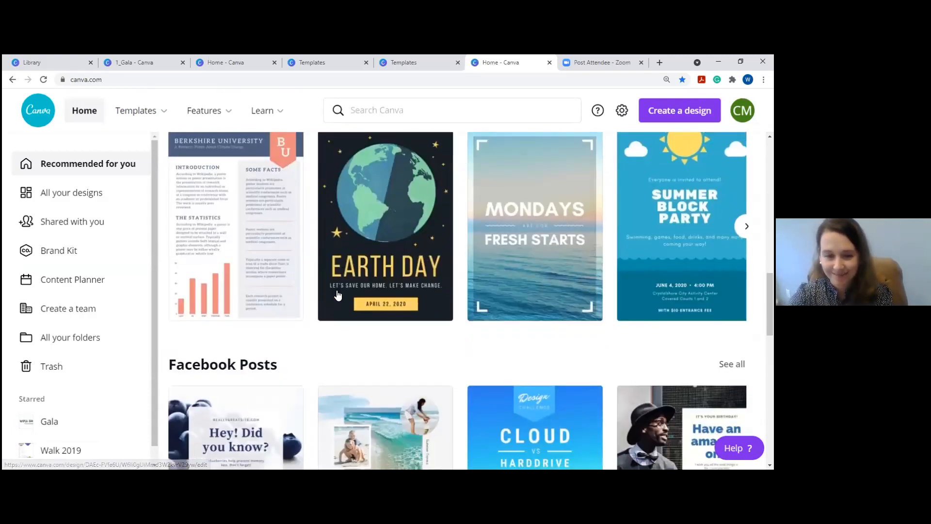
{"action": "scroll", "coordinate": [338, 295], "scroll_direction": "down", "scroll_amount": 3}
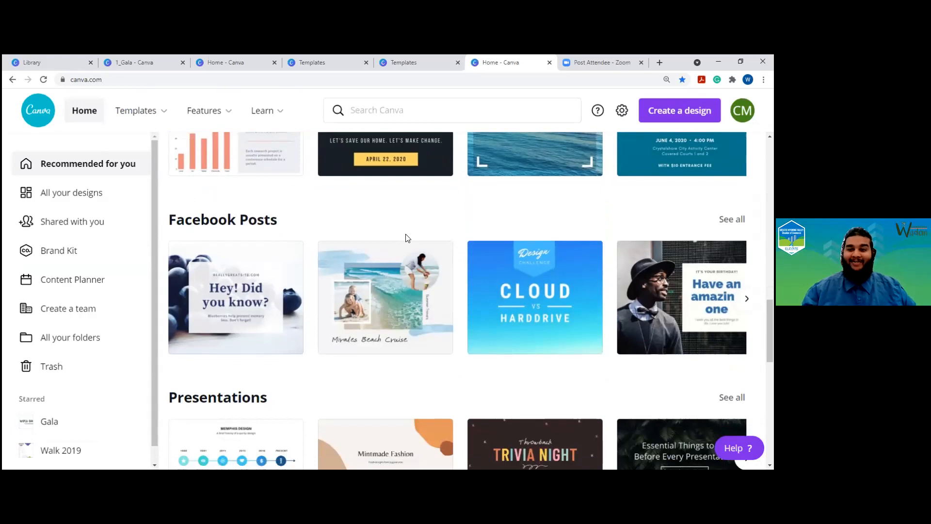
{"action": "scroll", "coordinate": [407, 238], "scroll_direction": "down", "scroll_amount": 2}
{"action": "scroll", "coordinate": [407, 238], "scroll_direction": "up", "scroll_amount": 6}
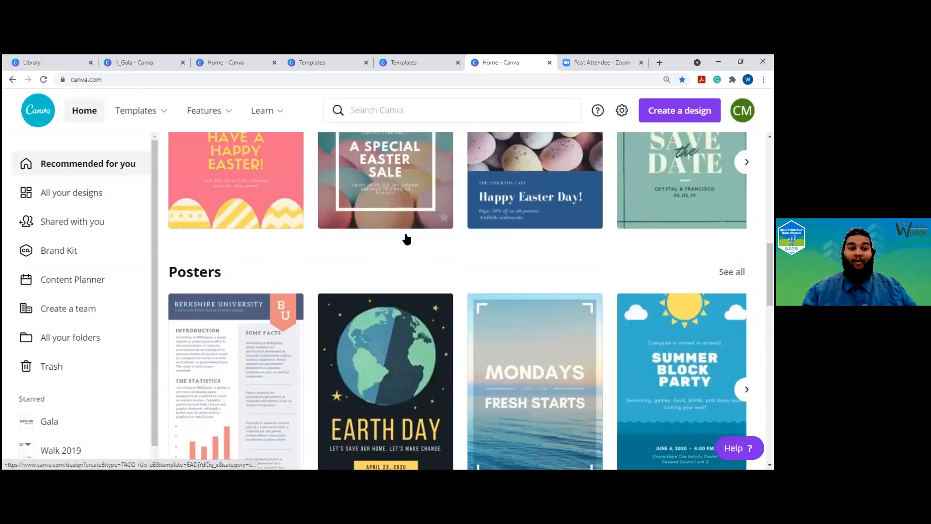
{"action": "scroll", "coordinate": [407, 238], "scroll_direction": "up", "scroll_amount": 8}
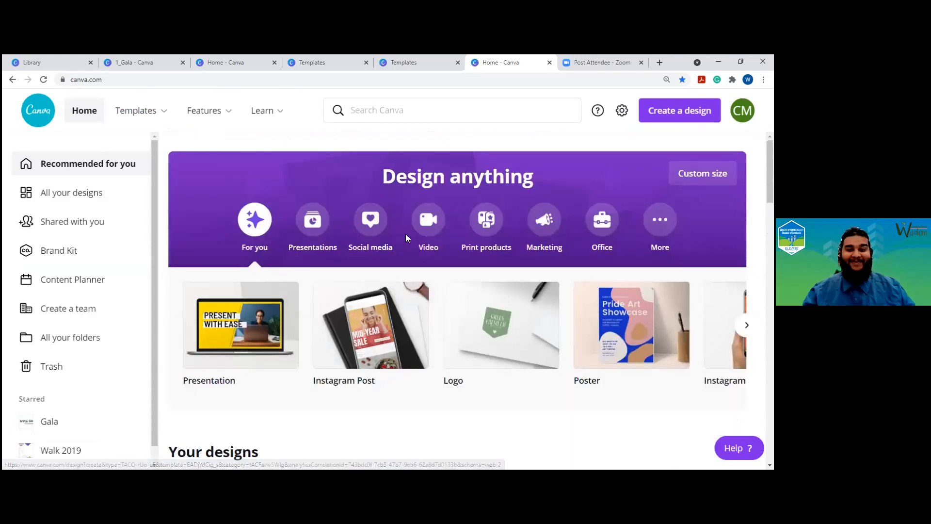